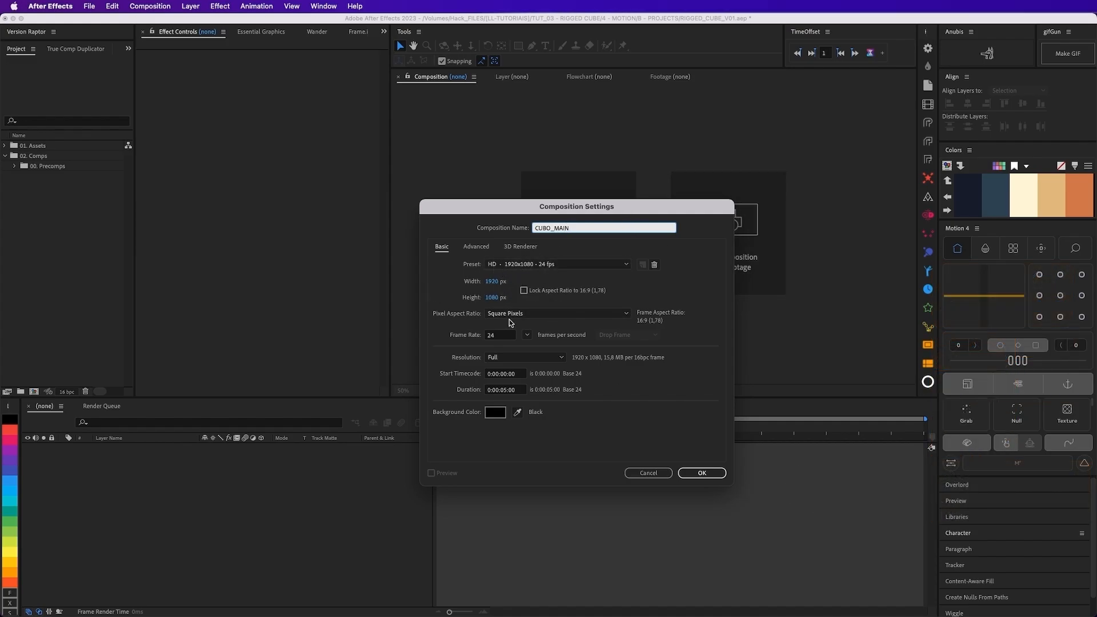
Step: Create the CUBO_MAIN composition at 1920×1080, 24 fps, with a five-second duration, and fit it to the viewer
{"action": "left_click", "coordinate": [506, 390]}
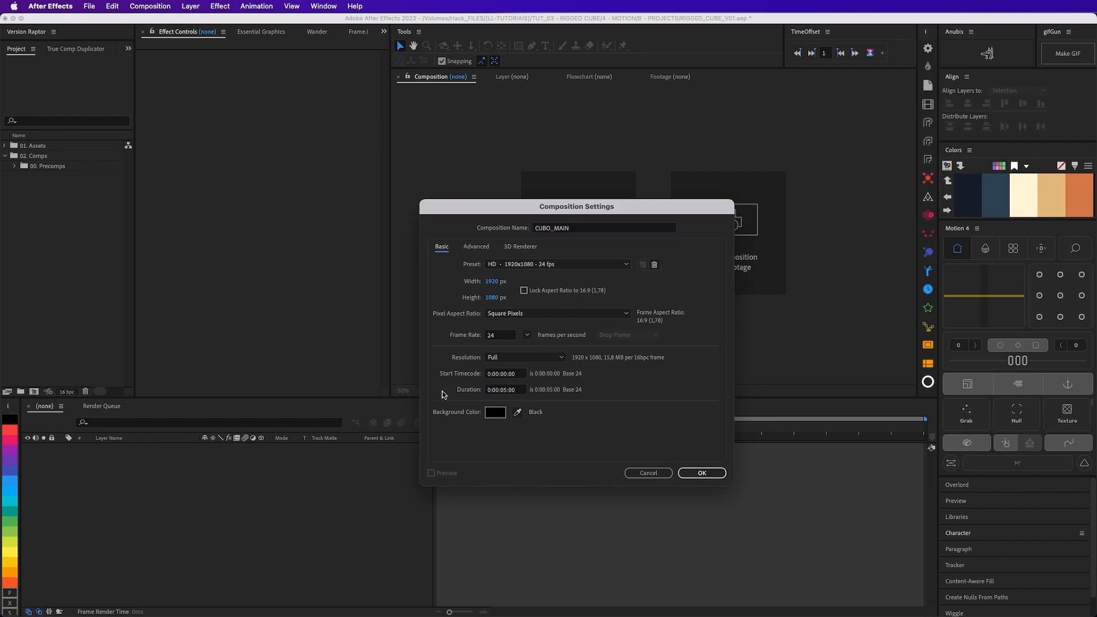
{"action": "left_click", "coordinate": [702, 473]}
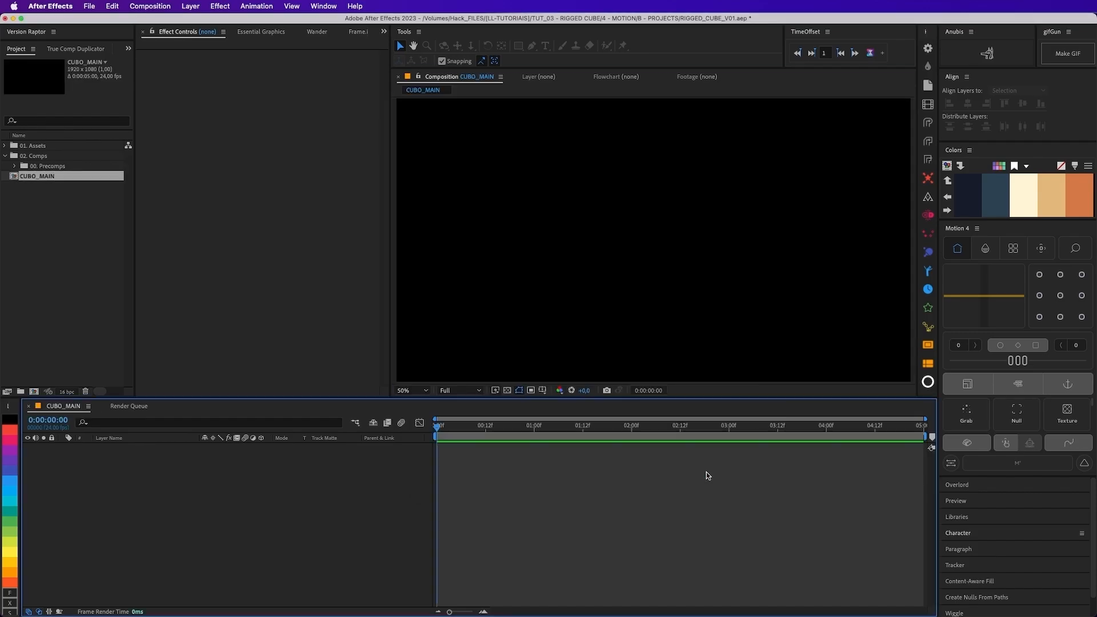
{"action": "left_click", "coordinate": [413, 393]}
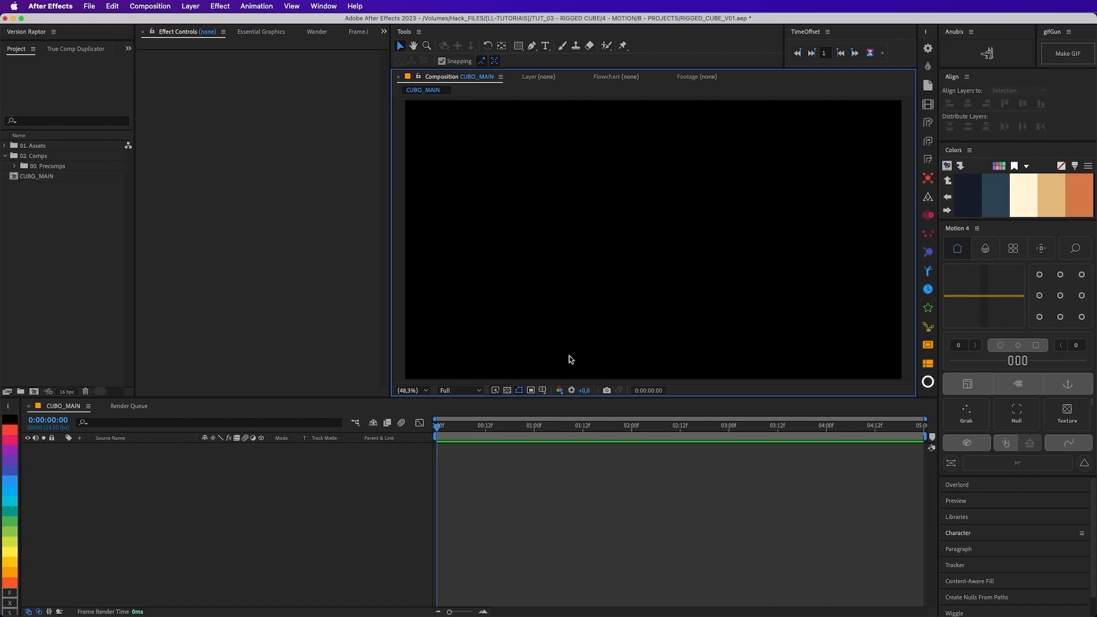
Step: Create a new 300 × 300 px pale yellow solid layer in the composition
{"action": "key", "text": "super+y"}
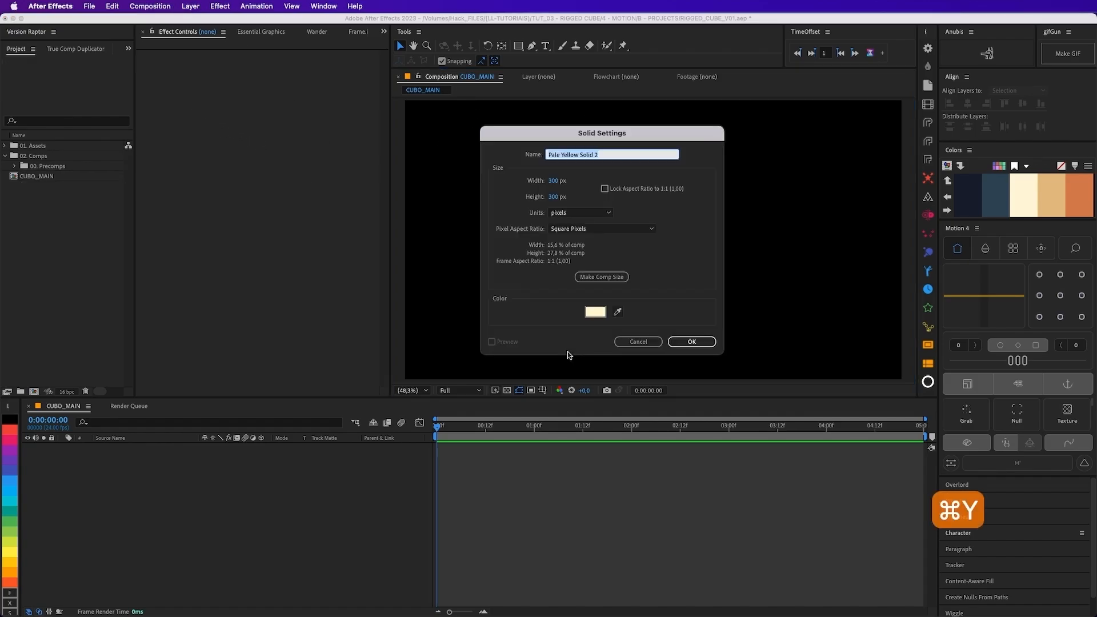
{"action": "left_click", "coordinate": [648, 345]}
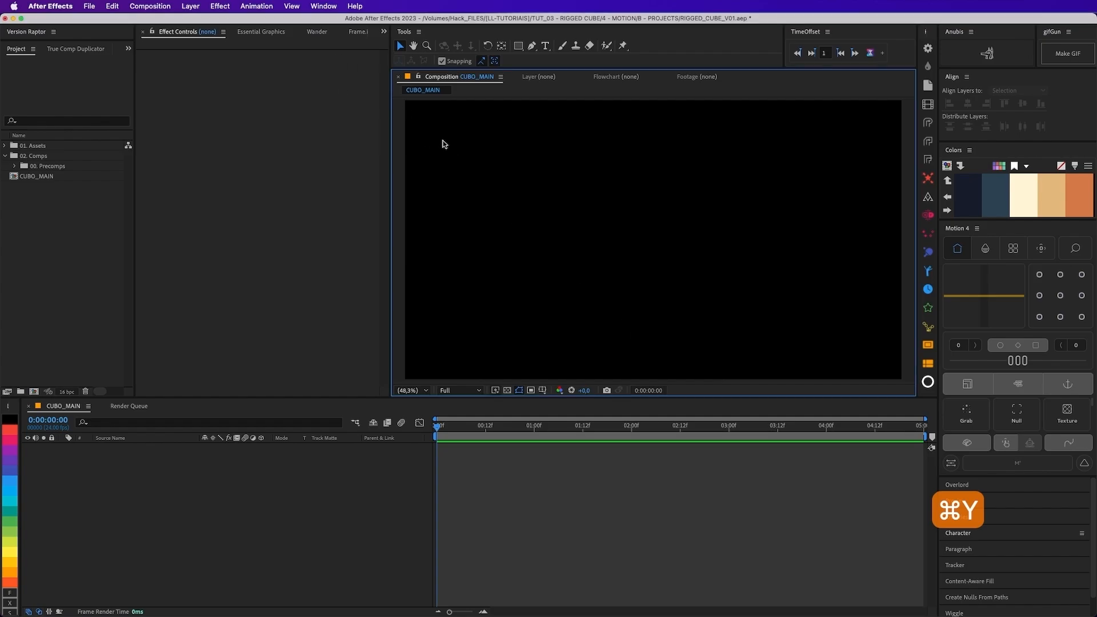
{"action": "left_click", "coordinate": [201, 8]}
{"action": "mouse_move", "coordinate": [200, 34]}
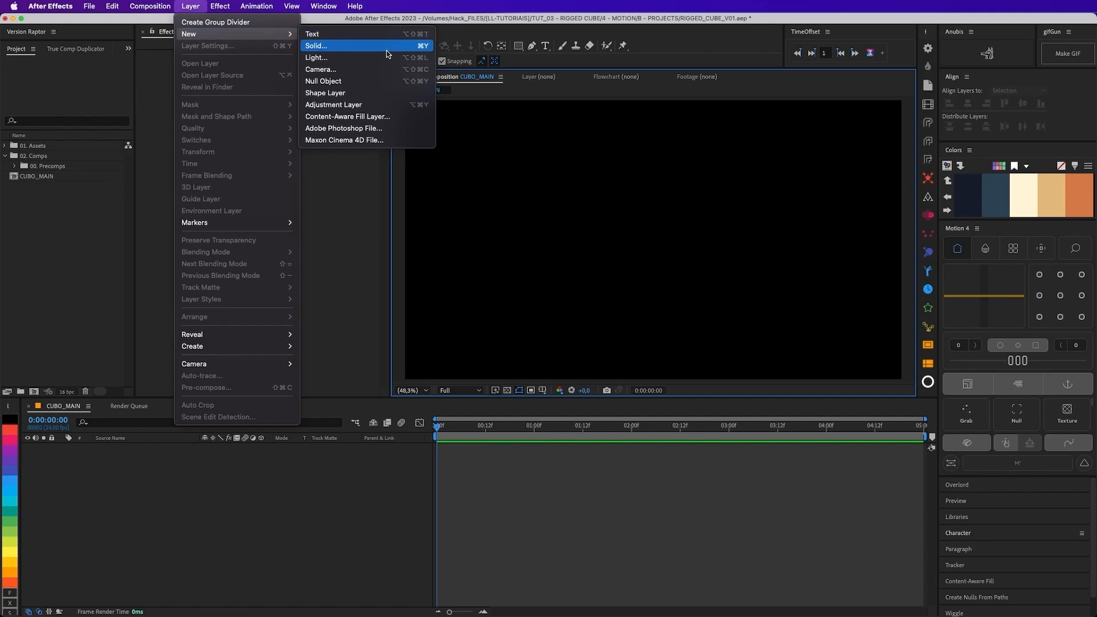
{"action": "left_click", "coordinate": [369, 51]}
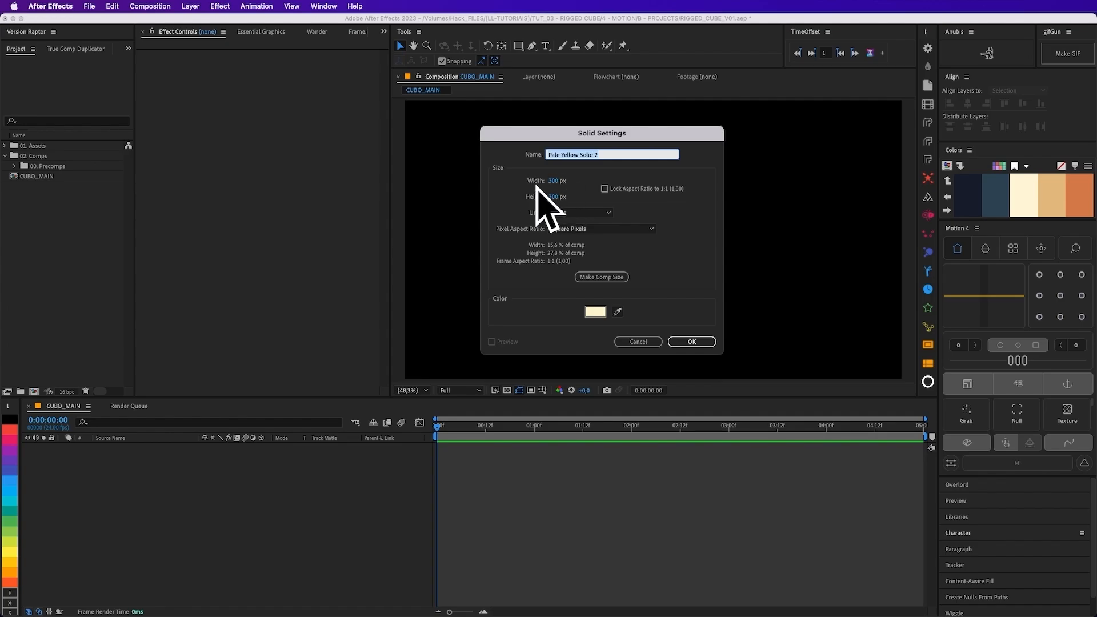
{"action": "left_click", "coordinate": [698, 345]}
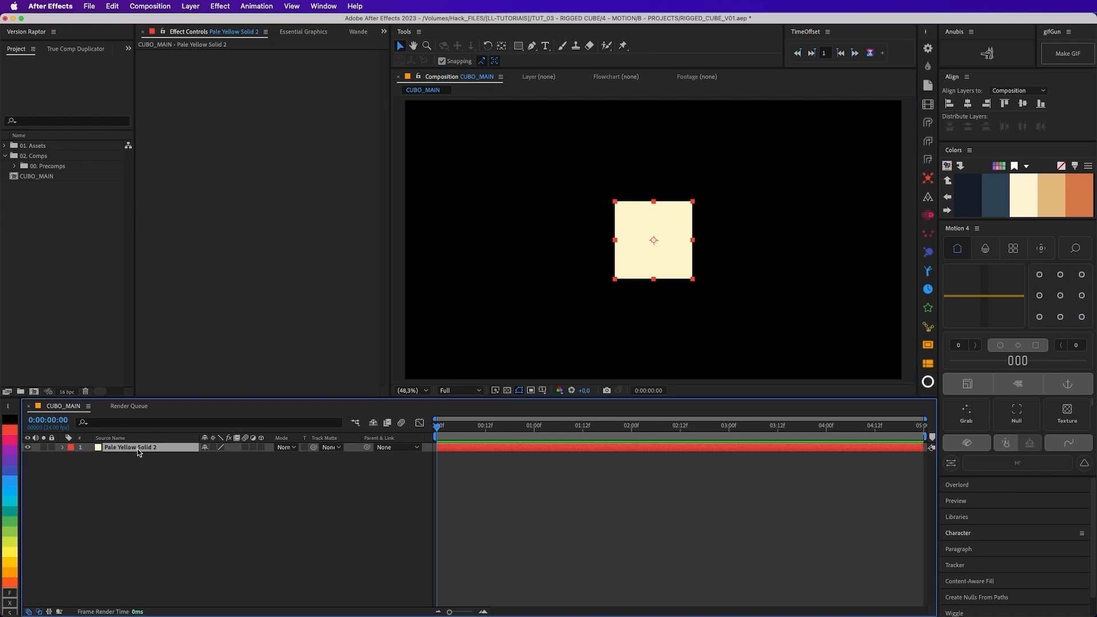
Step: Rename the solid layer to "LADO // 1"
{"action": "key", "text": "Return"}
{"action": "type", "text": "LADO *"}
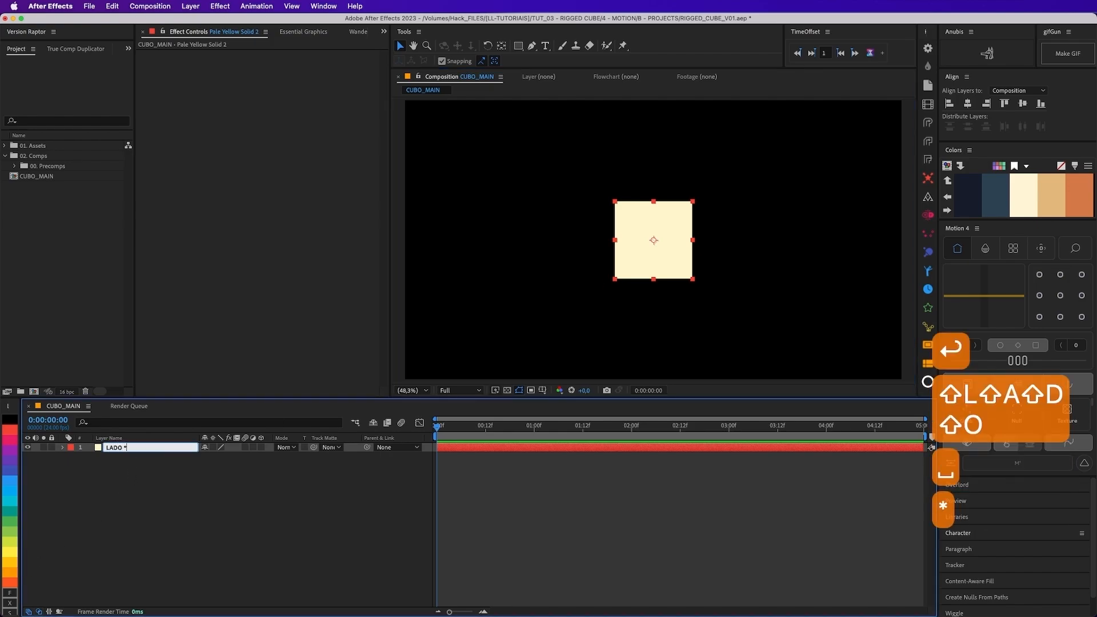
{"action": "key", "text": "BackSpace"}
{"action": "type", "text": "// 1"}
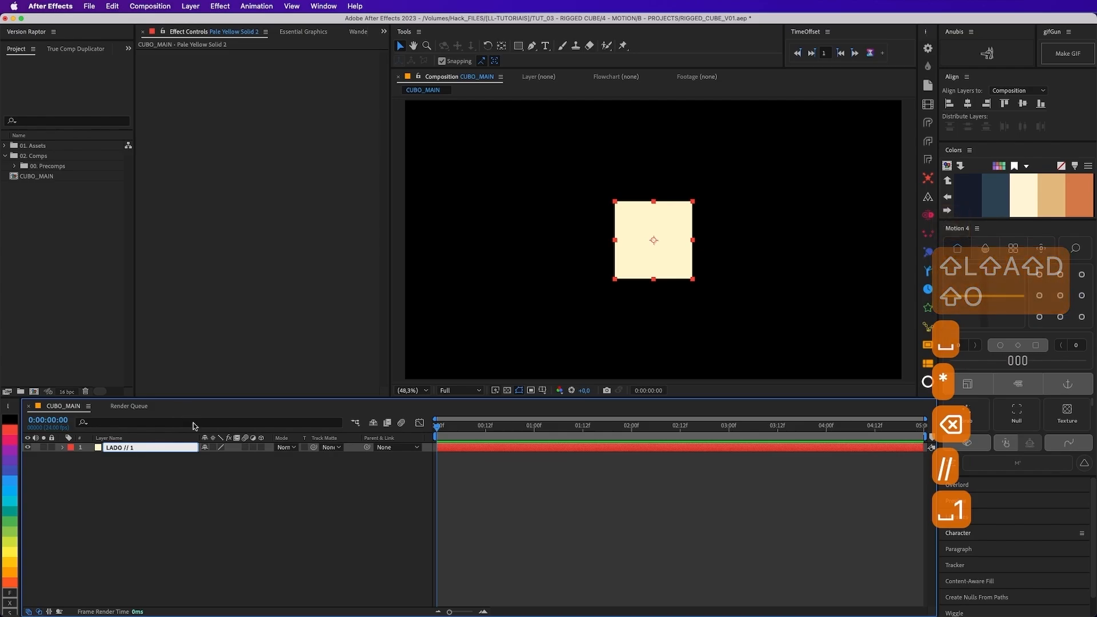
{"action": "left_click", "coordinate": [160, 465]}
{"action": "left_click", "coordinate": [614, 244]}
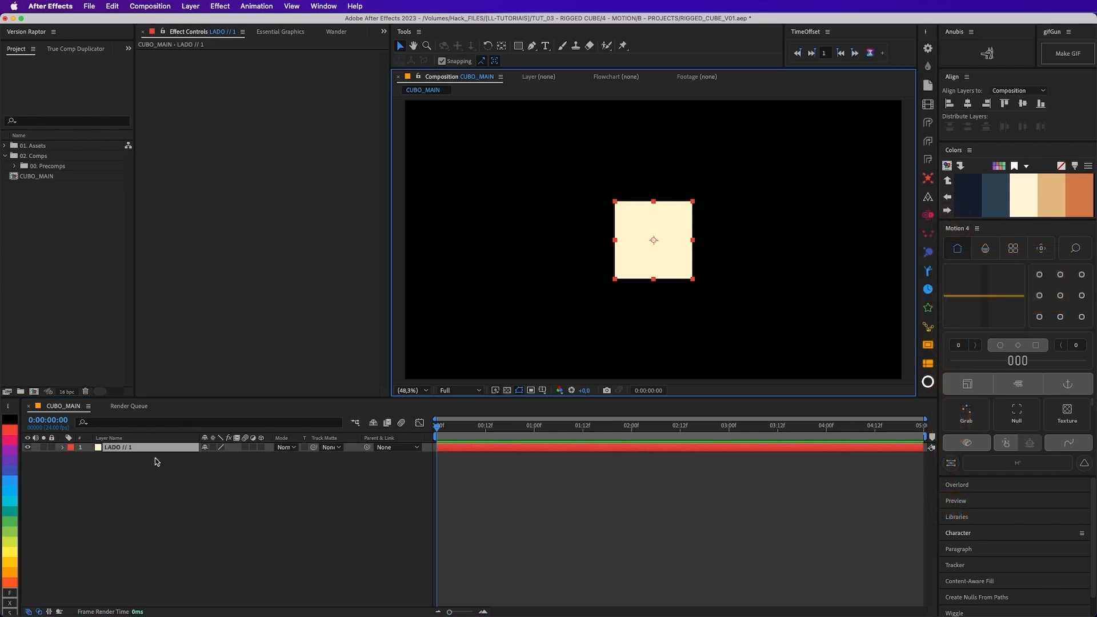
Step: Duplicate the LADO // 1 layer and offset the copy's X Position by +300, so it sits beside the original
{"action": "key", "text": "super+d"}
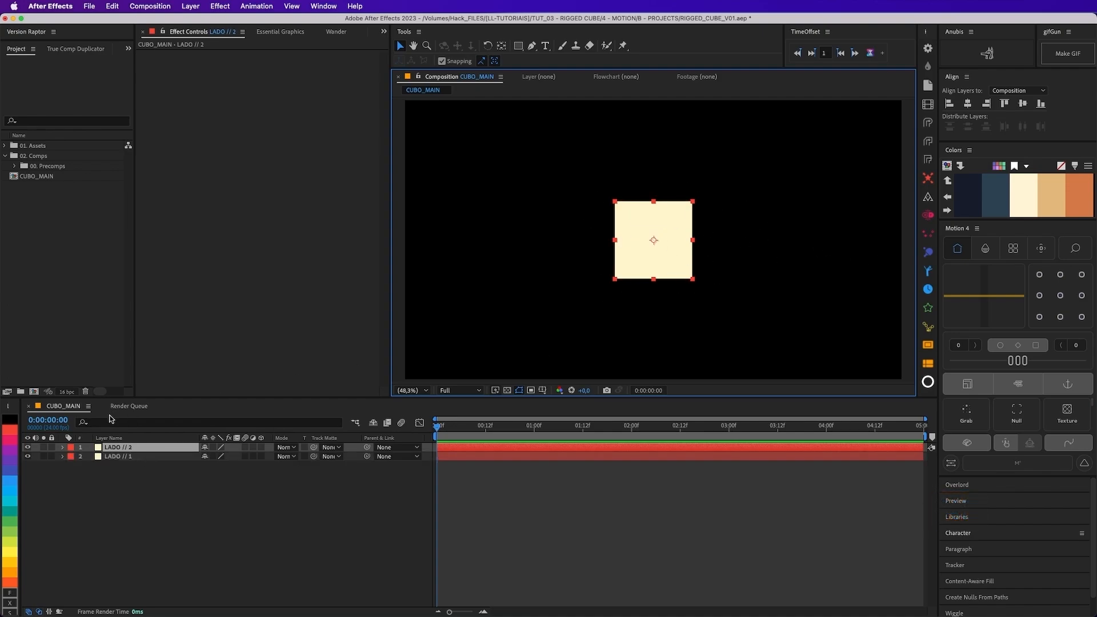
{"action": "key", "text": "p"}
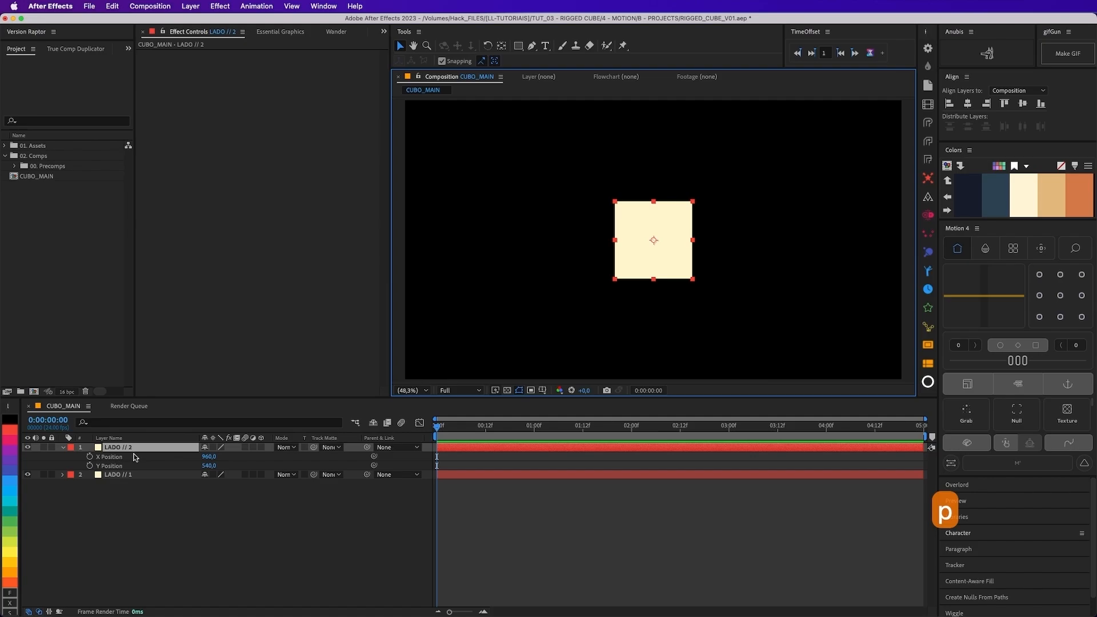
{"action": "left_click", "coordinate": [209, 457]}
{"action": "key", "text": "Right"}
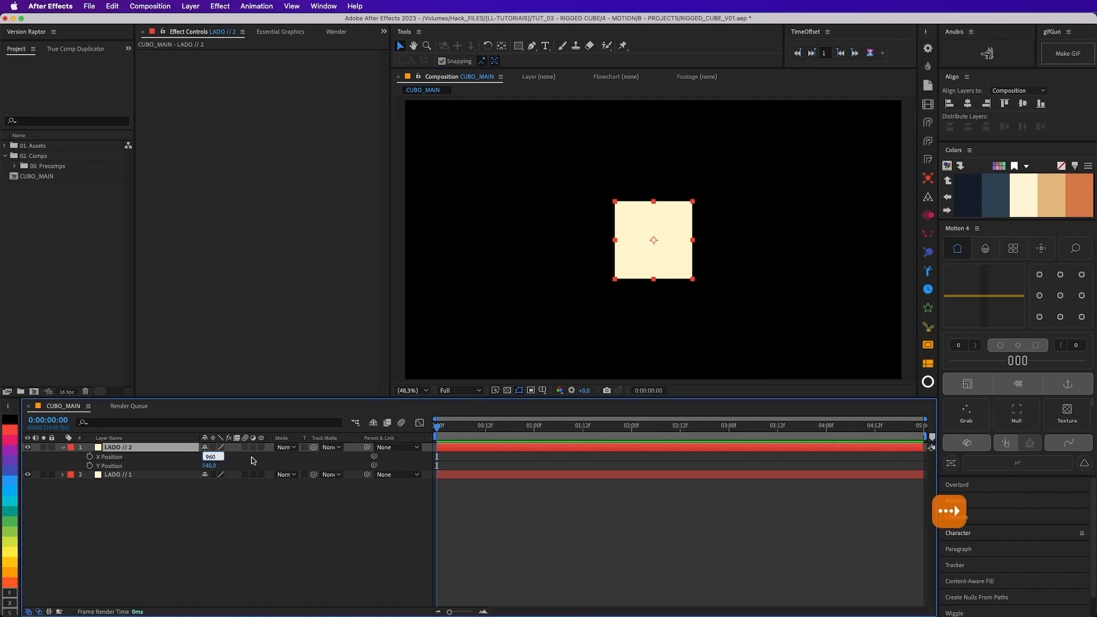
{"action": "type", "text": "+300"}
{"action": "key", "text": "Return"}
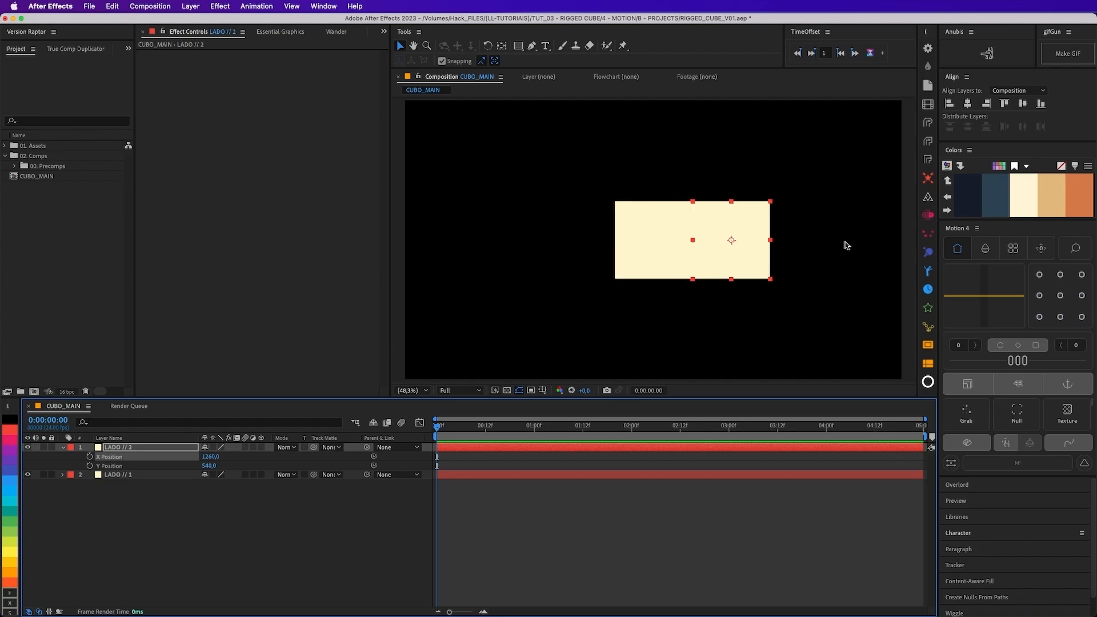
Step: Duplicate the LADO // 2 layer and add 300 to the copy's X Position to extend the row to three squares
{"action": "left_click", "coordinate": [127, 450]}
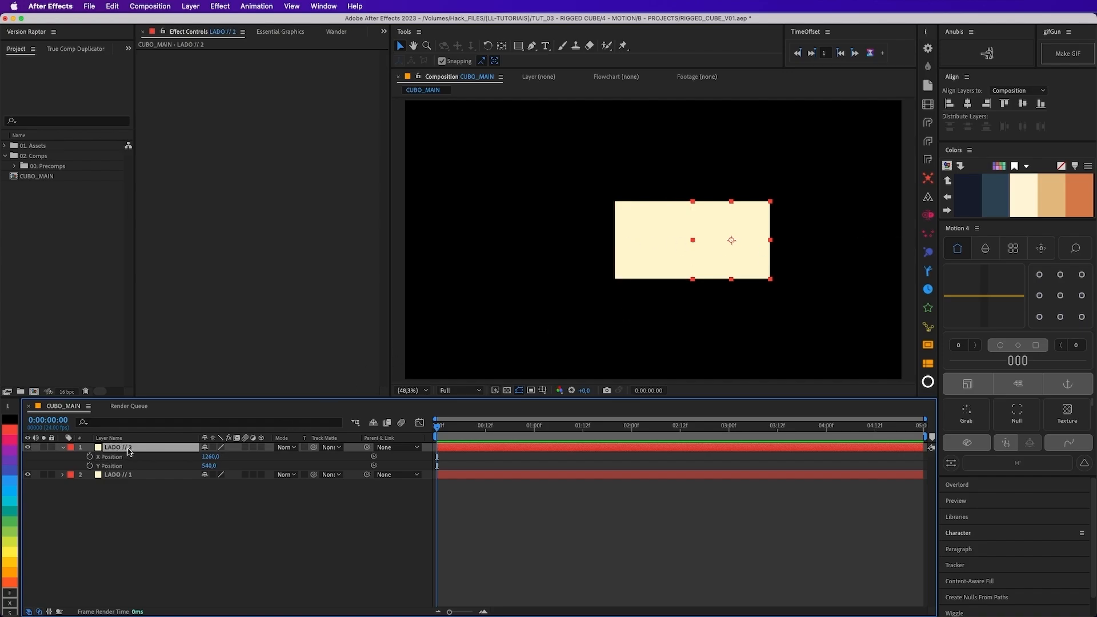
{"action": "key", "text": "super+d"}
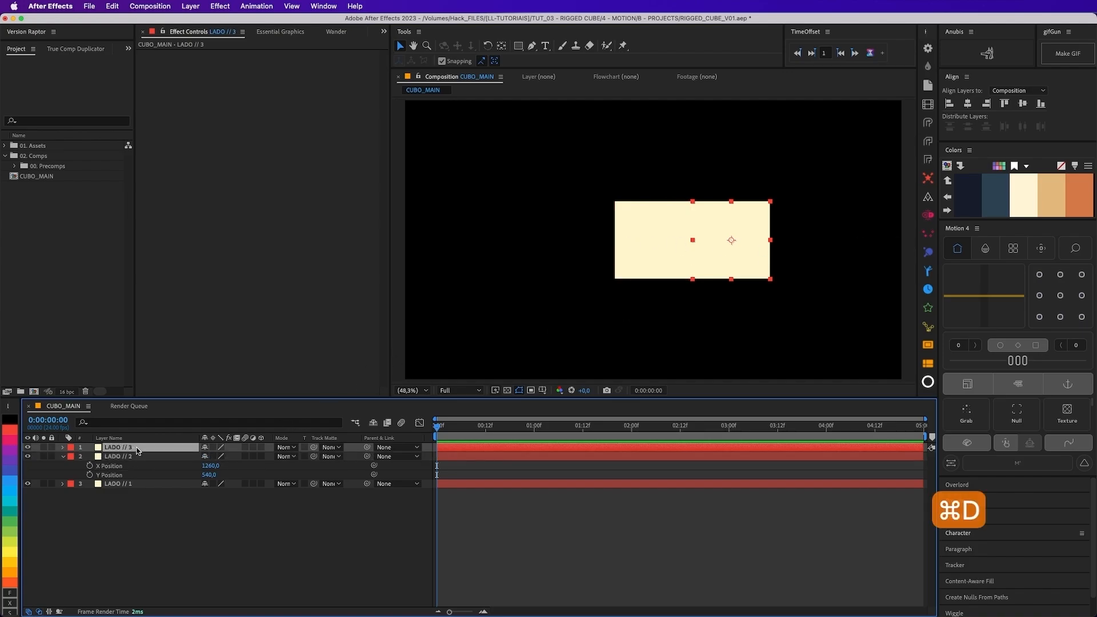
{"action": "key", "text": "p"}
{"action": "left_click", "coordinate": [208, 457]}
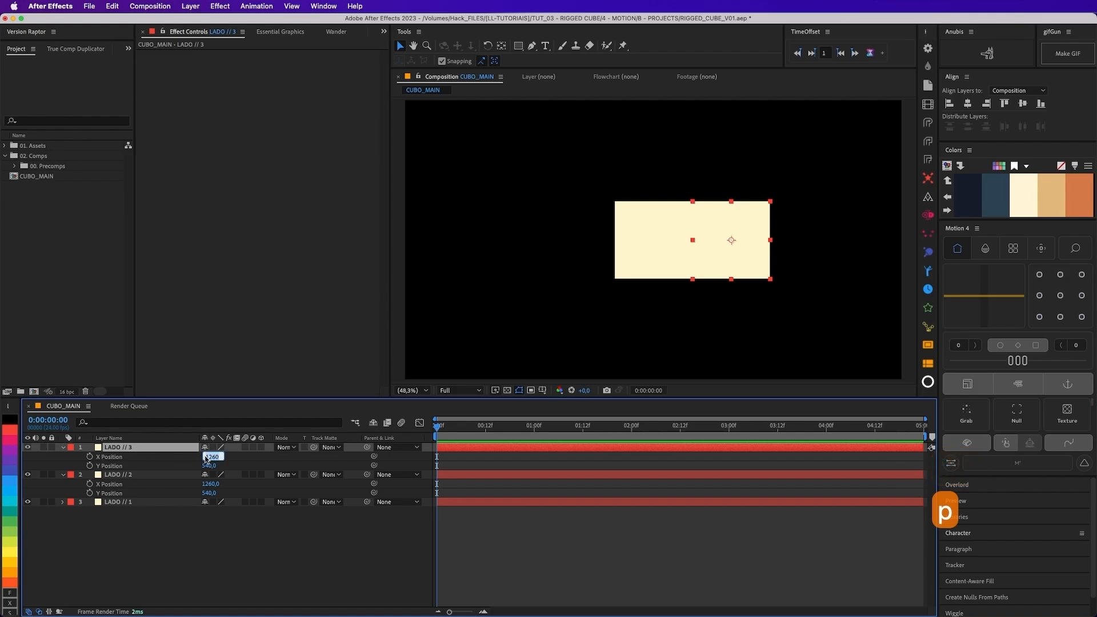
{"action": "left_click", "coordinate": [225, 457]}
{"action": "type", "text": "+"}
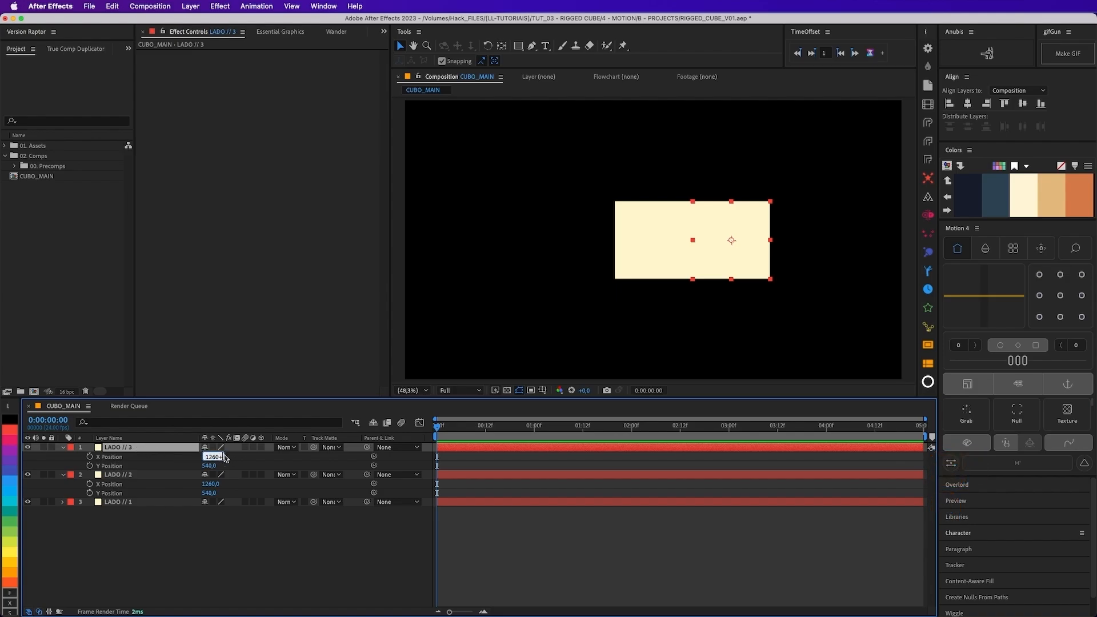
{"action": "type", "text": "300"}
{"action": "key", "text": "Return"}
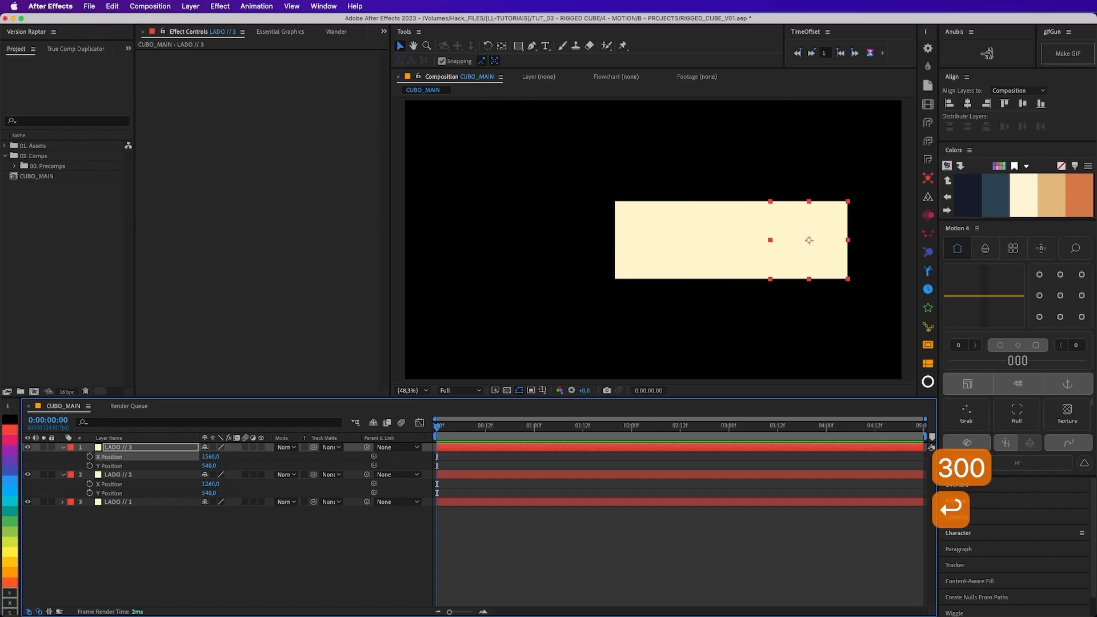
Step: Duplicate the LADO // 3 layer and add 300 to the copy's X Position to place the fourth square
{"action": "left_click", "coordinate": [139, 446]}
{"action": "key", "text": "super+d"}
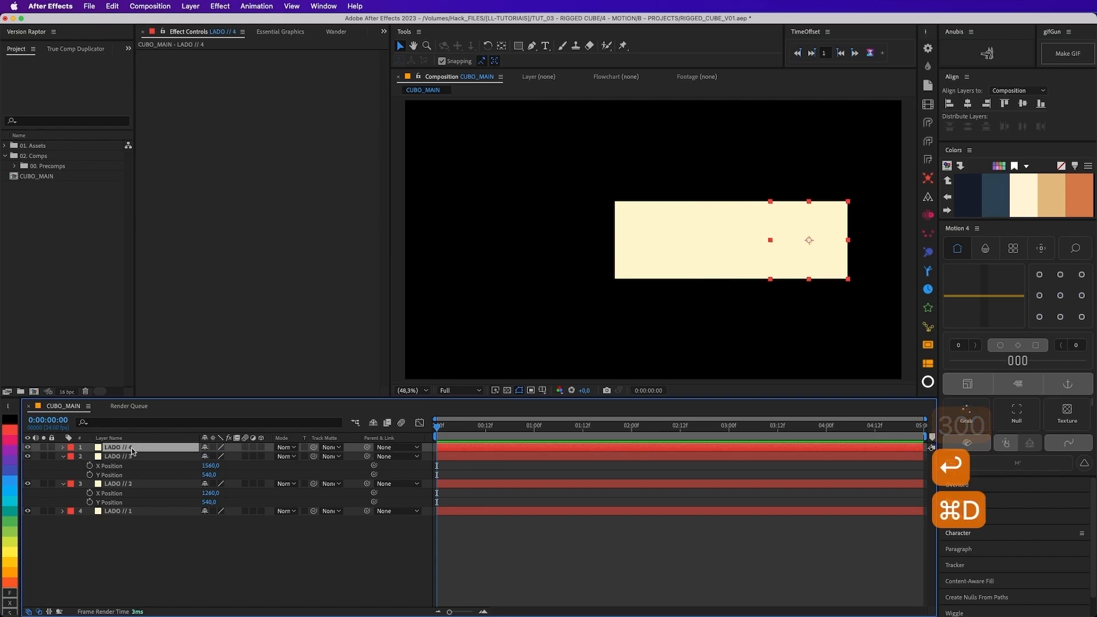
{"action": "key", "text": "p"}
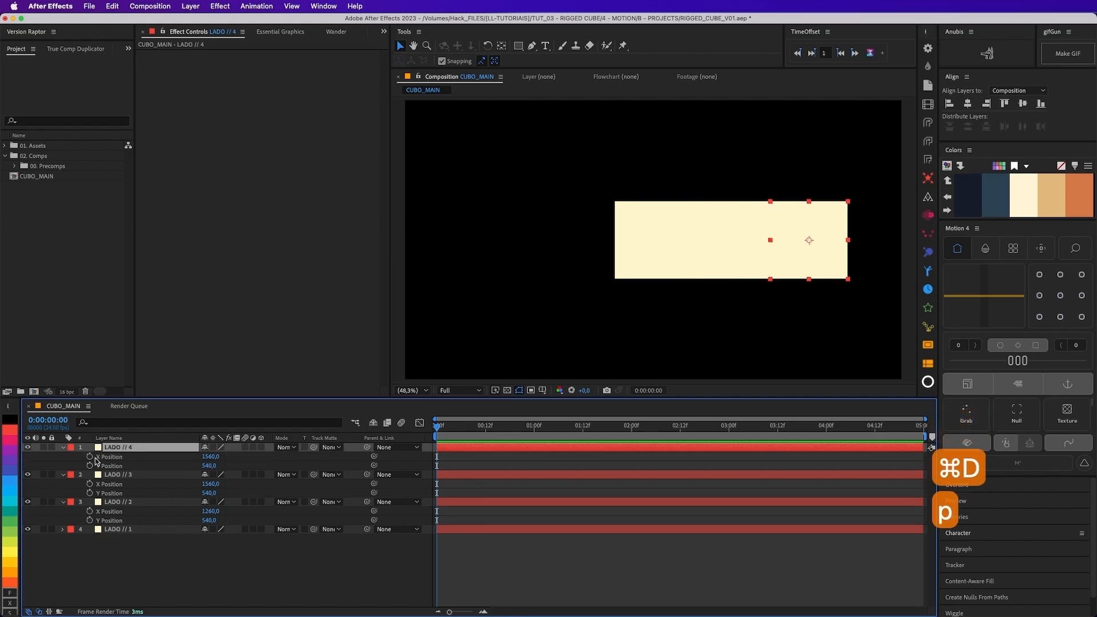
{"action": "left_click", "coordinate": [212, 457]}
{"action": "key", "text": "Right"}
{"action": "type", "text": "+300"}
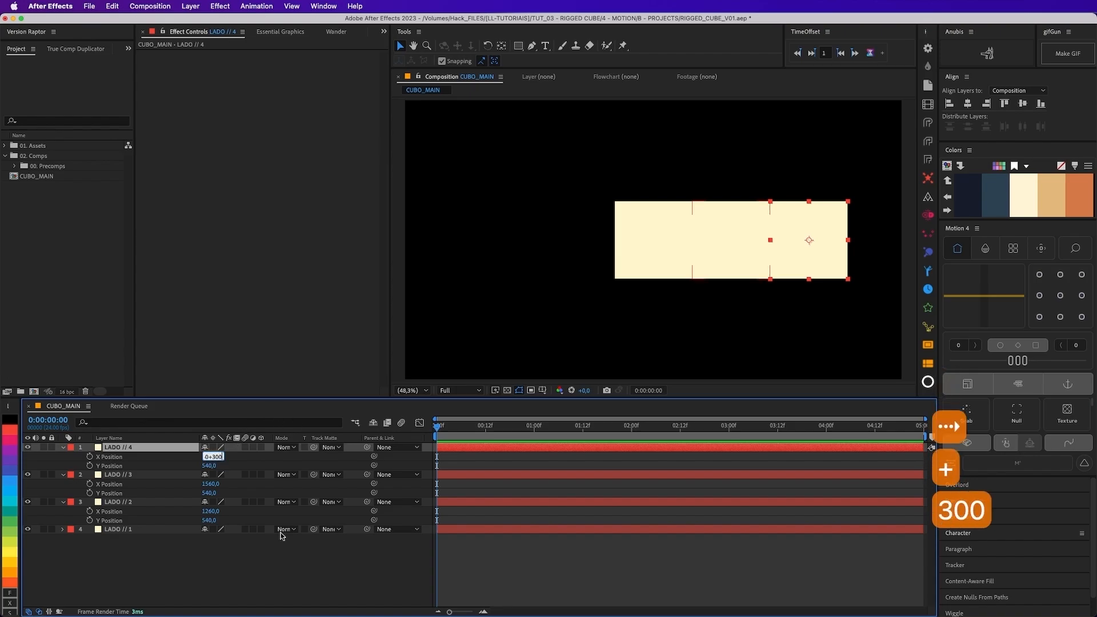
{"action": "left_click", "coordinate": [266, 600]}
Step: Move all four squares together to roughly the middle of the frame, putting the last one at X Position 1380
{"action": "left_click_drag", "start_coordinate": [537, 252], "coordinate": [761, 214]}
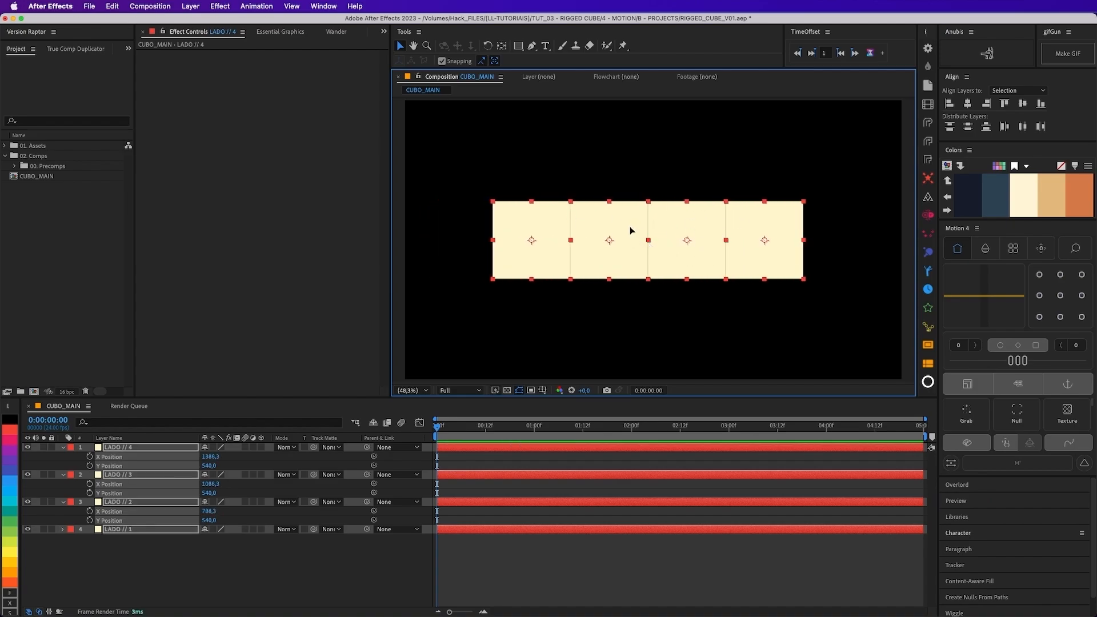
{"action": "left_click_drag", "start_coordinate": [629, 226], "coordinate": [627, 227]}
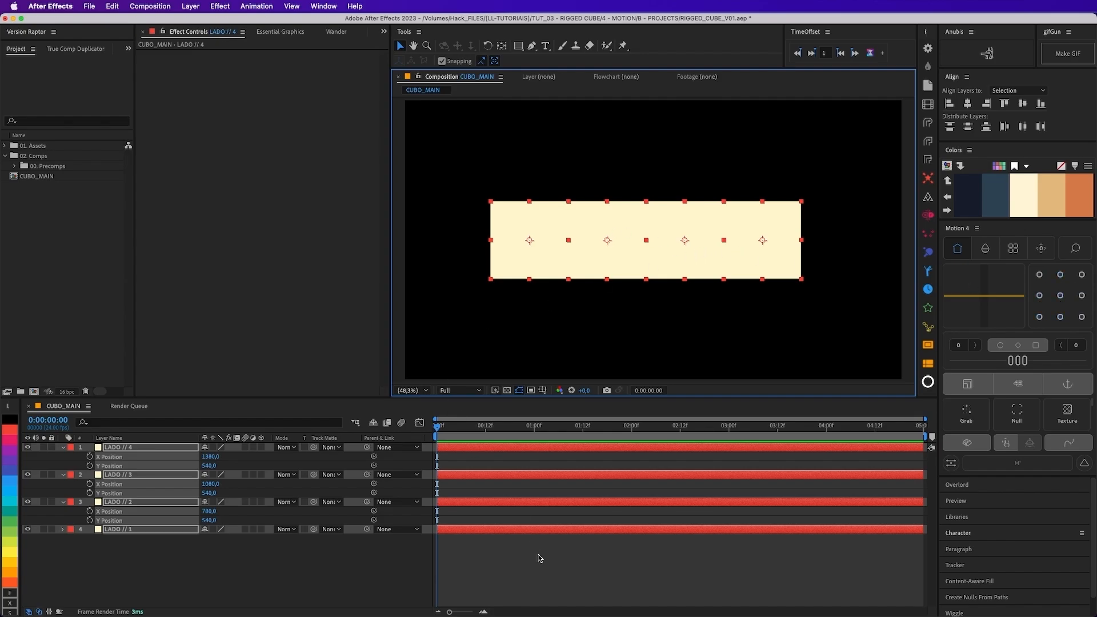
{"action": "left_click", "coordinate": [487, 573]}
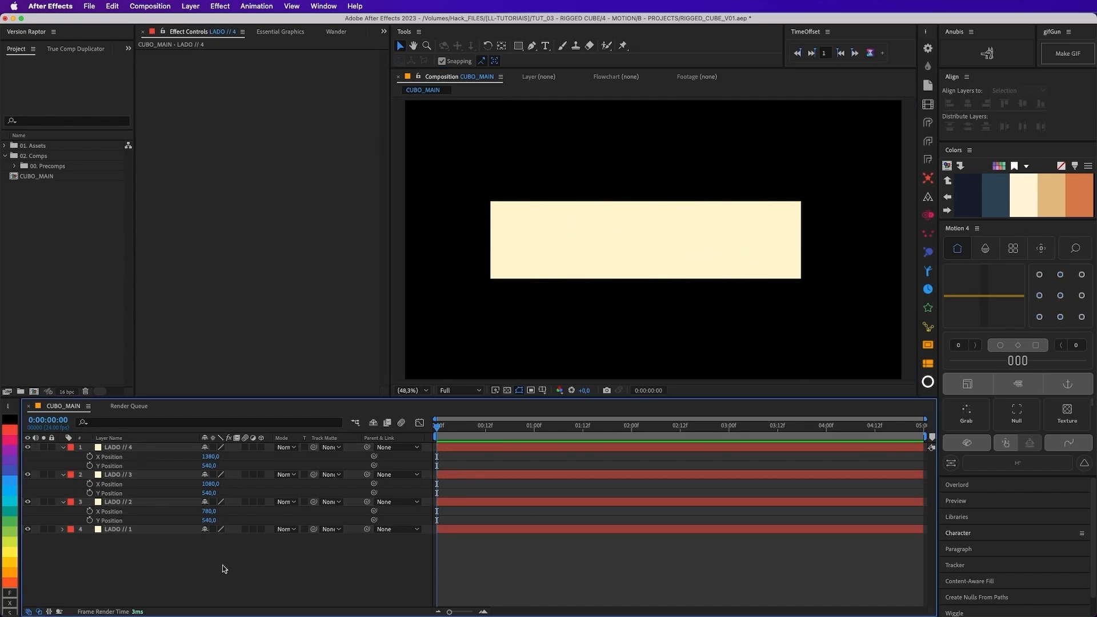
Step: Move the anchor points of LADO // 1 and LADO // 2 to the midpoint of each square's left edge
{"action": "left_click", "coordinate": [543, 229]}
{"action": "key", "text": "y"}
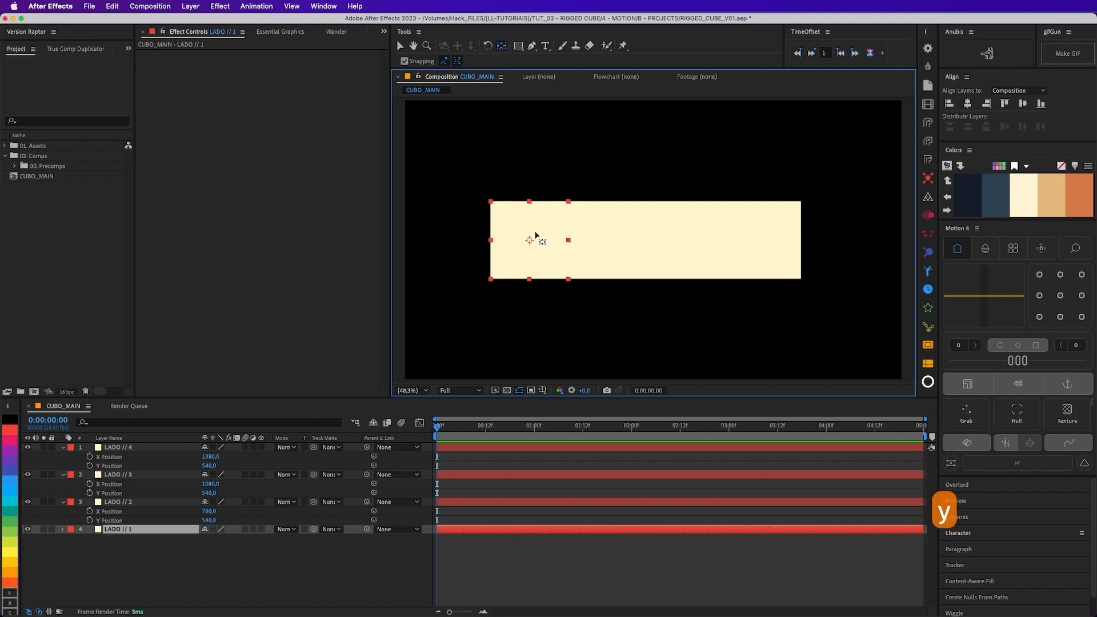
{"action": "left_click_drag", "start_coordinate": [531, 239], "coordinate": [490, 240]}
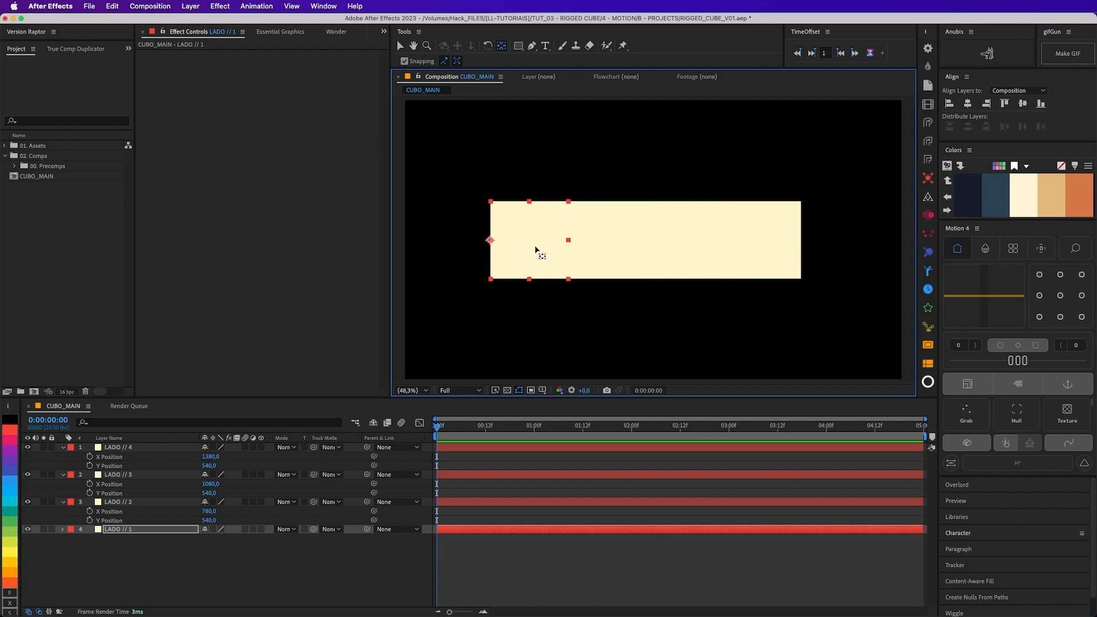
{"action": "left_click", "coordinate": [651, 246]}
{"action": "left_click", "coordinate": [611, 242]}
{"action": "left_click_drag", "start_coordinate": [612, 242], "coordinate": [568, 240]}
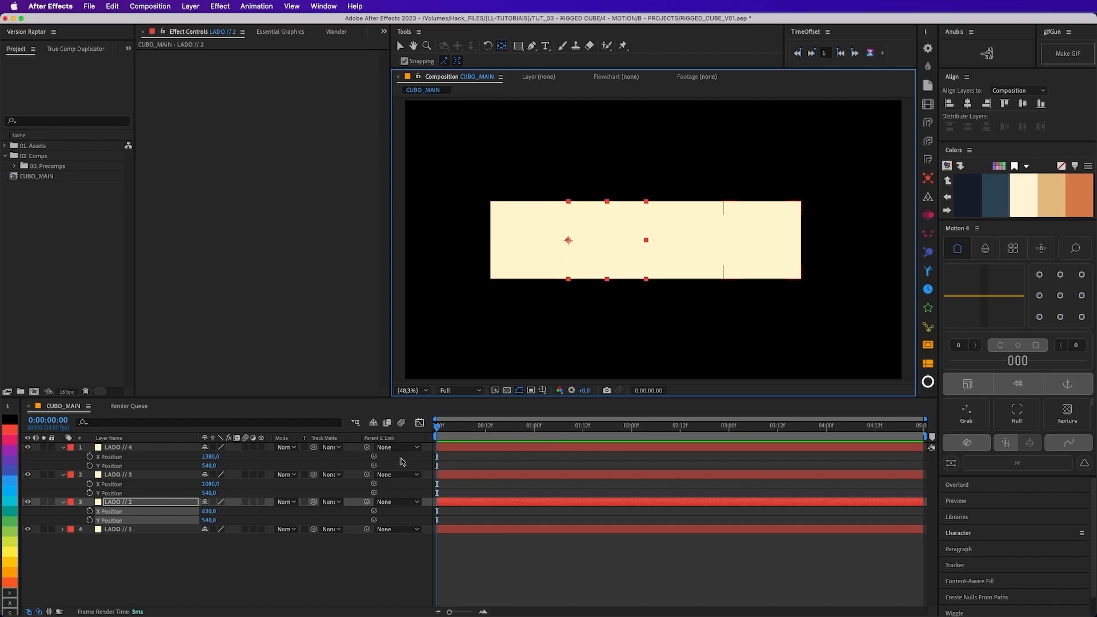
Step: Set the anchor point of all four LADO layers to their left-middle edge at once with Motion 4
{"action": "left_click_drag", "start_coordinate": [190, 579], "coordinate": [97, 454]}
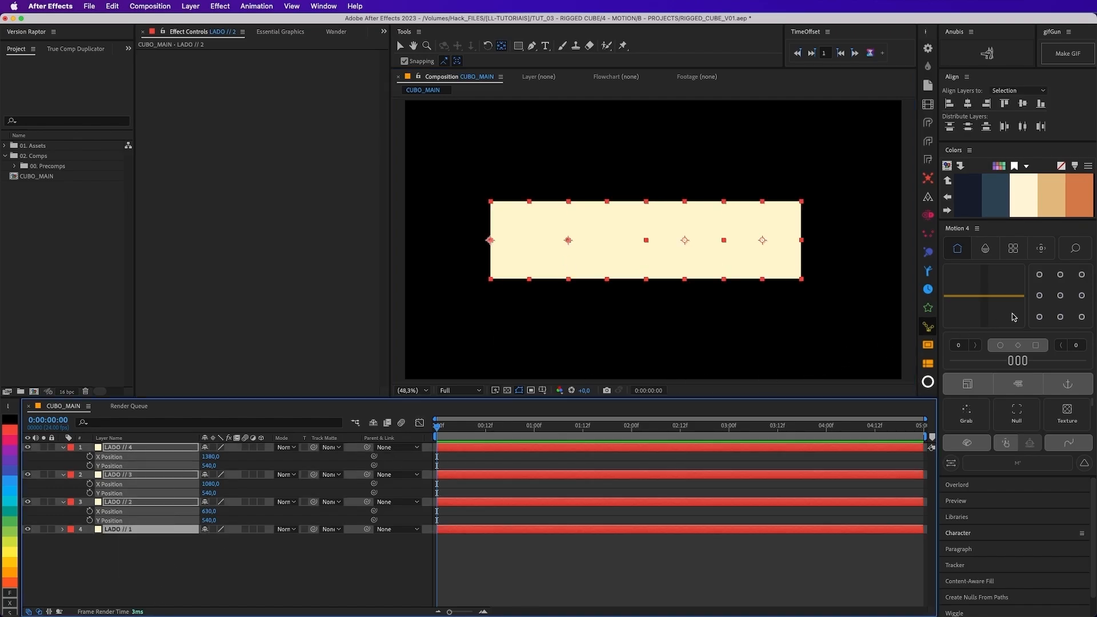
{"action": "left_click", "coordinate": [1039, 296]}
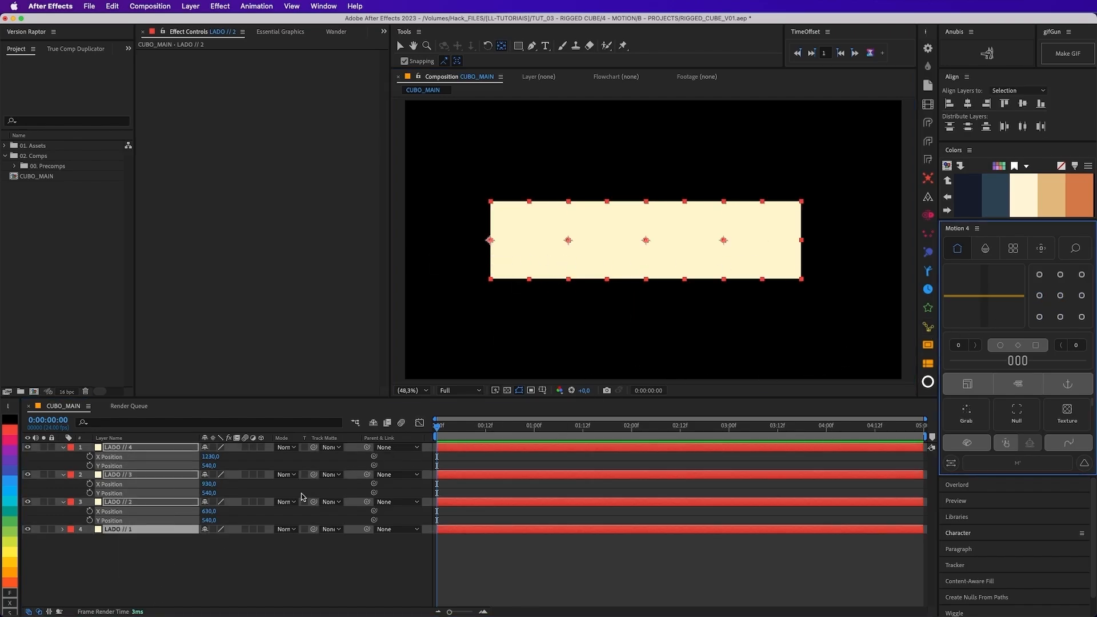
{"action": "left_click", "coordinate": [222, 569]}
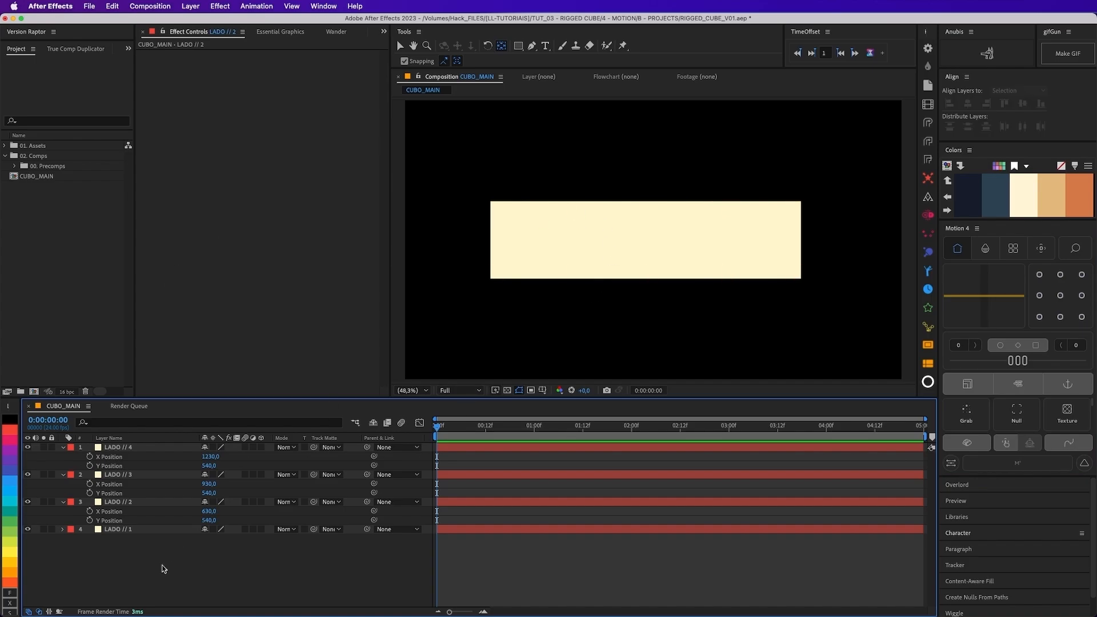
Step: Turn all four LADO layers into 3D layers
{"action": "key", "text": "v"}
{"action": "left_click_drag", "start_coordinate": [160, 568], "coordinate": [123, 449]}
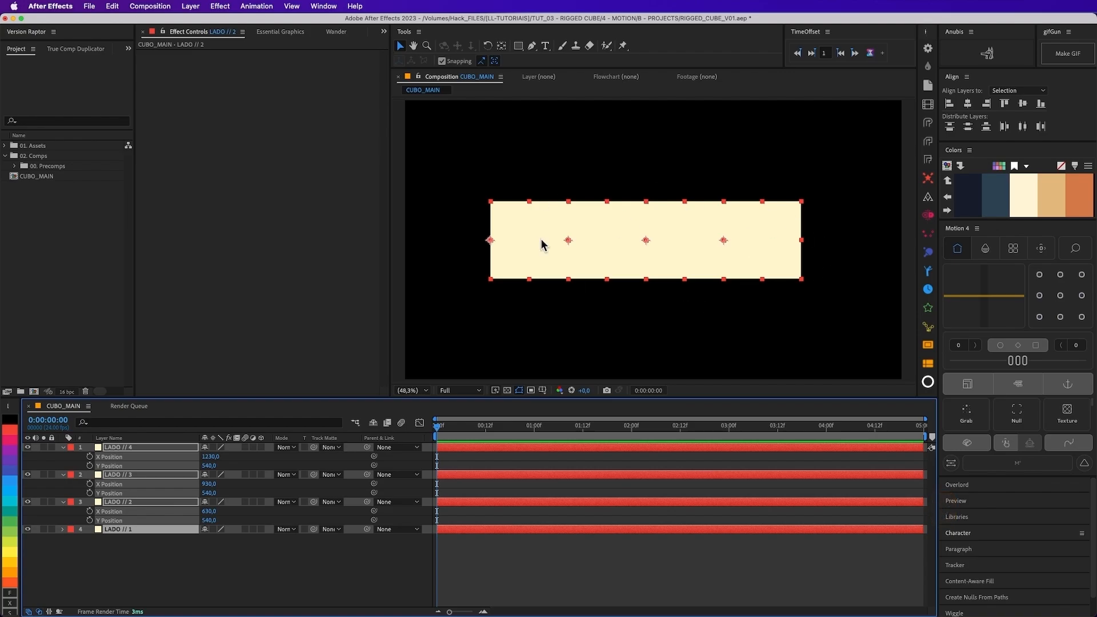
{"action": "left_click", "coordinate": [261, 447]}
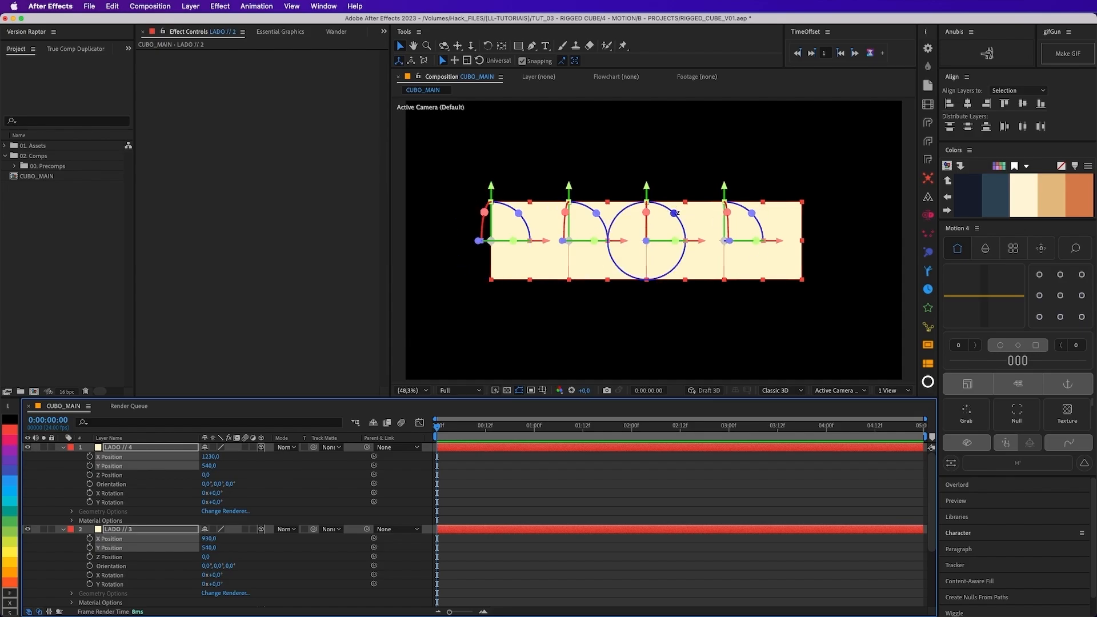
Step: Try rotating the squares around the Z axis in the viewer, and undo the rotation
{"action": "left_click_drag", "start_coordinate": [675, 212], "coordinate": [674, 251]}
{"action": "key", "text": "super+z"}
{"action": "key", "text": "super+z"}
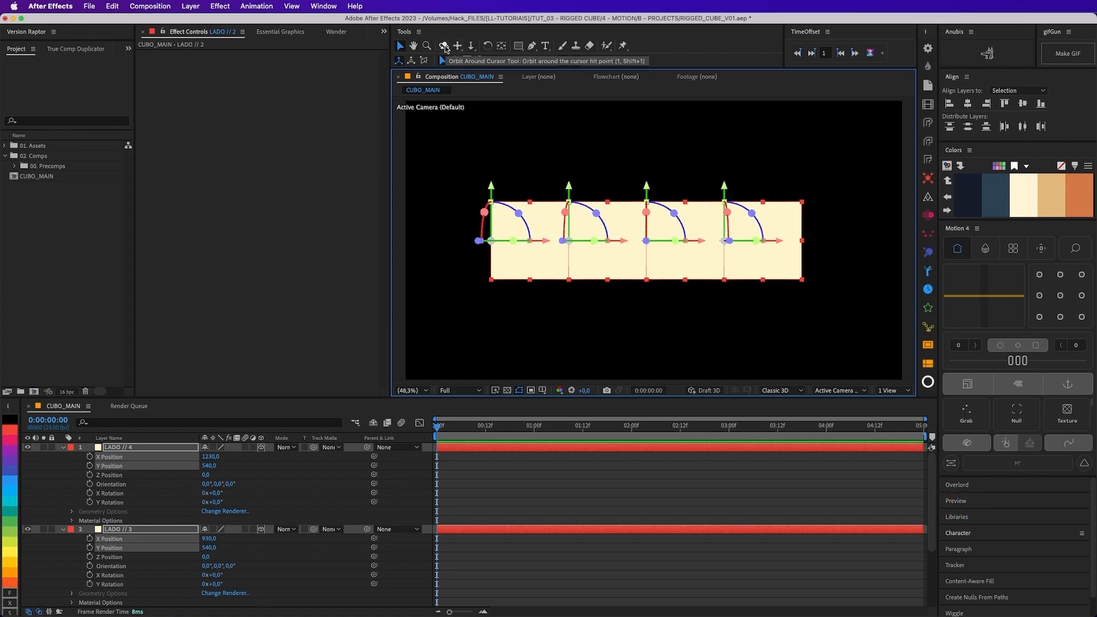
Step: Orbit, pan and dolly the default camera to view the four squares in 3D, and reset the default camera
{"action": "left_click", "coordinate": [445, 46]}
{"action": "left_click_drag", "start_coordinate": [701, 142], "coordinate": [685, 287]}
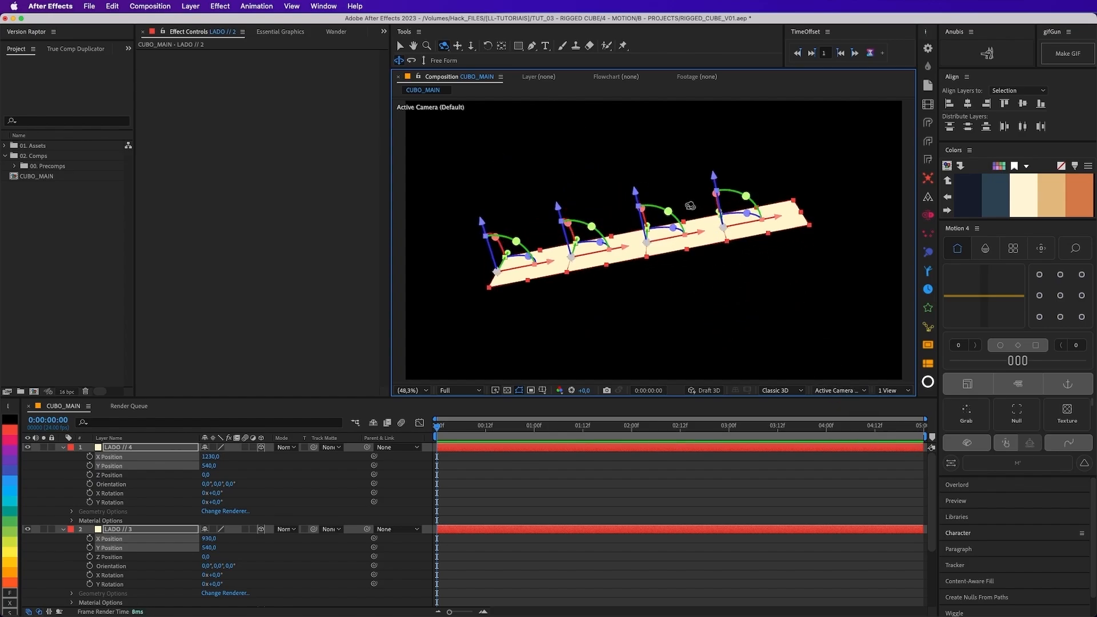
{"action": "left_click", "coordinate": [457, 45]}
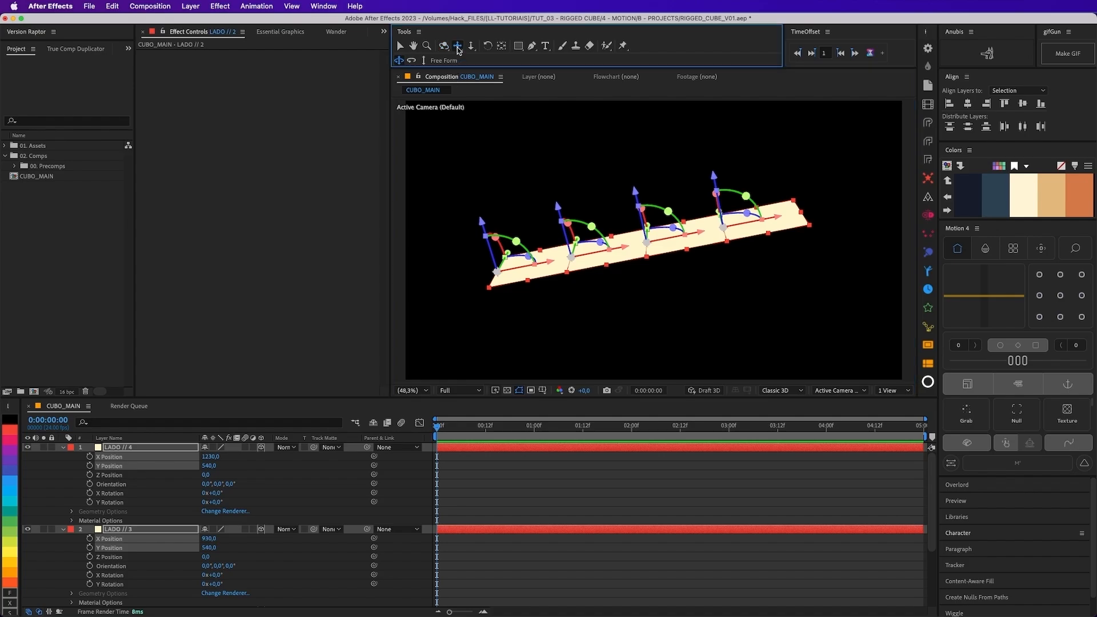
{"action": "left_click_drag", "start_coordinate": [634, 154], "coordinate": [631, 179]}
{"action": "left_click", "coordinate": [470, 45]}
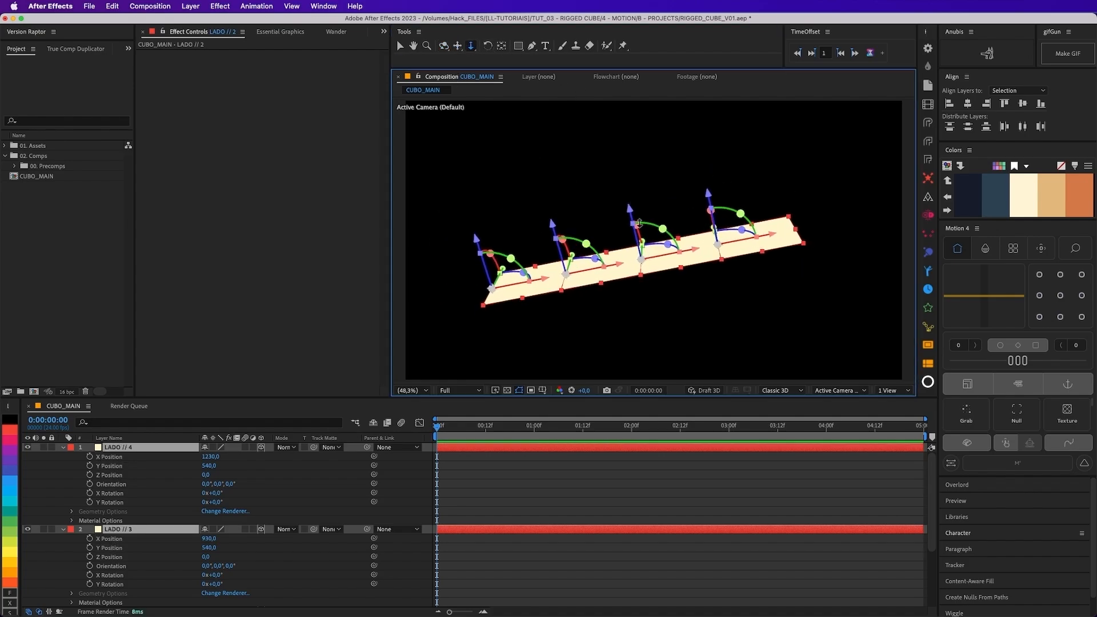
{"action": "left_click_drag", "start_coordinate": [640, 223], "coordinate": [728, 232]}
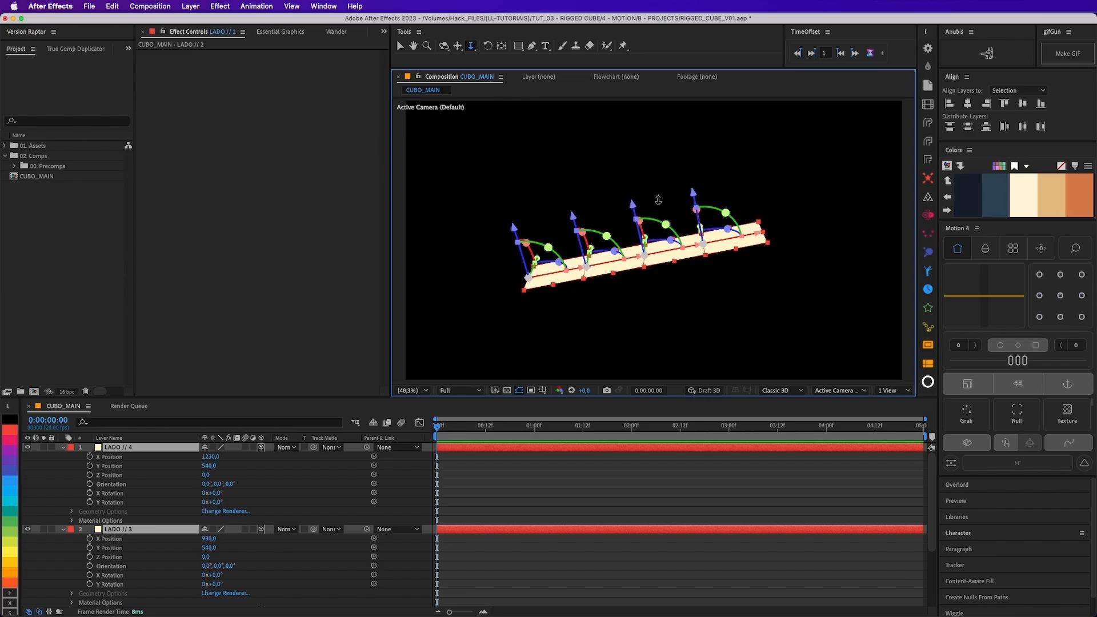
{"action": "left_click", "coordinate": [866, 391]}
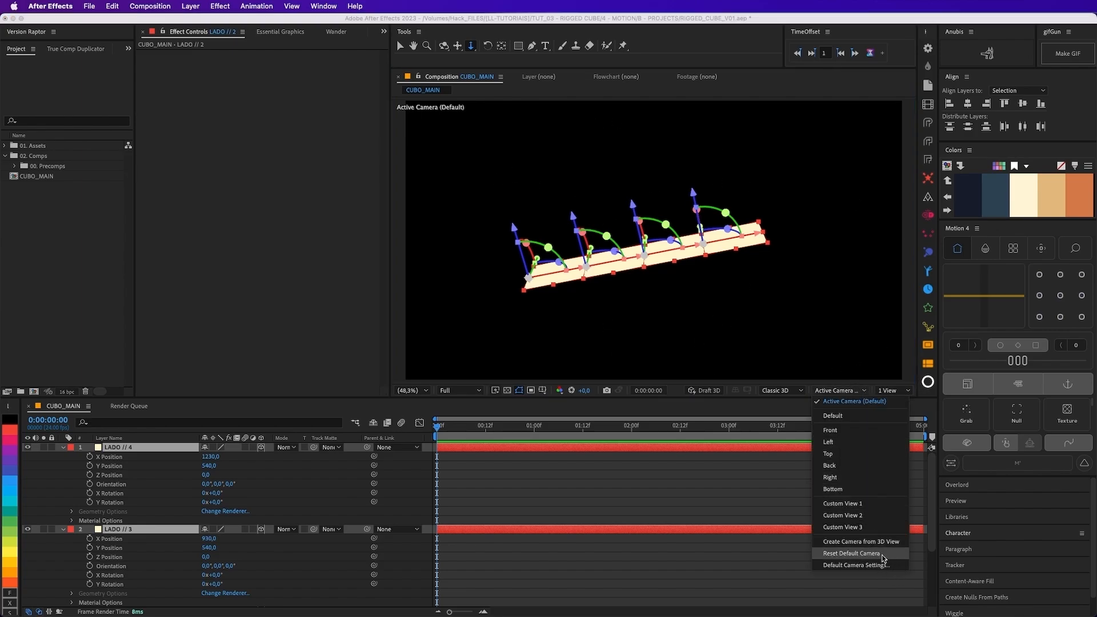
{"action": "left_click", "coordinate": [851, 553]}
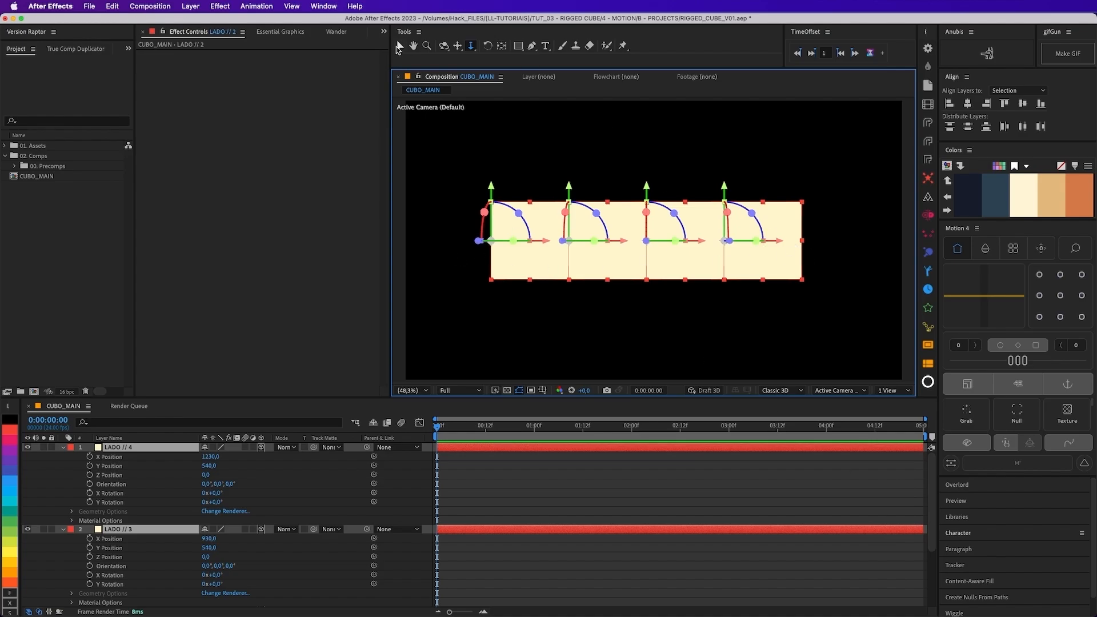
{"action": "left_click", "coordinate": [399, 46]}
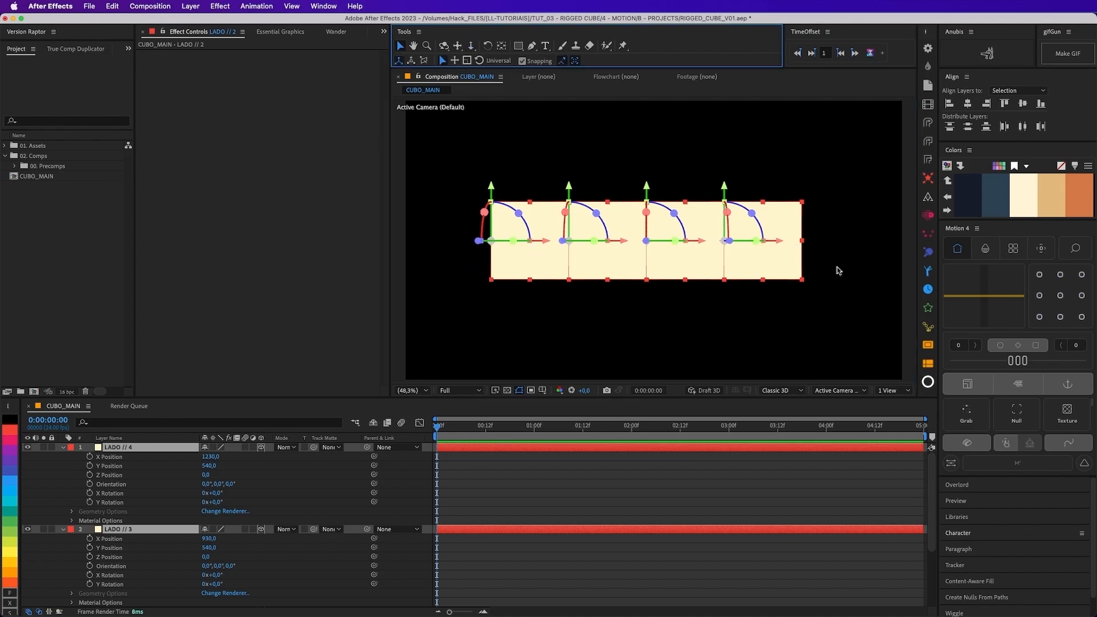
Step: Collapse the expanded properties of all four LADO layers in the timeline
{"action": "left_click", "coordinate": [150, 457]}
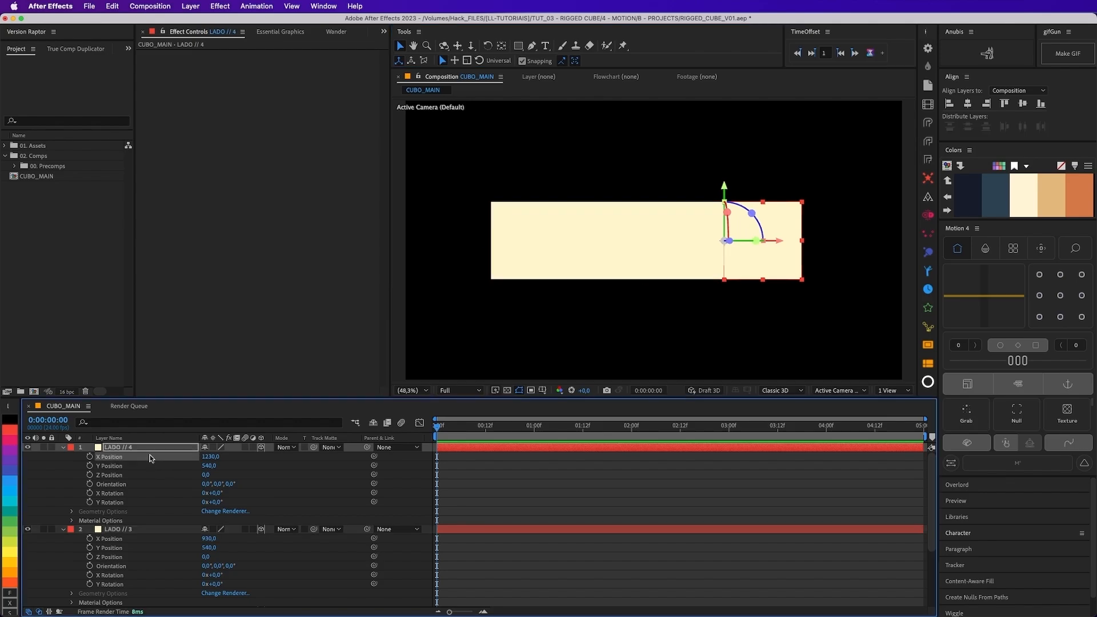
{"action": "key", "text": "super+a"}
{"action": "key", "text": "u"}
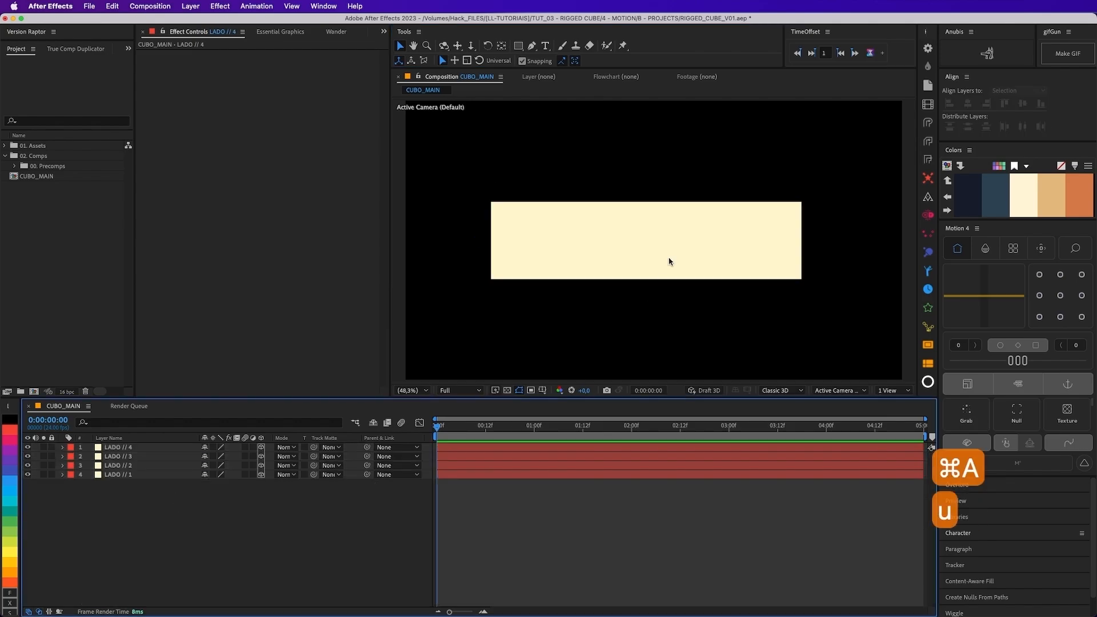
Step: Try rotating only LADO // 2 around its Y axis in the viewer, and undo the rotation
{"action": "left_click", "coordinate": [654, 229]}
{"action": "left_click_drag", "start_coordinate": [594, 240], "coordinate": [624, 239]}
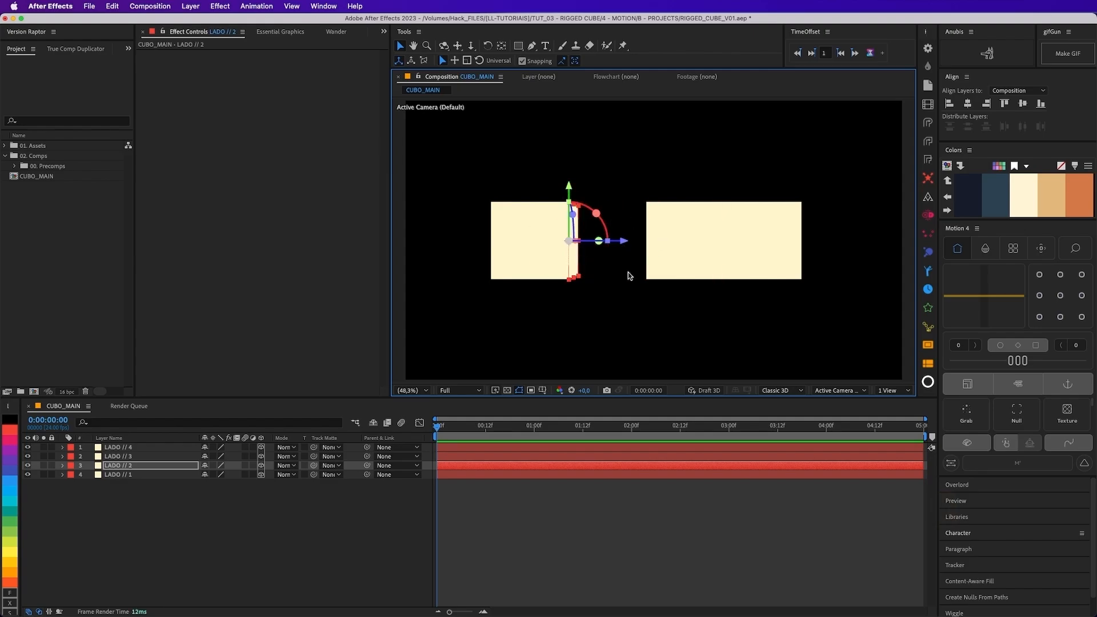
{"action": "key", "text": "super+z"}
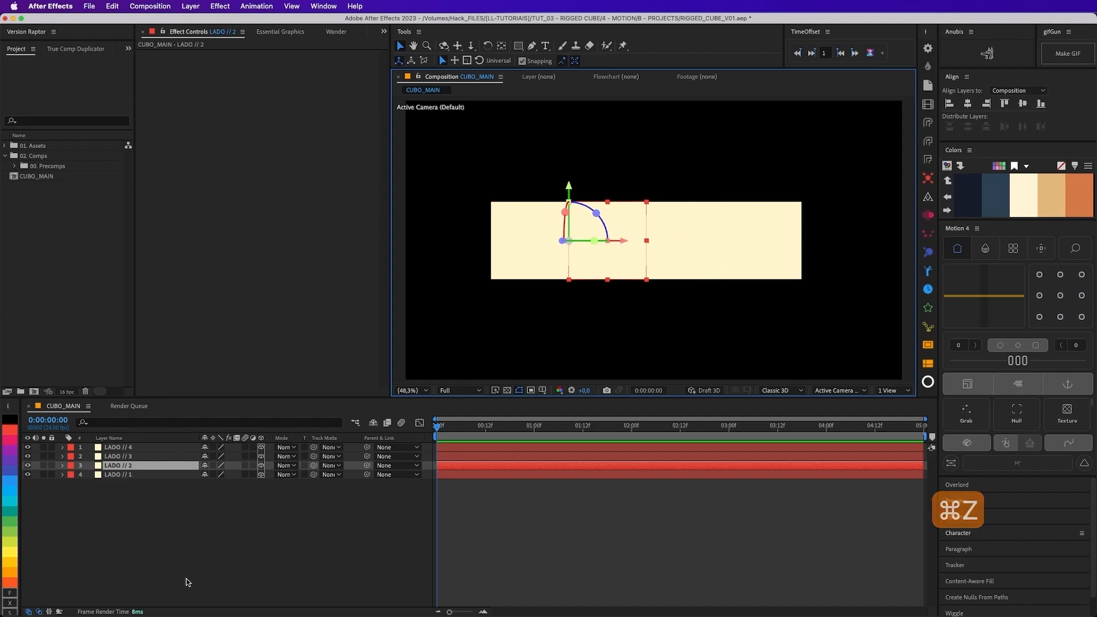
Step: Parent LADO // 4 to LADO // 3, LADO // 3 to LADO // 2, and LADO // 2 to LADO // 1
{"action": "left_click", "coordinate": [188, 582]}
{"action": "left_click", "coordinate": [132, 447]}
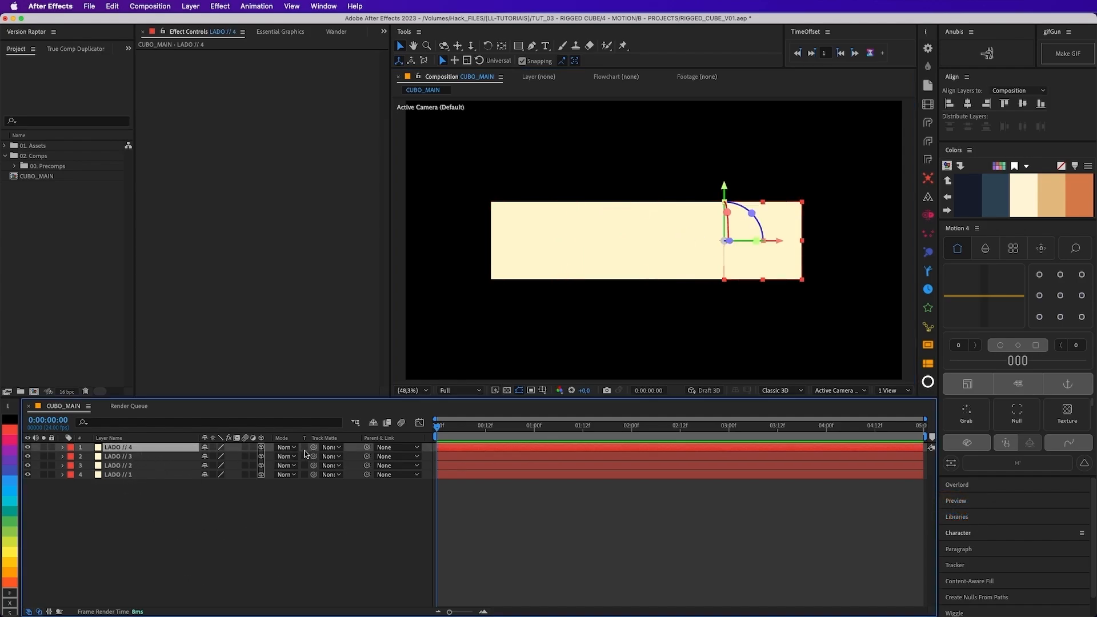
{"action": "left_click_drag", "start_coordinate": [367, 446], "coordinate": [159, 462]}
{"action": "left_click_drag", "start_coordinate": [367, 456], "coordinate": [158, 466]}
{"action": "left_click_drag", "start_coordinate": [367, 465], "coordinate": [143, 485]}
{"action": "key", "text": "super+a"}
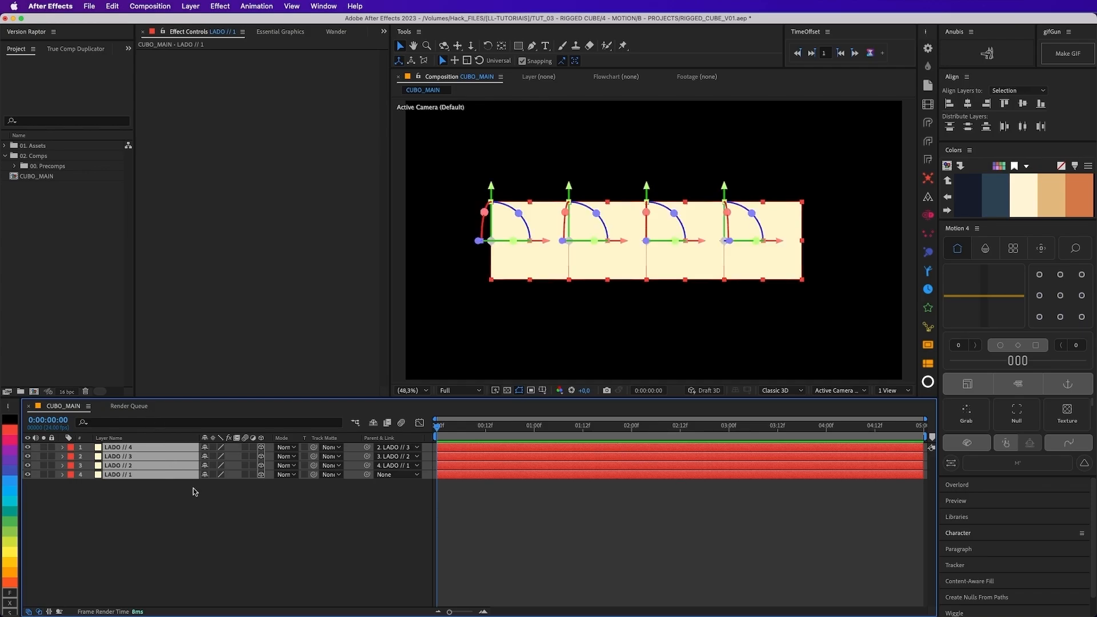
{"action": "left_click", "coordinate": [390, 542]}
Step: Test the parenting chain by transforming LADO // 1 and moving LADO // 3 in the viewer, undoing each change
{"action": "left_click", "coordinate": [148, 474]}
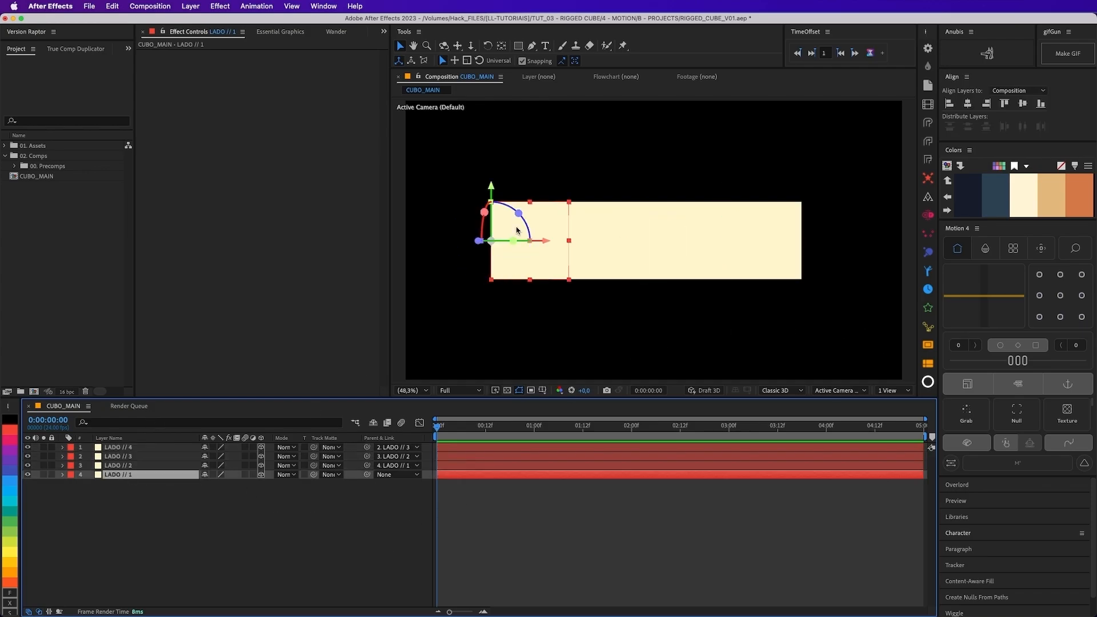
{"action": "left_click_drag", "start_coordinate": [513, 241], "coordinate": [532, 243]}
{"action": "key", "text": "super+z"}
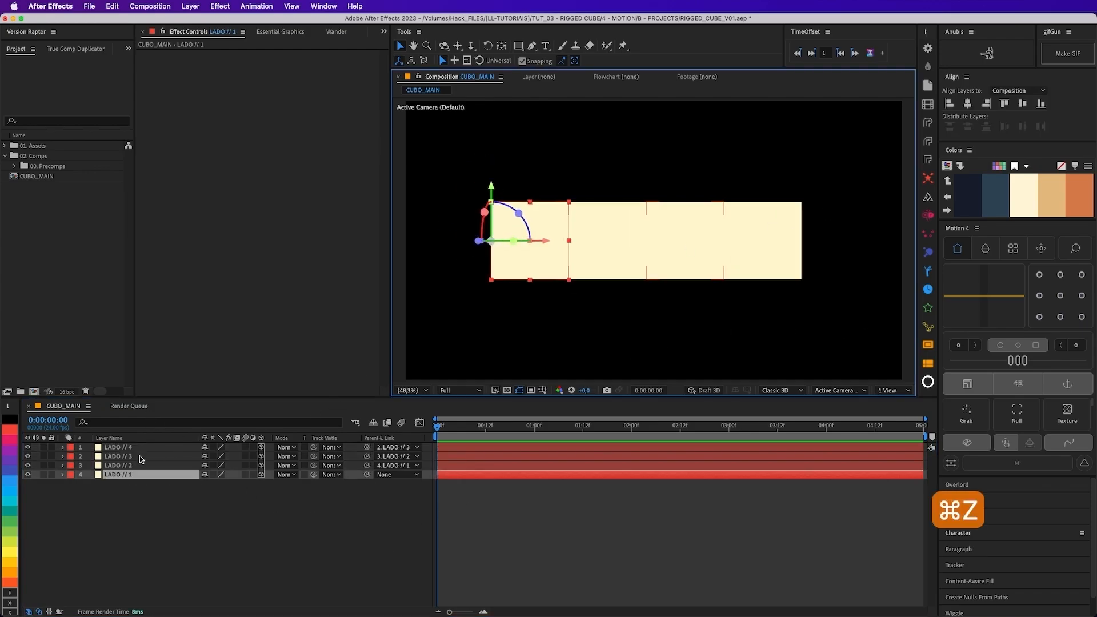
{"action": "left_click", "coordinate": [649, 197]}
{"action": "left_click_drag", "start_coordinate": [650, 194], "coordinate": [652, 155]}
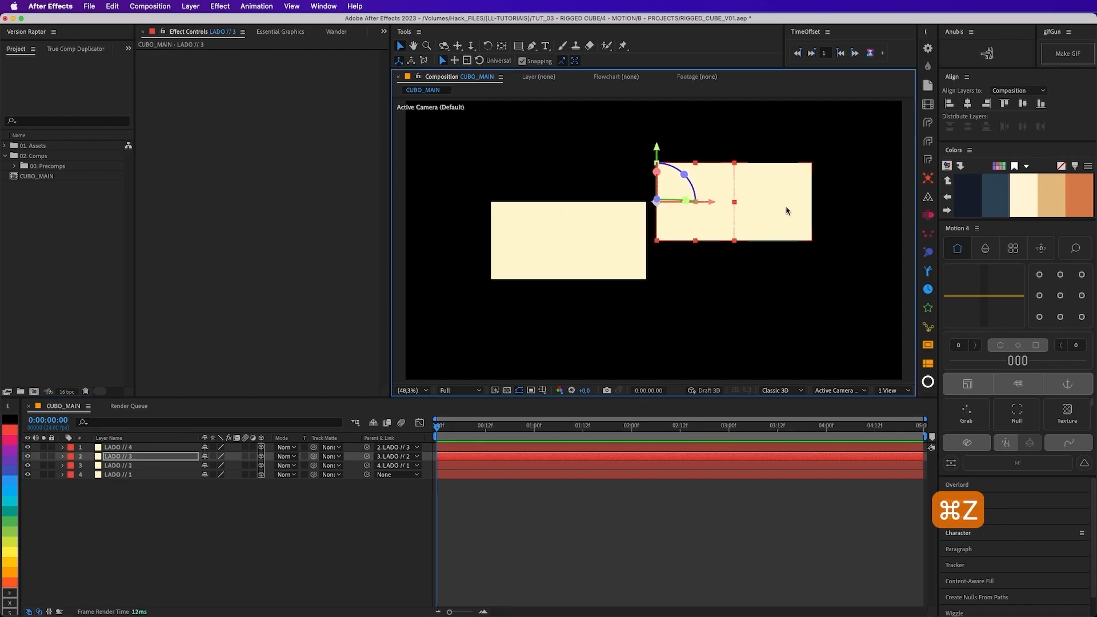
{"action": "key", "text": "super+z"}
Step: Try rotating all four parented LADO layers together around the Y and Z axes, and undo the rotations
{"action": "left_click", "coordinate": [130, 474]}
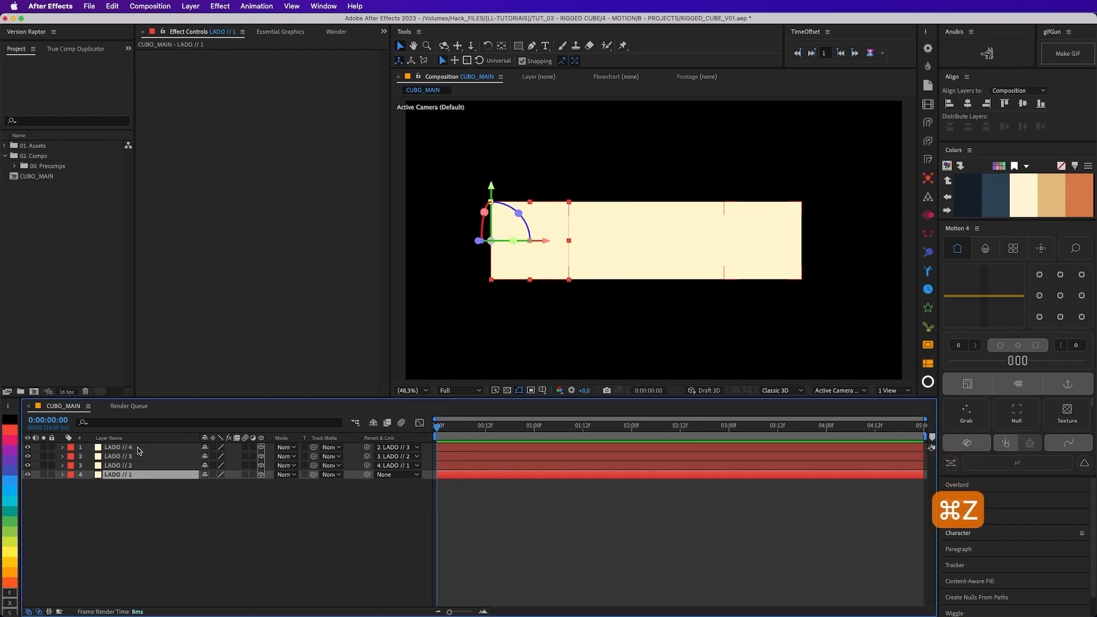
{"action": "left_click", "coordinate": [138, 447], "text": "shift"}
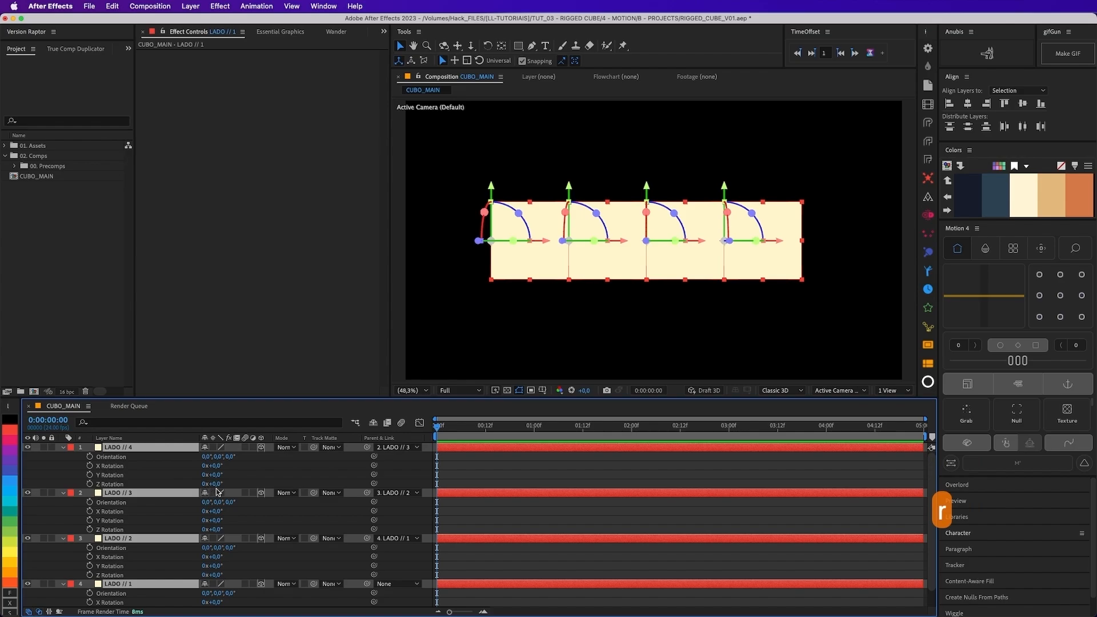
{"action": "left_click_drag", "start_coordinate": [216, 474], "coordinate": [204, 479]}
{"action": "key", "text": "super+z"}
{"action": "key", "text": "super+z"}
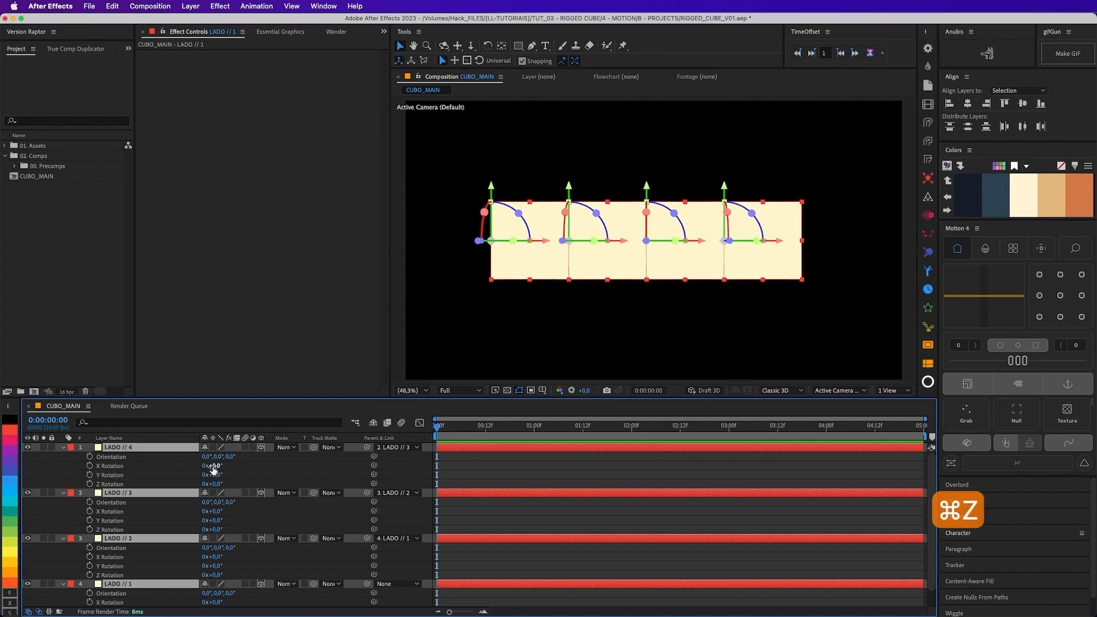
{"action": "left_click_drag", "start_coordinate": [213, 484], "coordinate": [150, 460]}
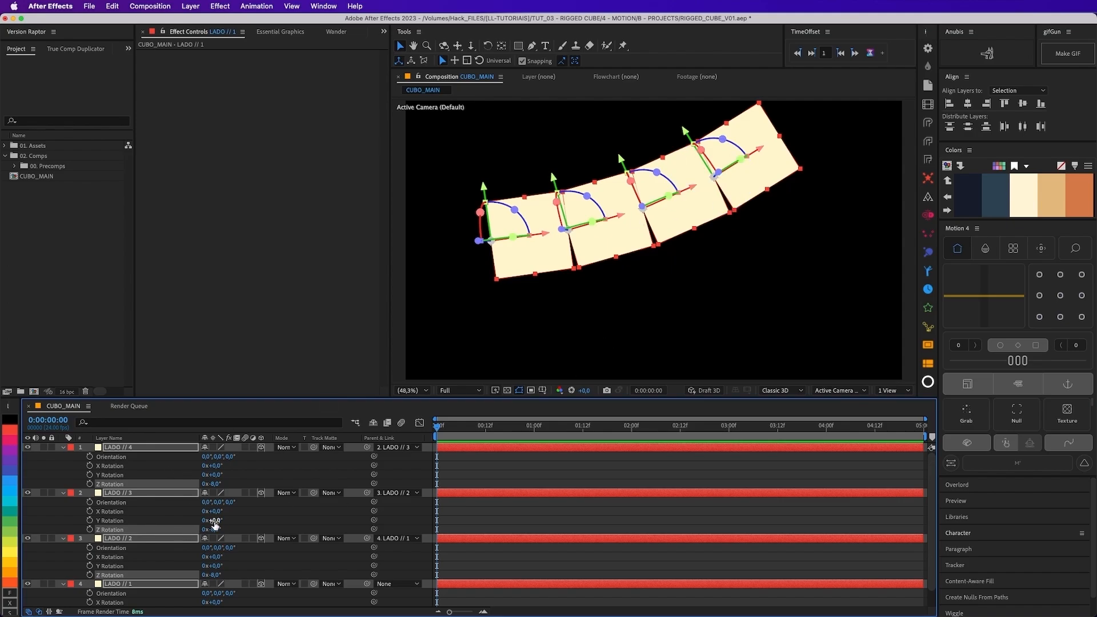
{"action": "left_click_drag", "start_coordinate": [218, 529], "coordinate": [240, 529]}
{"action": "key", "text": "super+z"}
{"action": "key", "text": "super+z"}
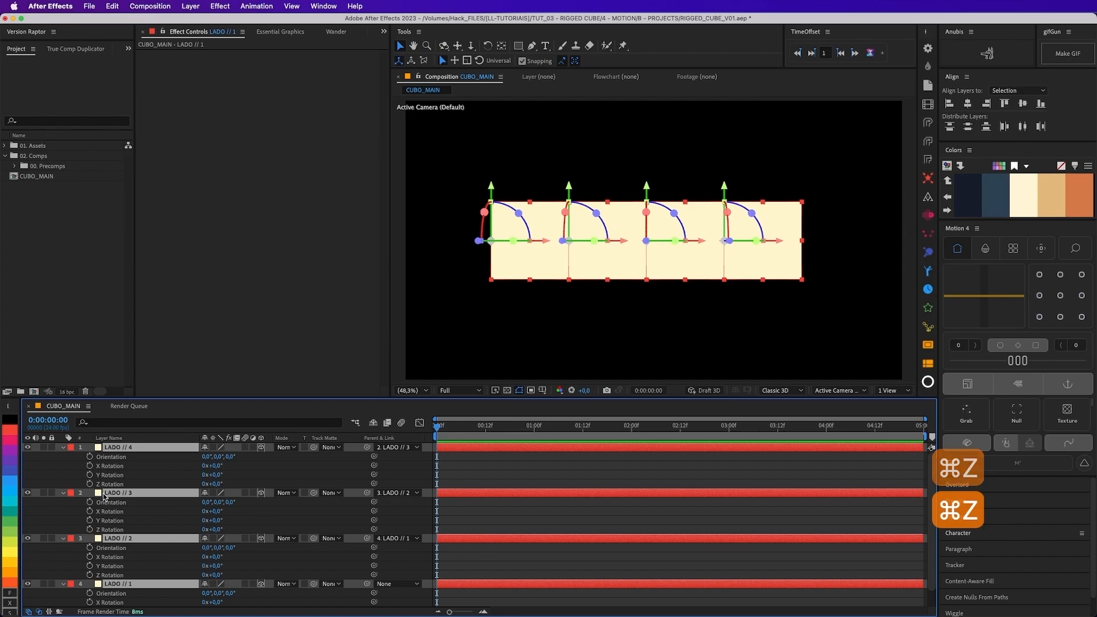
{"action": "key", "text": "u"}
{"action": "left_click", "coordinate": [687, 187]}
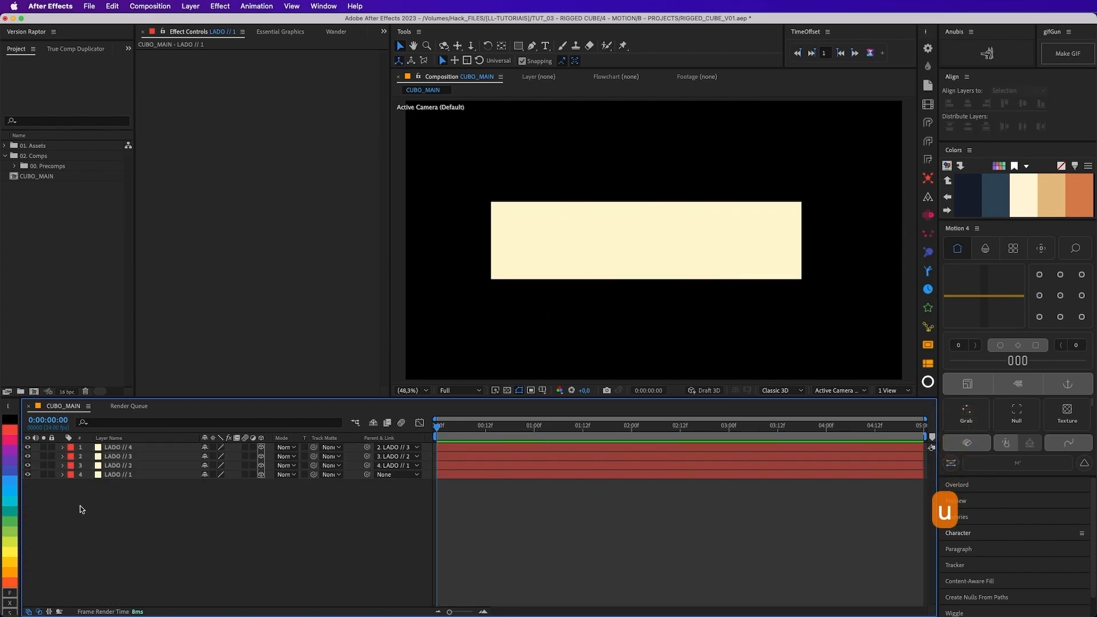
Step: Reveal the rotation properties of all four LADO layers and set their Y Rotation to -90°
{"action": "key", "text": "super+a"}
{"action": "key", "text": "r"}
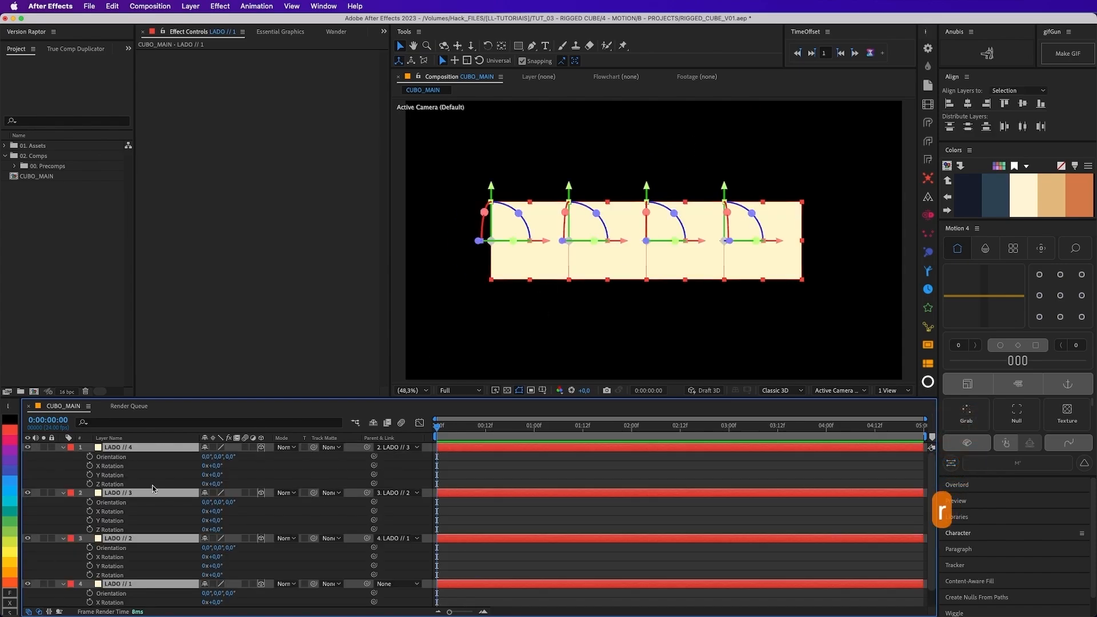
{"action": "left_click_drag", "start_coordinate": [169, 398], "coordinate": [169, 365]}
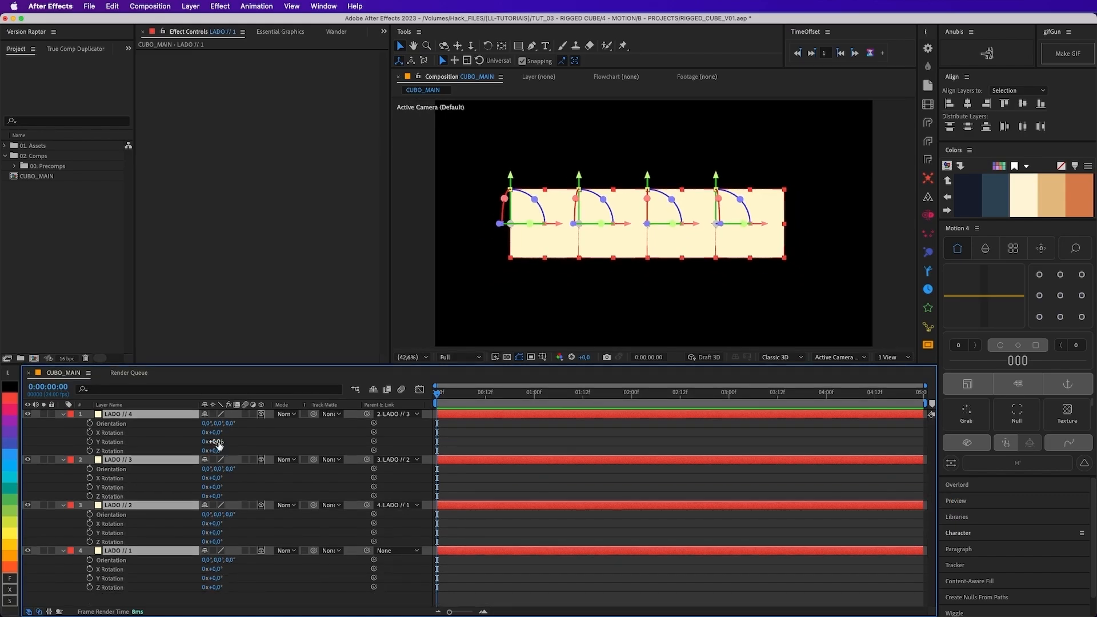
{"action": "mouse_move", "coordinate": [218, 445]}
{"action": "left_mouse_down"}
{"action": "mouse_move", "coordinate": [245, 445]}
{"action": "mouse_move", "coordinate": [194, 445]}
{"action": "mouse_move", "coordinate": [206, 445]}
{"action": "left_mouse_up"}
{"action": "left_click", "coordinate": [206, 443]}
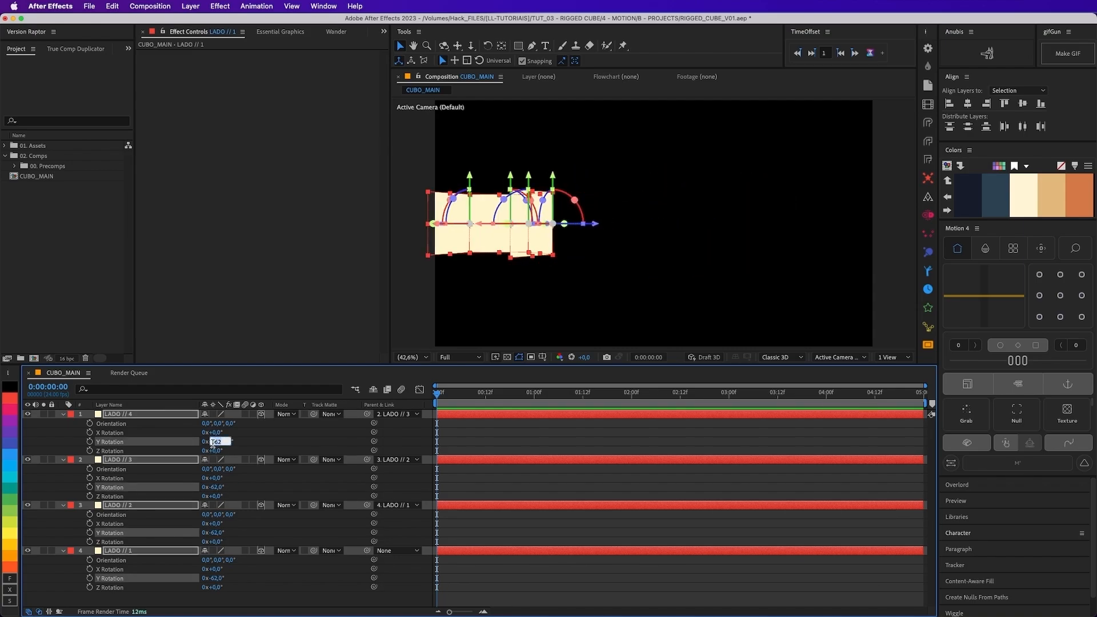
{"action": "type", "text": "-90"}
{"action": "key", "text": "Return"}
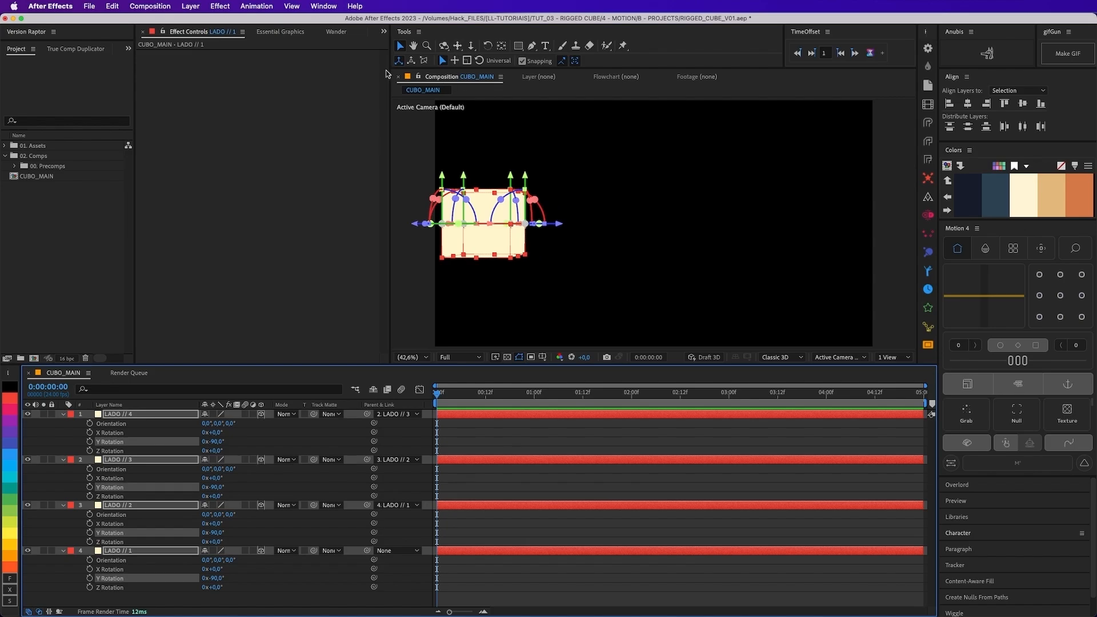
Step: Orbit and pan around the folded squares to inspect the box shape, and reset the default camera
{"action": "left_click", "coordinate": [443, 45]}
{"action": "left_click_drag", "start_coordinate": [622, 234], "coordinate": [629, 178]}
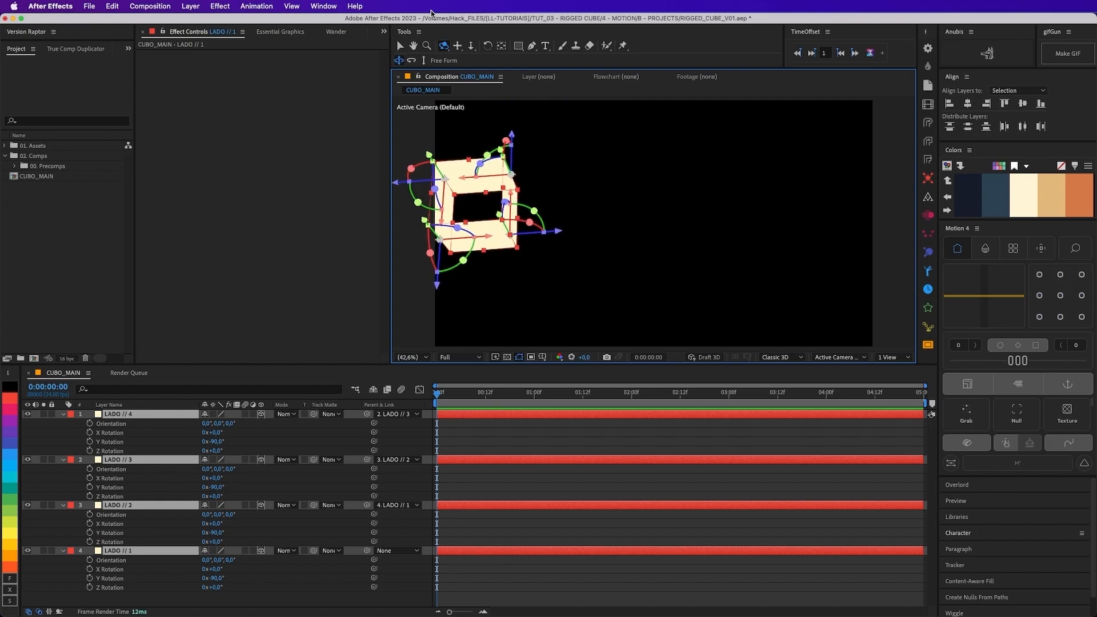
{"action": "double_click", "coordinate": [457, 45]}
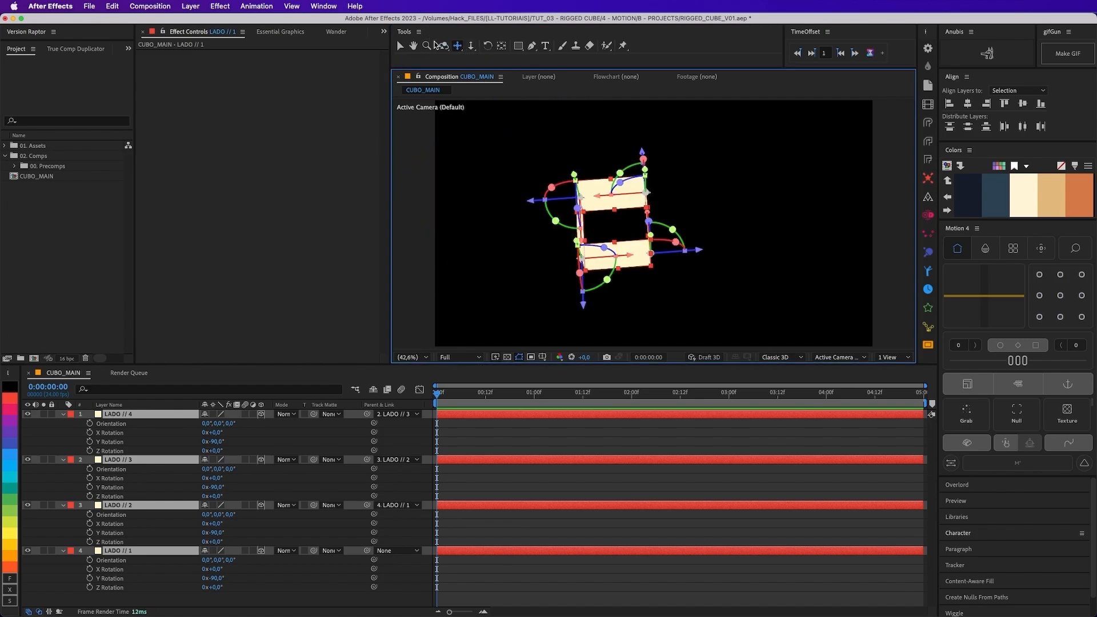
{"action": "left_click", "coordinate": [442, 45]}
{"action": "left_click_drag", "start_coordinate": [697, 240], "coordinate": [763, 202]}
{"action": "left_click", "coordinate": [842, 357]}
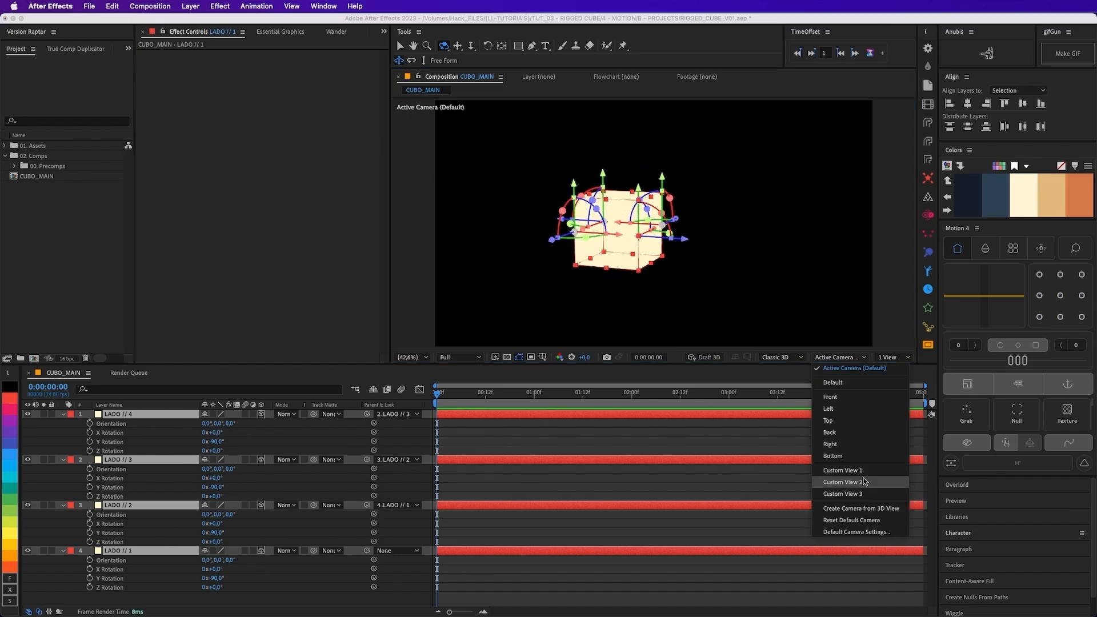
{"action": "left_click", "coordinate": [834, 520]}
Step: Move the folded box horizontally to the middle of the composition
{"action": "key", "text": "v"}
{"action": "left_click_drag", "start_coordinate": [604, 156], "coordinate": [442, 295]}
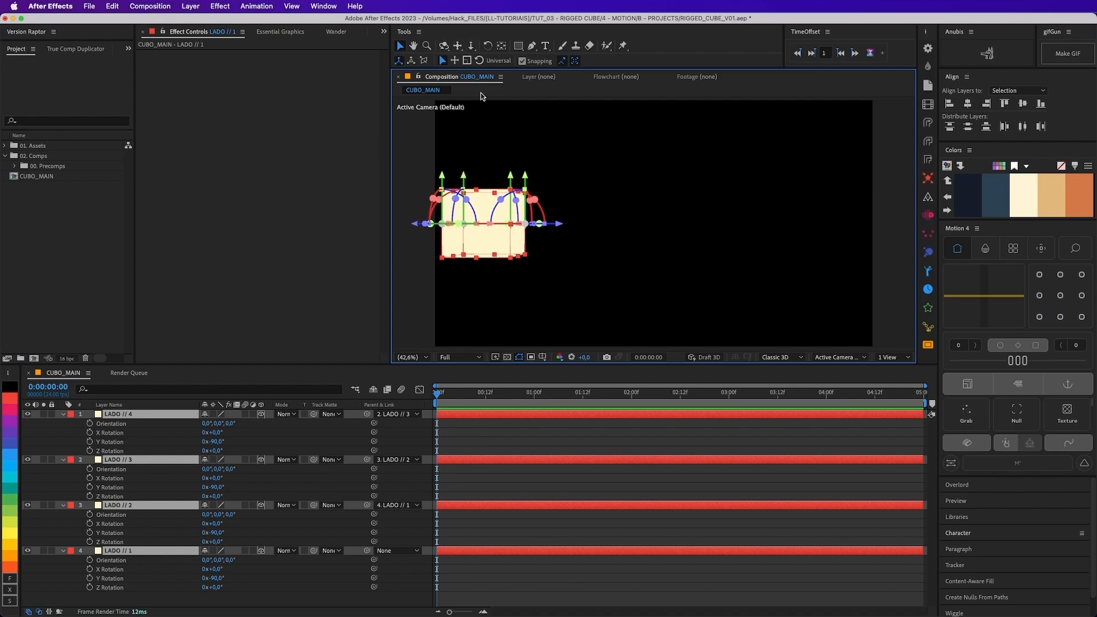
{"action": "left_click_drag", "start_coordinate": [560, 223], "coordinate": [747, 235]}
{"action": "left_click", "coordinate": [746, 236]}
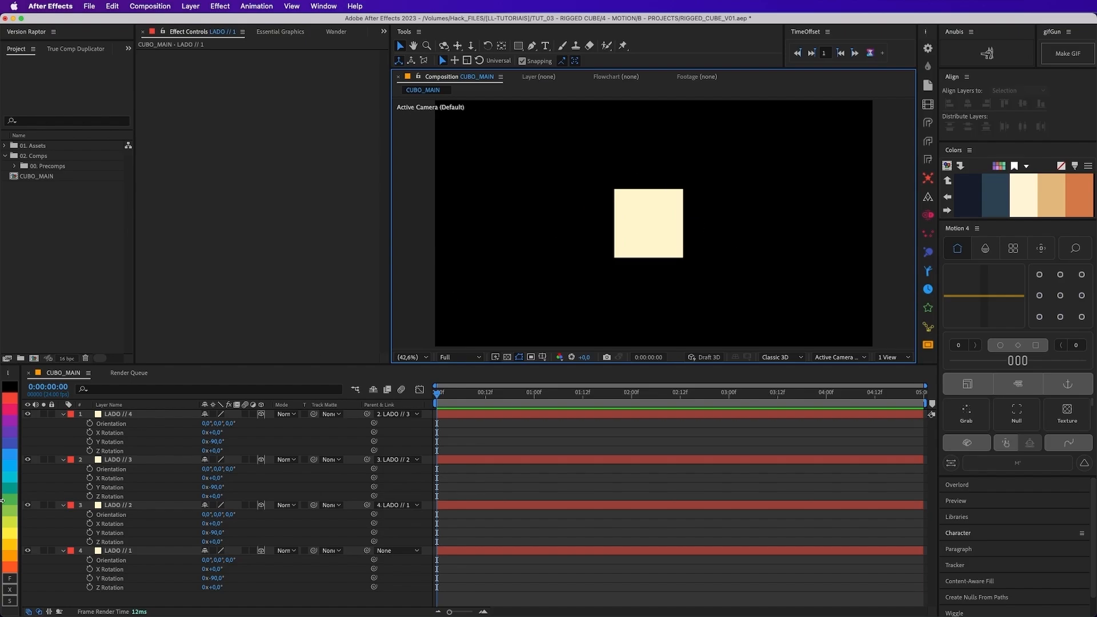
Step: Collapse the properties of all layers and duplicate LADO // 4 twice for the two remaining cube faces
{"action": "key", "text": "super+a"}
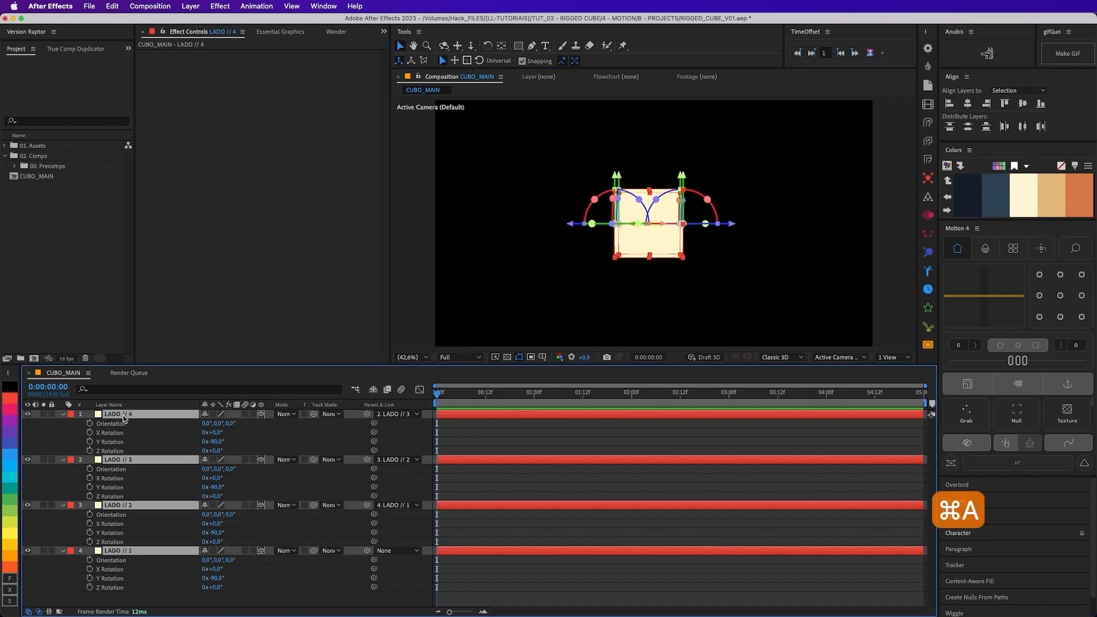
{"action": "key", "text": "u"}
{"action": "left_click", "coordinate": [153, 564]}
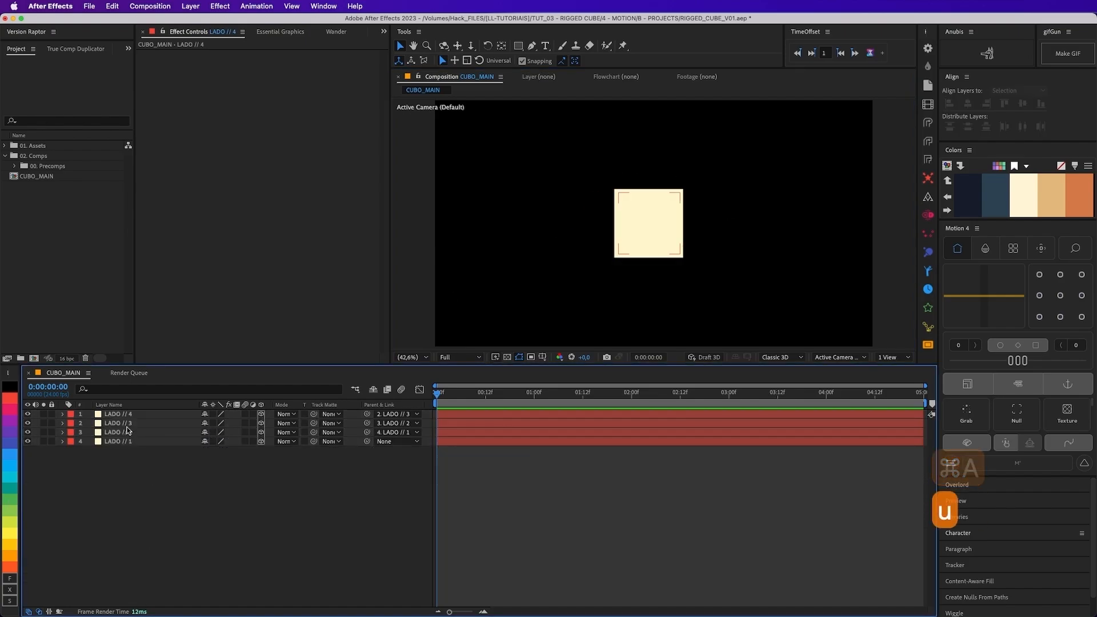
{"action": "key", "text": "super+d"}
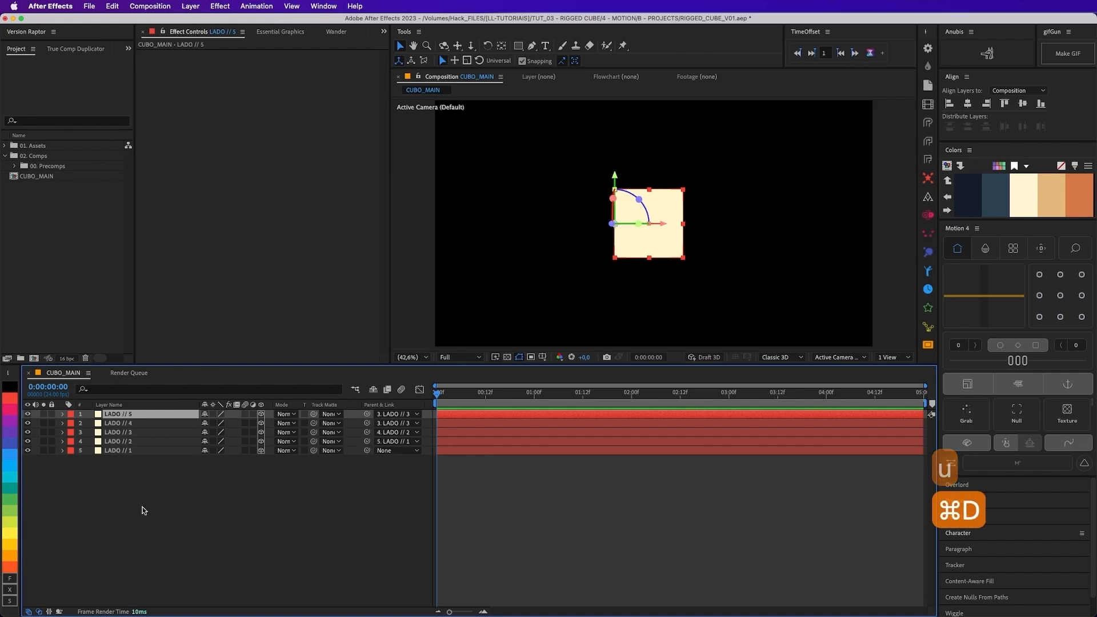
{"action": "key", "text": "super+d"}
{"action": "left_click_drag", "start_coordinate": [145, 499], "coordinate": [131, 416]}
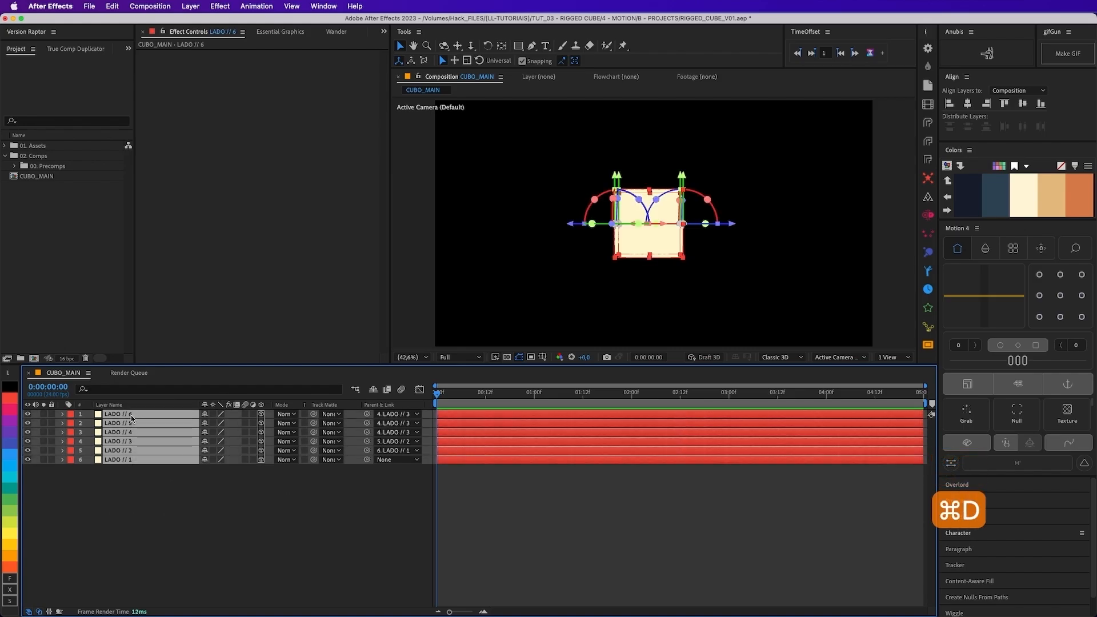
Step: Centre the anchor points of all six LADO layers and orbit the camera to view the open box from an angle
{"action": "left_click", "coordinate": [1063, 297]}
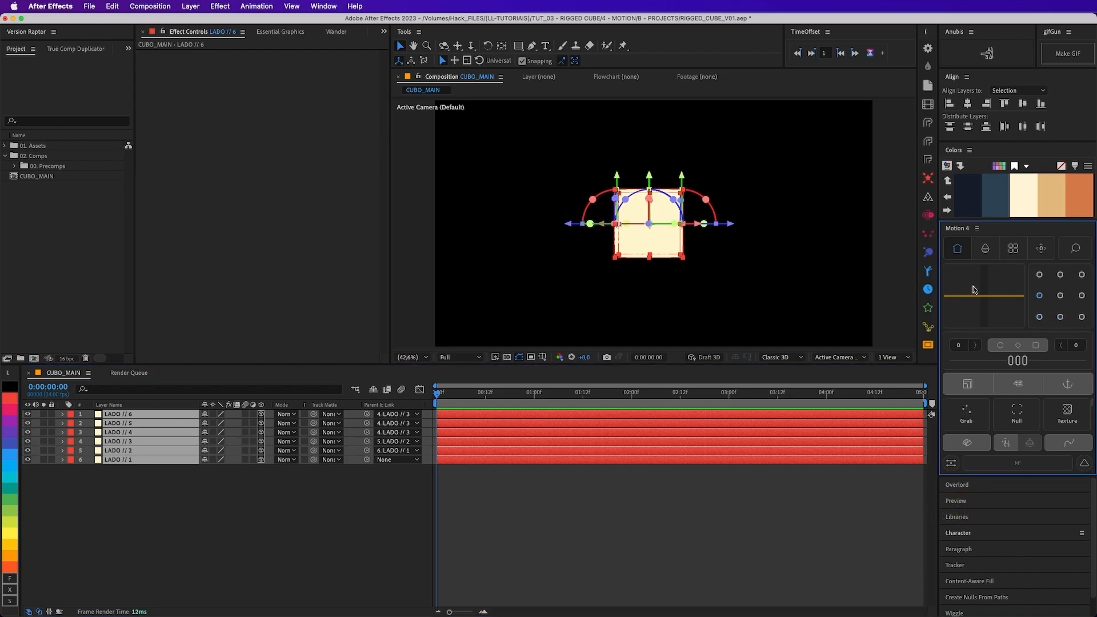
{"action": "left_click", "coordinate": [140, 426]}
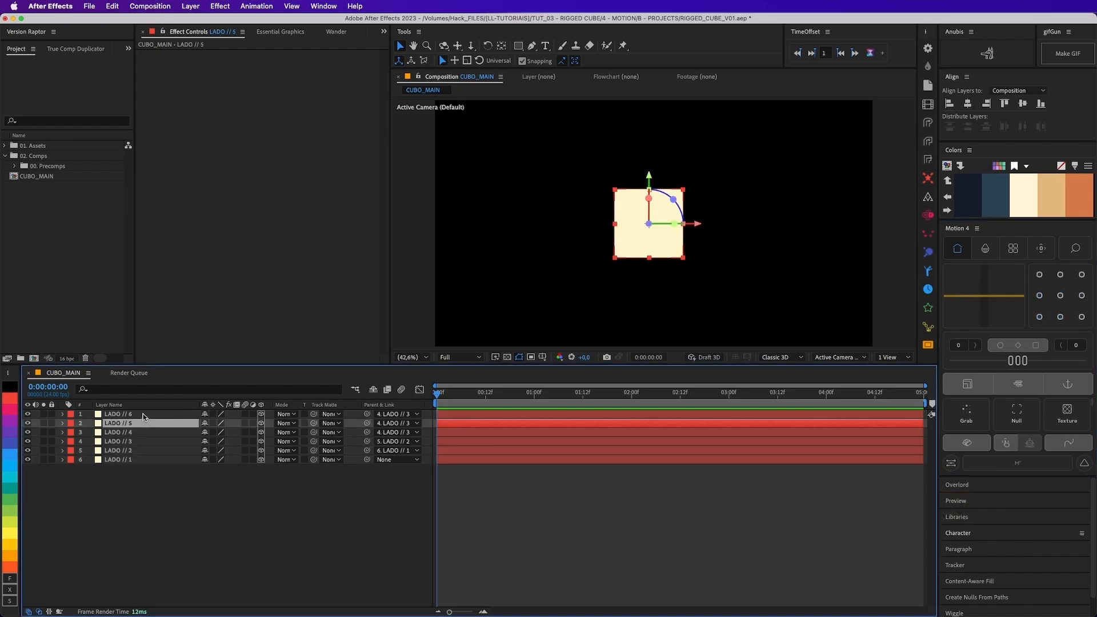
{"action": "left_click", "coordinate": [443, 46]}
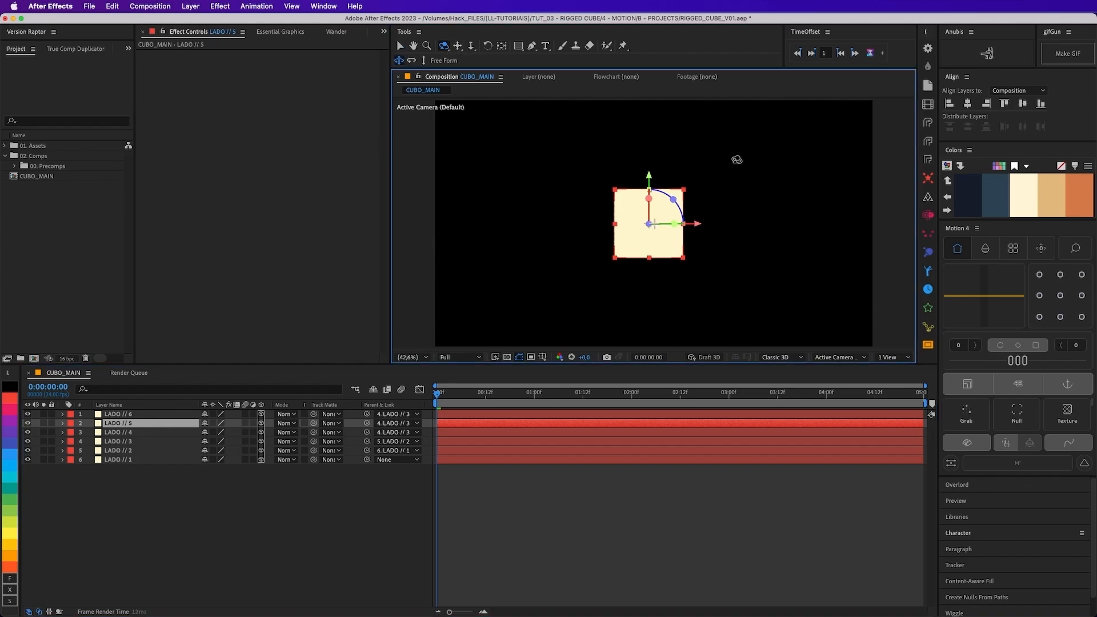
{"action": "left_click_drag", "start_coordinate": [735, 162], "coordinate": [689, 204]}
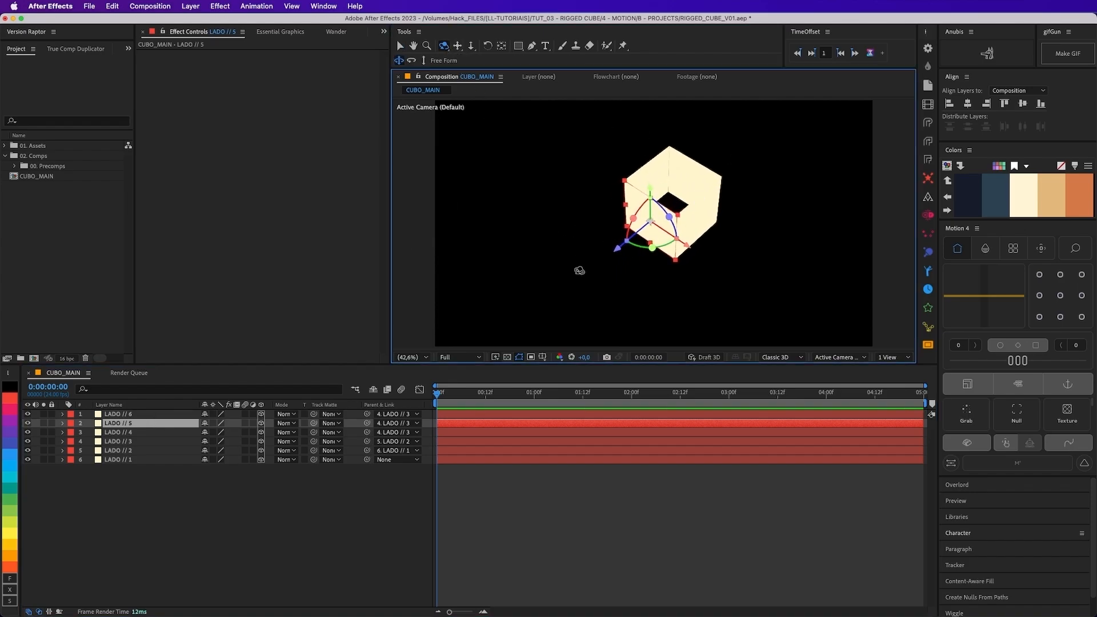
Step: Move the anchor points of LADO // 5 and LADO // 6 to their top edge and set both layers' Y Rotation to 0°
{"action": "left_click", "coordinate": [139, 414]}
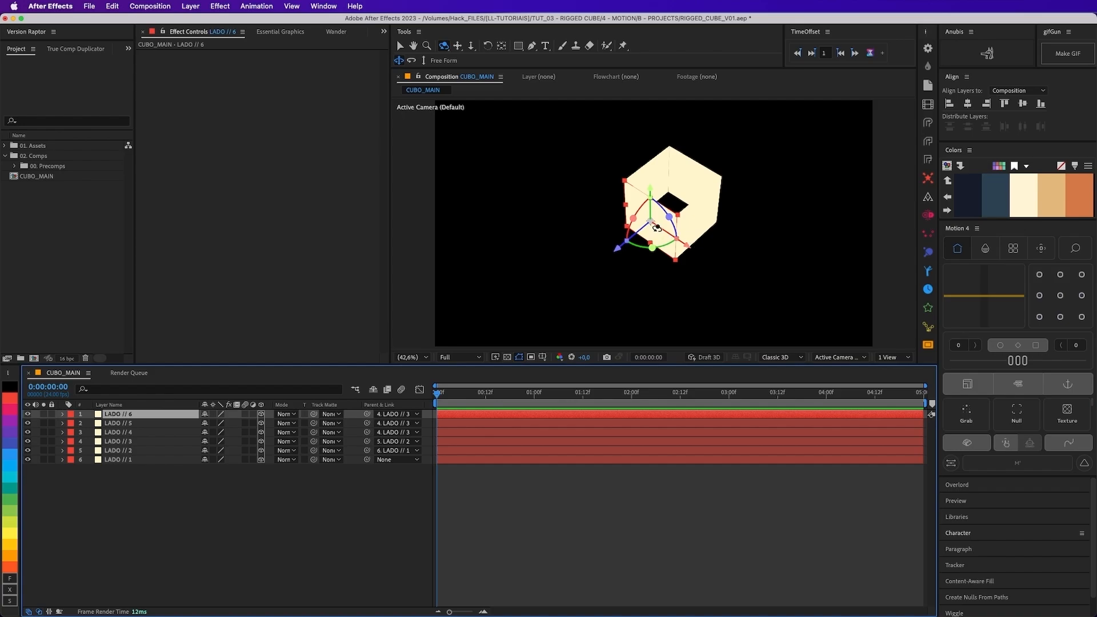
{"action": "left_click", "coordinate": [118, 423], "text": "shift"}
{"action": "key", "text": "r"}
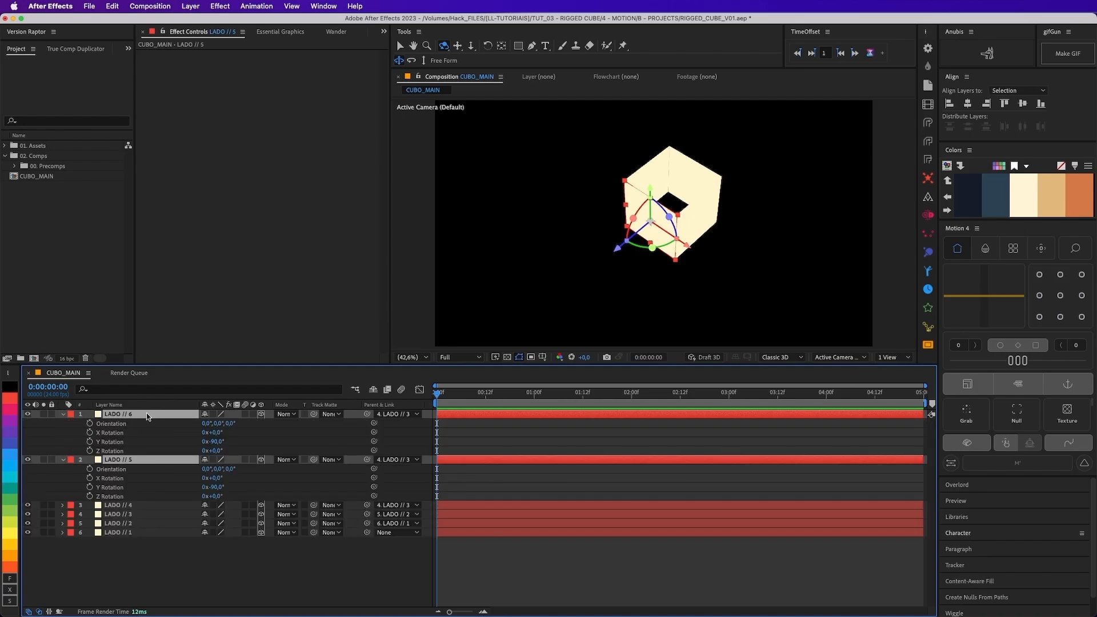
{"action": "left_click", "coordinate": [1060, 275]}
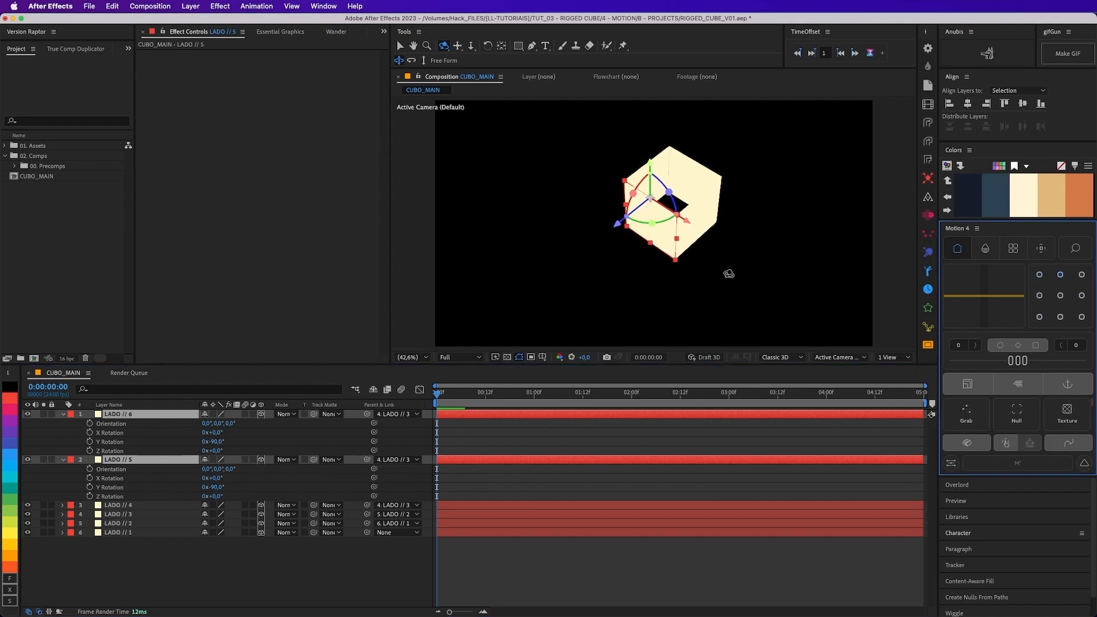
{"action": "left_click", "coordinate": [220, 442]}
{"action": "type", "text": "0"}
{"action": "key", "text": "Return"}
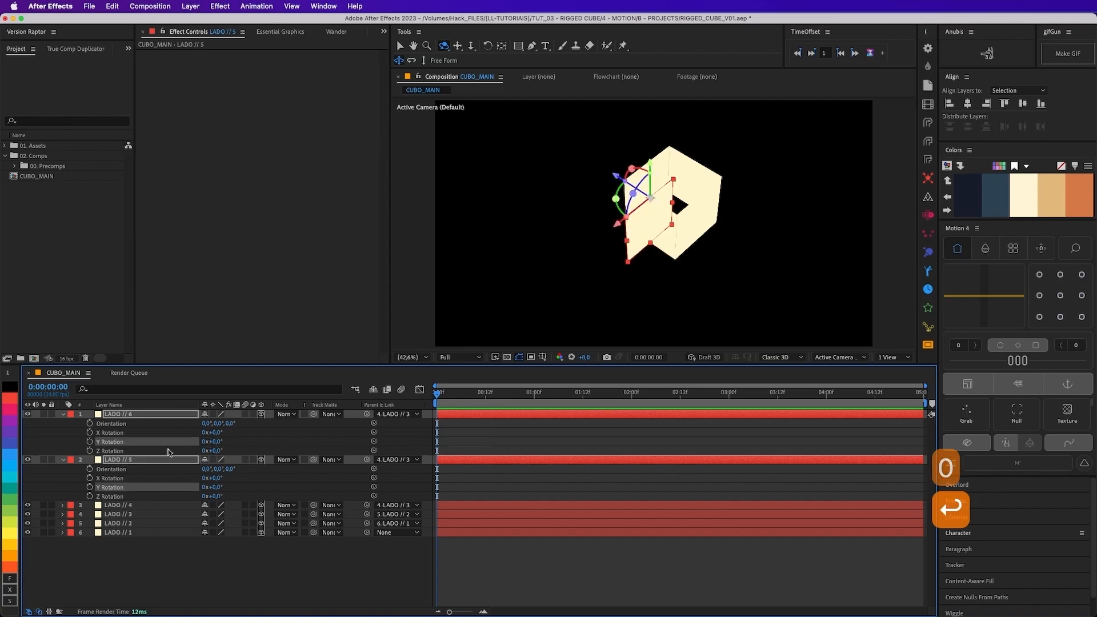
Step: Set the X Rotation of LADO // 5 and LADO // 6 to -90°
{"action": "left_click_drag", "start_coordinate": [216, 436], "coordinate": [255, 437]}
{"action": "left_click", "coordinate": [216, 432]}
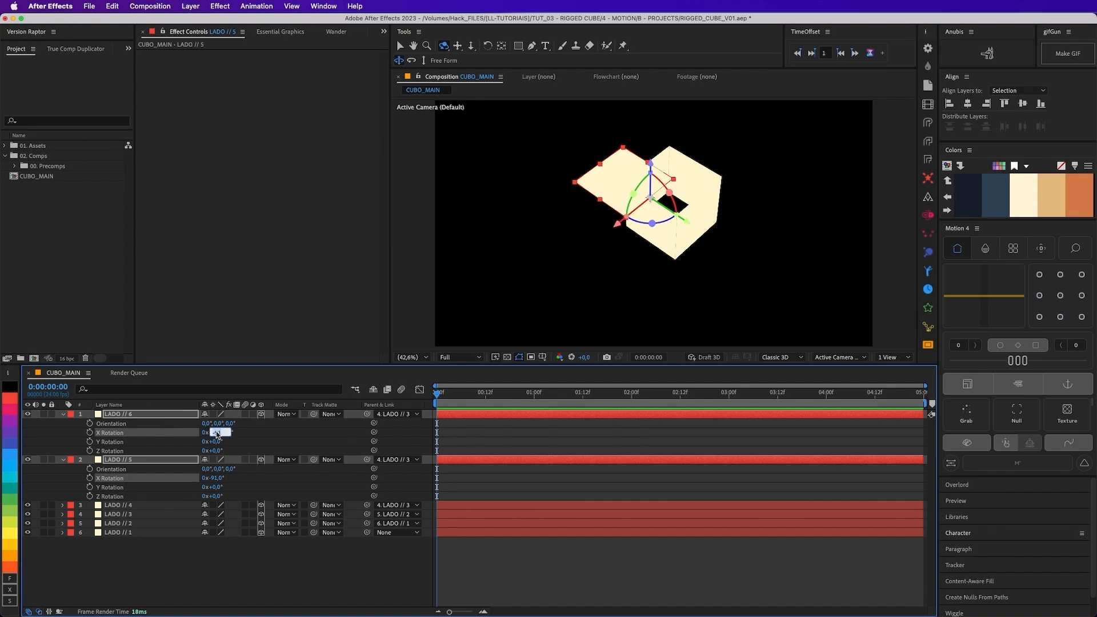
{"action": "type", "text": "-90"}
{"action": "key", "text": "Return"}
{"action": "key", "text": "super+z"}
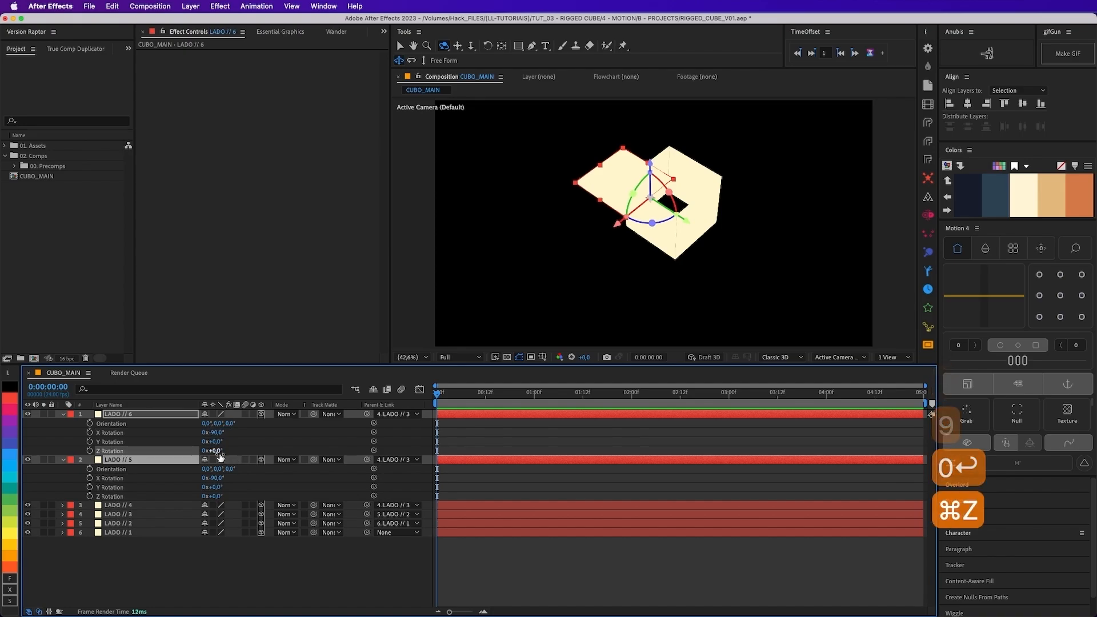
Step: Set the Z Rotation of LADO // 6 and LADO // 5 to 90° each
{"action": "type", "text": "90"}
{"action": "key", "text": "Return"}
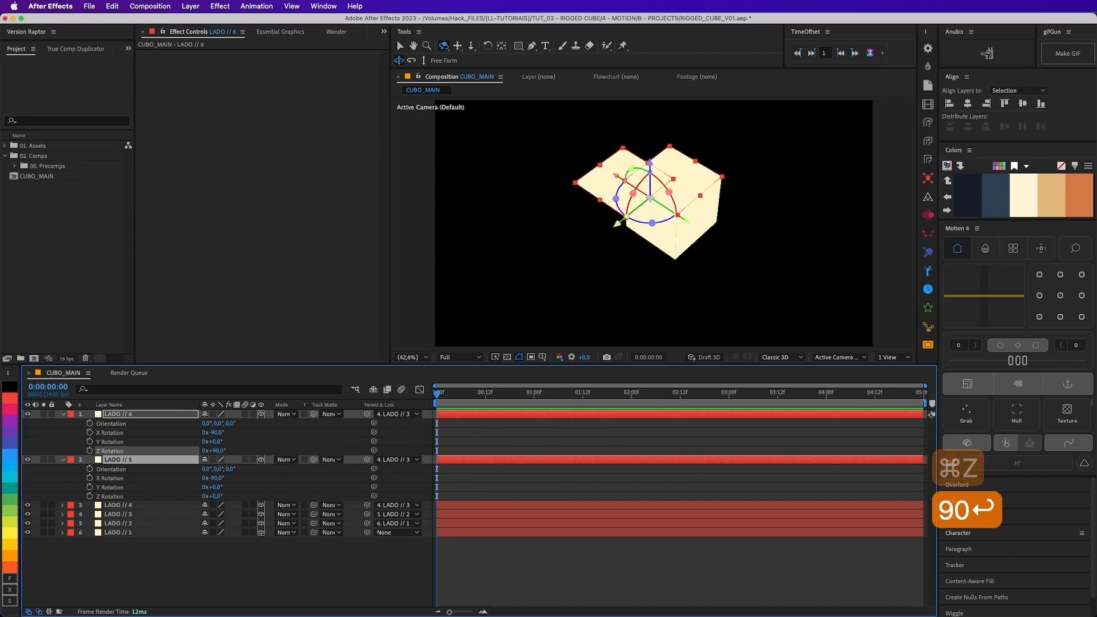
{"action": "left_click", "coordinate": [216, 495]}
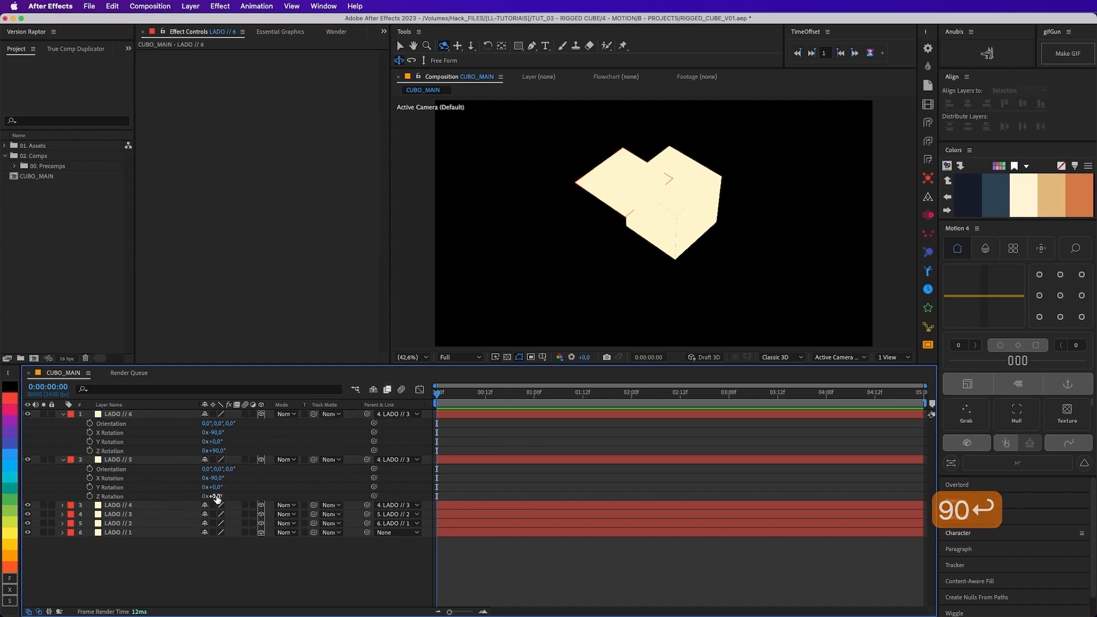
{"action": "type", "text": "90"}
{"action": "key", "text": "Return"}
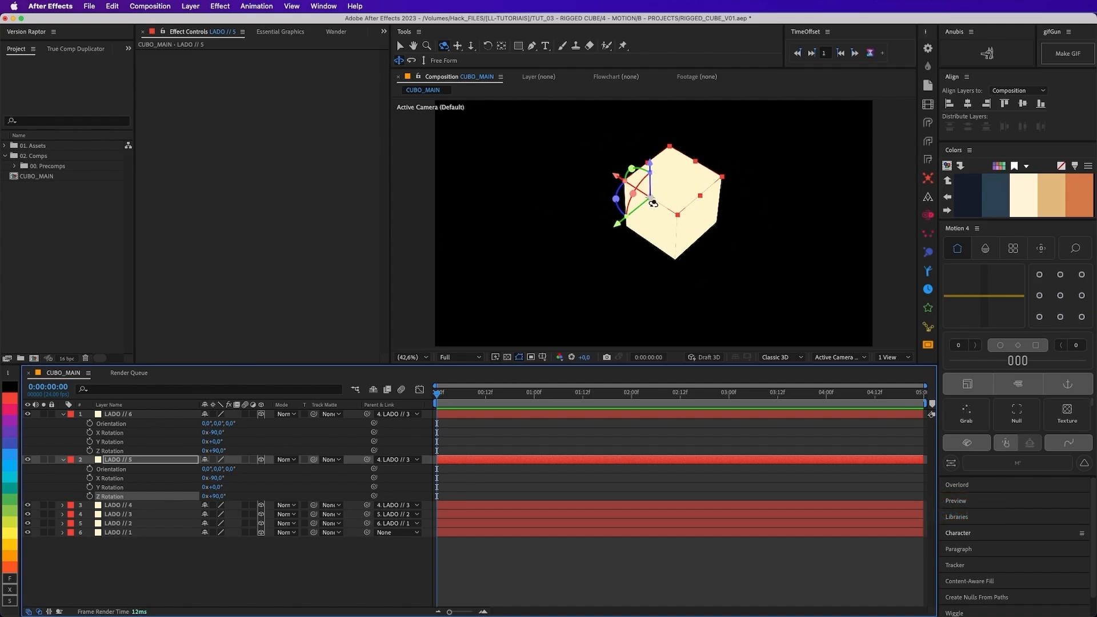
Step: Undo the last trial changes and reset the default camera
{"action": "left_click_drag", "start_coordinate": [708, 229], "coordinate": [651, 214]}
{"action": "key", "text": "super+z"}
{"action": "key", "text": "super+z"}
{"action": "left_click", "coordinate": [838, 357]}
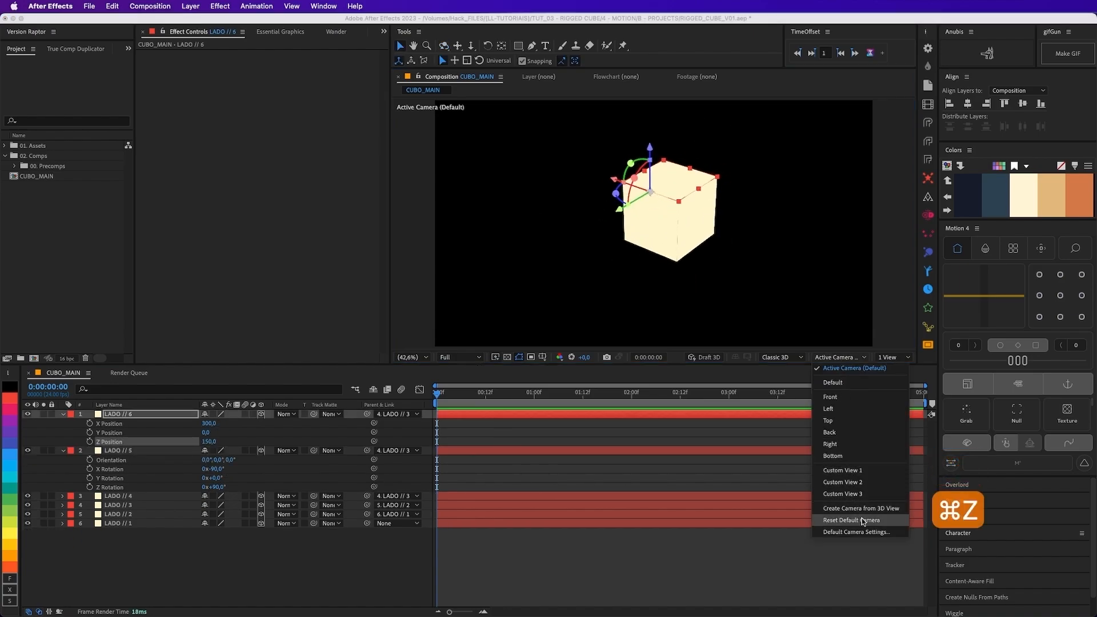
{"action": "left_click", "coordinate": [857, 520]}
Step: Move LADO // 6 down to the bottom of the cube and set its Y Position to 300
{"action": "left_click_drag", "start_coordinate": [650, 147], "coordinate": [654, 211]}
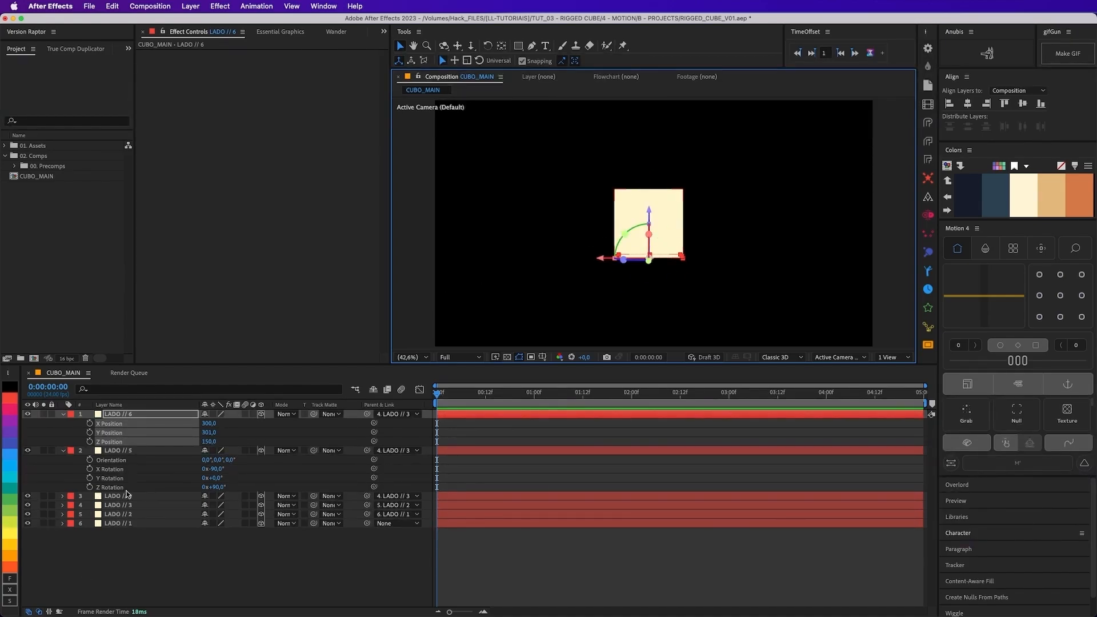
{"action": "left_click", "coordinate": [242, 433]}
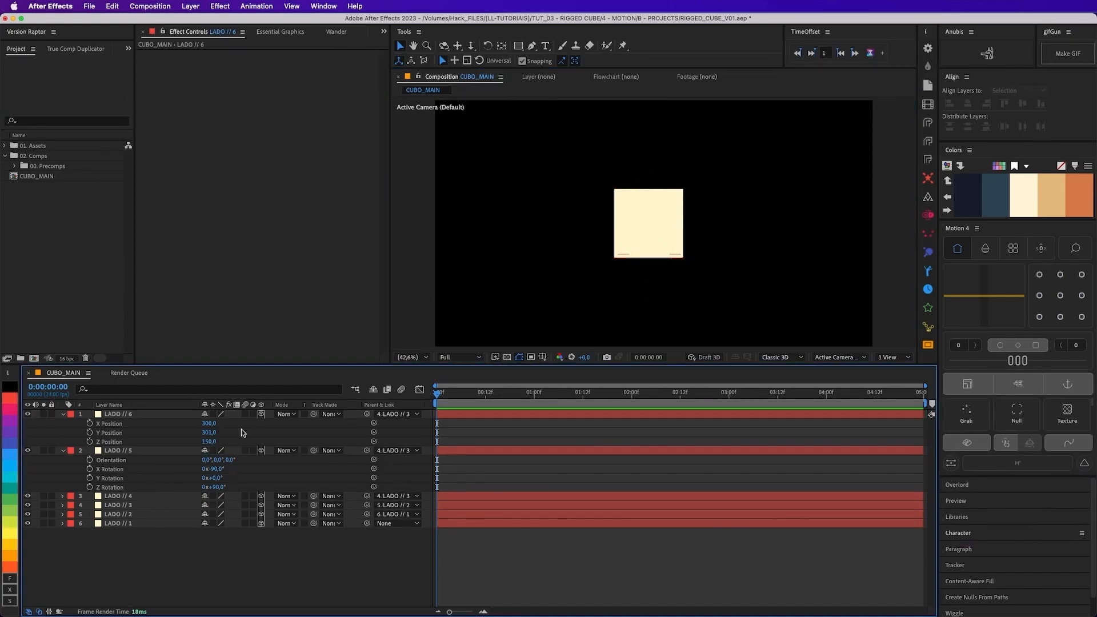
{"action": "left_click", "coordinate": [209, 433]}
{"action": "type", "text": "300"}
{"action": "key", "text": "Return"}
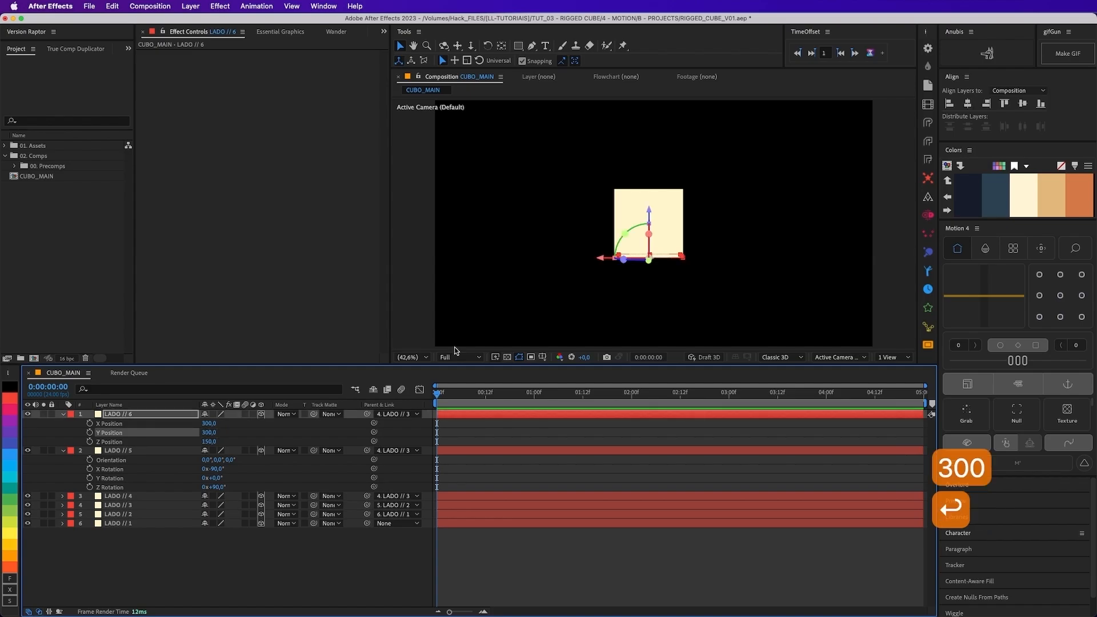
{"action": "left_click", "coordinate": [771, 232]}
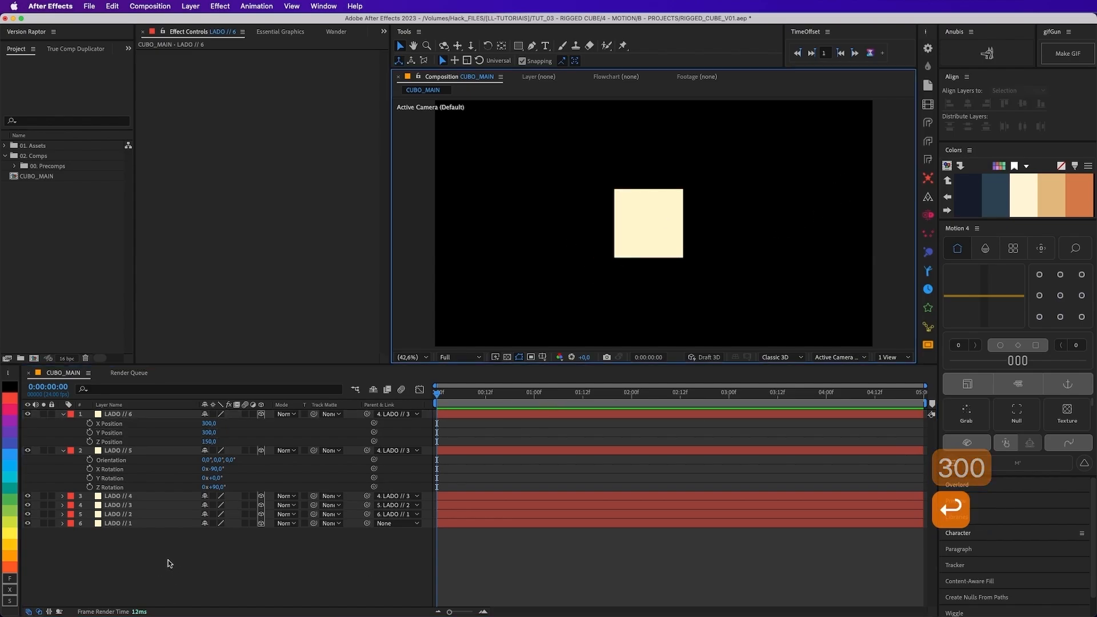
Step: Orbit around the cube and select individual faces to examine their placement and anchor points
{"action": "left_click", "coordinate": [166, 523]}
{"action": "left_click_drag", "start_coordinate": [227, 557], "coordinate": [110, 411]}
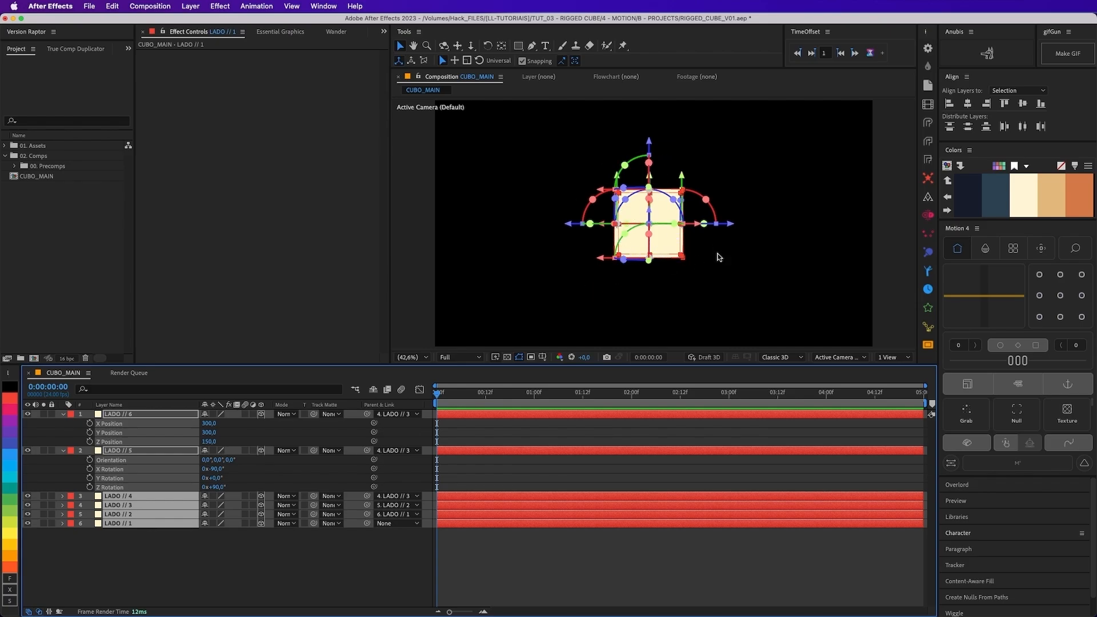
{"action": "left_click", "coordinate": [726, 269]}
{"action": "key", "text": "c"}
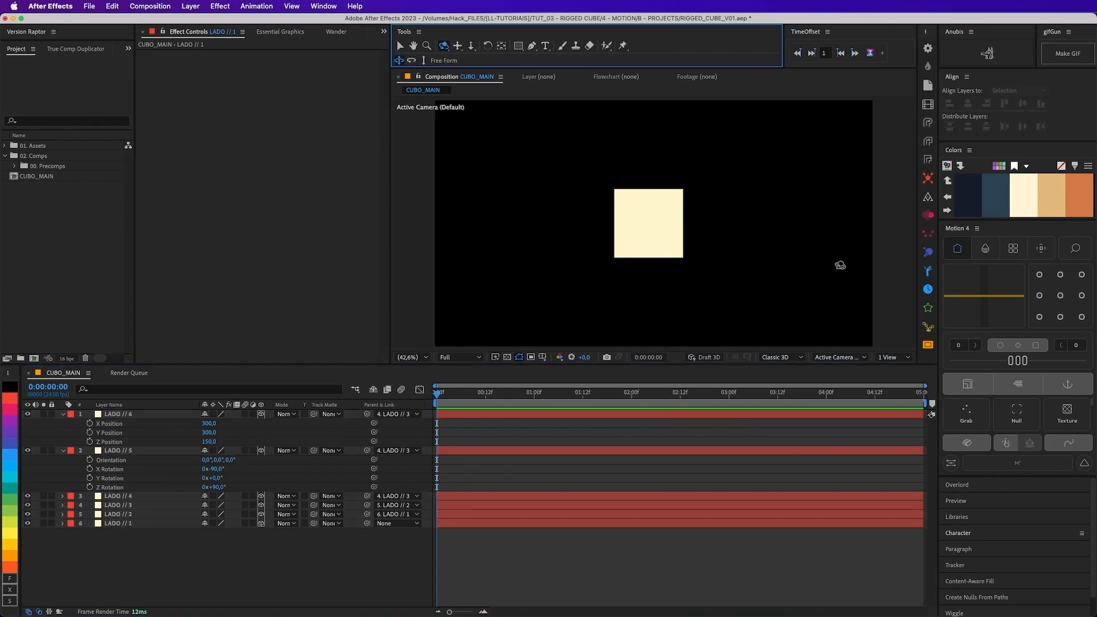
{"action": "left_click_drag", "start_coordinate": [840, 265], "coordinate": [824, 281]}
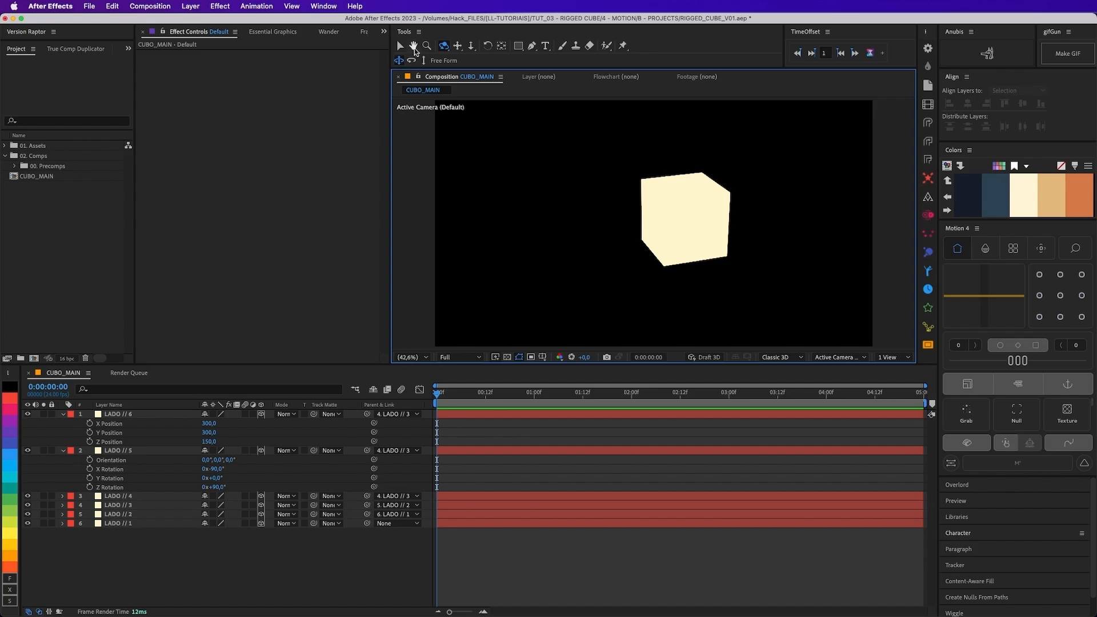
{"action": "key", "text": "v"}
{"action": "left_click", "coordinate": [690, 181]}
{"action": "left_click", "coordinate": [706, 228]}
{"action": "left_click", "coordinate": [685, 180]}
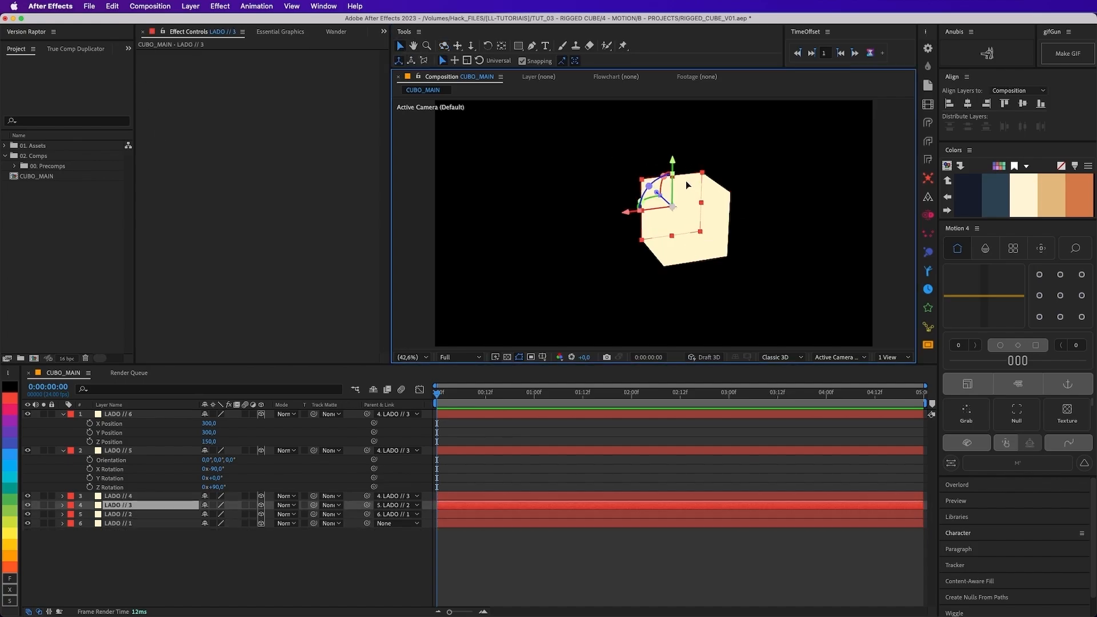
{"action": "left_click", "coordinate": [663, 253]}
{"action": "left_click", "coordinate": [684, 189]}
Step: Select all six cube faces and centre their anchor points
{"action": "left_click_drag", "start_coordinate": [759, 142], "coordinate": [574, 331]}
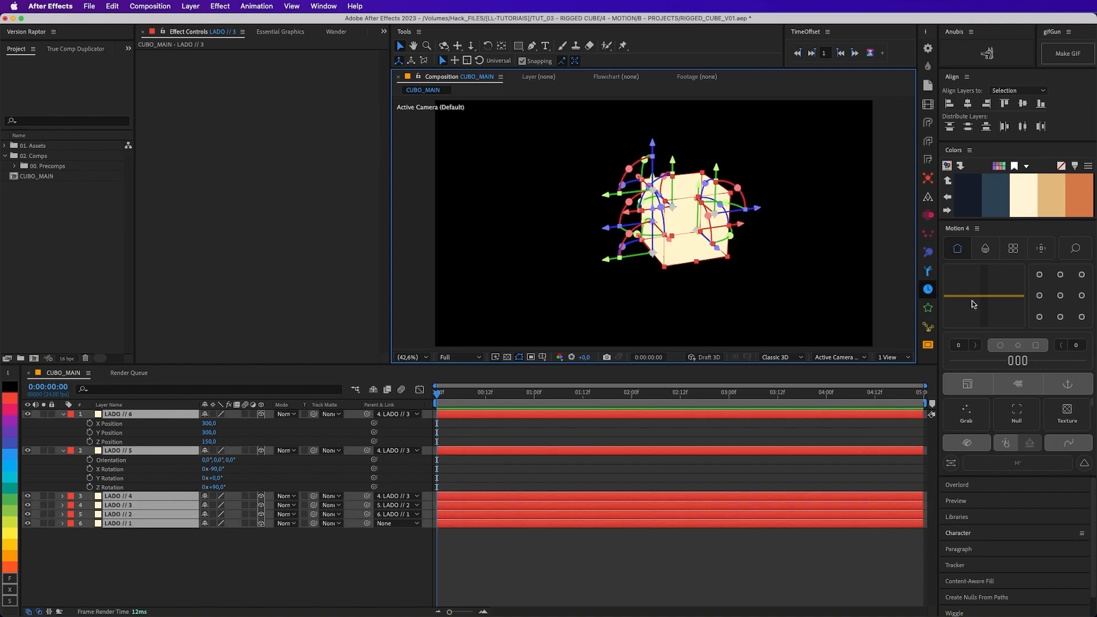
{"action": "left_click", "coordinate": [1061, 297]}
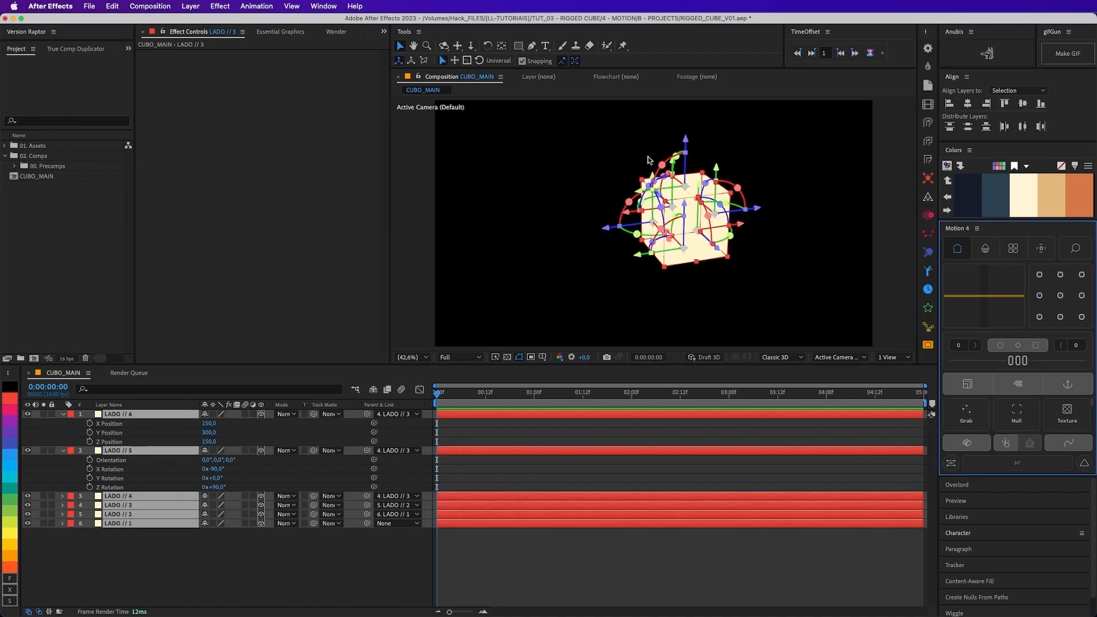
{"action": "left_click", "coordinate": [693, 286]}
Step: Reveal the rotation properties of LADO // 6 and set its Y Rotation to 180°
{"action": "left_click", "coordinate": [129, 414]}
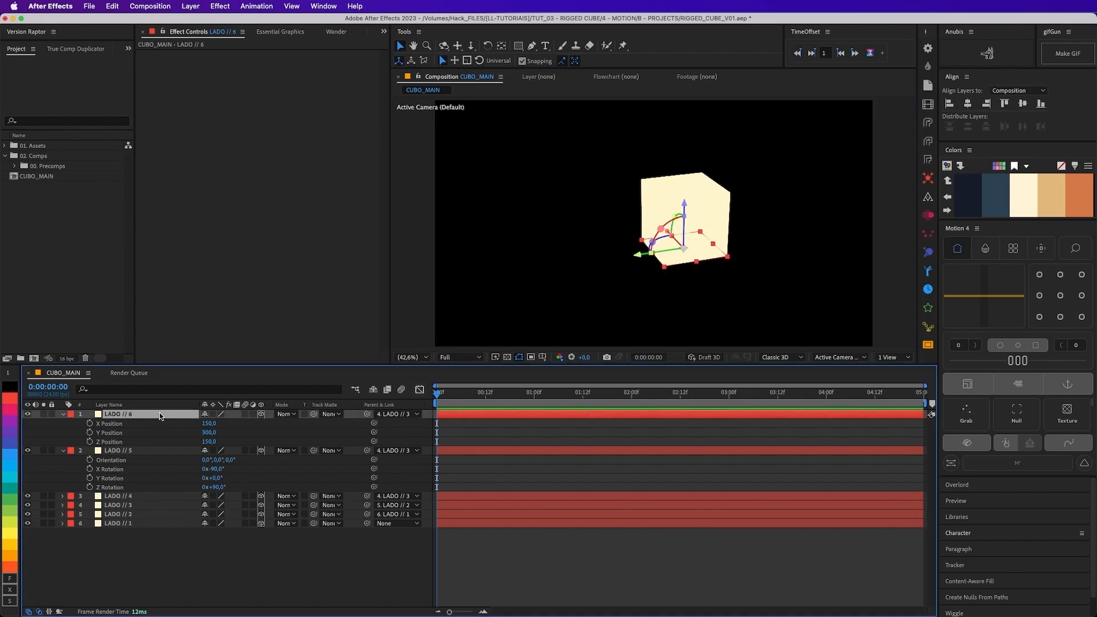
{"action": "key", "text": "r"}
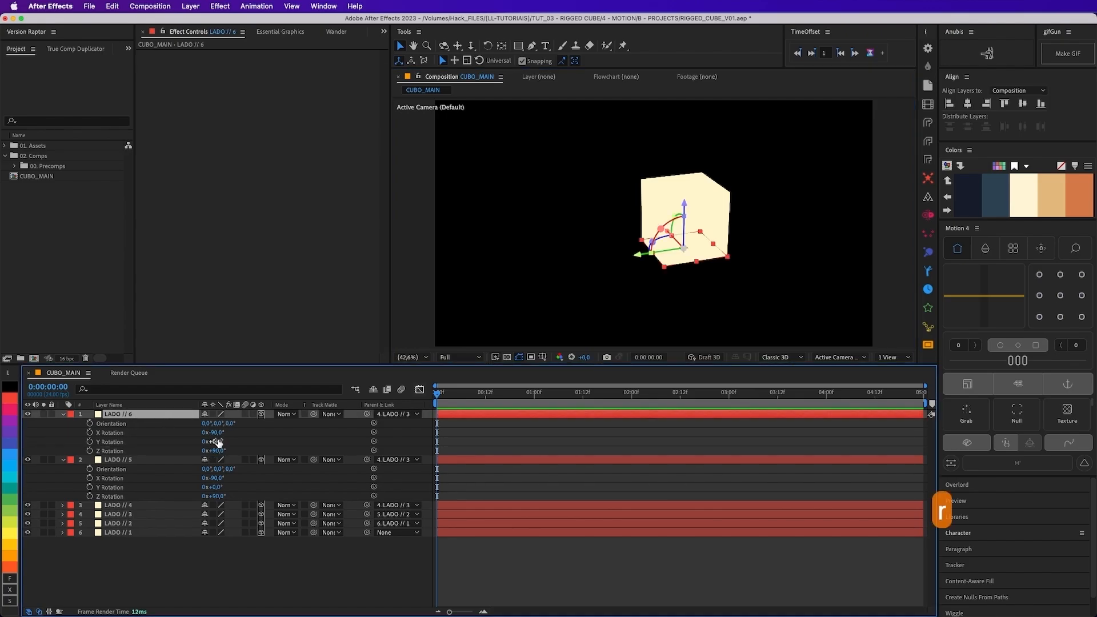
{"action": "left_click_drag", "start_coordinate": [218, 443], "coordinate": [257, 449]}
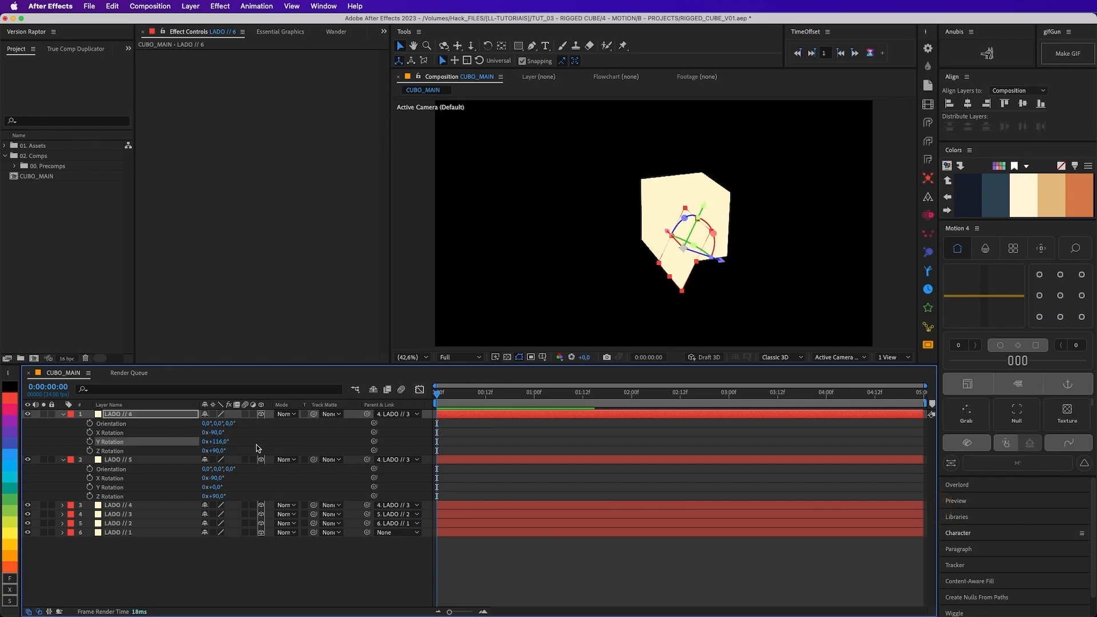
{"action": "left_click", "coordinate": [219, 443]}
{"action": "type", "text": "180"}
{"action": "key", "text": "Return"}
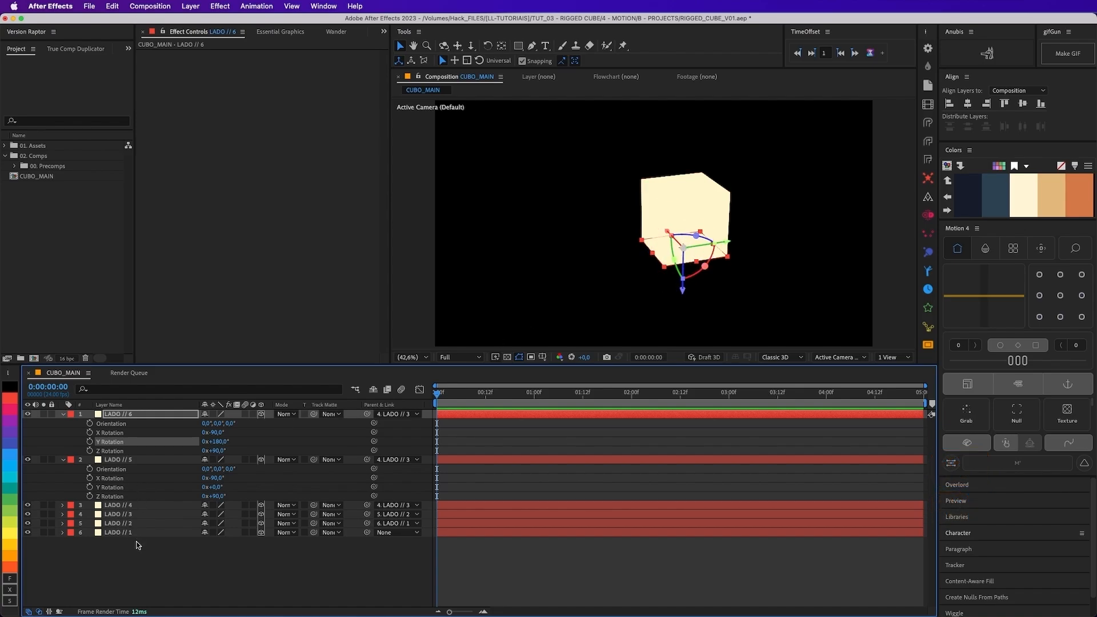
Step: Orbit around the cube with all LADO layers selected to examine the direction of each face's axes
{"action": "left_click_drag", "start_coordinate": [137, 546], "coordinate": [126, 410]}
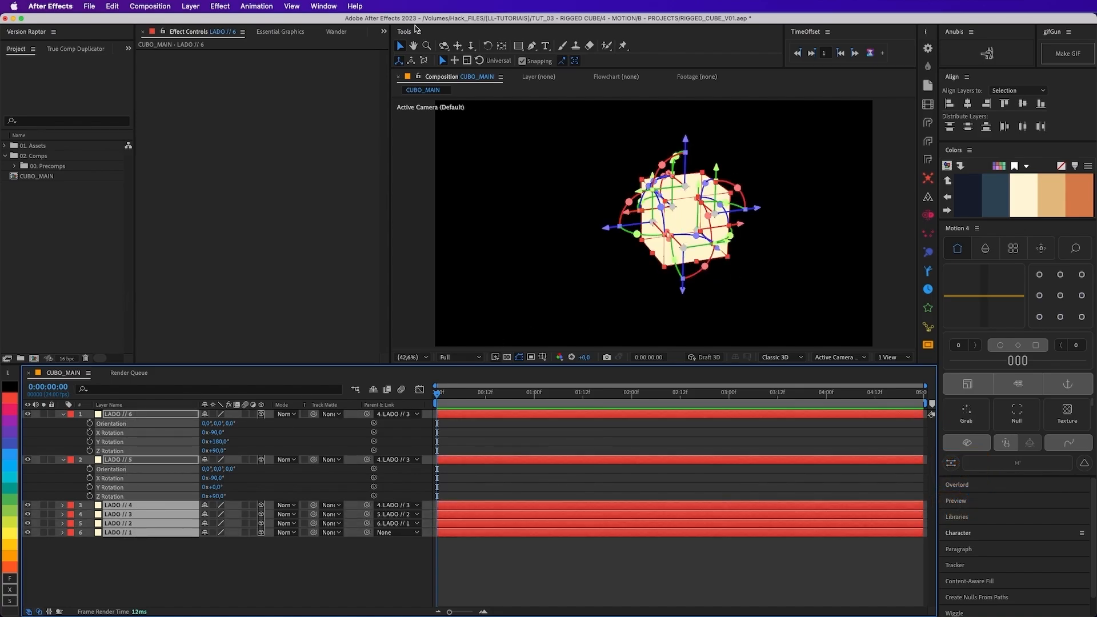
{"action": "left_click", "coordinate": [443, 46]}
{"action": "left_click_drag", "start_coordinate": [737, 252], "coordinate": [662, 260]}
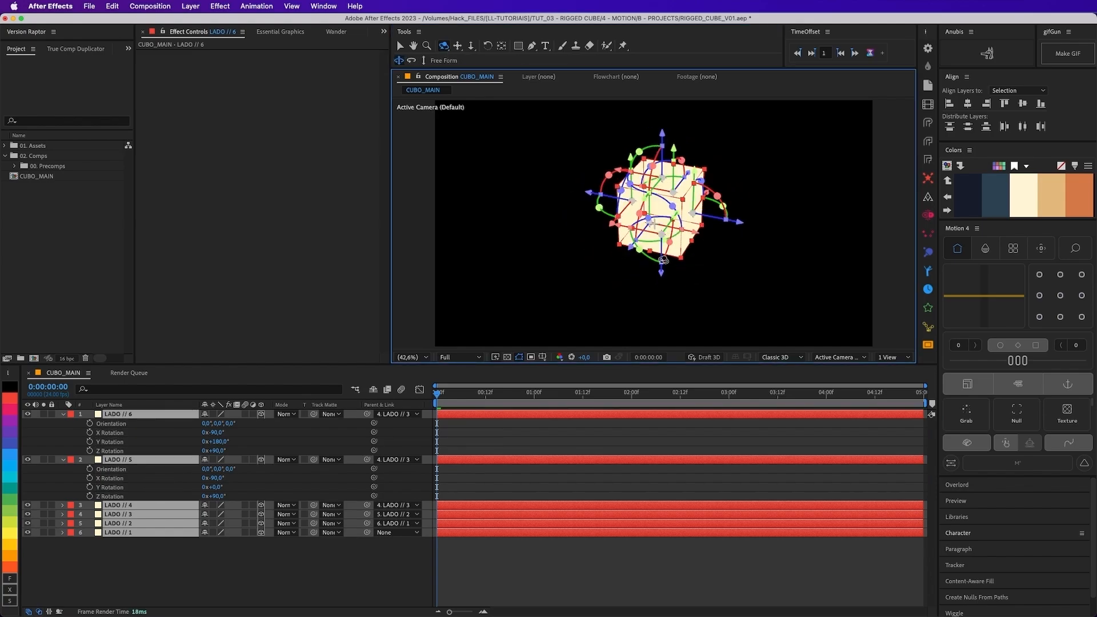
{"action": "mouse_move", "coordinate": [777, 196]}
{"action": "left_mouse_down"}
{"action": "mouse_move", "coordinate": [771, 211]}
{"action": "mouse_move", "coordinate": [771, 201]}
{"action": "left_mouse_up"}
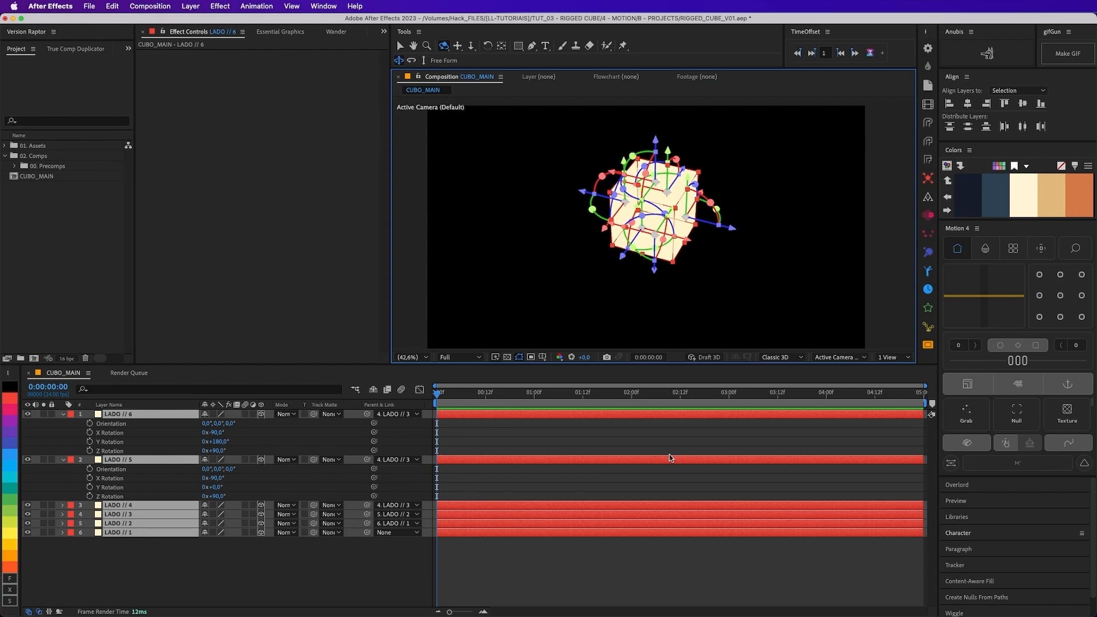
{"action": "left_click", "coordinate": [398, 45]}
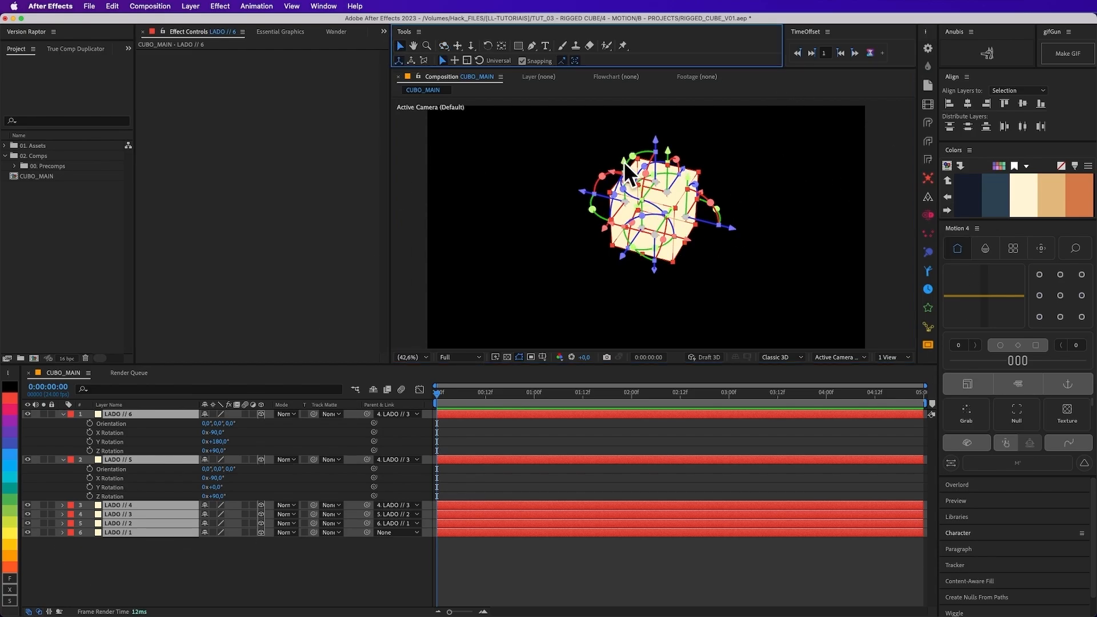
{"action": "left_click", "coordinate": [170, 566]}
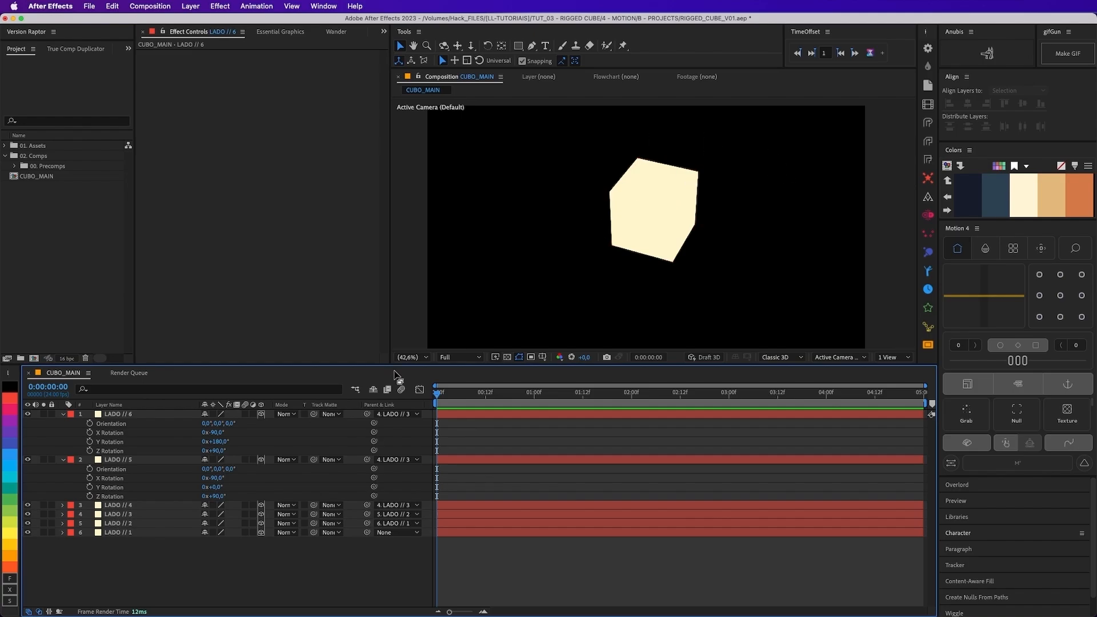
{"action": "left_click_drag", "start_coordinate": [135, 566], "coordinate": [132, 403]}
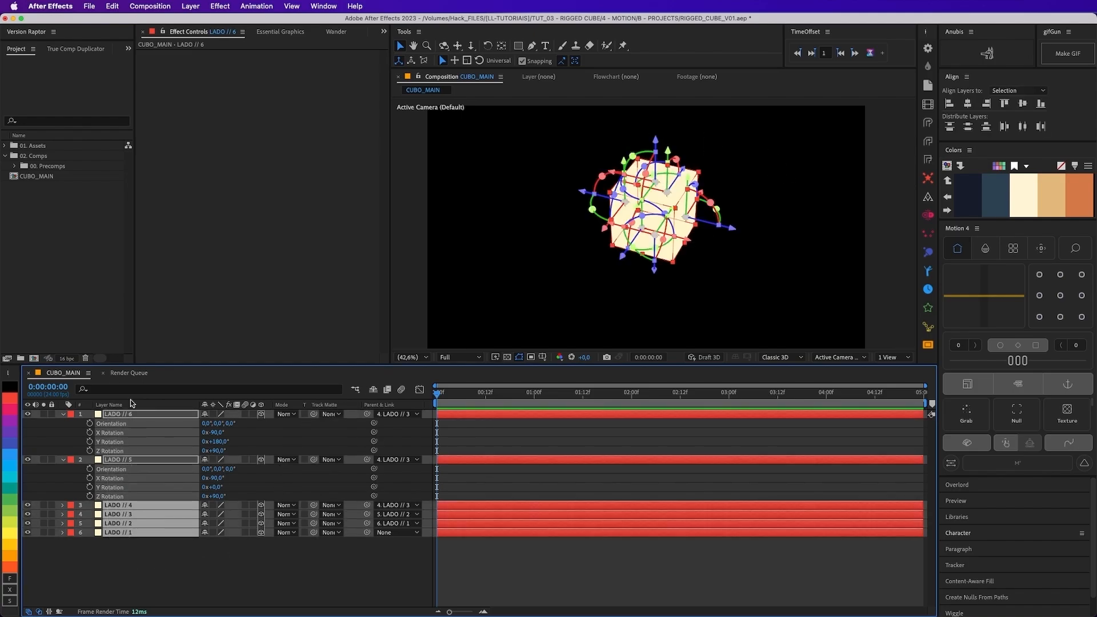
Step: Deselect the cube faces, add a null object to the composition and turn it into a 3D layer
{"action": "left_click", "coordinate": [563, 276]}
{"action": "left_click", "coordinate": [190, 6]}
{"action": "mouse_move", "coordinate": [212, 38]}
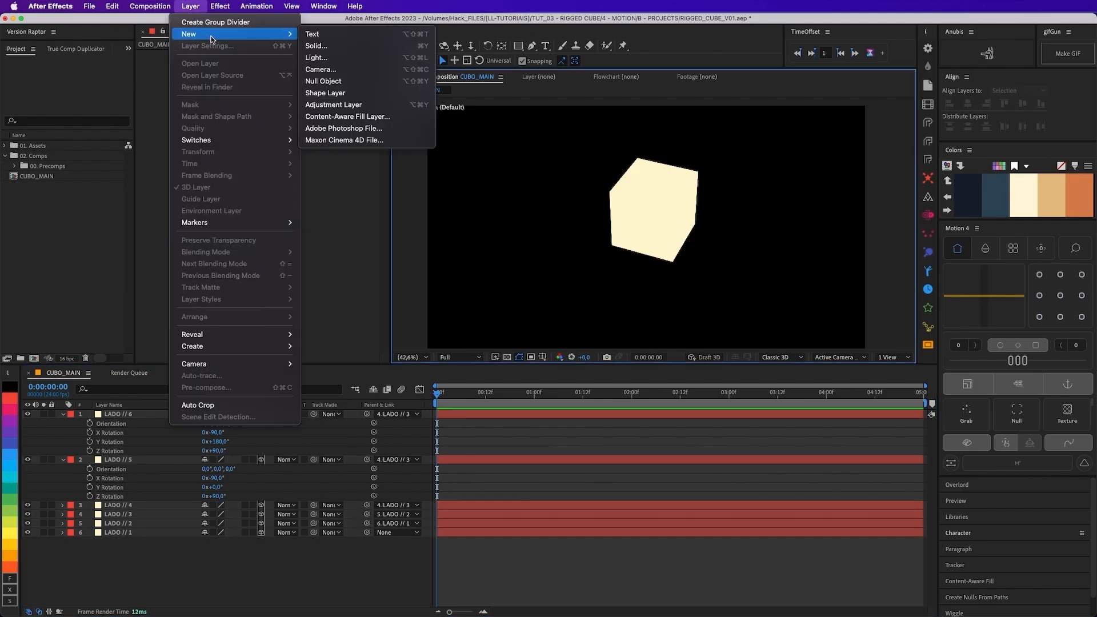
{"action": "left_click", "coordinate": [350, 81]}
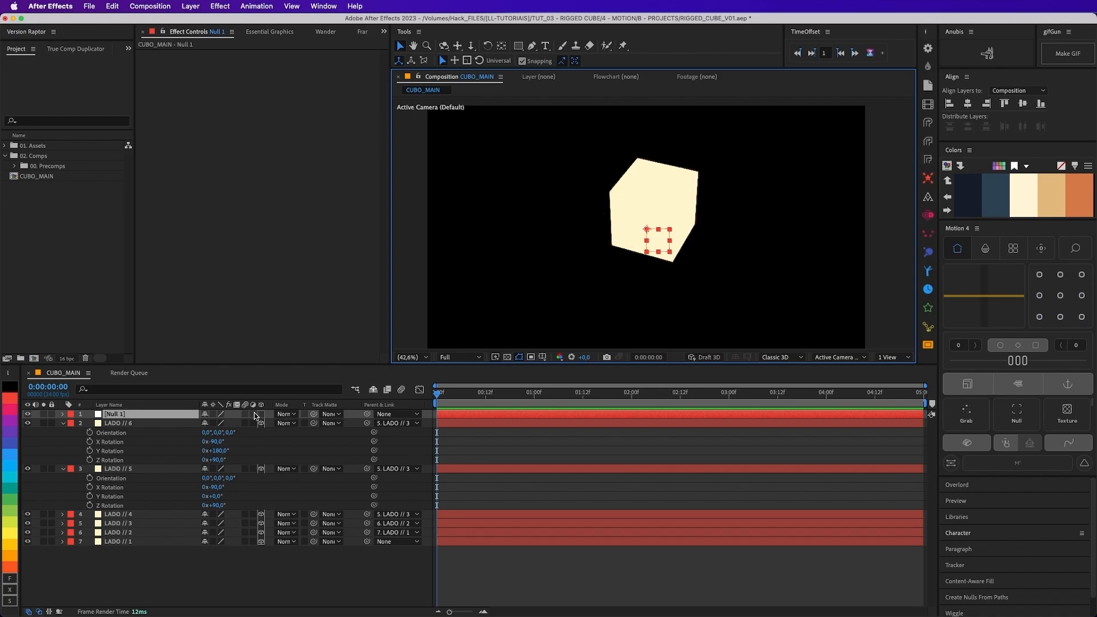
{"action": "left_click", "coordinate": [309, 431]}
{"action": "key", "text": "z"}
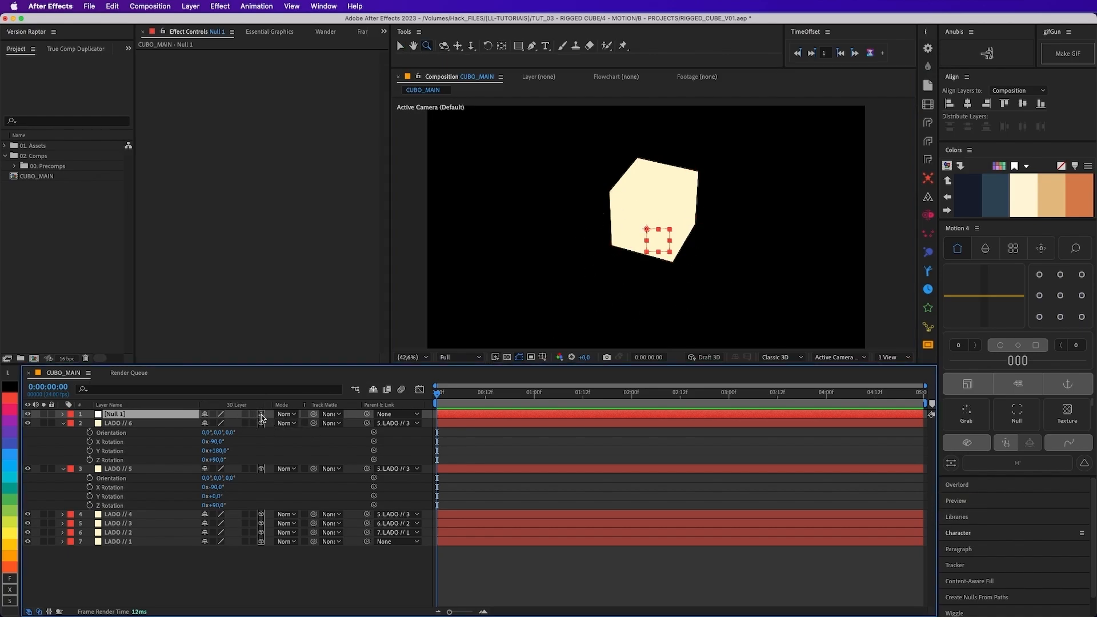
{"action": "left_click", "coordinate": [261, 415]}
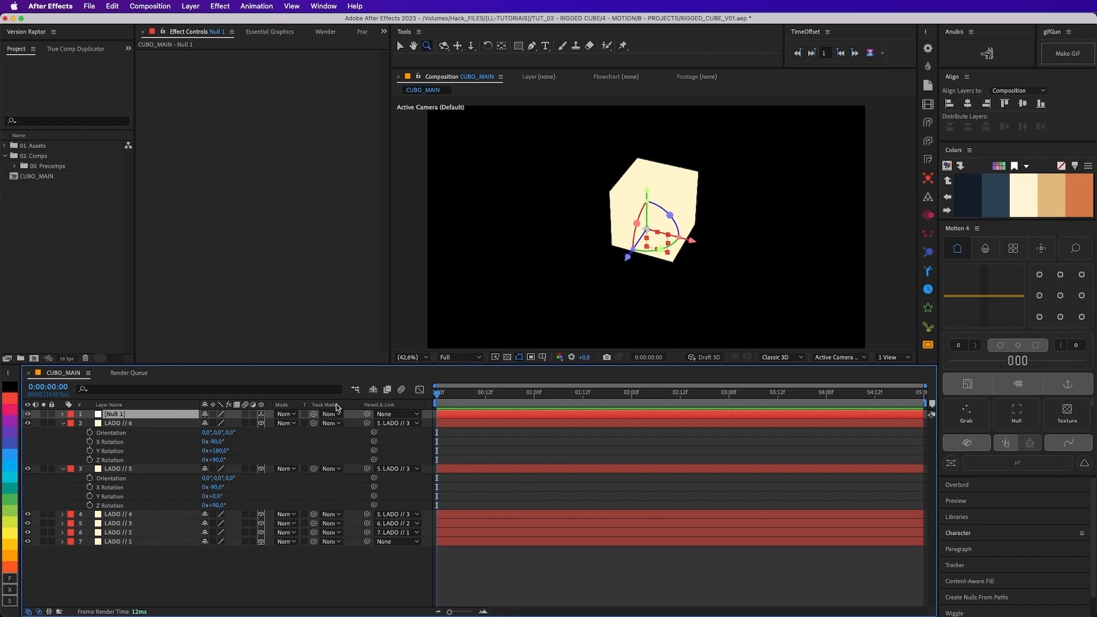
Step: Centre the null's anchor point by setting its X and Y values to 50
{"action": "key", "text": "a"}
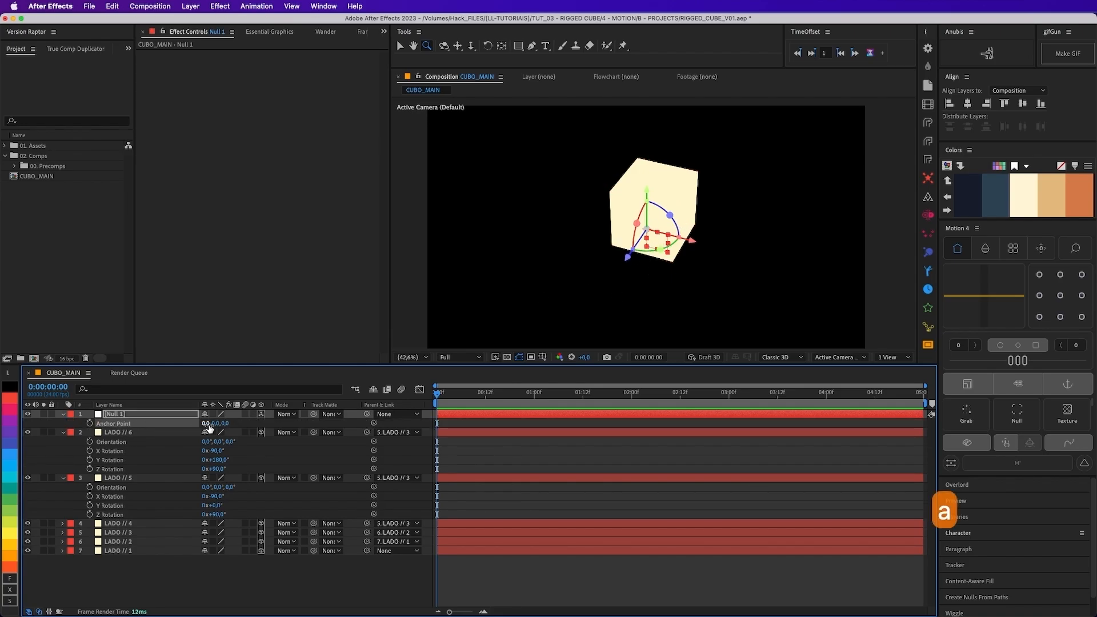
{"action": "left_click", "coordinate": [206, 424]}
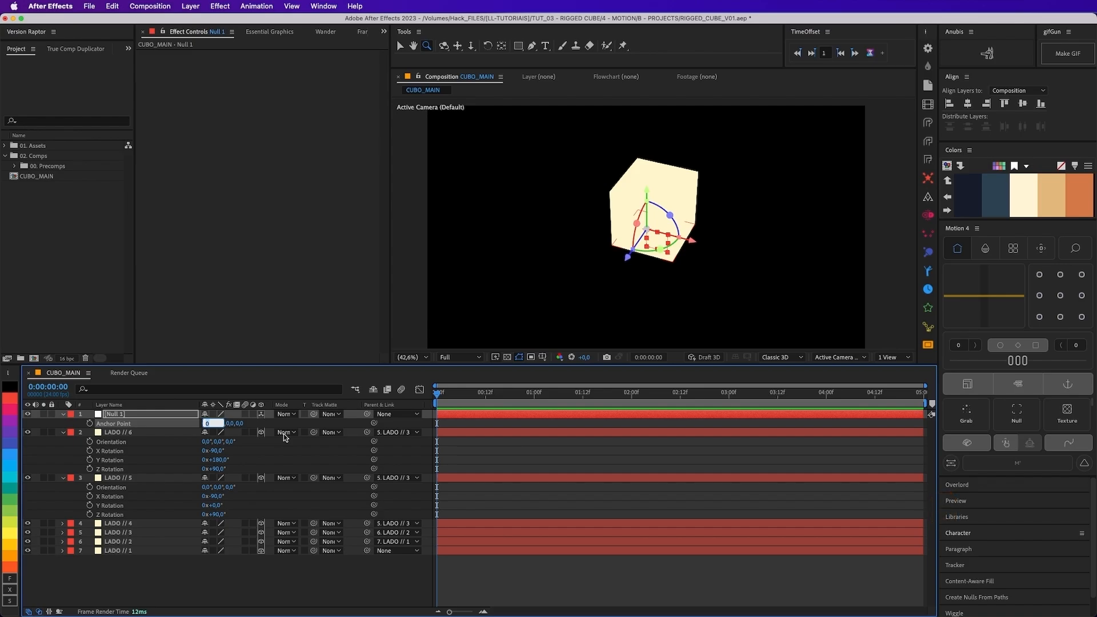
{"action": "type", "text": "50"}
{"action": "key", "text": "BackSpace"}
{"action": "type", "text": "50"}
{"action": "key", "text": "Tab"}
{"action": "type", "text": "50"}
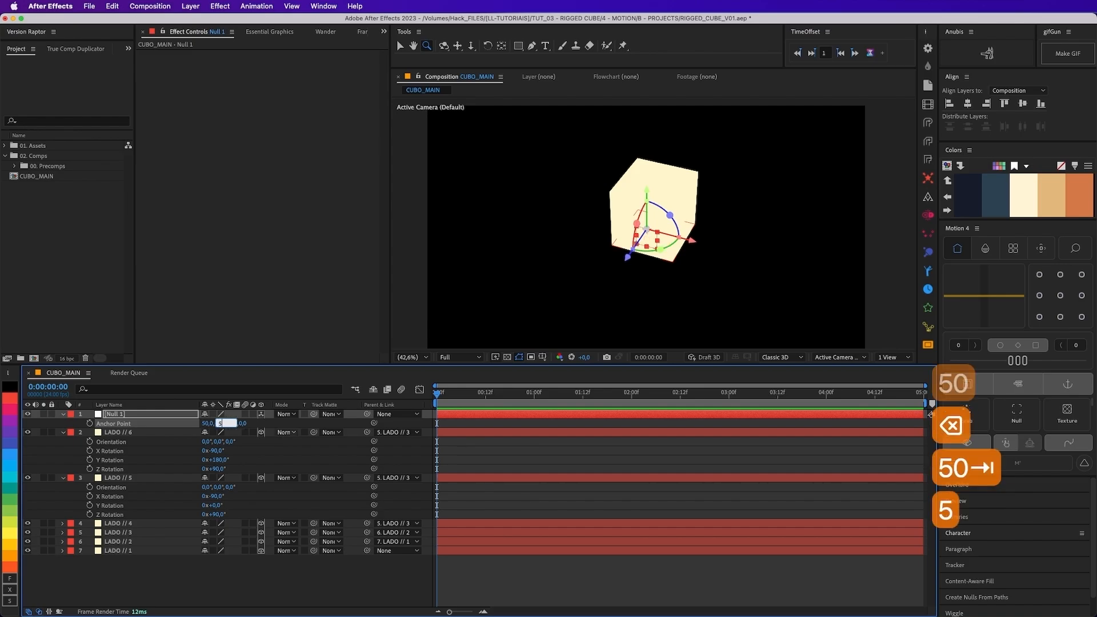
{"action": "left_click", "coordinate": [290, 579]}
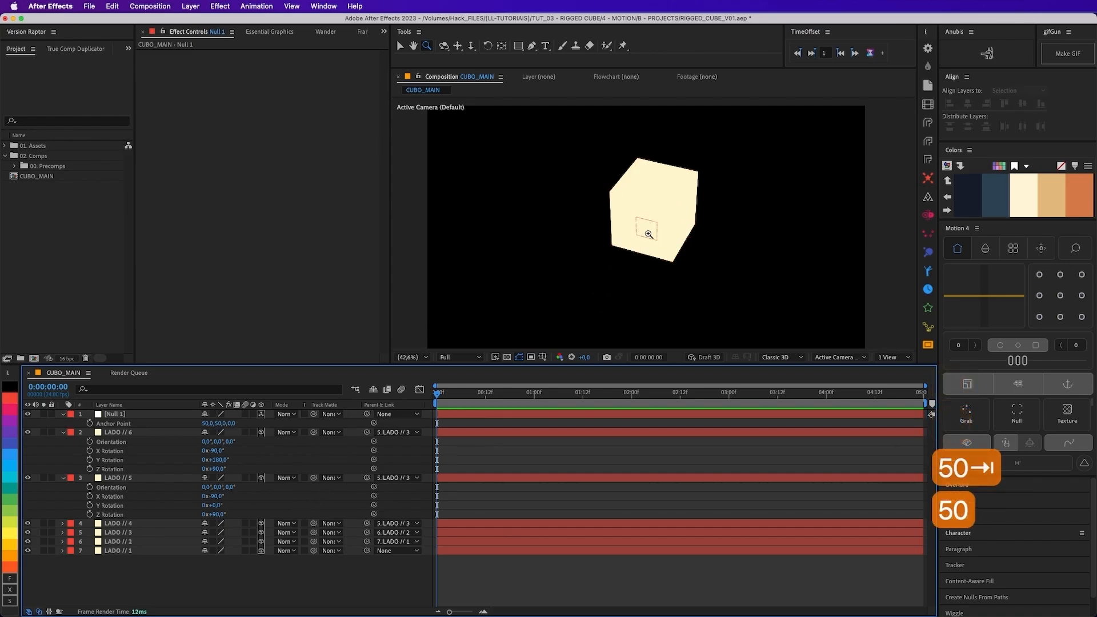
Step: Move the null along its Z axis into the interior of the cube
{"action": "left_click", "coordinate": [114, 414]}
{"action": "key", "text": "v"}
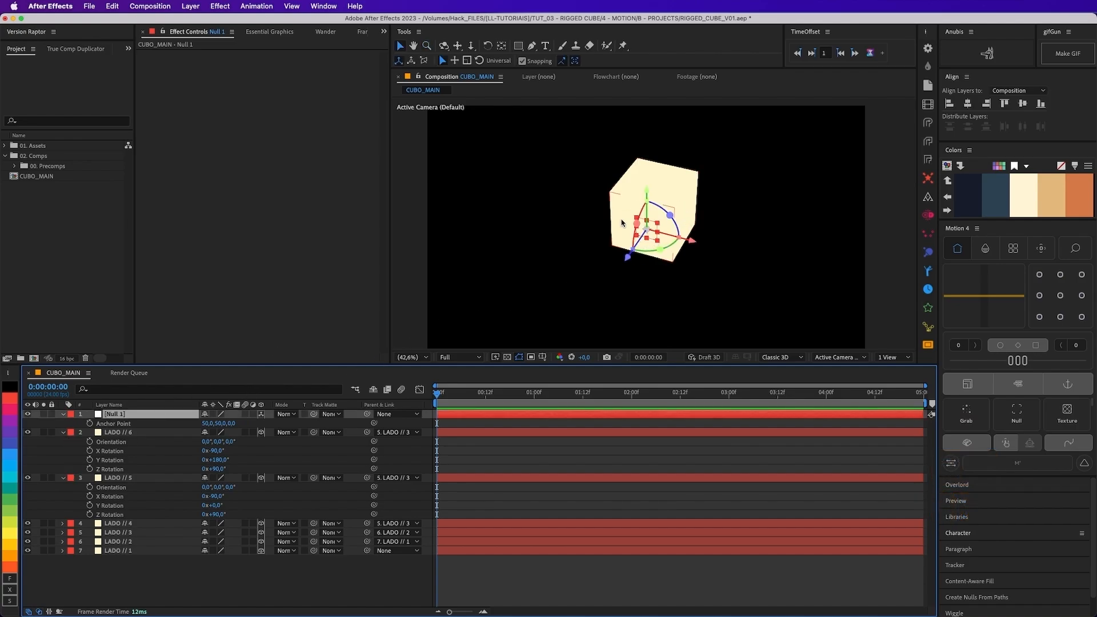
{"action": "left_click", "coordinate": [654, 228]}
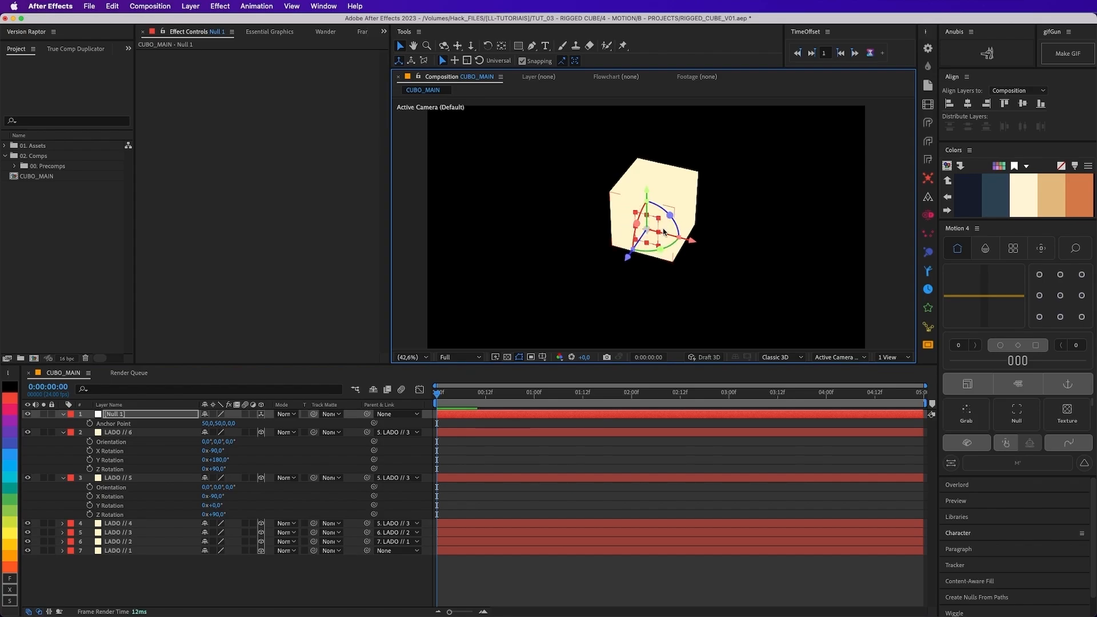
{"action": "key", "text": "c"}
{"action": "left_click_drag", "start_coordinate": [761, 246], "coordinate": [752, 227]}
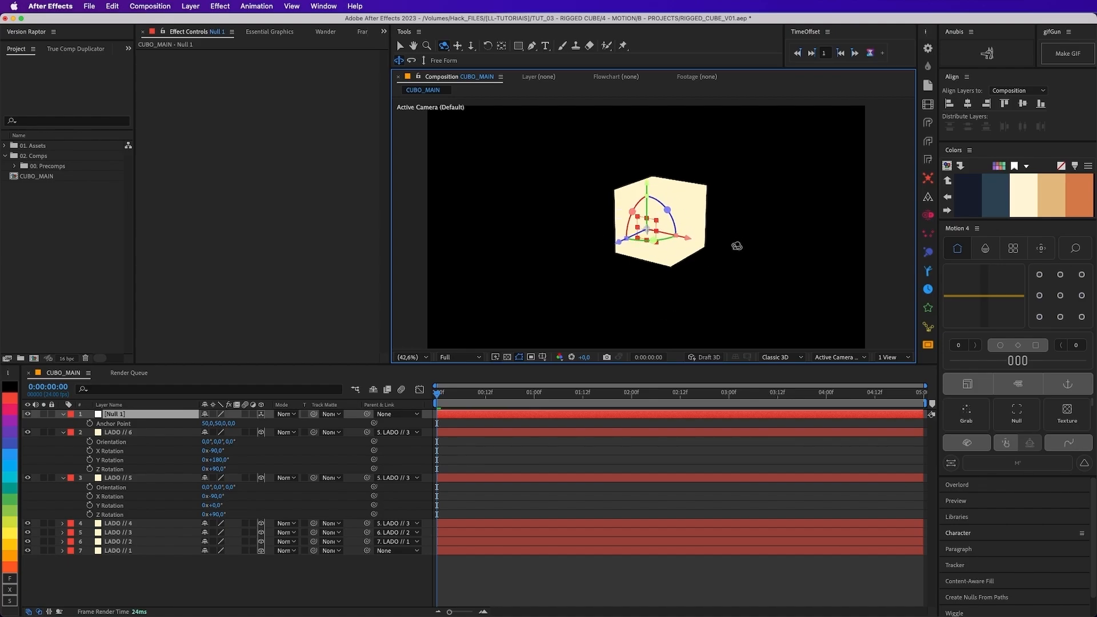
{"action": "left_click_drag", "start_coordinate": [734, 245], "coordinate": [701, 269]}
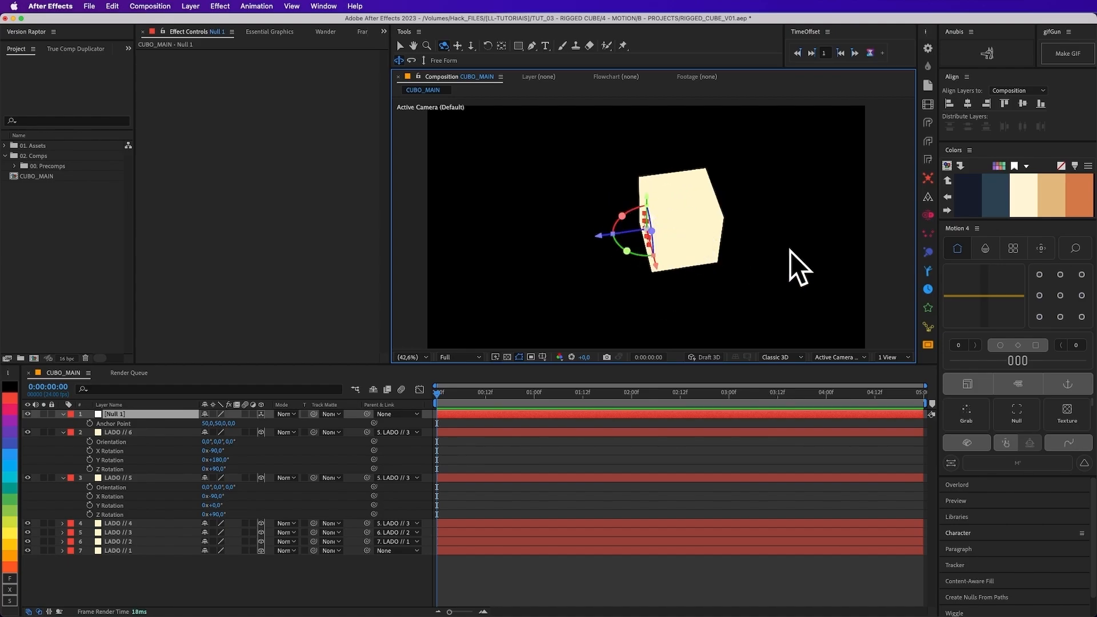
{"action": "left_click_drag", "start_coordinate": [790, 251], "coordinate": [808, 235]}
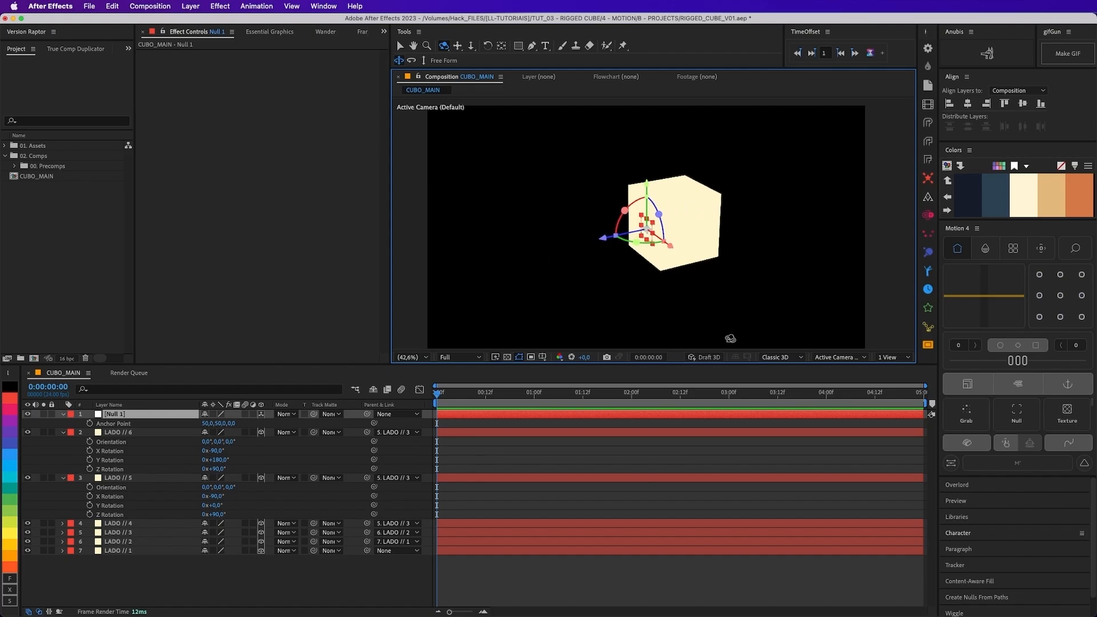
{"action": "left_click", "coordinate": [400, 45]}
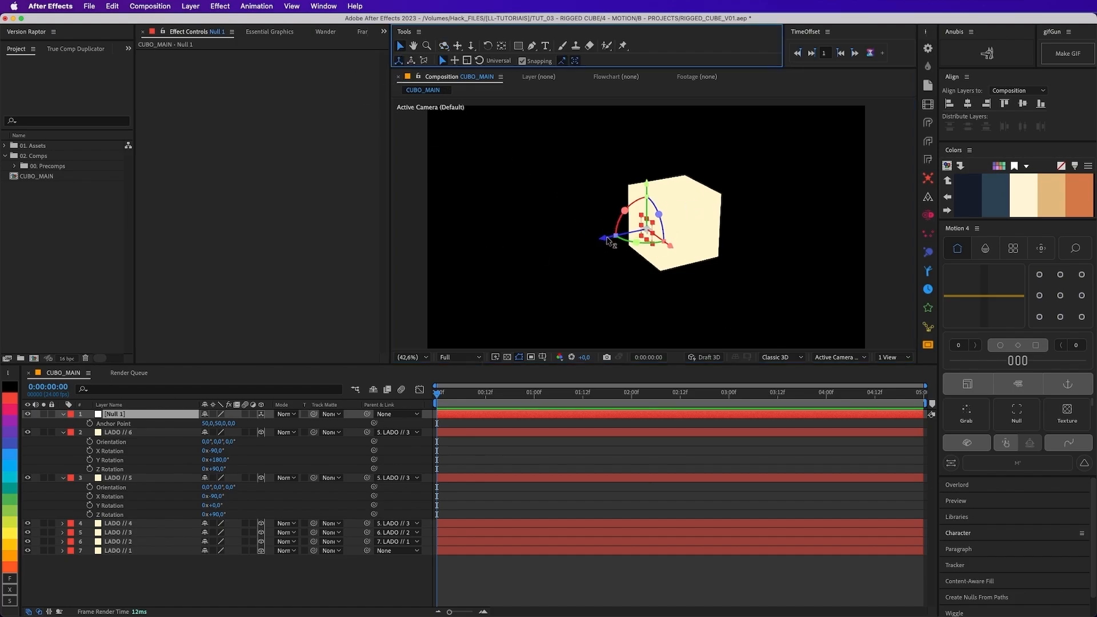
{"action": "left_click_drag", "start_coordinate": [604, 237], "coordinate": [629, 239]}
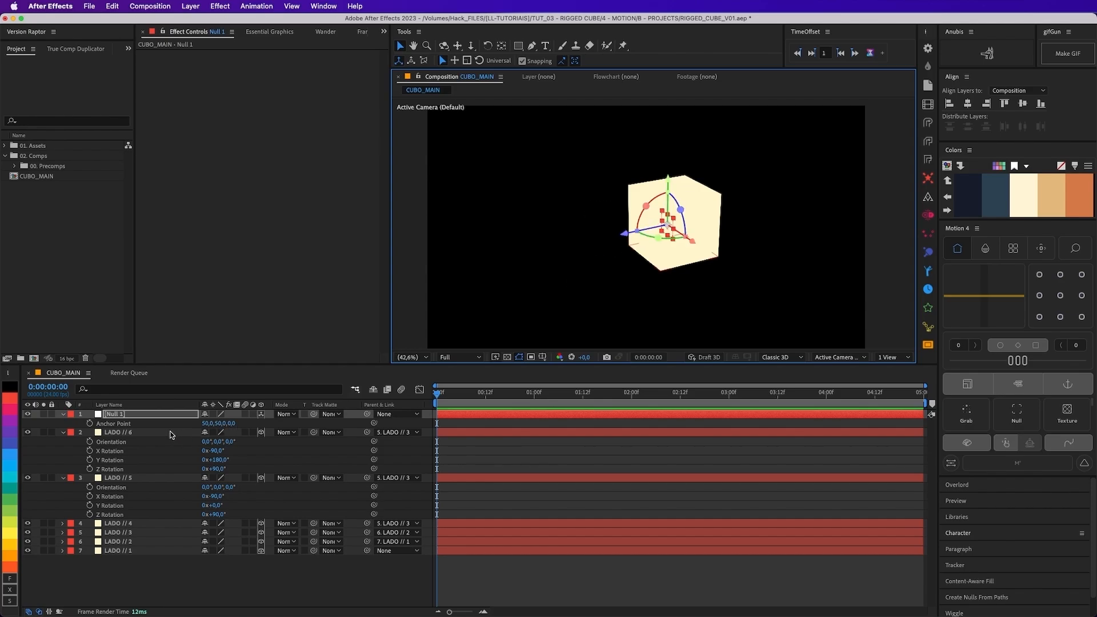
Step: Reveal the null's position properties and set its Z Position to 150
{"action": "key", "text": "p"}
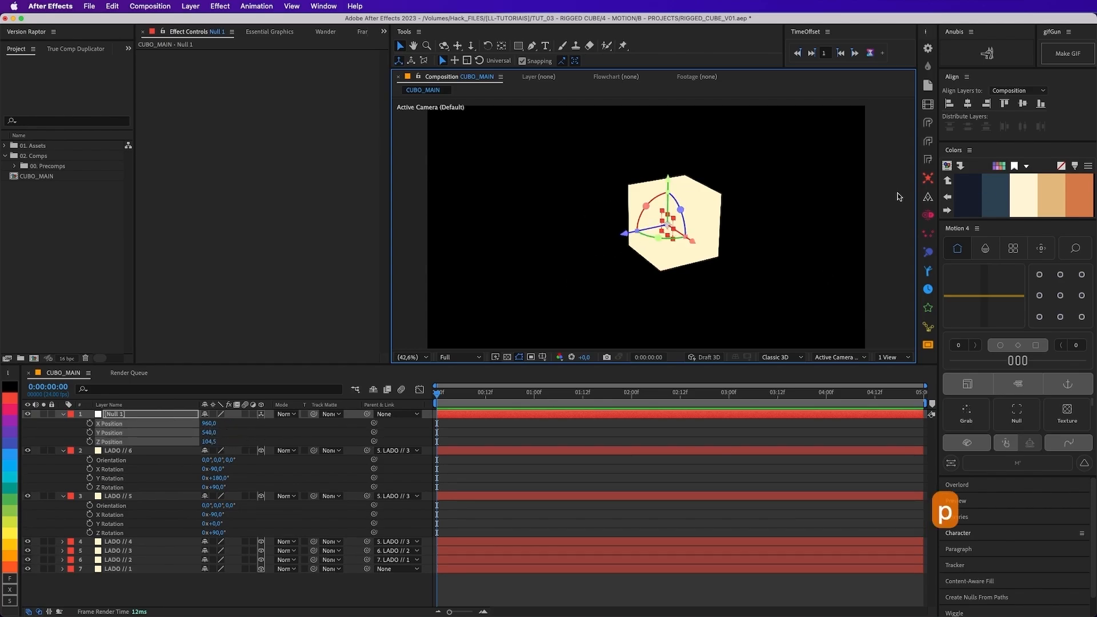
{"action": "left_click_drag", "start_coordinate": [623, 239], "coordinate": [597, 265]}
{"action": "key", "text": "super+z"}
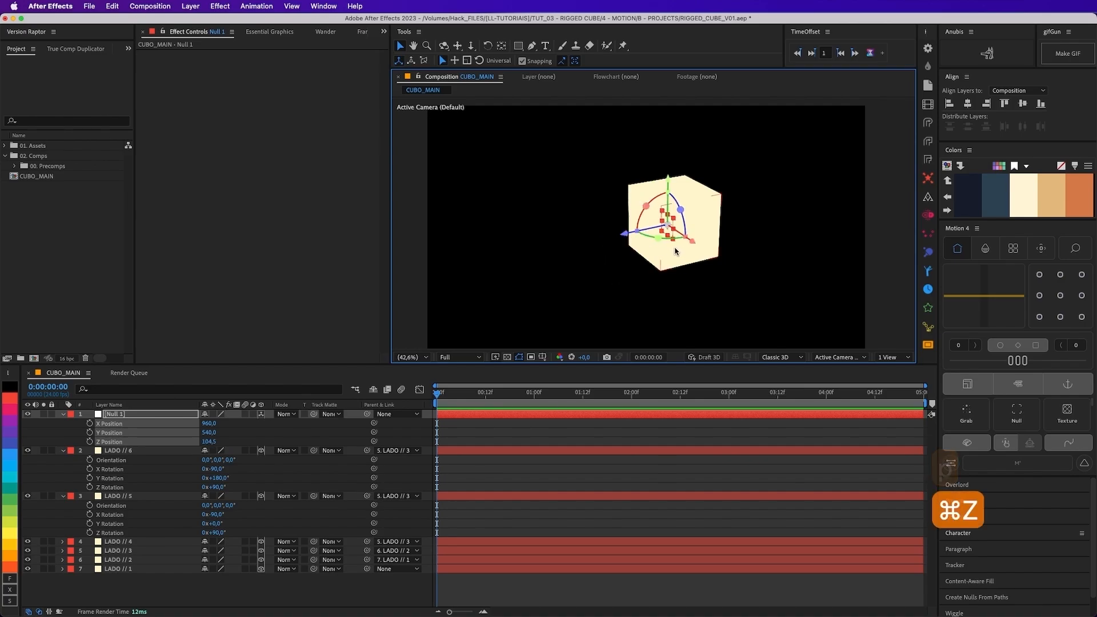
{"action": "left_click", "coordinate": [209, 442]}
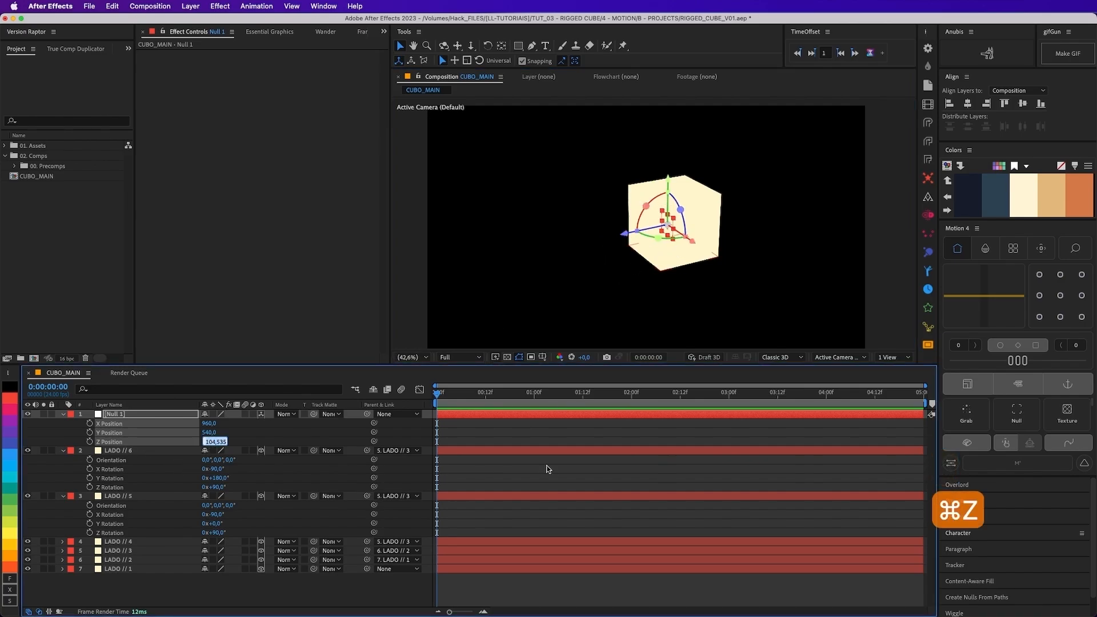
{"action": "type", "text": "150"}
{"action": "key", "text": "Return"}
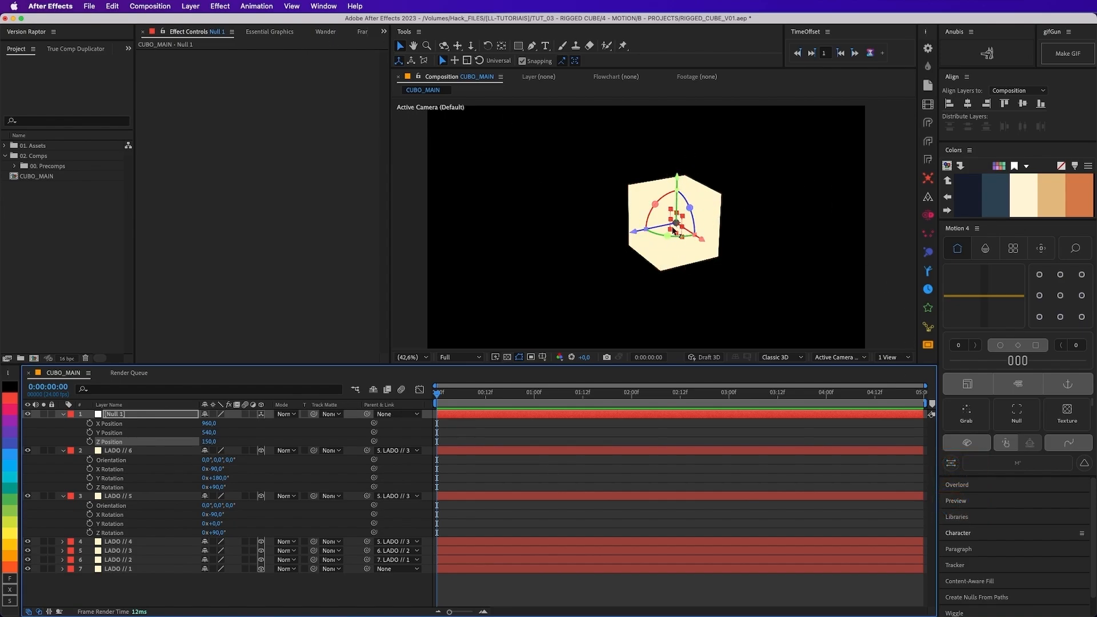
Step: With all six face layers selected, create a centred parent null for them and try moving the cube with it
{"action": "left_click", "coordinate": [474, 82]}
{"action": "key", "text": "c"}
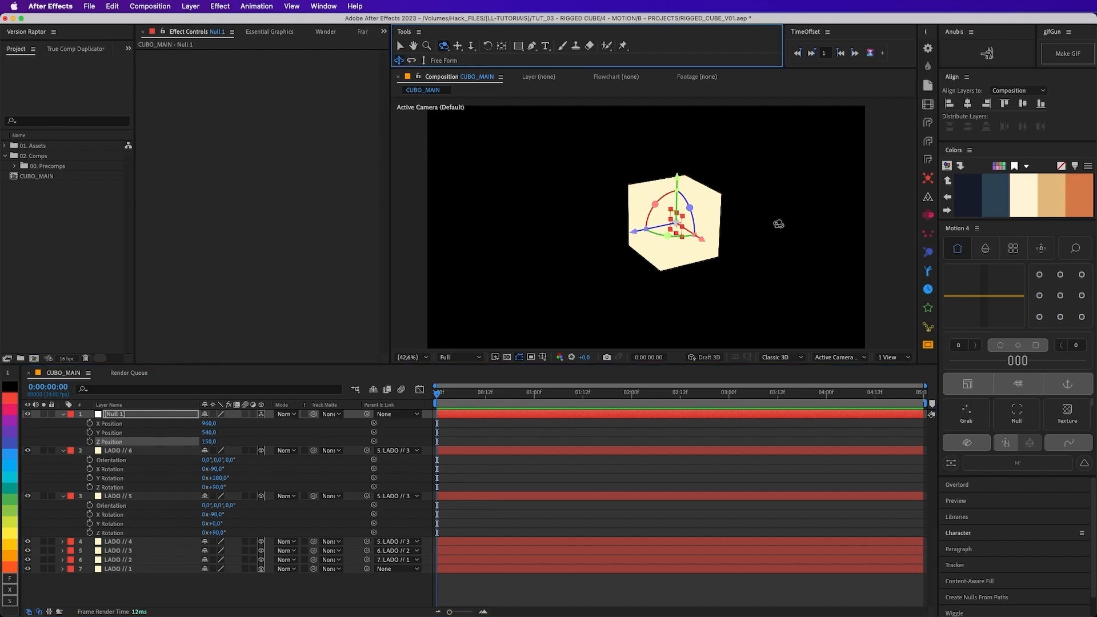
{"action": "left_click_drag", "start_coordinate": [774, 225], "coordinate": [728, 231]}
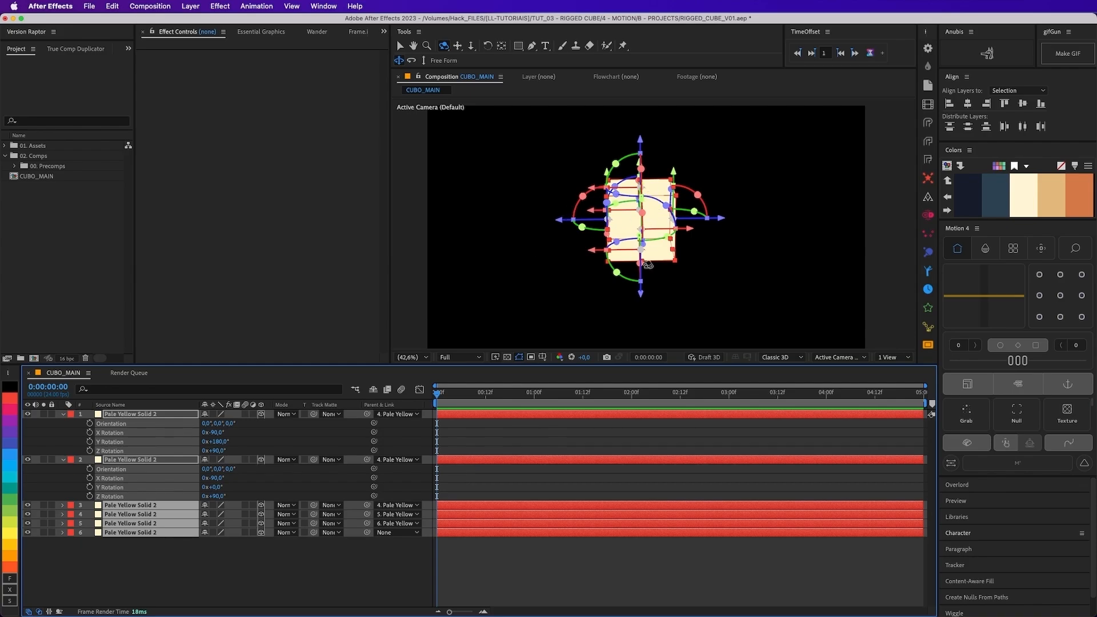
{"action": "left_click", "coordinate": [1016, 412]}
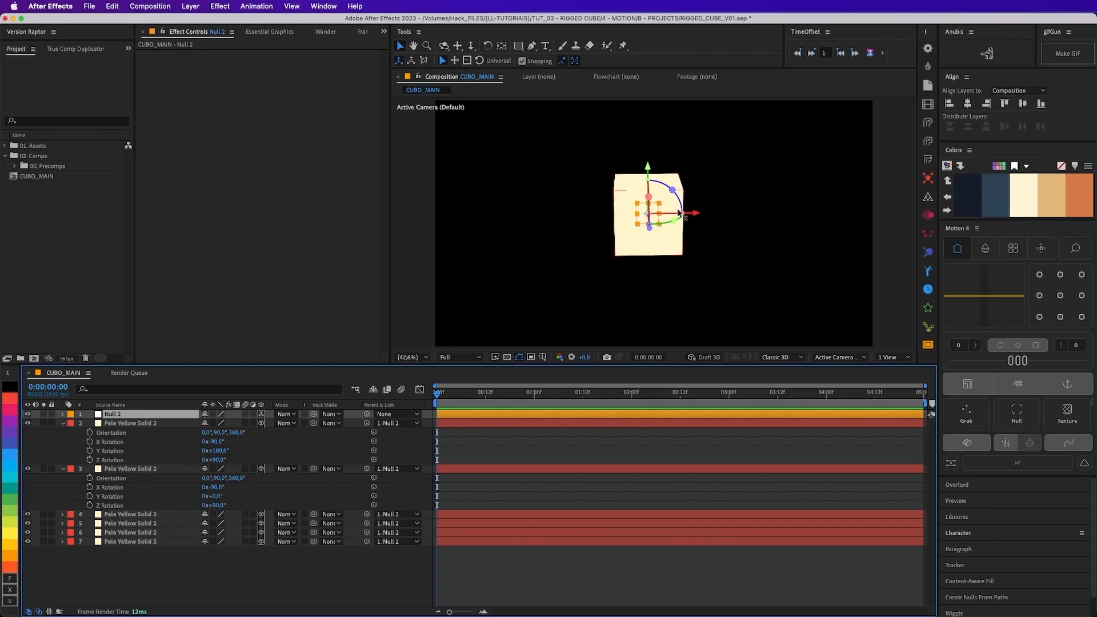
{"action": "left_click_drag", "start_coordinate": [679, 214], "coordinate": [655, 235]}
{"action": "key", "text": "super+z"}
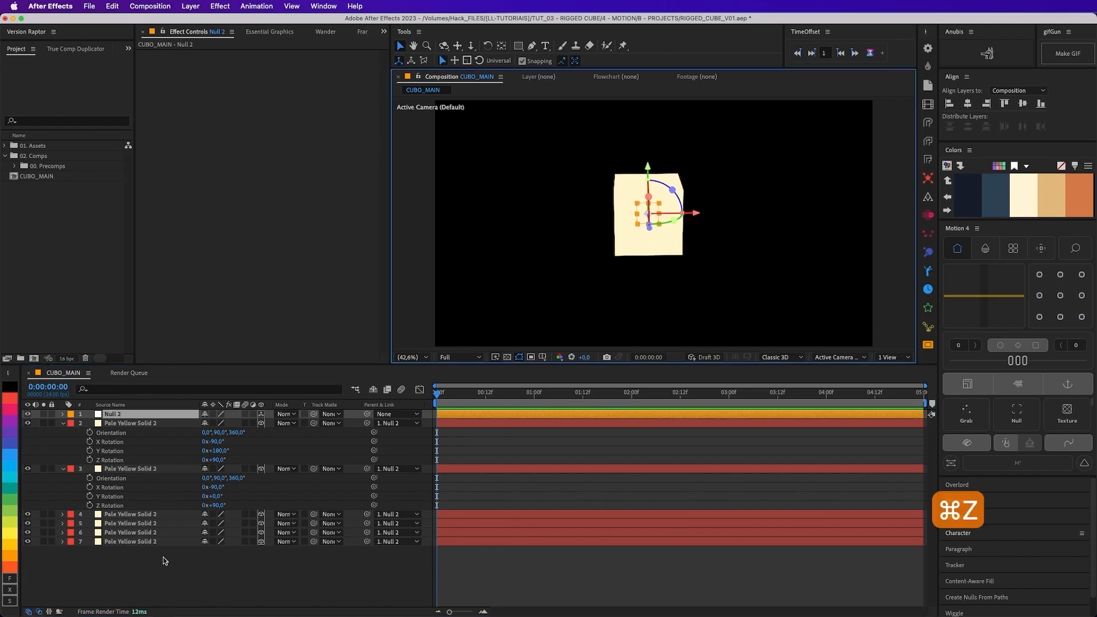
Step: Rename the parent null as CONTROL_CUBE
{"action": "left_click", "coordinate": [132, 405]}
{"action": "key", "text": "Return"}
{"action": "type", "text": "CONT"}
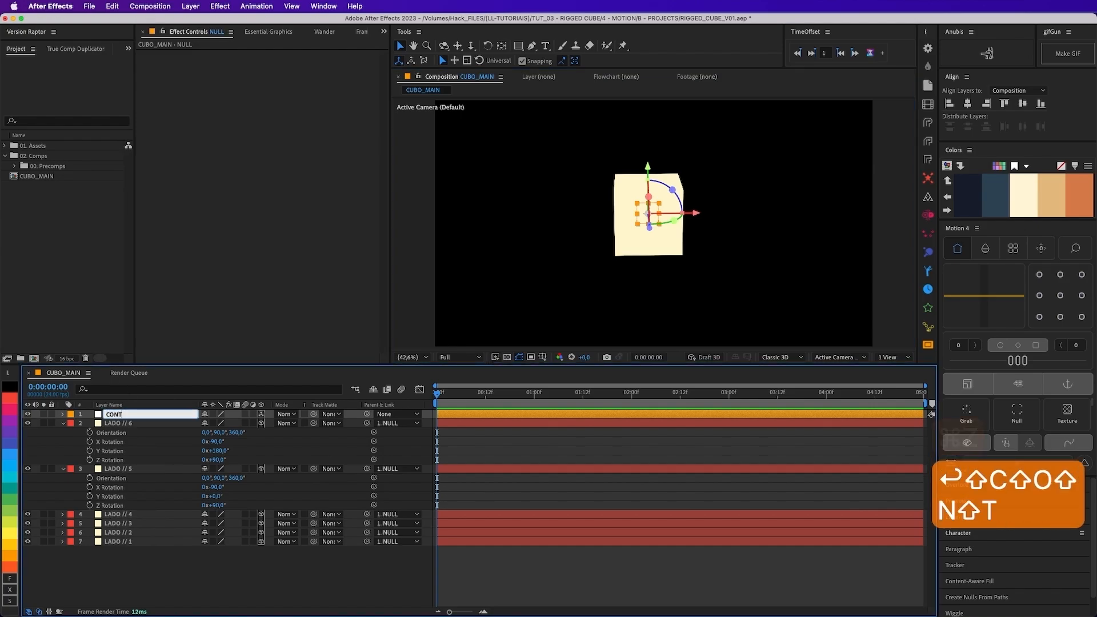
{"action": "type", "text": "ROL_CUBE"}
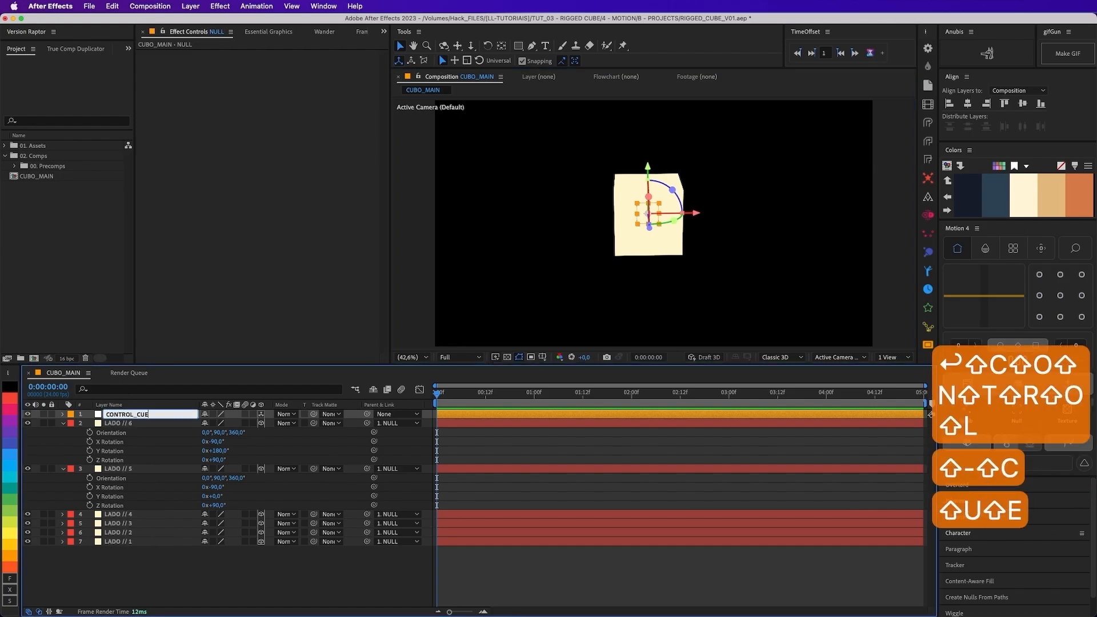
{"action": "key", "text": "BackSpace"}
{"action": "type", "text": "BE"}
{"action": "left_click", "coordinate": [136, 583]}
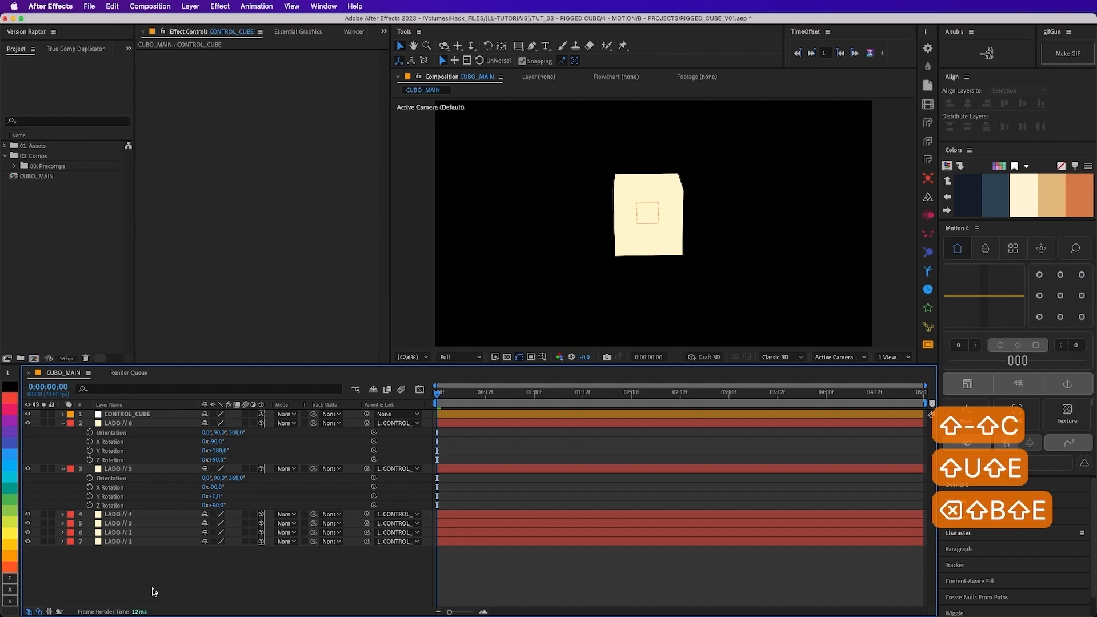
Step: Try scaling the cube through the CONTROL_CUBE null and undo the scaling
{"action": "left_click", "coordinate": [128, 415]}
{"action": "left_click", "coordinate": [616, 127]}
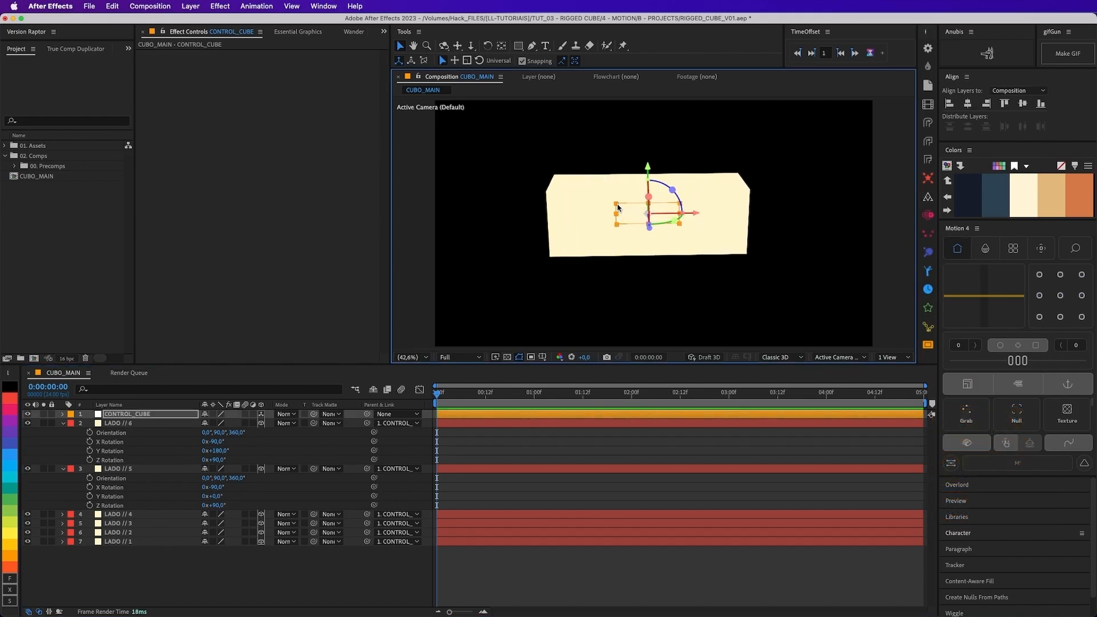
{"action": "left_click_drag", "start_coordinate": [617, 205], "coordinate": [611, 202]}
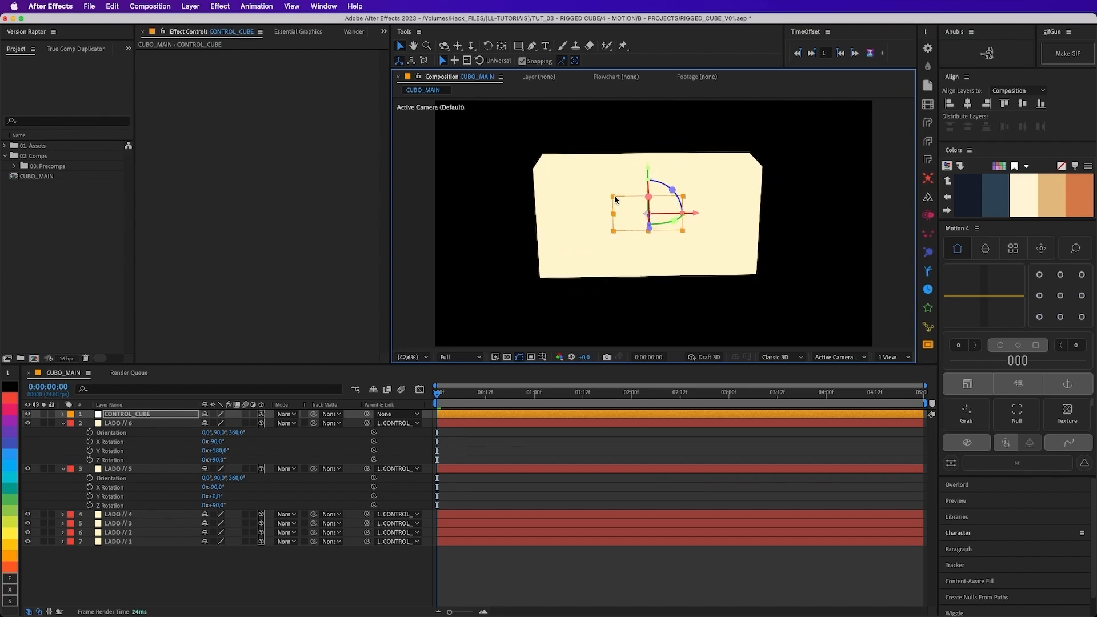
{"action": "key", "text": "cmd+z"}
{"action": "key", "text": "cmd+z"}
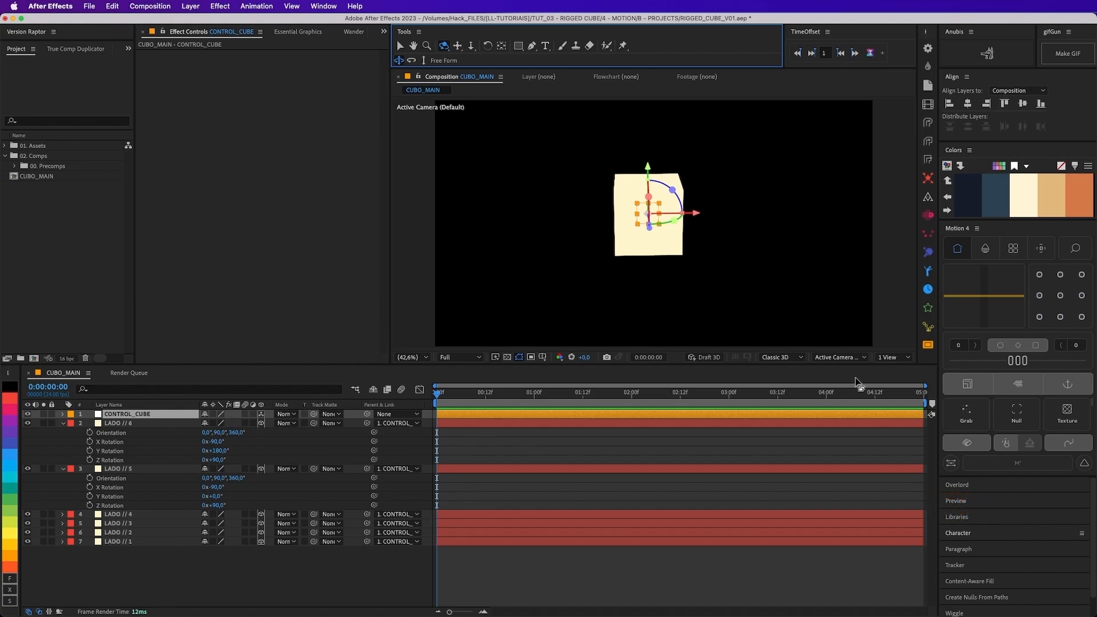
Step: Collapse the open rotation properties of LADO // 6 and LADO // 5
{"action": "left_click", "coordinate": [854, 423]}
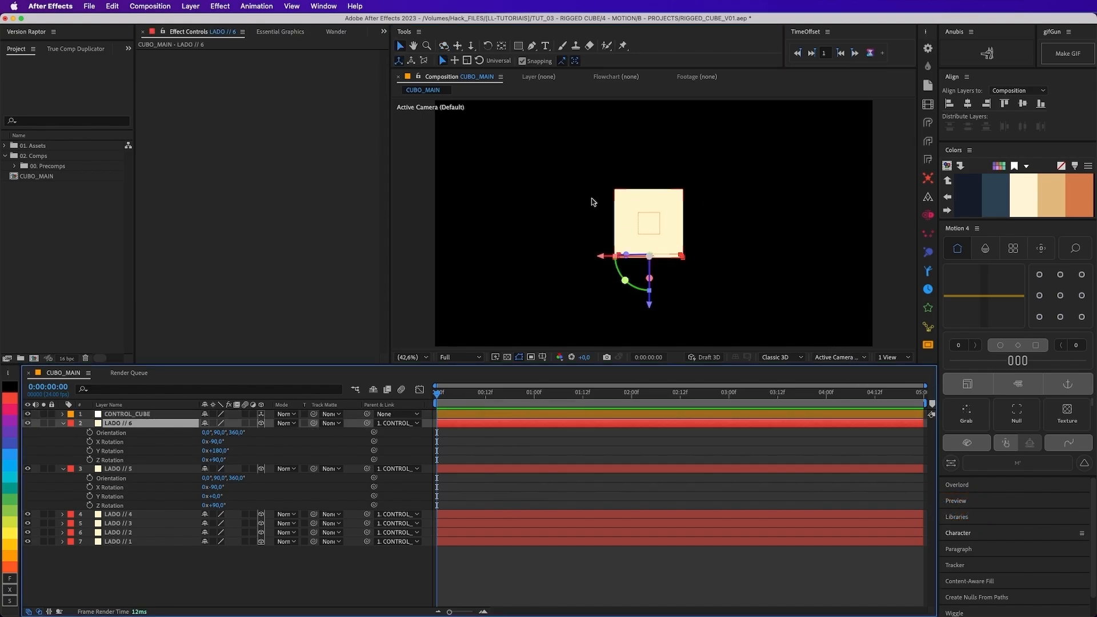
{"action": "left_click", "coordinate": [64, 423]}
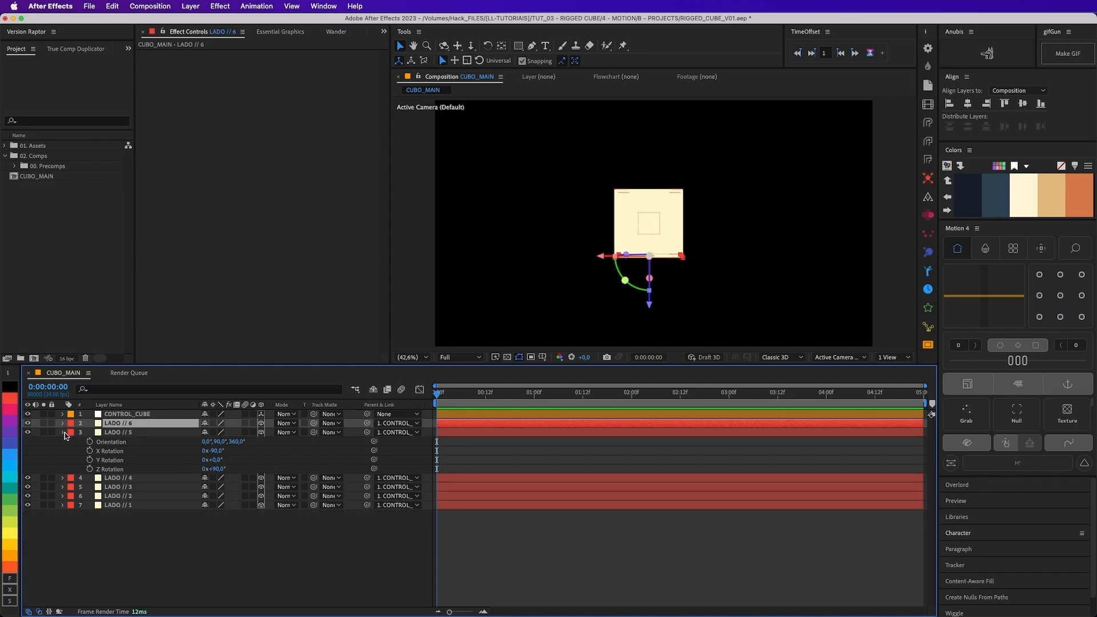
{"action": "left_click", "coordinate": [64, 432]}
{"action": "left_click", "coordinate": [112, 468]}
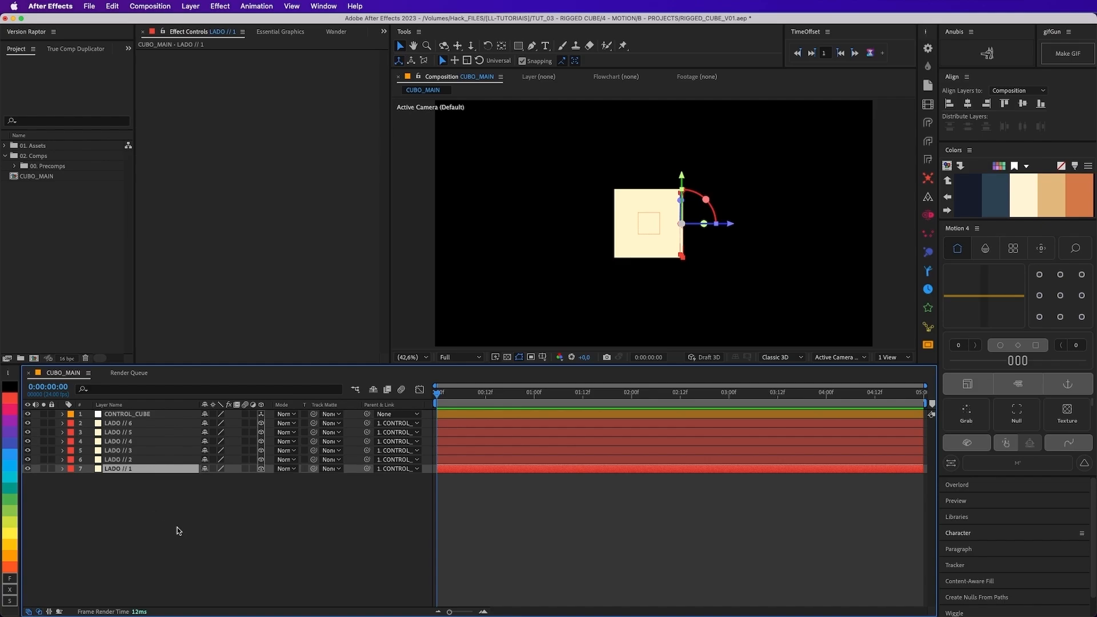
{"action": "left_click", "coordinate": [324, 6]}
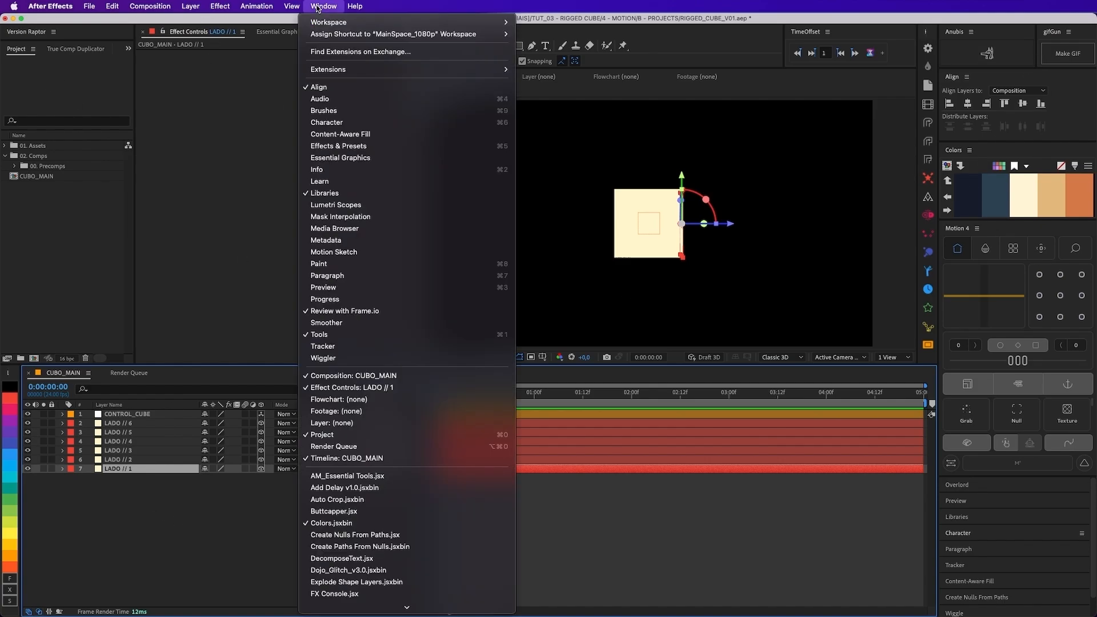
{"action": "left_click", "coordinate": [458, 150]}
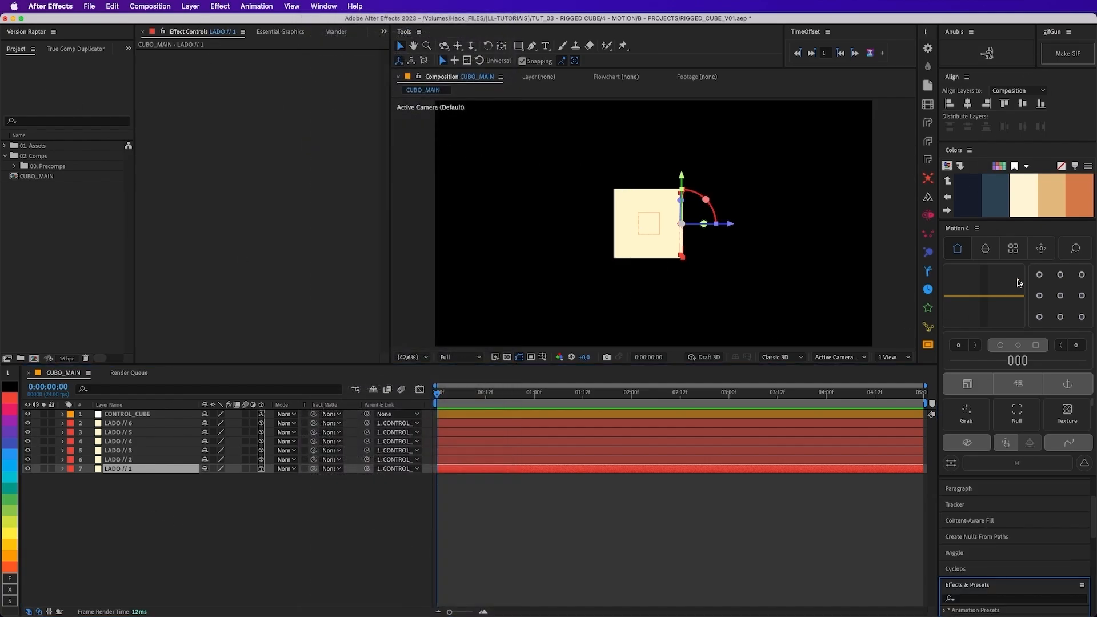
{"action": "scroll", "coordinate": [978, 594], "scroll_direction": "up", "scroll_amount": 3}
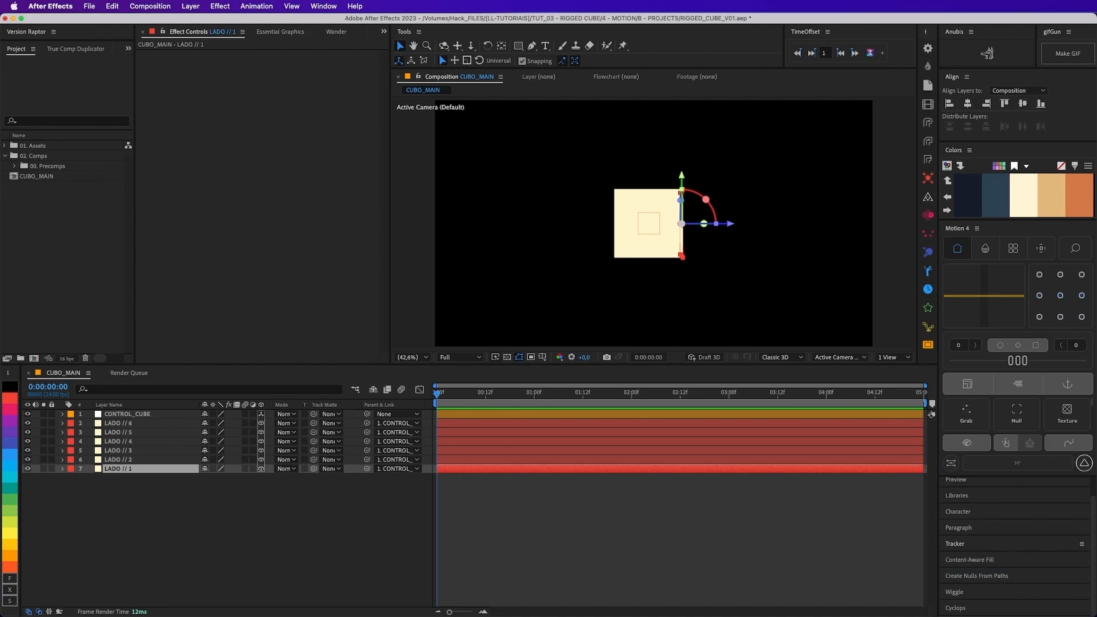
{"action": "key", "text": "super+5"}
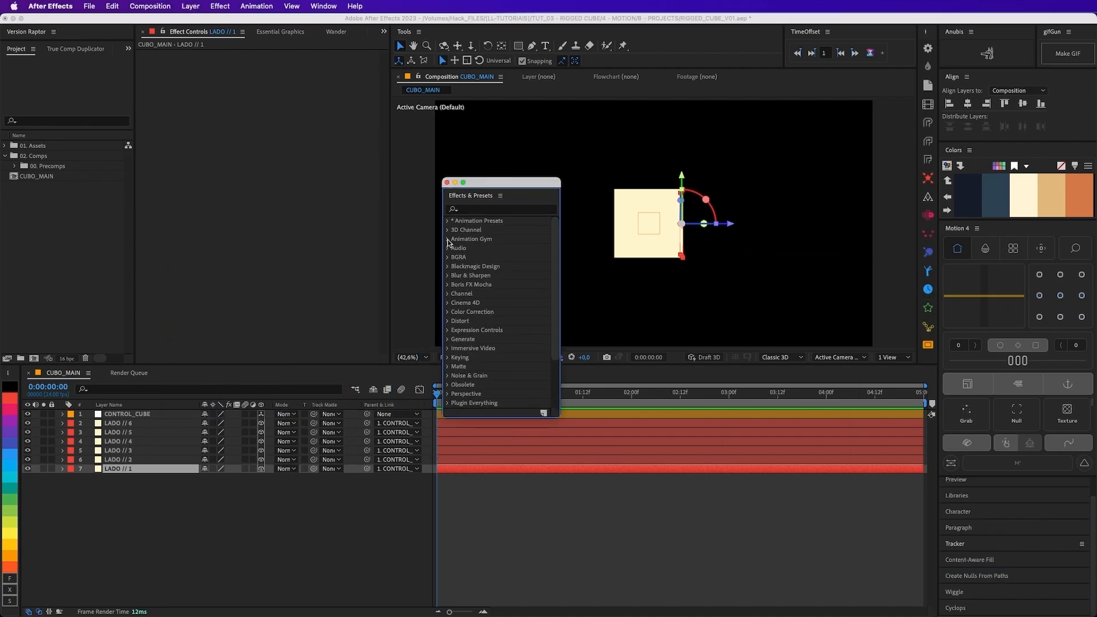
{"action": "left_click", "coordinate": [447, 182]}
Step: Apply the Stroke effect to the LADO // 1 layer
{"action": "left_click", "coordinate": [149, 476]}
{"action": "left_click", "coordinate": [152, 472]}
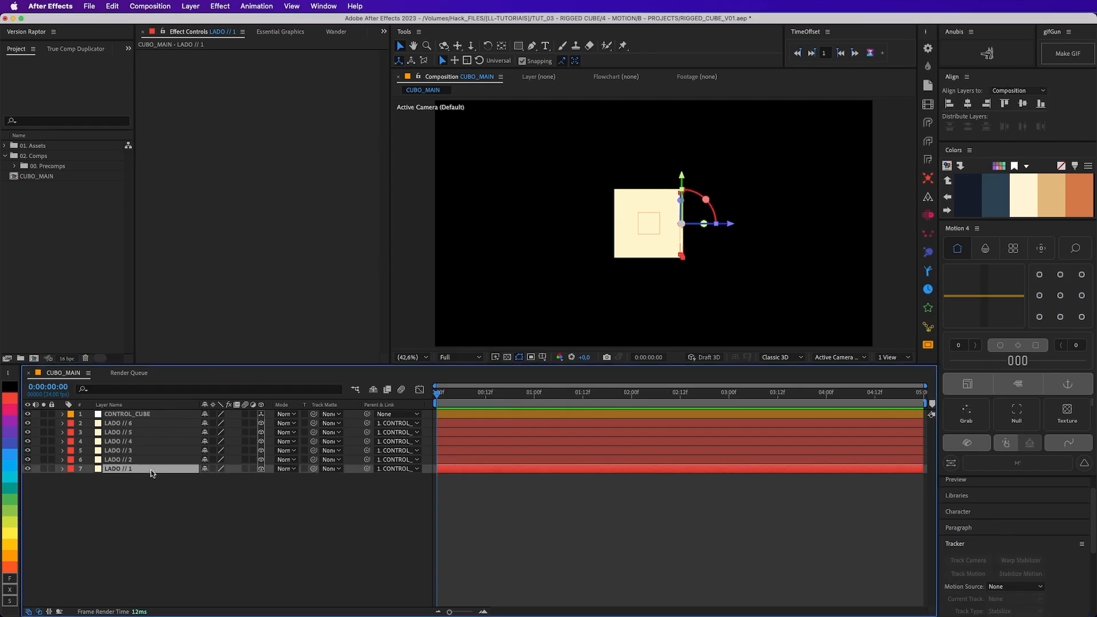
{"action": "key", "text": "ctrl+space"}
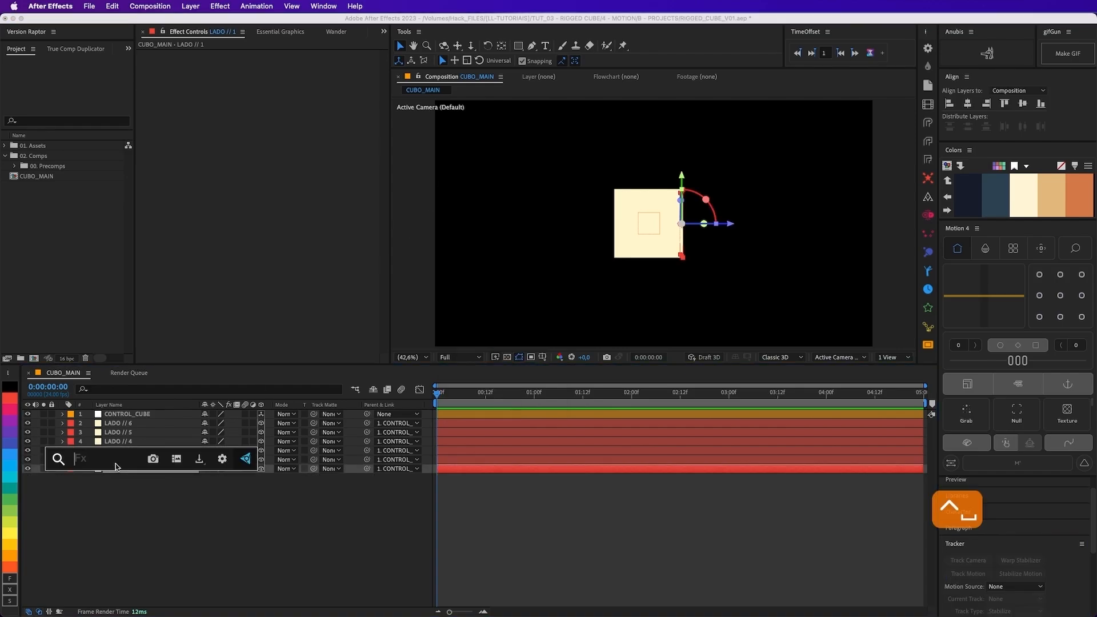
{"action": "type", "text": "stroke"}
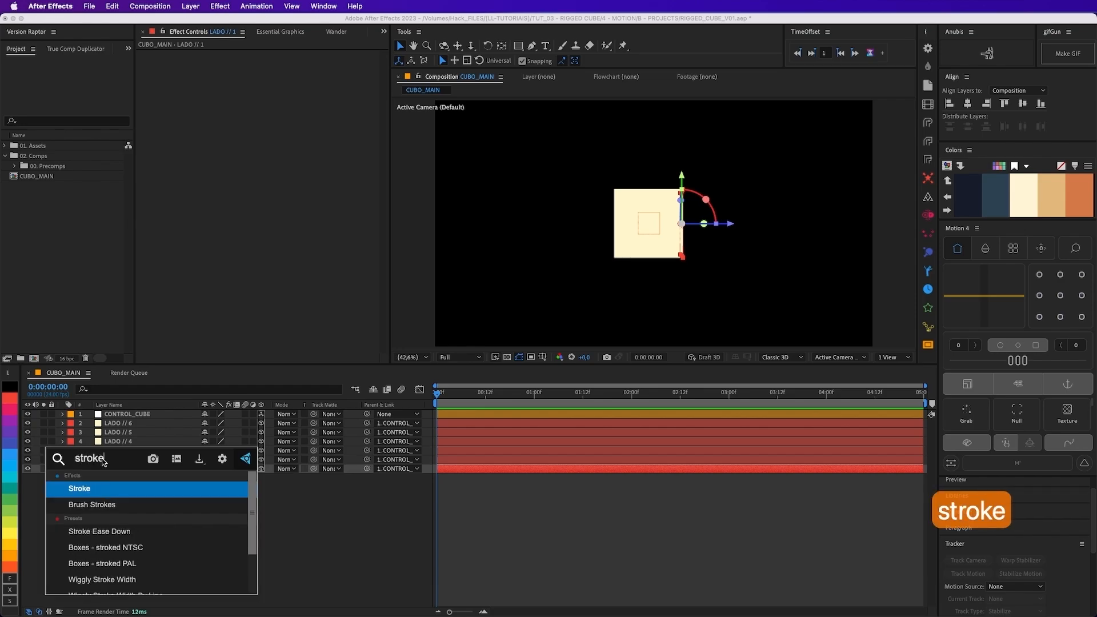
{"action": "key", "text": "Return"}
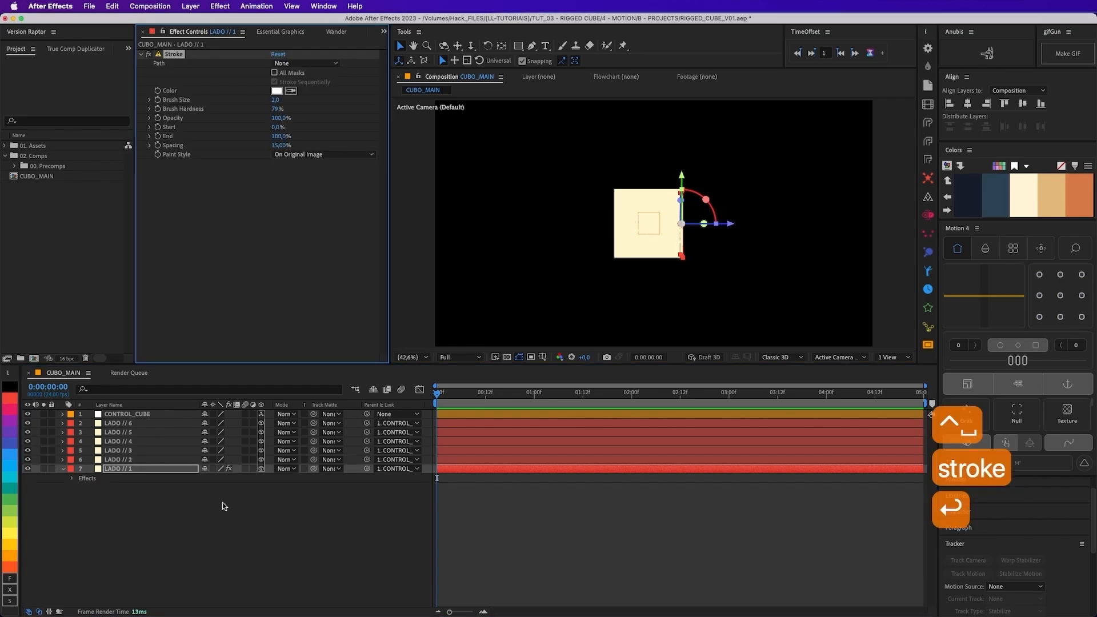
Step: Add a new mask to the LADO // 1 layer and reveal its mask path
{"action": "left_click", "coordinate": [136, 470]}
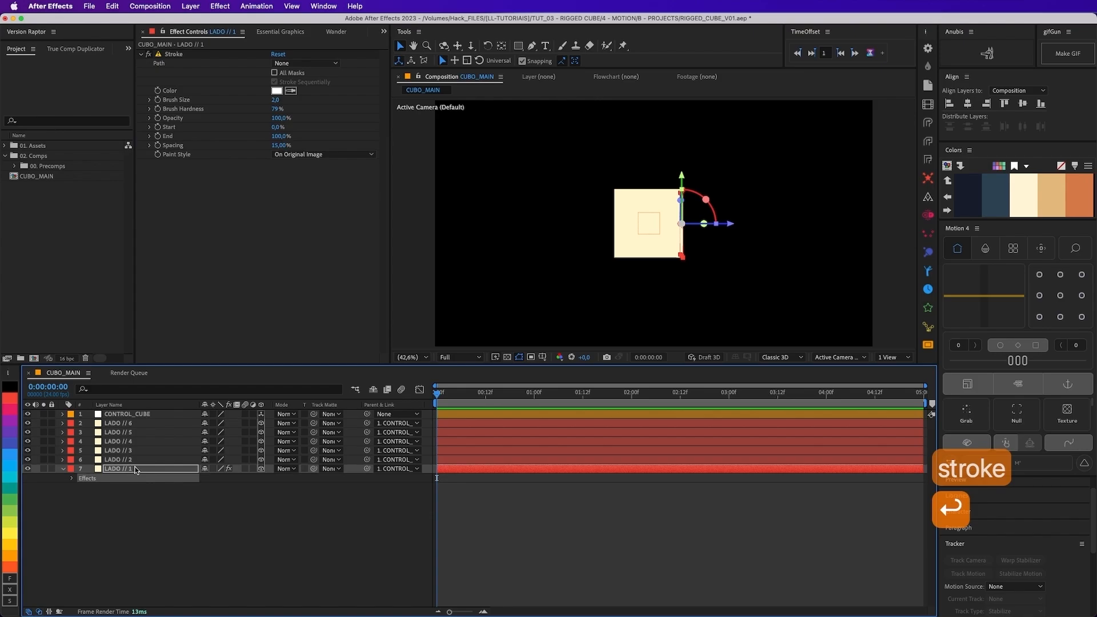
{"action": "left_click", "coordinate": [135, 508]}
{"action": "left_click", "coordinate": [132, 468]}
{"action": "key", "text": "m"}
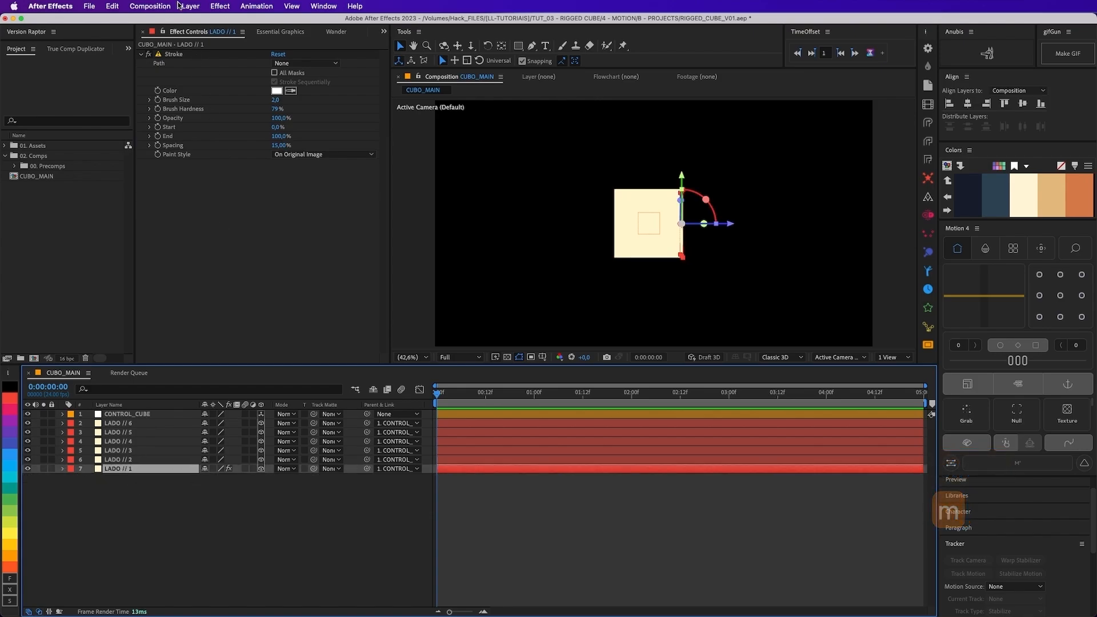
{"action": "left_click", "coordinate": [190, 5]}
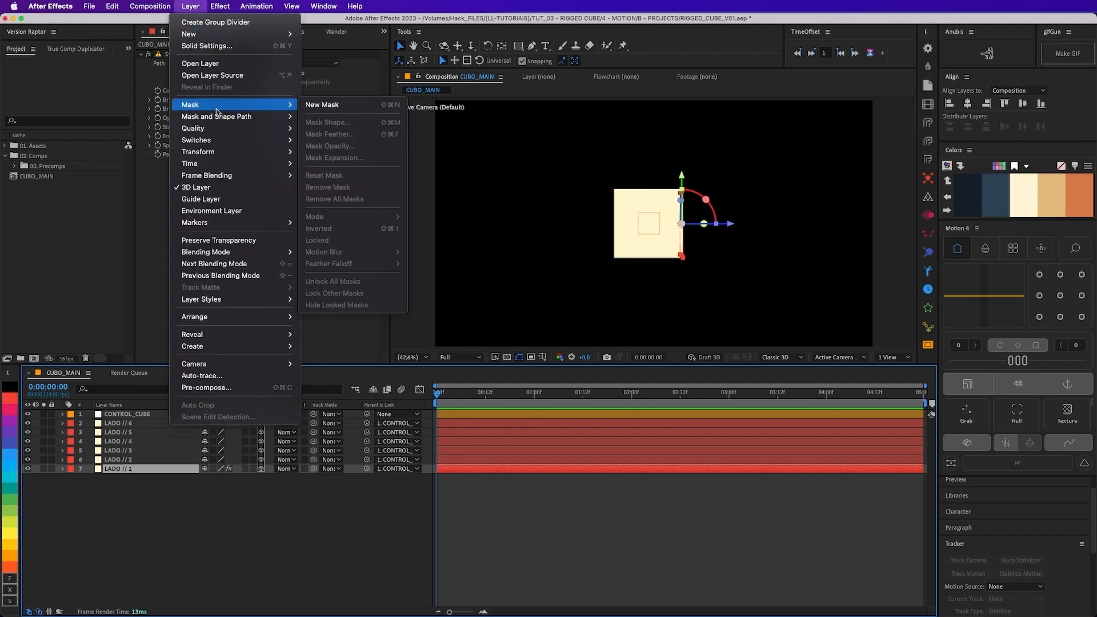
{"action": "left_click", "coordinate": [167, 479]}
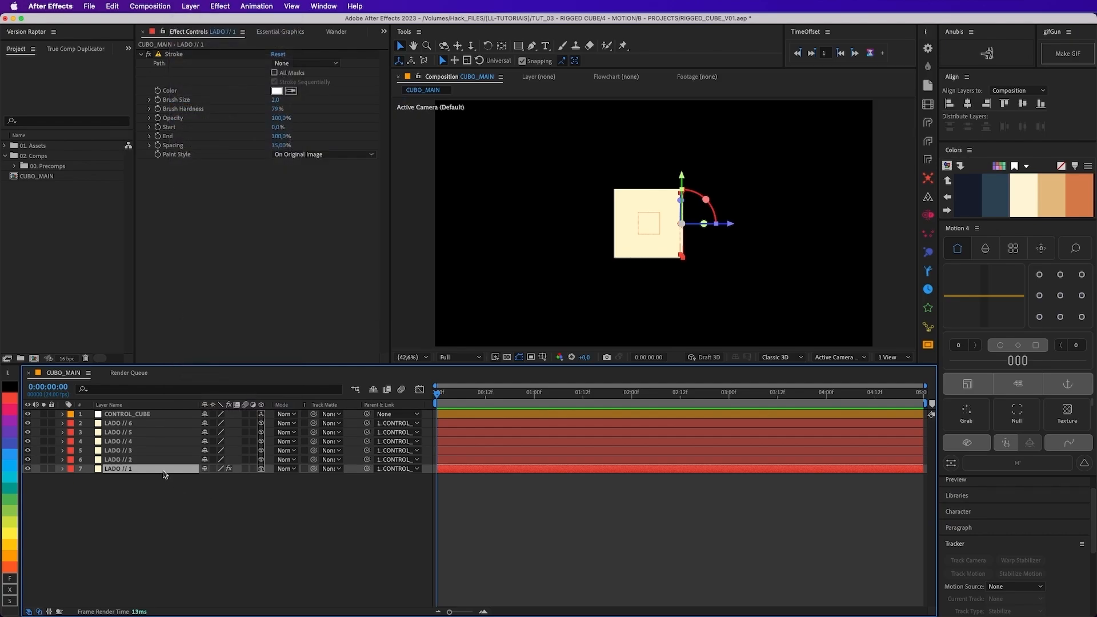
{"action": "key", "text": "super+shift+n"}
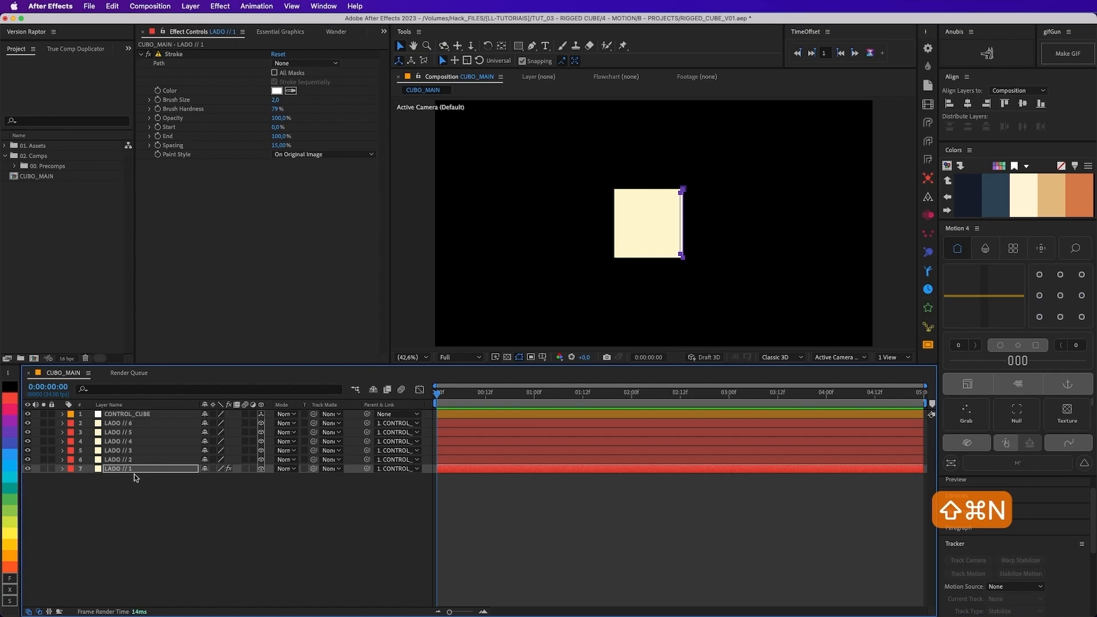
{"action": "key", "text": "m"}
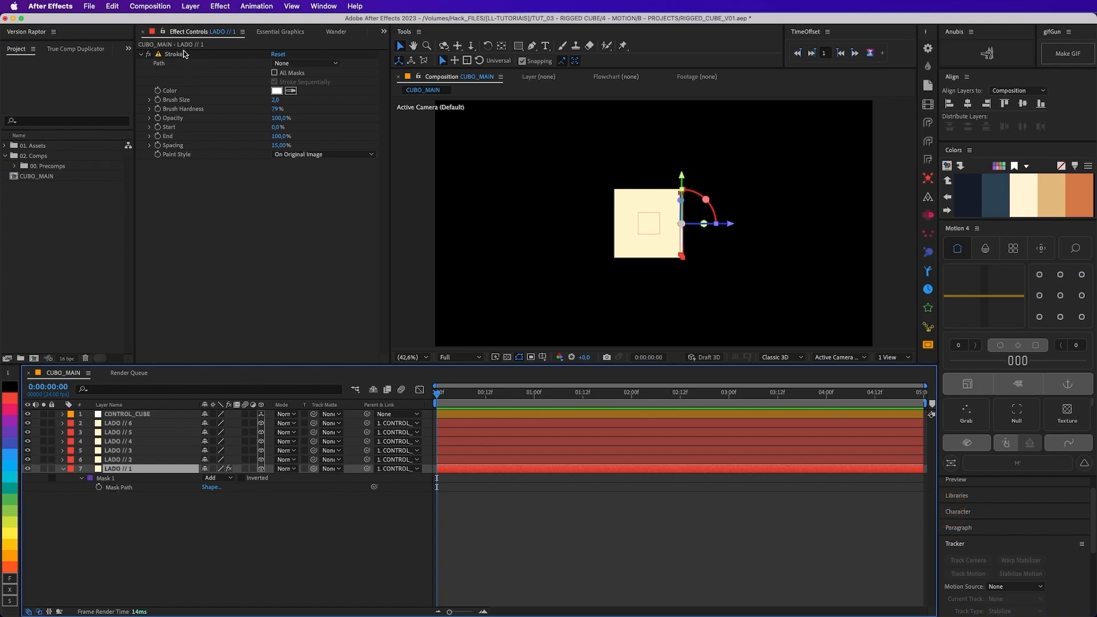
Step: Set the LADO // 1 Stroke to path Mask 1, brush size 5, brush hardness 100% and paint style On Transparent
{"action": "left_click", "coordinate": [286, 64]}
{"action": "left_click", "coordinate": [296, 94]}
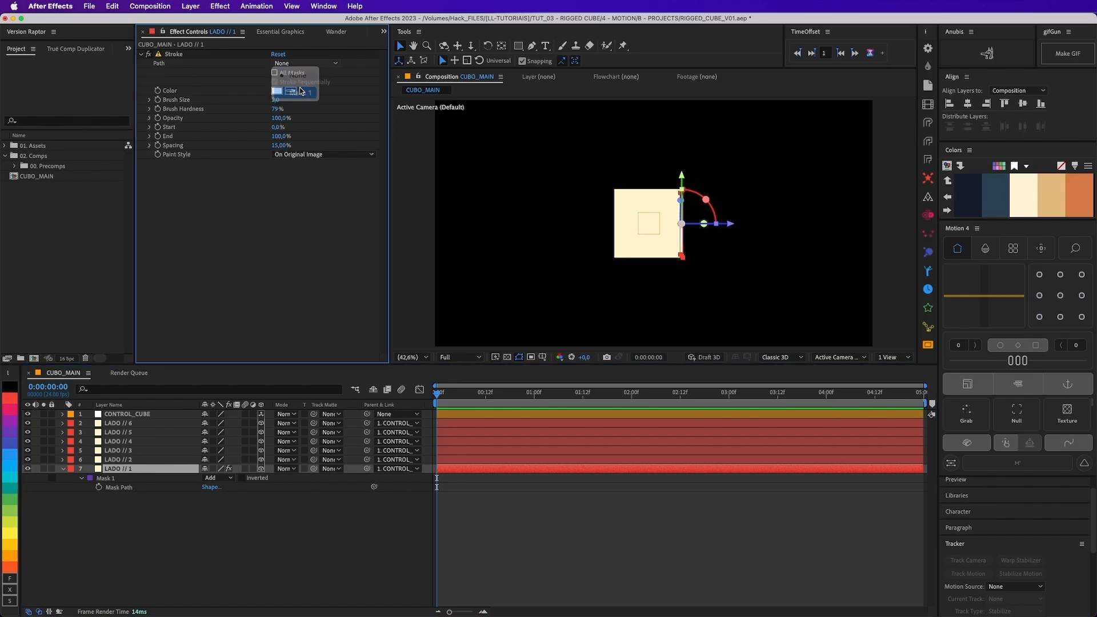
{"action": "left_click", "coordinate": [276, 100]}
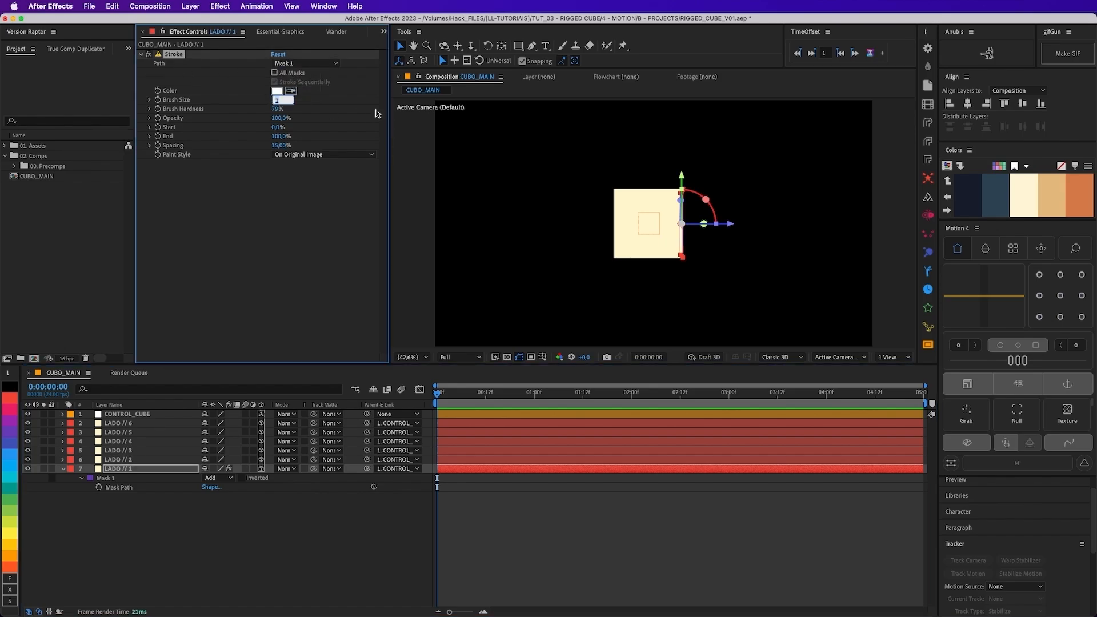
{"action": "type", "text": "5"}
{"action": "key", "text": "Tab"}
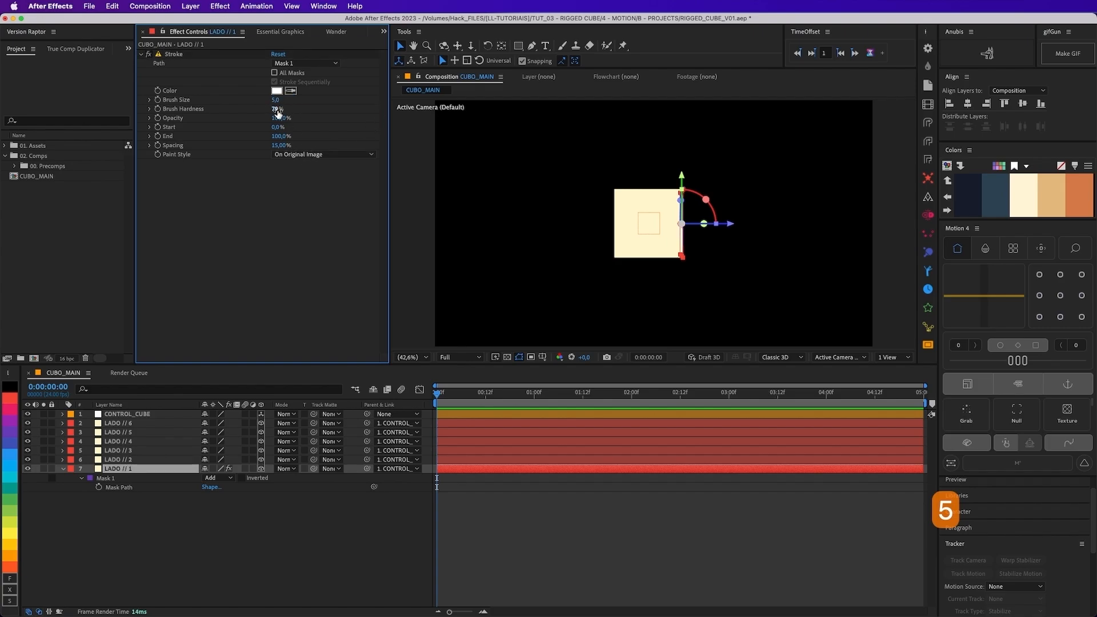
{"action": "type", "text": "100"}
{"action": "key", "text": "Return"}
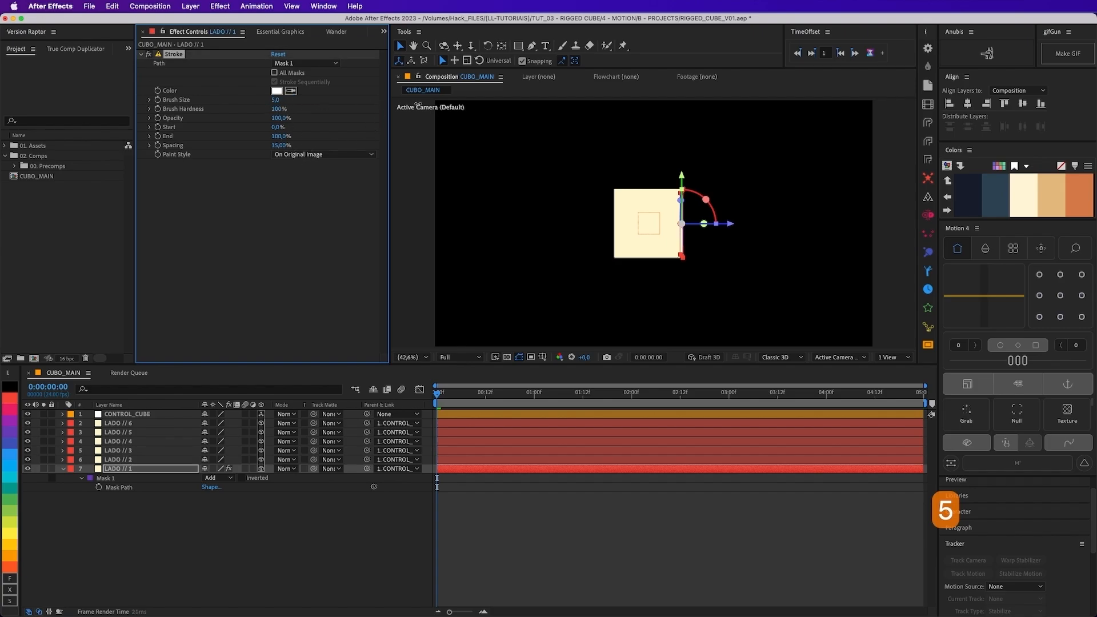
{"action": "left_click", "coordinate": [337, 154]}
{"action": "left_click", "coordinate": [314, 178]}
Step: Add a new mask to each of the layers LADO // 2 through LADO // 6
{"action": "left_click", "coordinate": [137, 461]}
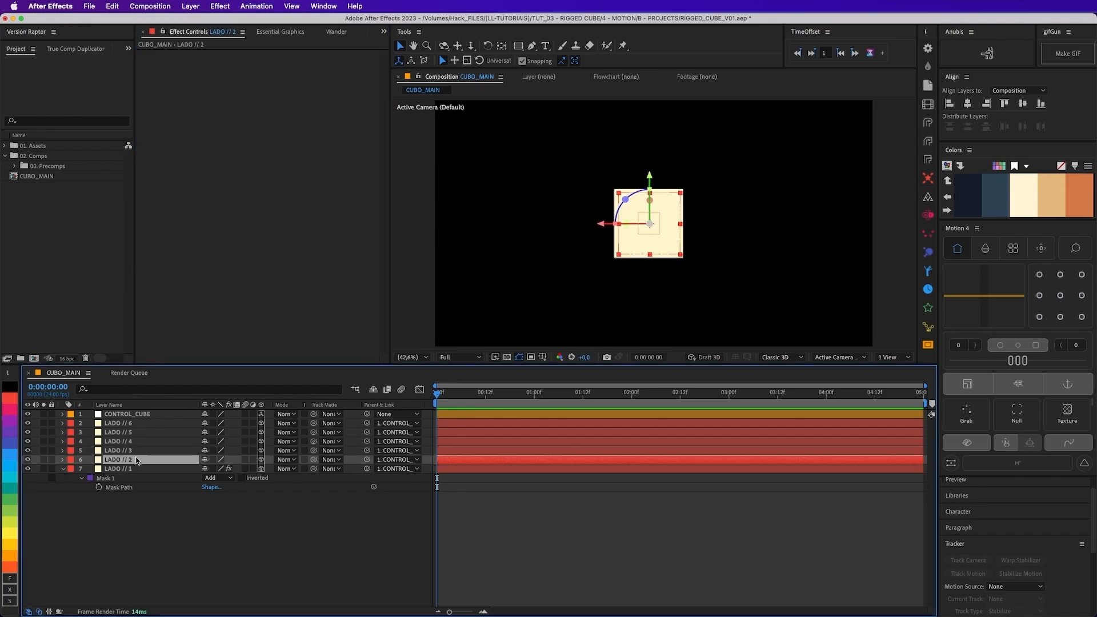
{"action": "key", "text": "super+shift+n"}
{"action": "left_click", "coordinate": [137, 451]}
{"action": "key", "text": "super+shift+n"}
{"action": "left_click", "coordinate": [139, 441]}
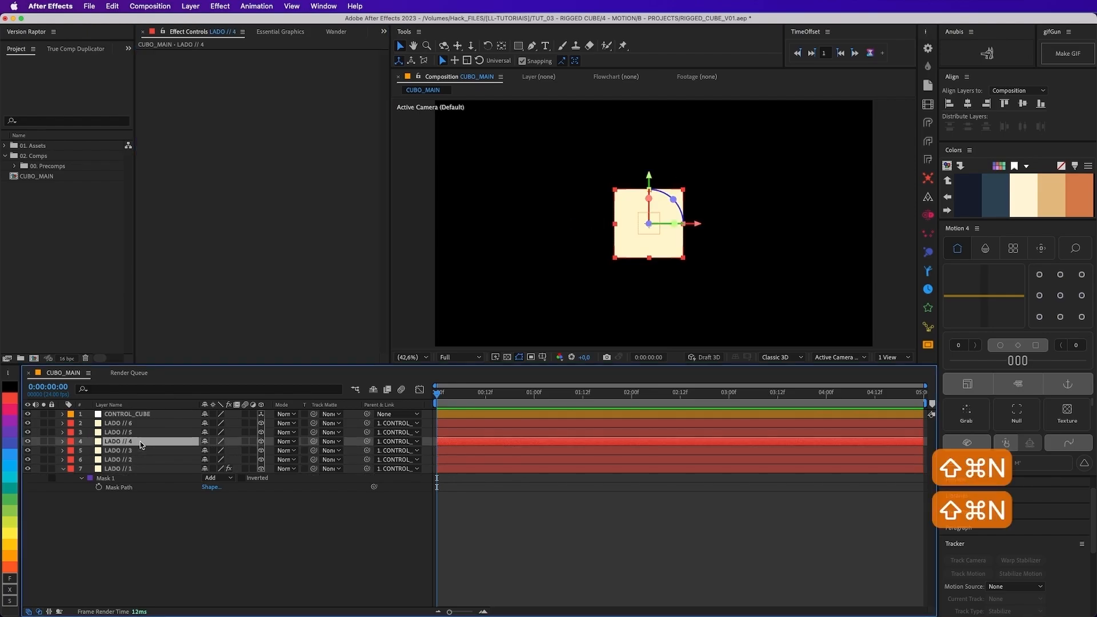
{"action": "key", "text": "super+shift+n"}
{"action": "left_click", "coordinate": [141, 434]}
{"action": "key", "text": "super+shift+n"}
{"action": "left_click", "coordinate": [141, 425]}
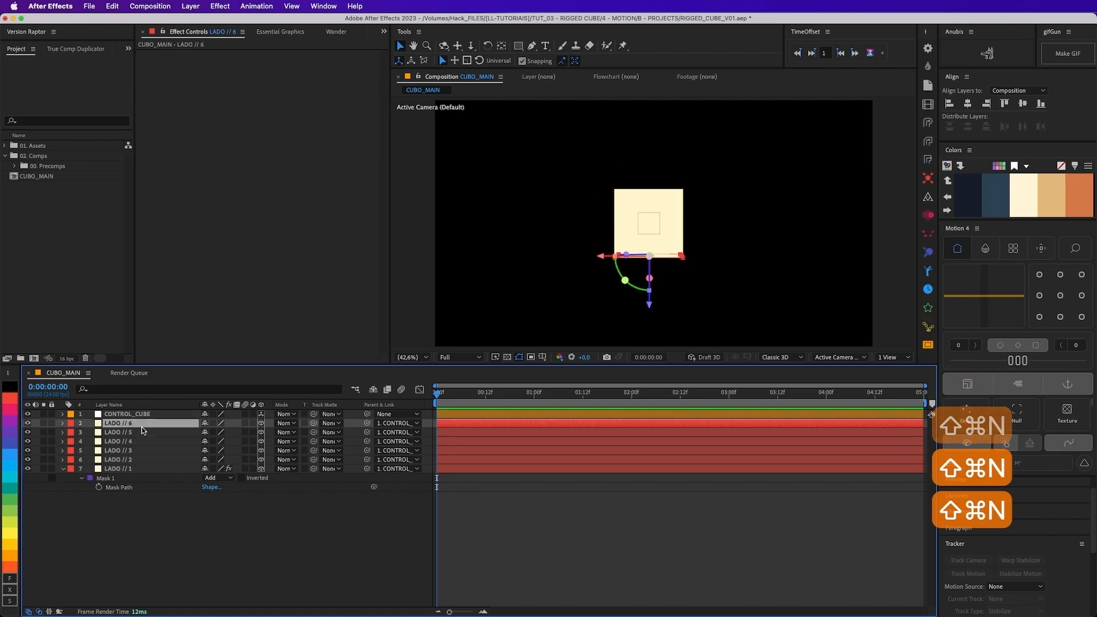
{"action": "key", "text": "super+shift+n"}
Step: Copy the Stroke effect from LADO // 1 onto the layers LADO // 2 through LADO // 6
{"action": "left_click", "coordinate": [140, 469]}
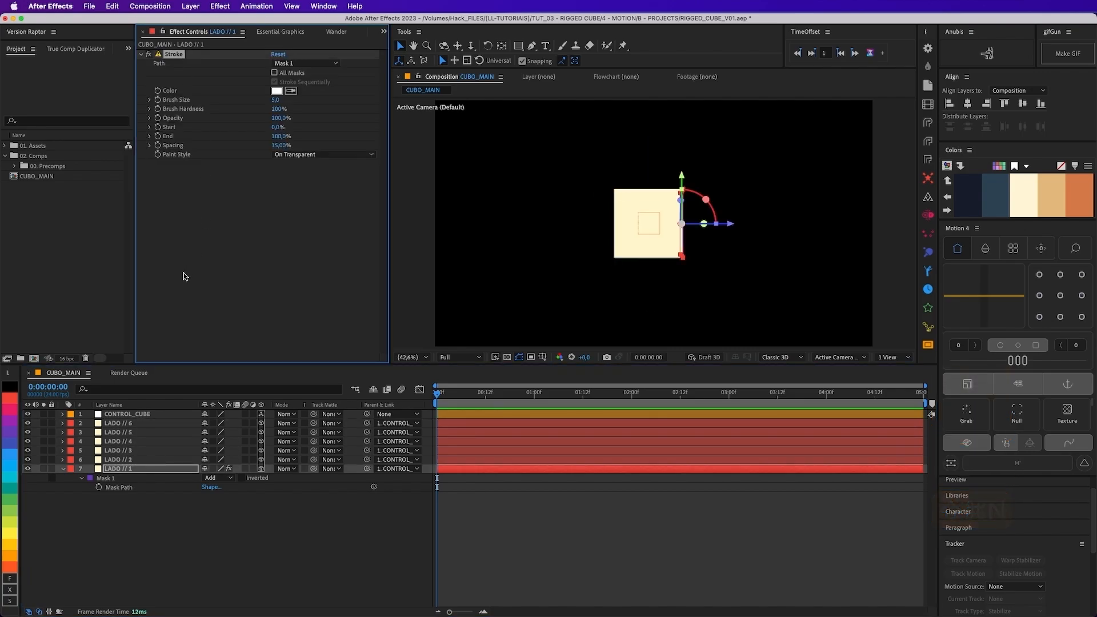
{"action": "key", "text": "super+c"}
{"action": "left_click", "coordinate": [124, 461]}
{"action": "left_click", "coordinate": [137, 426], "text": "shift"}
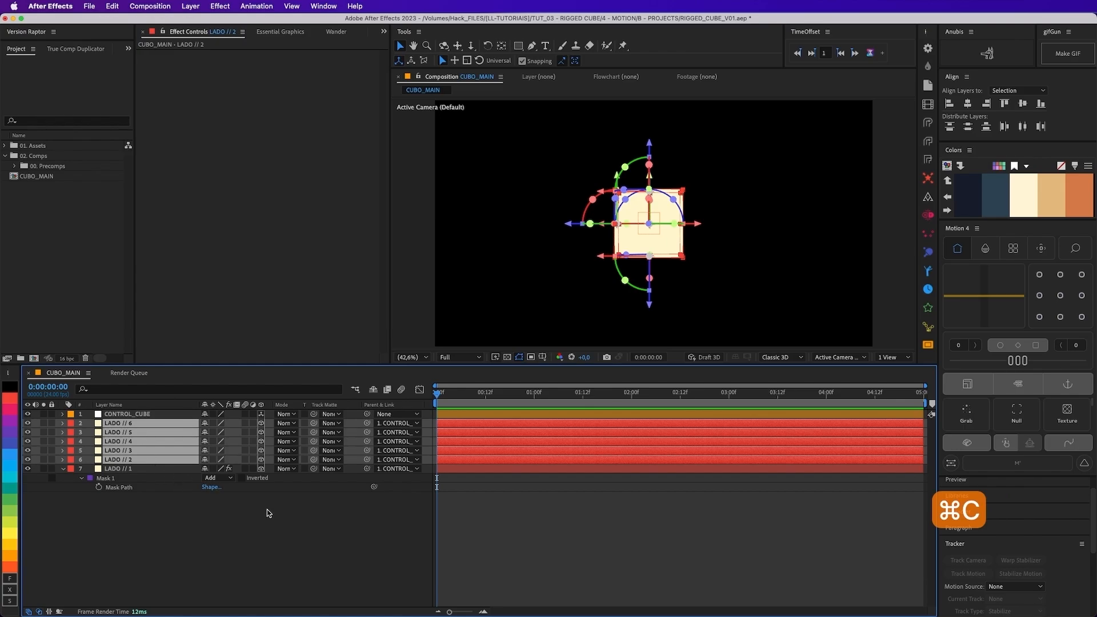
{"action": "key", "text": "super+v"}
{"action": "left_click", "coordinate": [693, 514]}
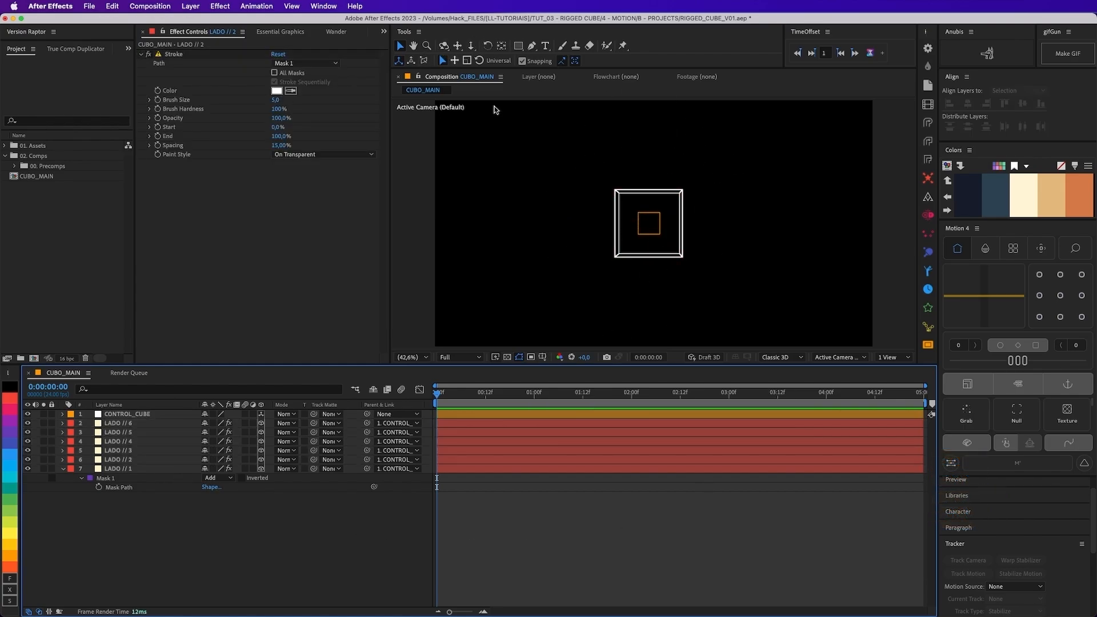
Step: View the wireframe cube at an angle and try stretching it lengthwise along one axis through the CONTROL_CUBE null
{"action": "key", "text": "c"}
{"action": "left_click_drag", "start_coordinate": [711, 166], "coordinate": [698, 186]}
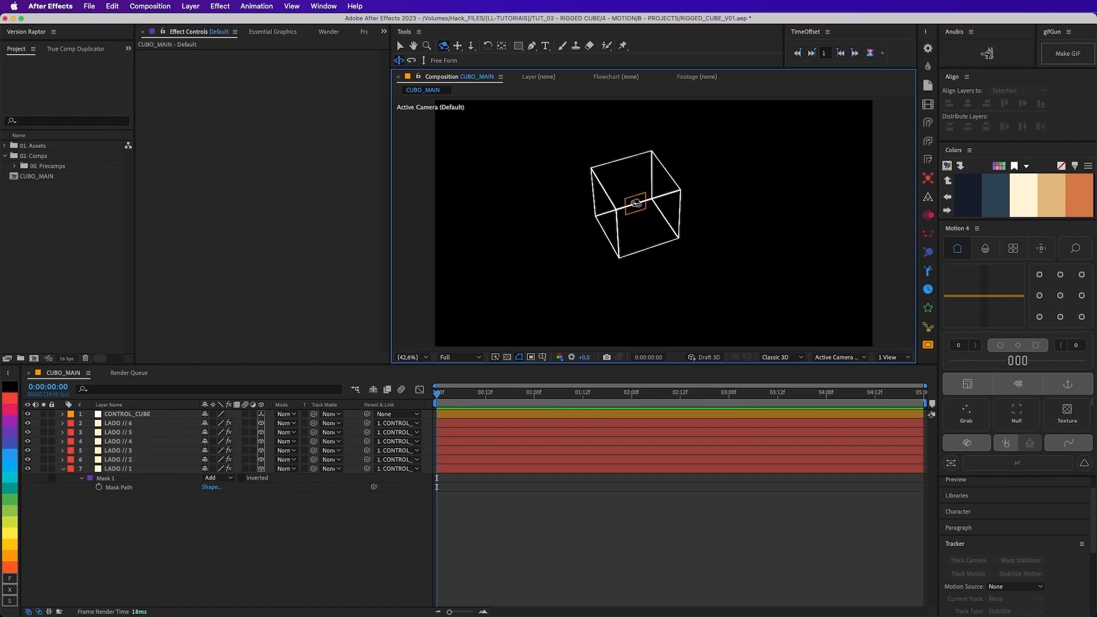
{"action": "key", "text": "v"}
{"action": "left_click", "coordinate": [653, 184]}
{"action": "left_click", "coordinate": [745, 193]}
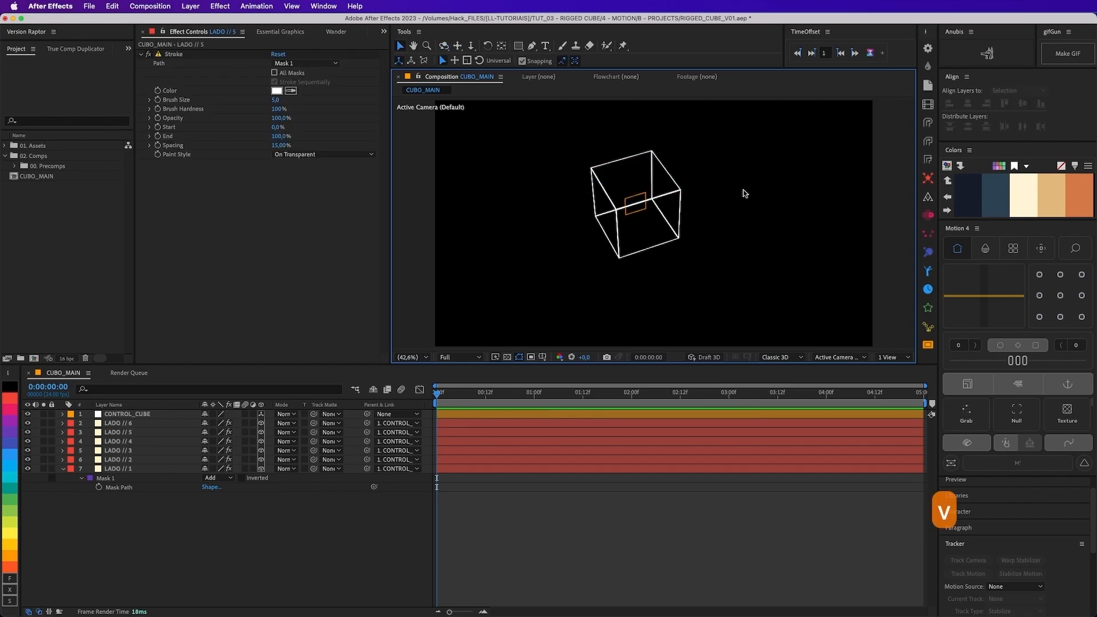
{"action": "left_click", "coordinate": [124, 414]}
{"action": "left_click_drag", "start_coordinate": [627, 208], "coordinate": [603, 212]}
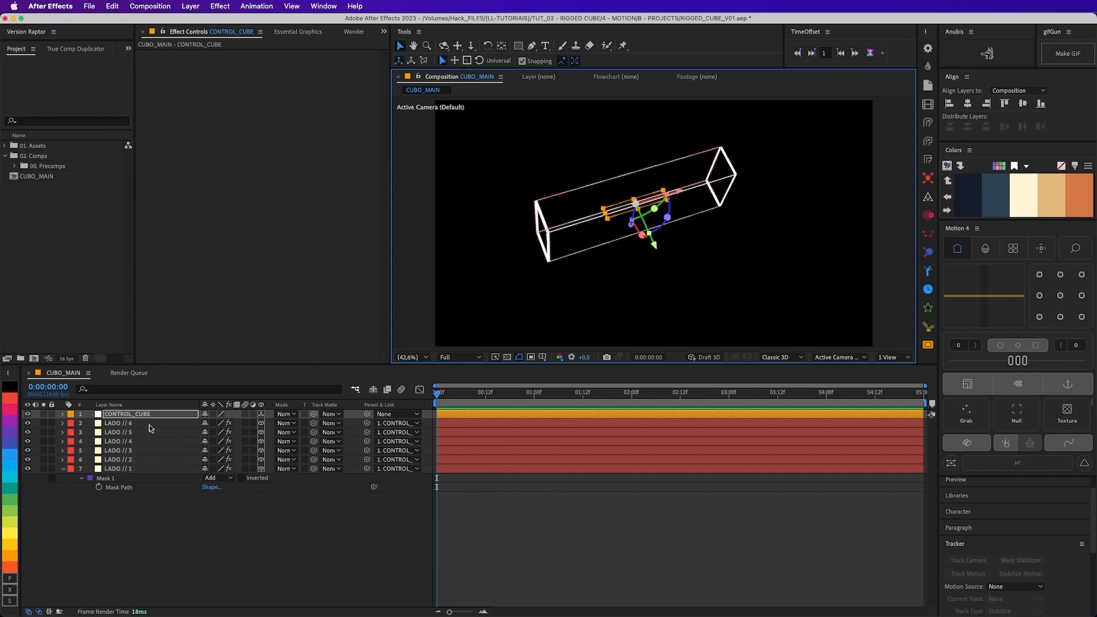
Step: Try continuous rasterization on all six LADO layers of the stretched cube
{"action": "key", "text": "super+Down"}
{"action": "left_click", "coordinate": [127, 469], "text": "shift"}
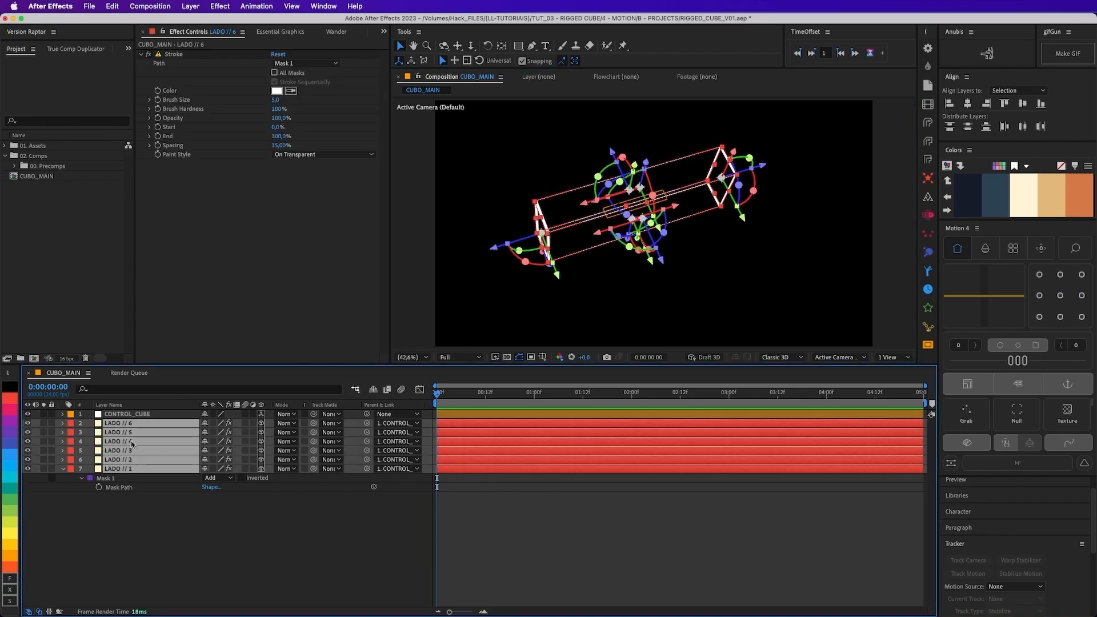
{"action": "left_click", "coordinate": [213, 423]}
{"action": "left_click", "coordinate": [714, 199]}
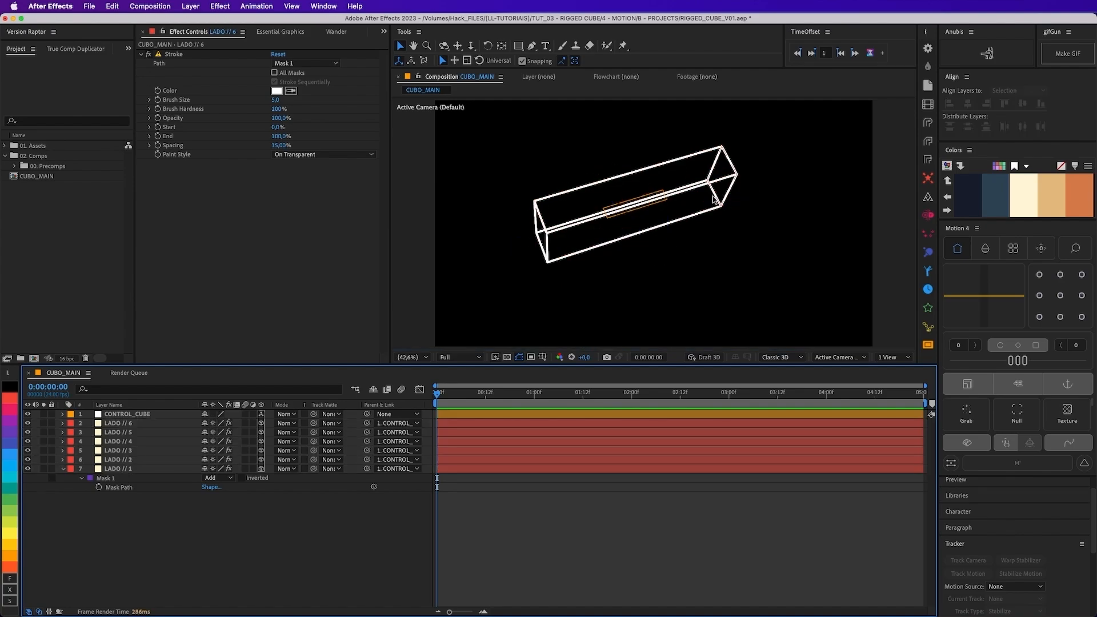
Step: Undo the continuous rasterization and the stretching of the CONTROL_CUBE null
{"action": "key", "text": "super+z"}
{"action": "key", "text": "super+z"}
{"action": "key", "text": "super+z"}
{"action": "key", "text": "super+z"}
{"action": "key", "text": "super+z"}
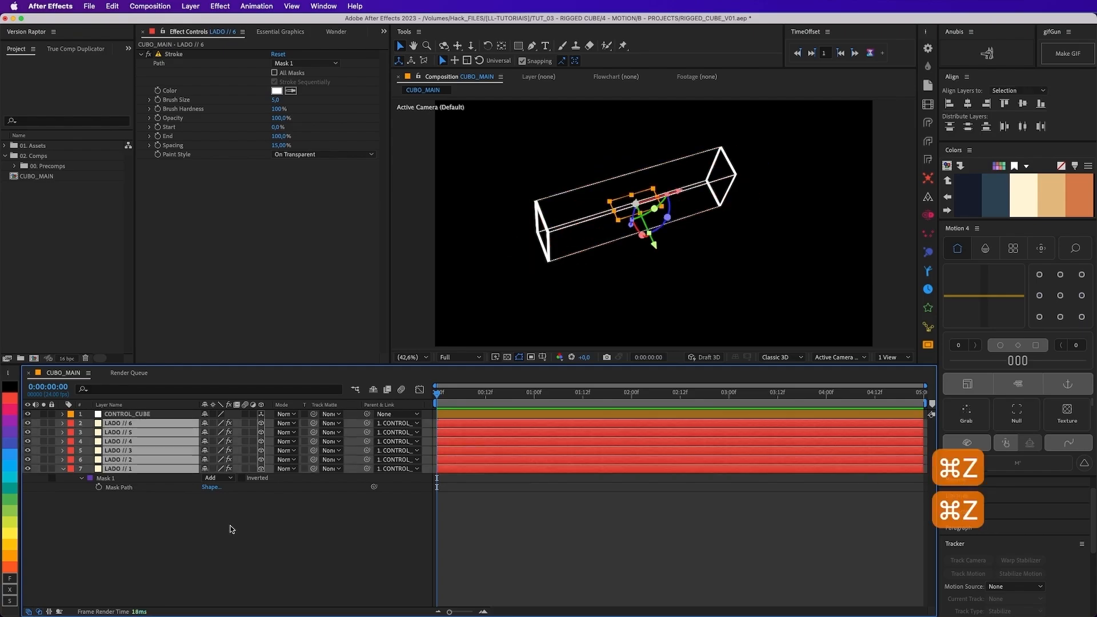
{"action": "key", "text": "super+z"}
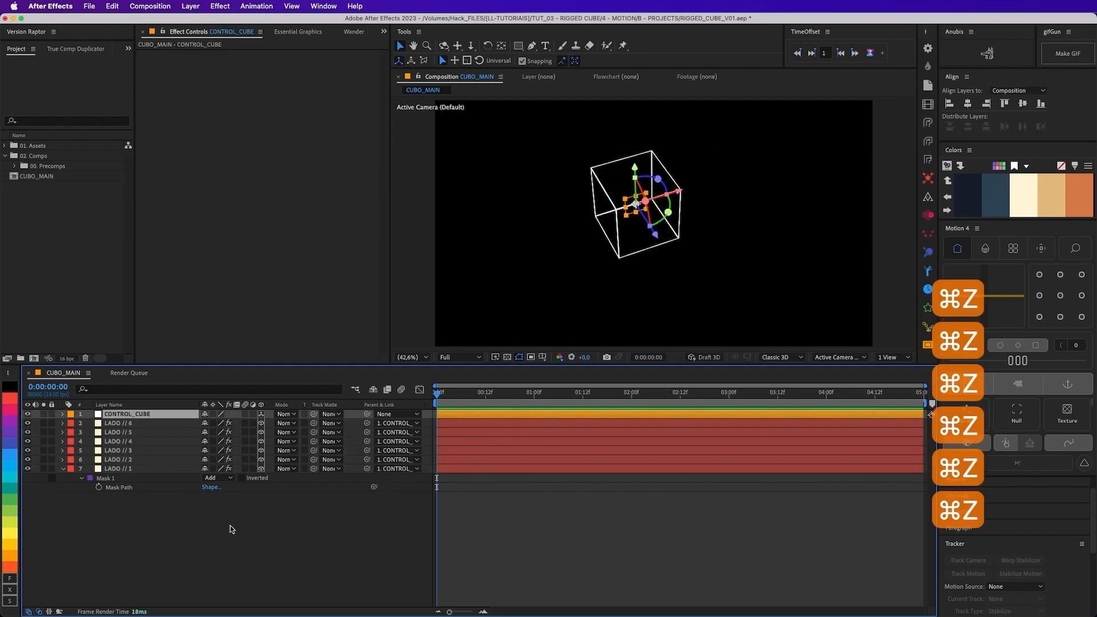
Step: Enable continuous rasterization on the layers LADO // 1 through LADO // 6 and select the CONTROL_CUBE null
{"action": "left_click", "coordinate": [131, 423]}
{"action": "left_click", "coordinate": [131, 469], "text": "shift"}
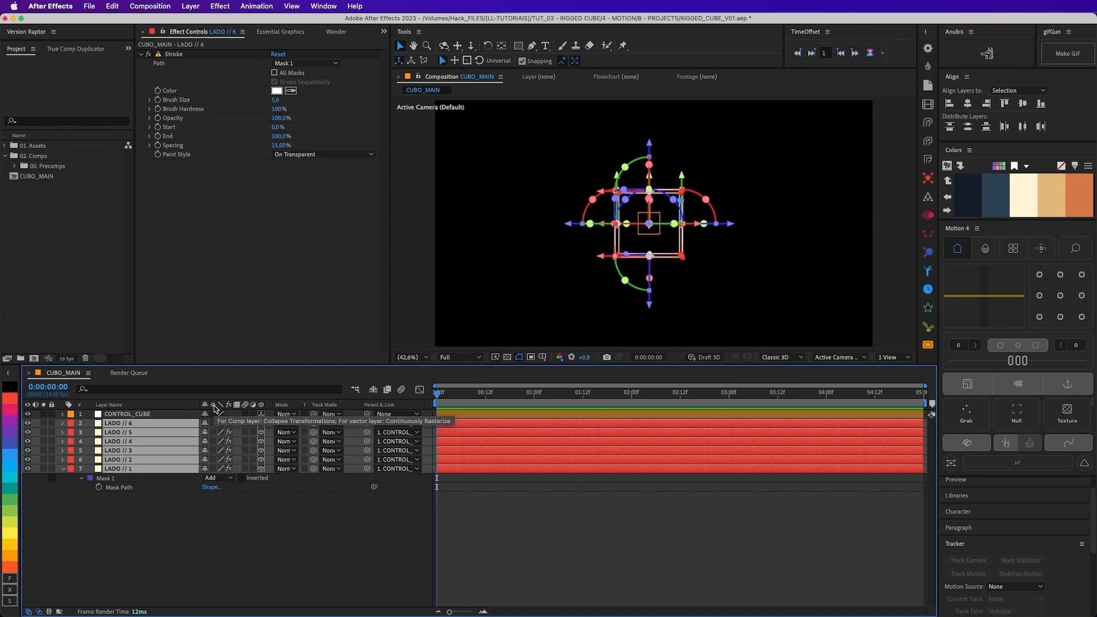
{"action": "left_click_drag", "start_coordinate": [213, 423], "coordinate": [213, 468]}
{"action": "left_click", "coordinate": [558, 235]}
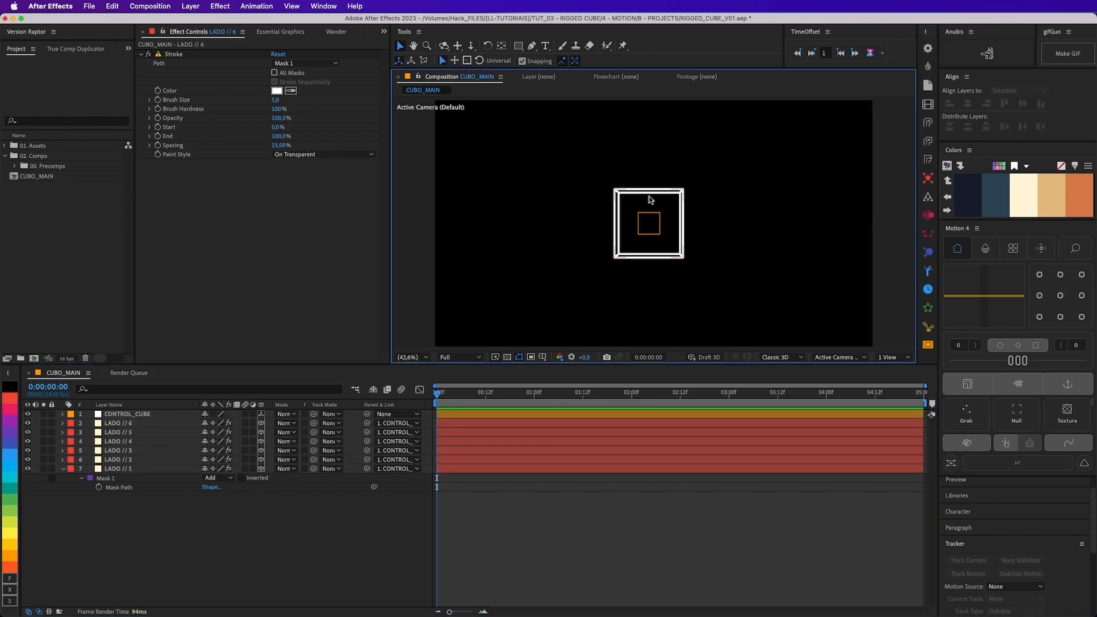
{"action": "left_click", "coordinate": [132, 414]}
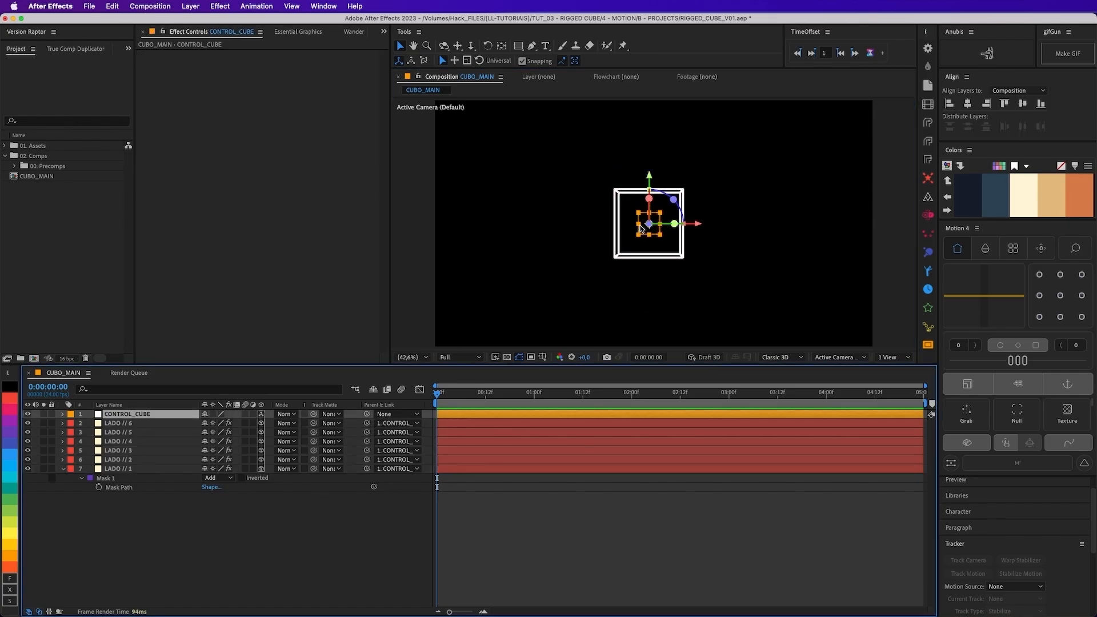
Step: Try stretching the cube widthwise and tilting it through the CONTROL_CUBE null, and undo both changes
{"action": "left_click_drag", "start_coordinate": [629, 224], "coordinate": [598, 229]}
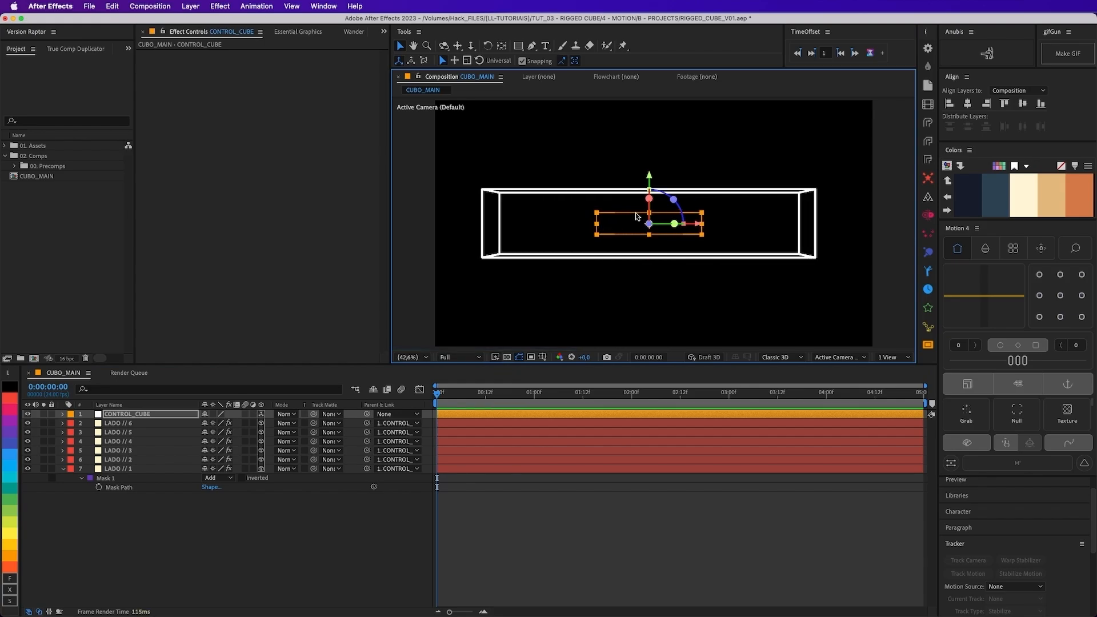
{"action": "left_click_drag", "start_coordinate": [649, 199], "coordinate": [634, 220]}
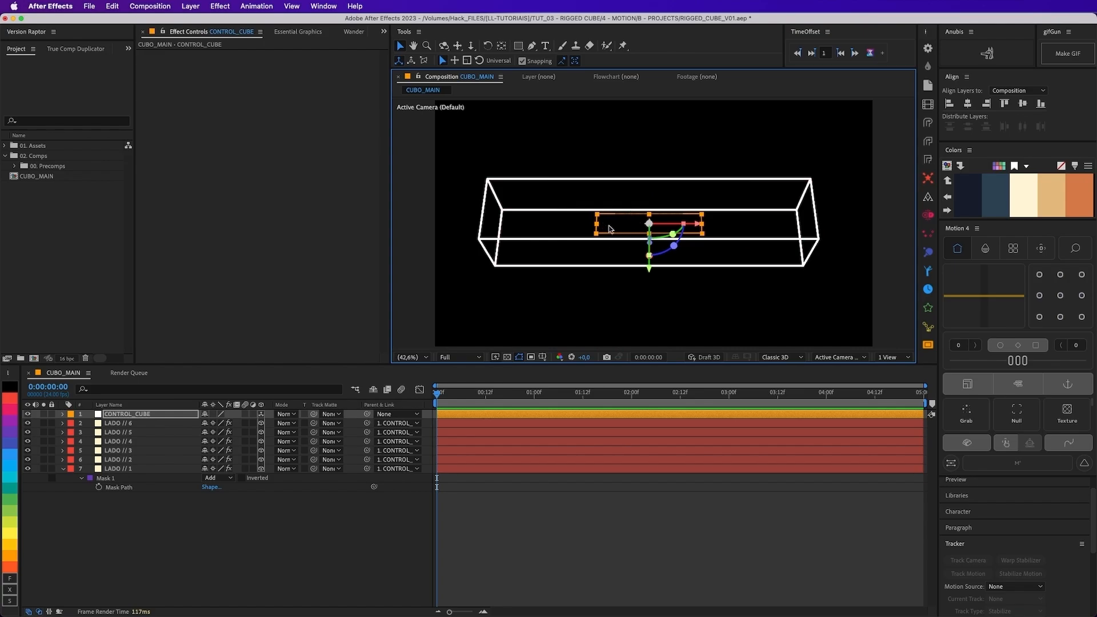
{"action": "key", "text": "super+z"}
{"action": "key", "text": "super+z"}
{"action": "left_click", "coordinate": [218, 540]}
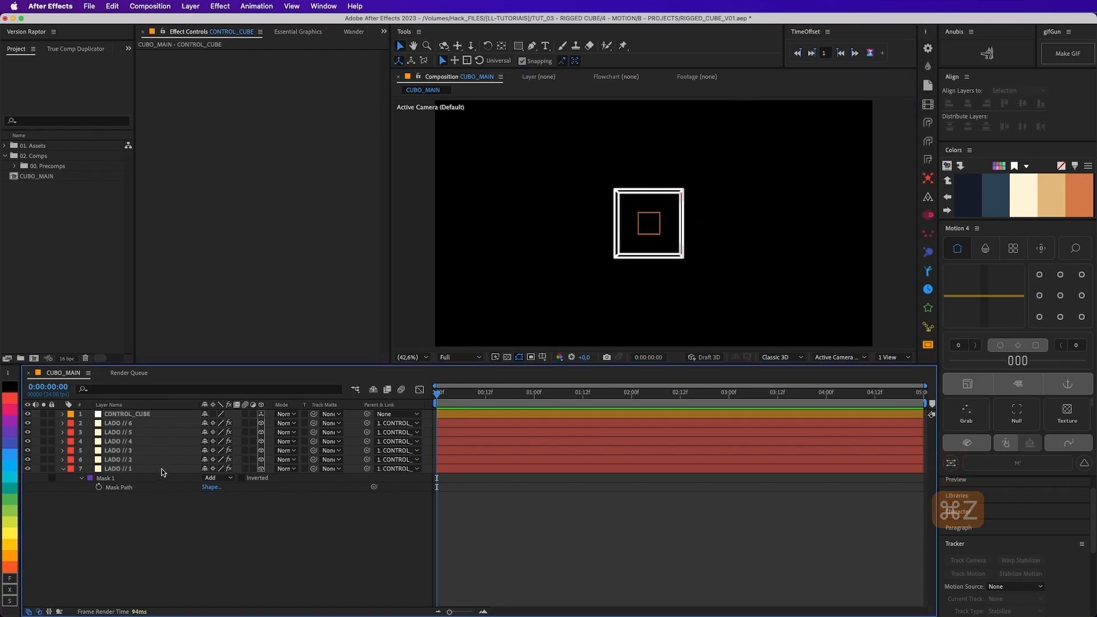
Step: Collapse the LADO // 1 properties and add a Slider Control effect to the CONTROL_CUBE null
{"action": "left_click", "coordinate": [64, 468]}
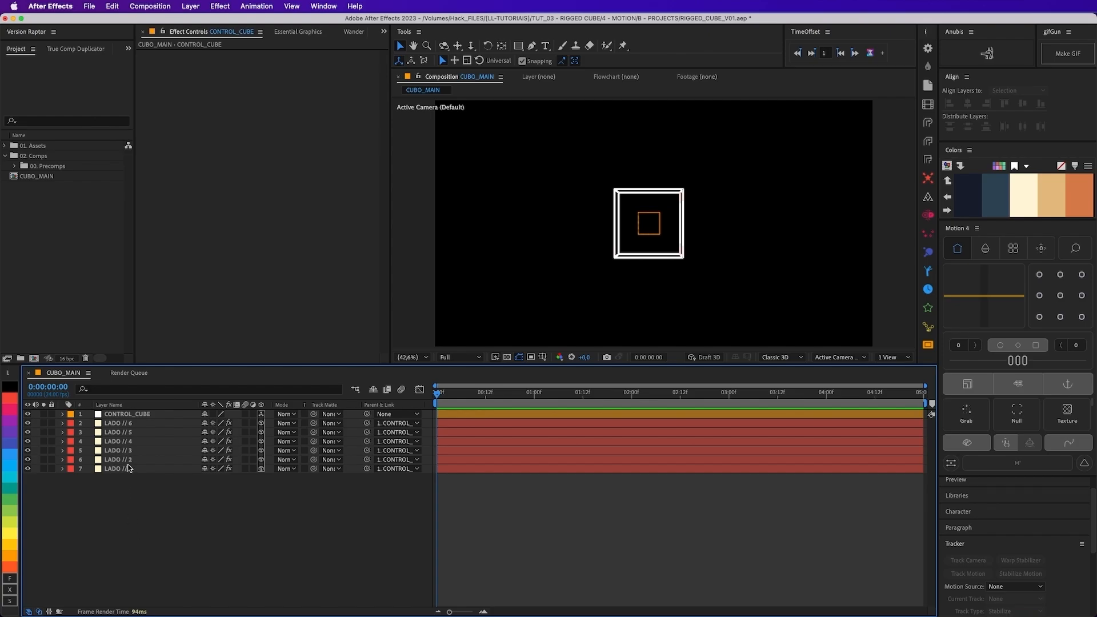
{"action": "left_click", "coordinate": [129, 468]}
{"action": "left_click", "coordinate": [145, 415]}
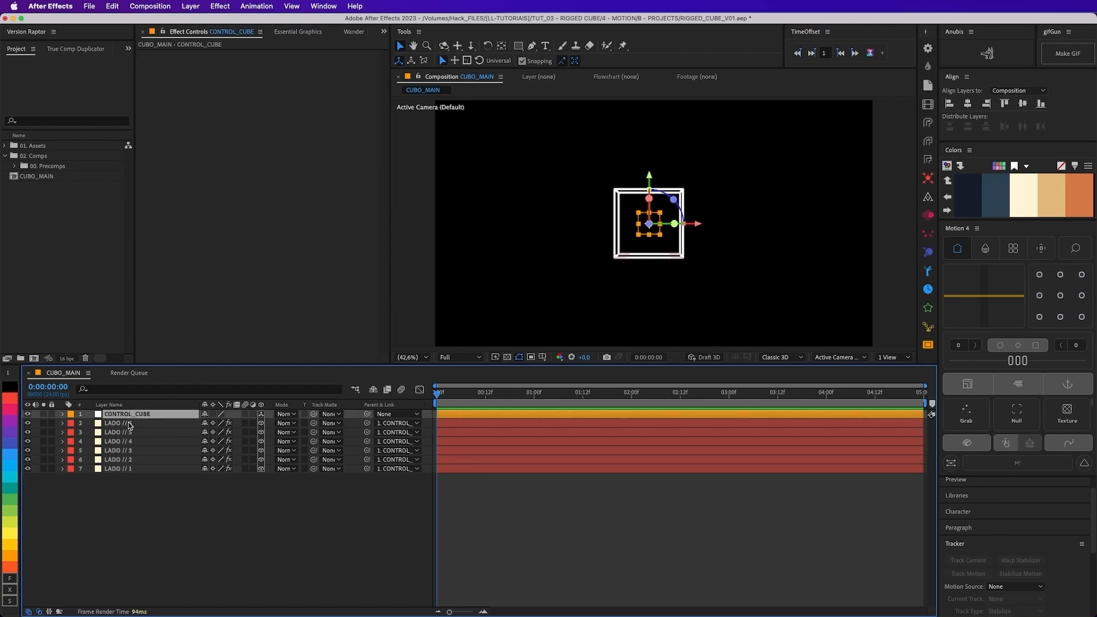
{"action": "key", "text": "ctrl+space"}
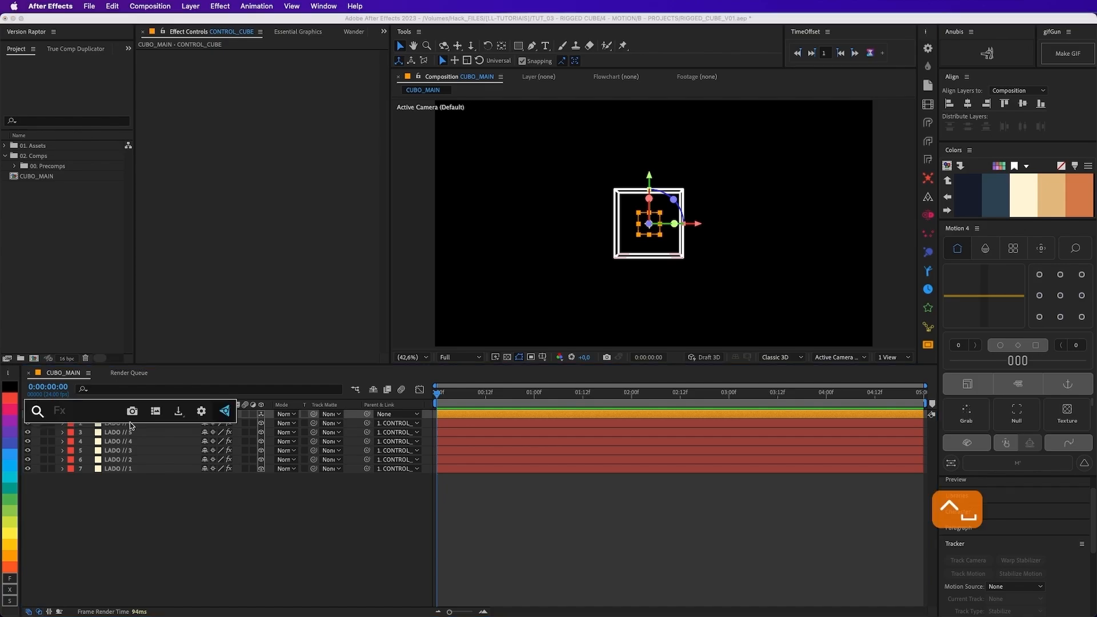
{"action": "type", "text": "slide"}
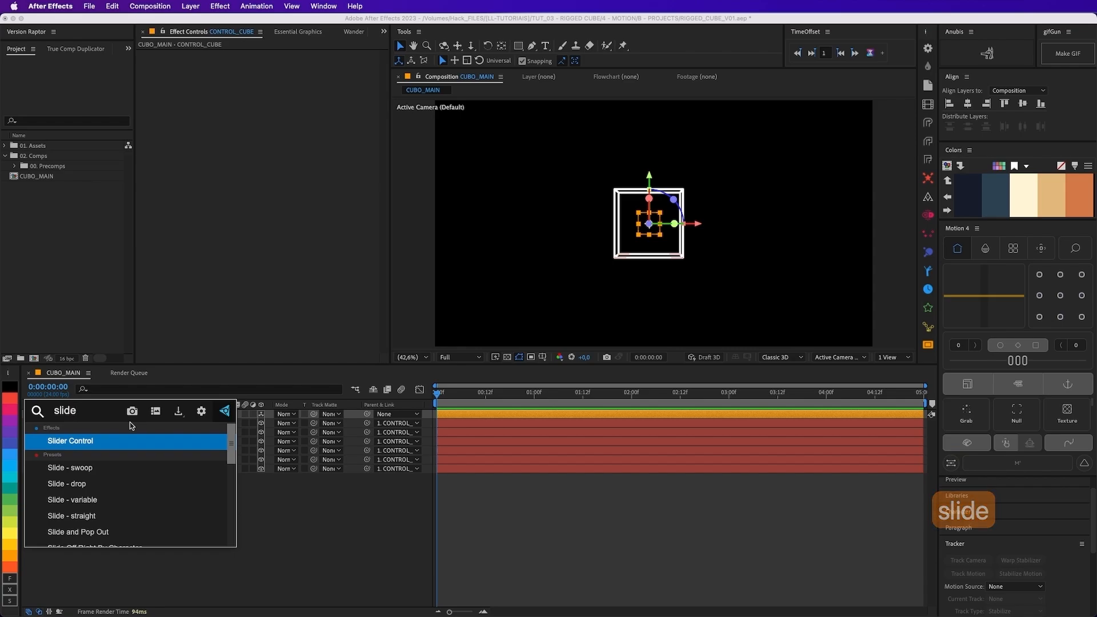
{"action": "key", "text": "Return"}
Step: Add a Color Control effect to the CONTROL_CUBE null
{"action": "key", "text": "ctrl+space"}
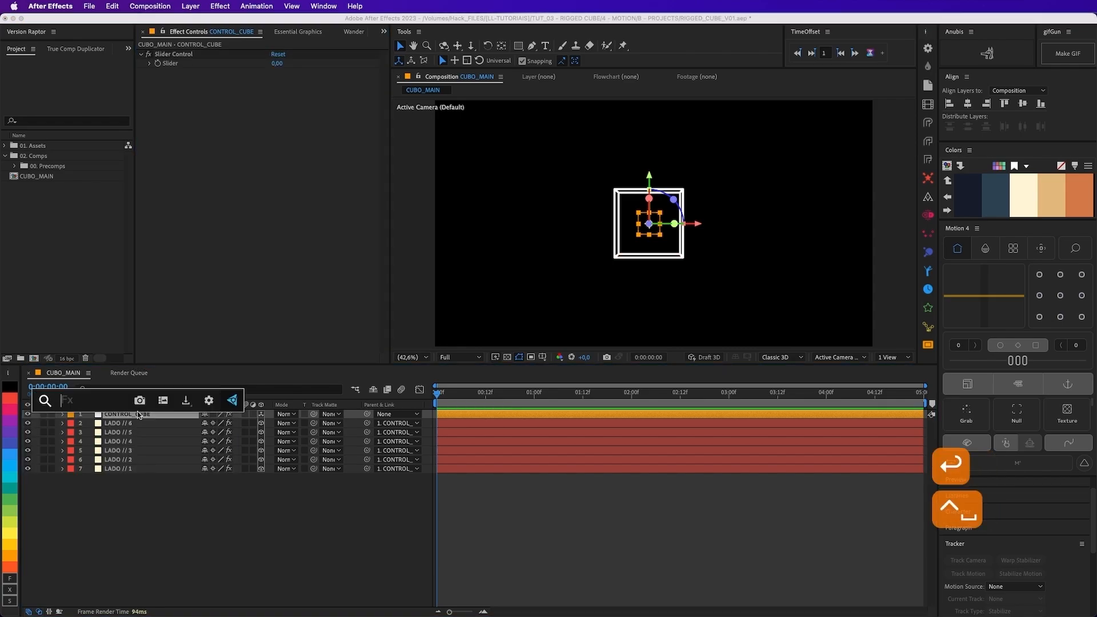
{"action": "type", "text": "colorc"}
{"action": "key", "text": "BackSpace"}
{"action": "type", "text": "con"}
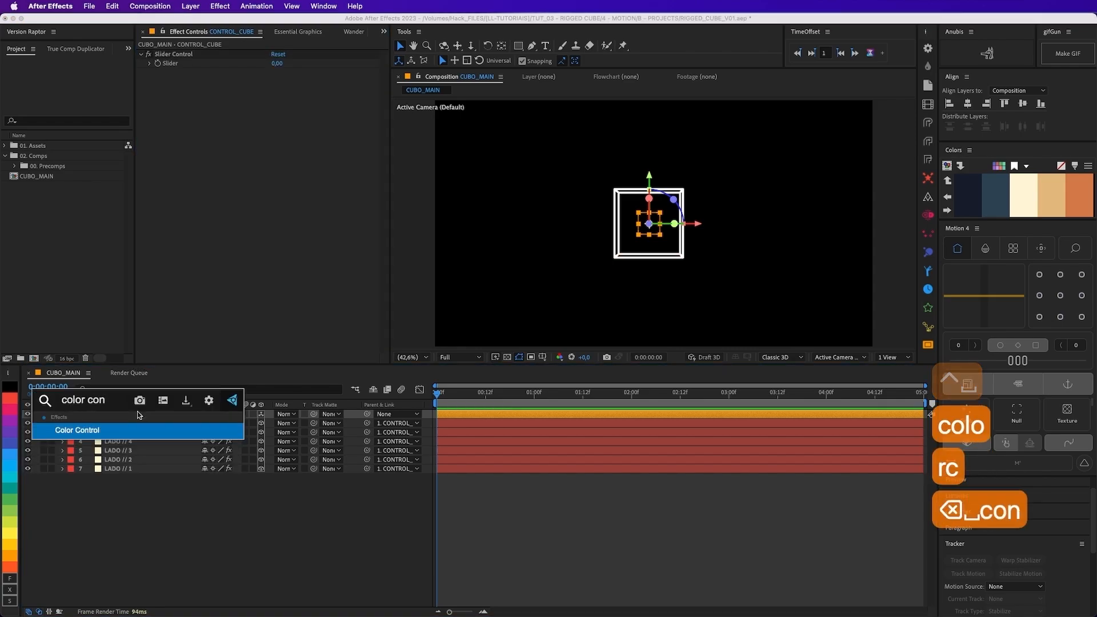
{"action": "key", "text": "Return"}
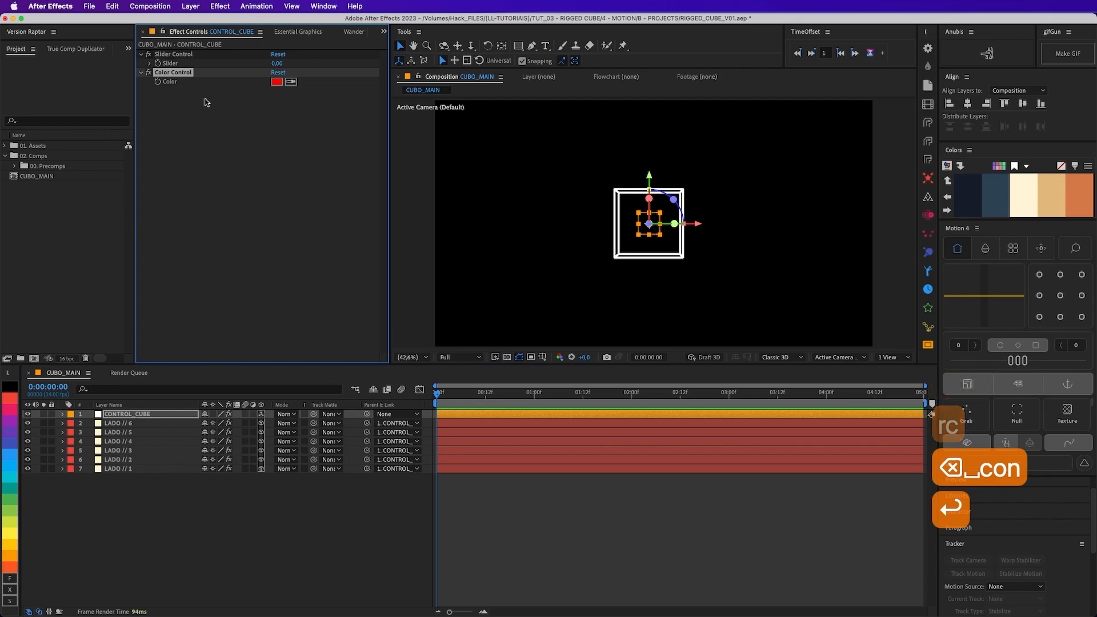
Step: Remove the Color Control effect from the CONTROL_CUBE null and clear the selection
{"action": "key", "text": "Delete"}
{"action": "left_click", "coordinate": [211, 514]}
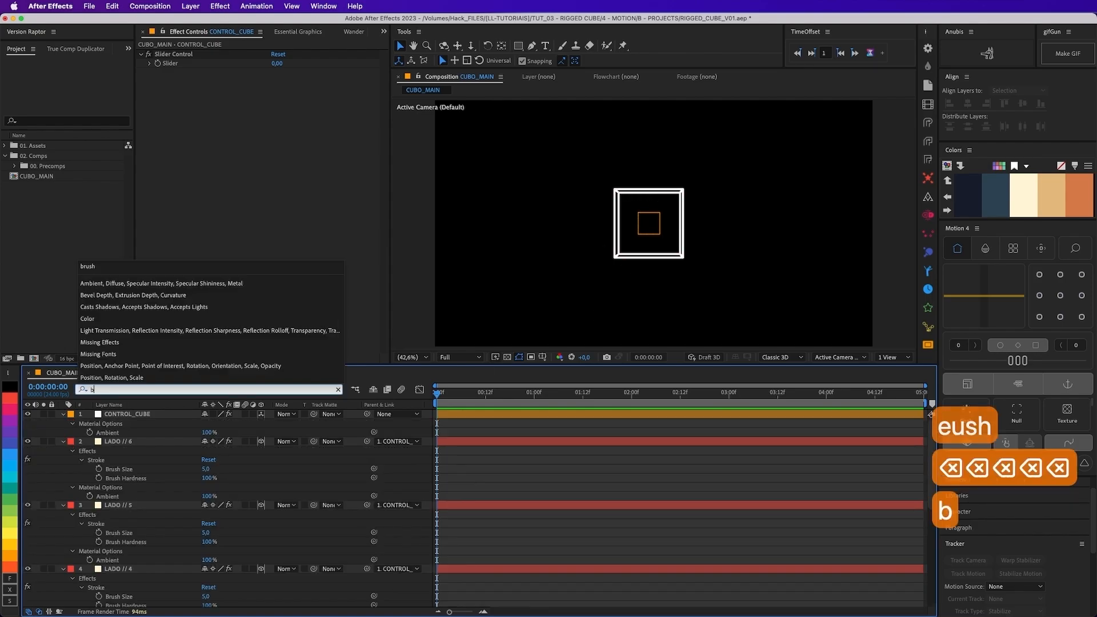
Step: Filter the layer properties of CUBO_MAIN by "brush"
{"action": "left_click", "coordinate": [110, 391]}
{"action": "type", "text": "brush"}
{"action": "key", "text": "BackSpace"}
{"action": "key", "text": "BackSpace"}
{"action": "key", "text": "BackSpace"}
{"action": "key", "text": "BackSpace"}
{"action": "key", "text": "BackSpace"}
{"action": "type", "text": "brush"}
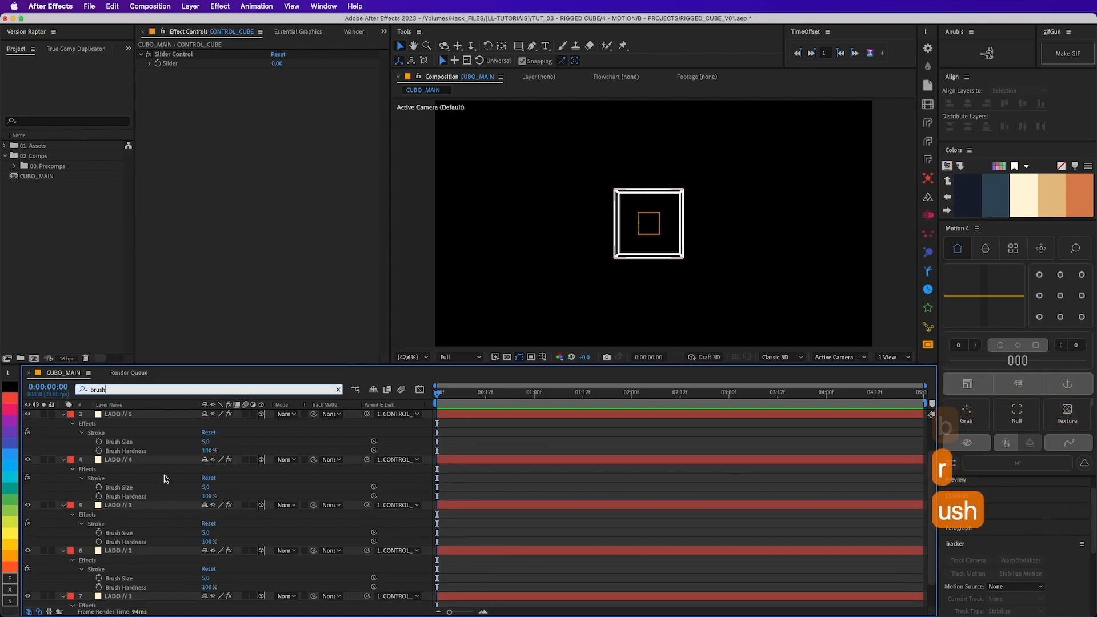
{"action": "scroll", "coordinate": [139, 466], "scroll_direction": "up", "scroll_amount": 3}
Step: Collapse the filtered LADO layers and show only the brush properties of LADO // 1
{"action": "key", "text": "super+a"}
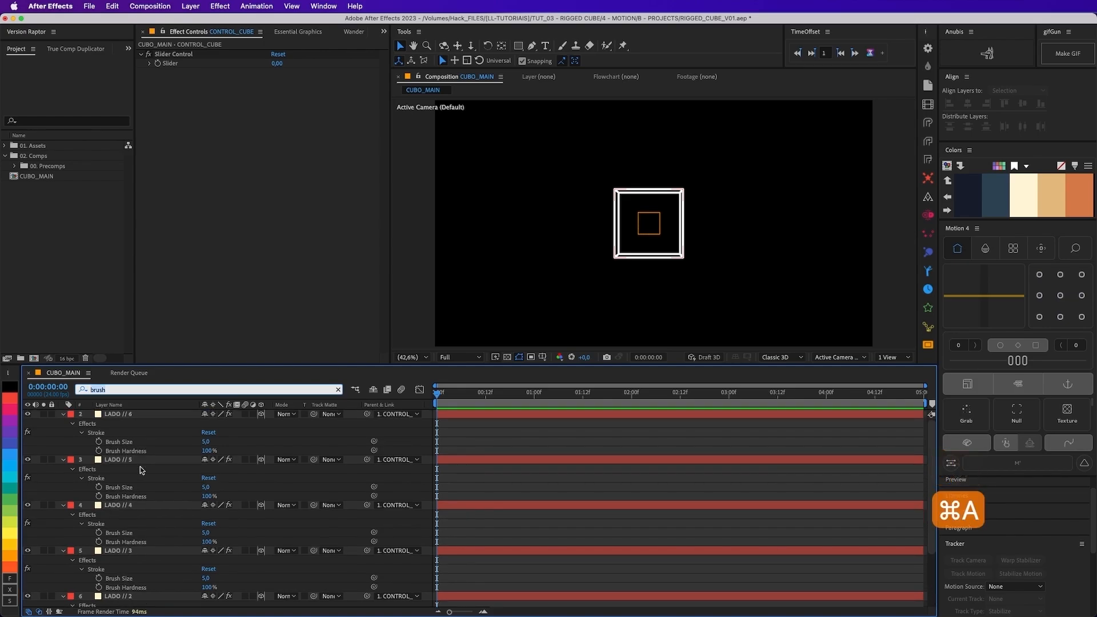
{"action": "key", "text": "super+a"}
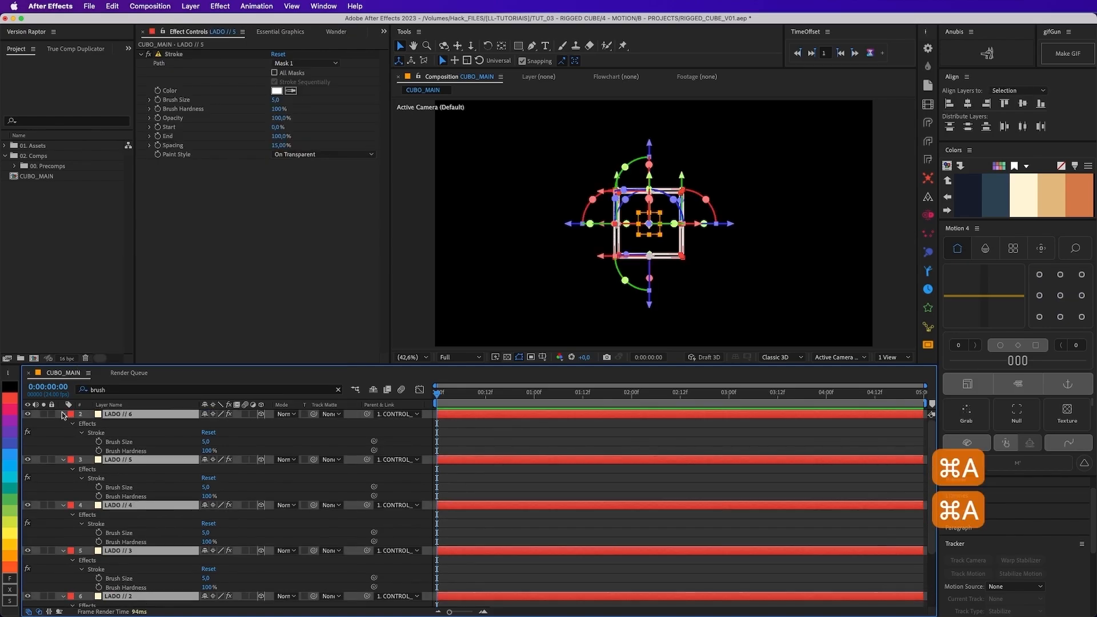
{"action": "left_click", "coordinate": [62, 412]}
{"action": "left_click", "coordinate": [85, 484]}
{"action": "left_click", "coordinate": [60, 461]}
{"action": "left_click", "coordinate": [114, 440]}
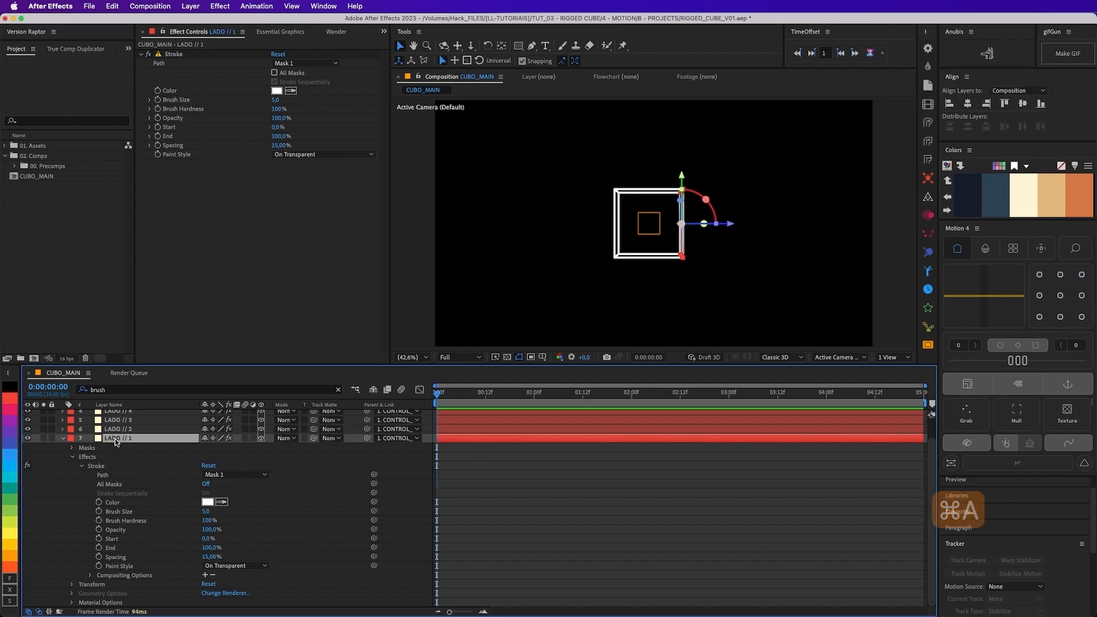
{"action": "left_click", "coordinate": [121, 390]}
{"action": "key", "text": "Return"}
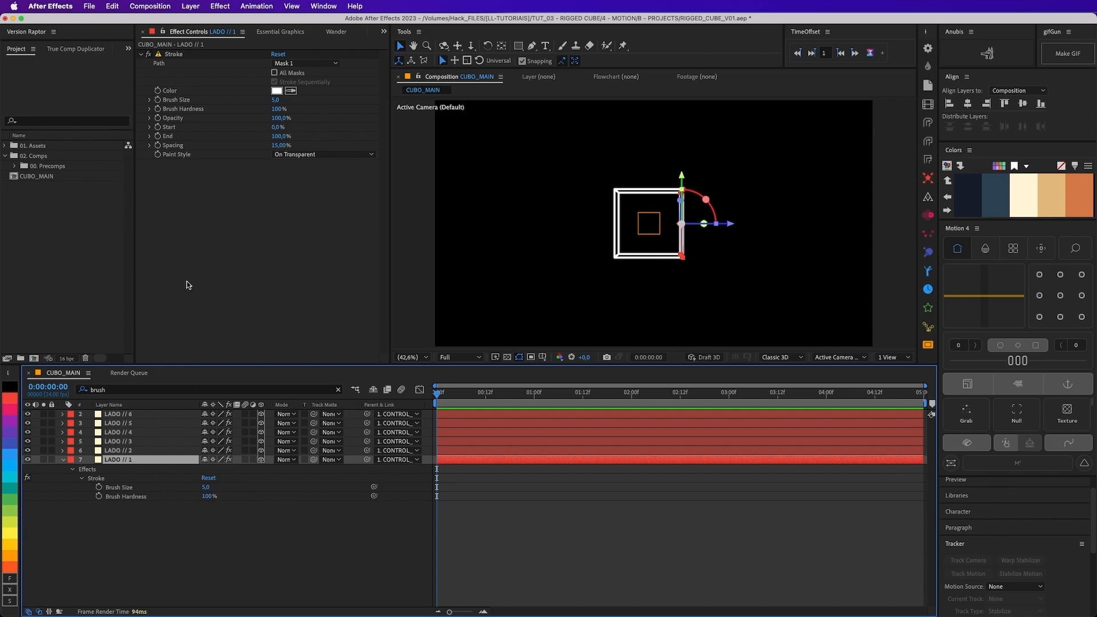
Step: Clear the "brush" filter and lock the effect controls display to the CONTROL_CUBE null
{"action": "left_click", "coordinate": [338, 390]}
{"action": "left_click", "coordinate": [131, 415]}
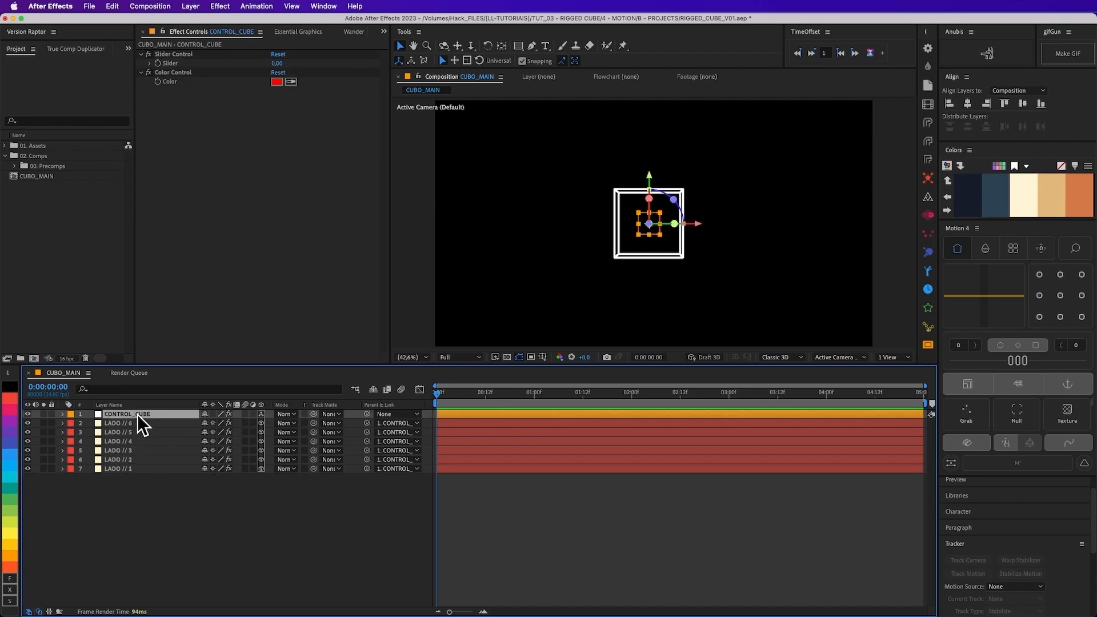
{"action": "left_click", "coordinate": [160, 31]}
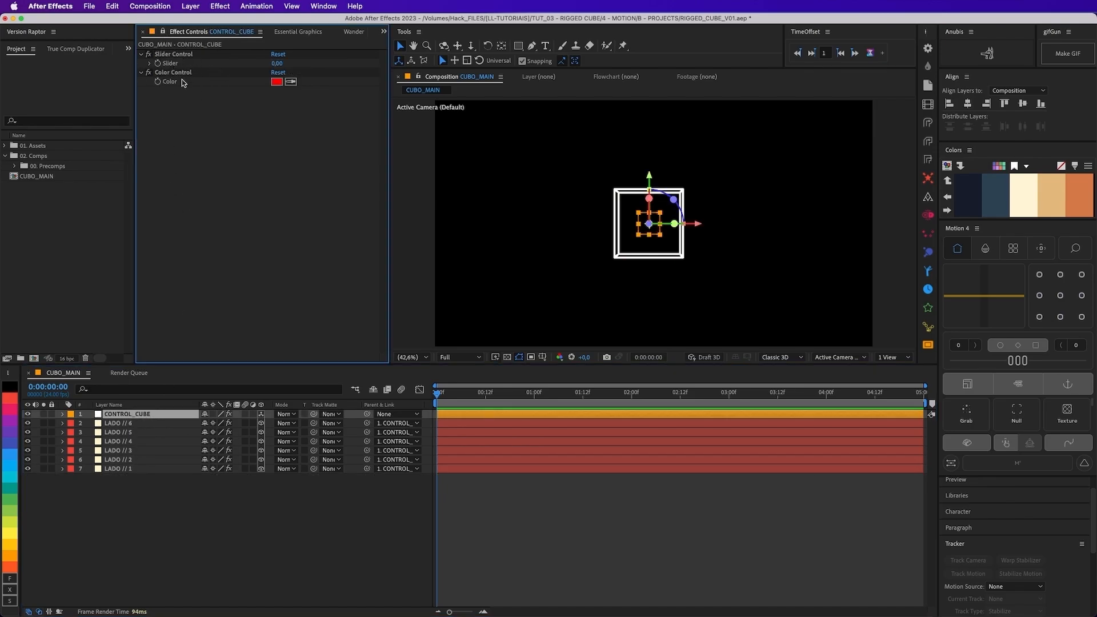
Step: Filter LADO // 1 by "brush" and link its Stroke Brush Size by expression to the Slider Control on CONTROL_CUBE
{"action": "left_click", "coordinate": [114, 468]}
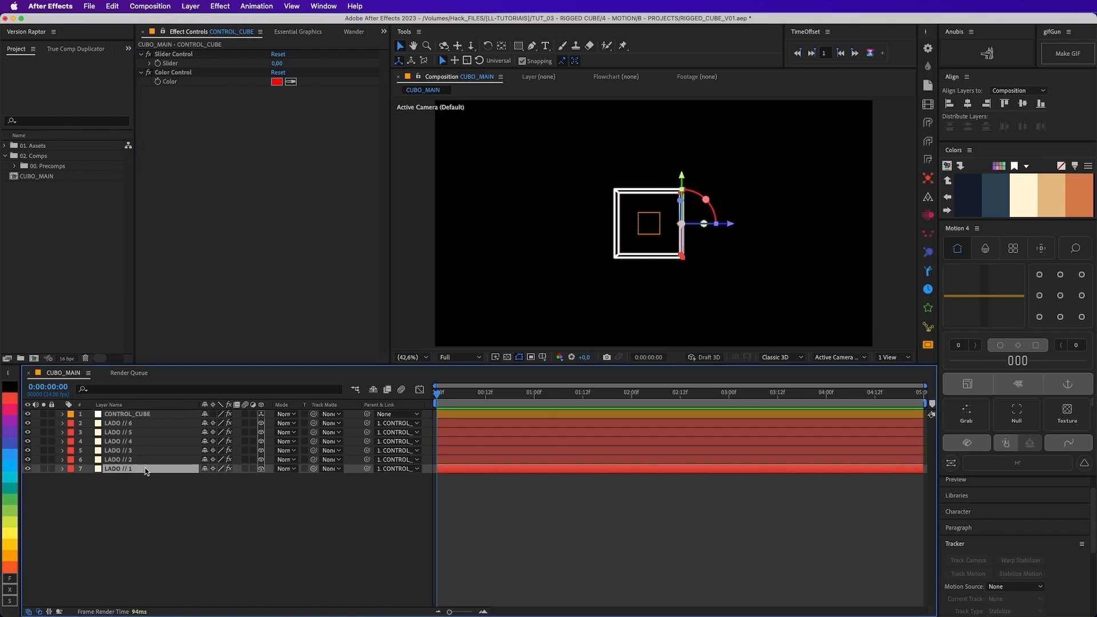
{"action": "left_click", "coordinate": [121, 388]}
{"action": "type", "text": "brush"}
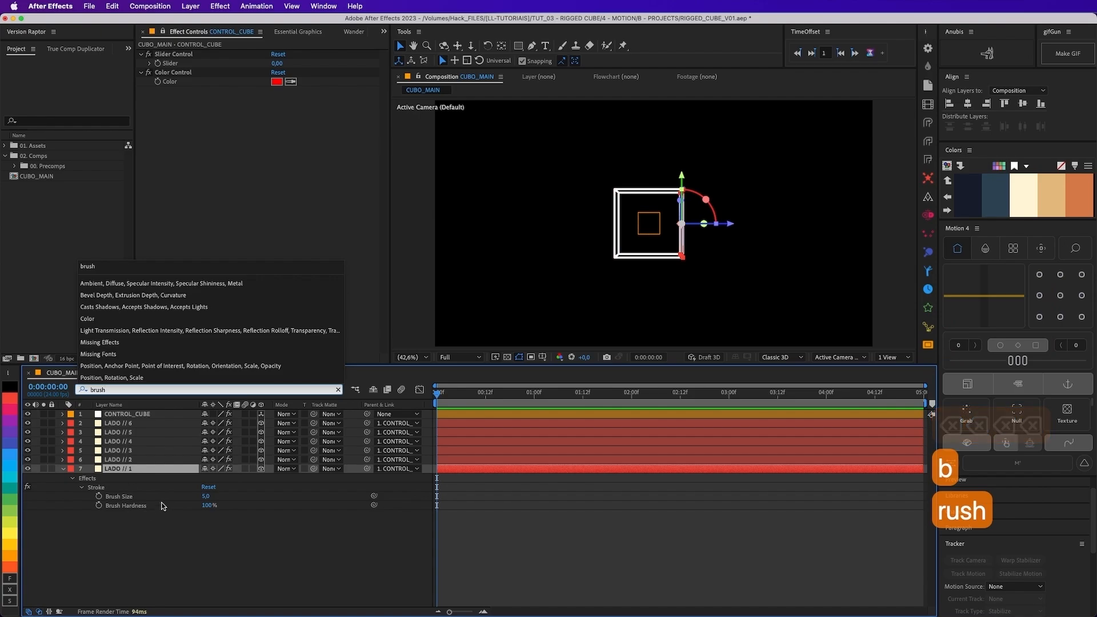
{"action": "left_click", "coordinate": [136, 498]}
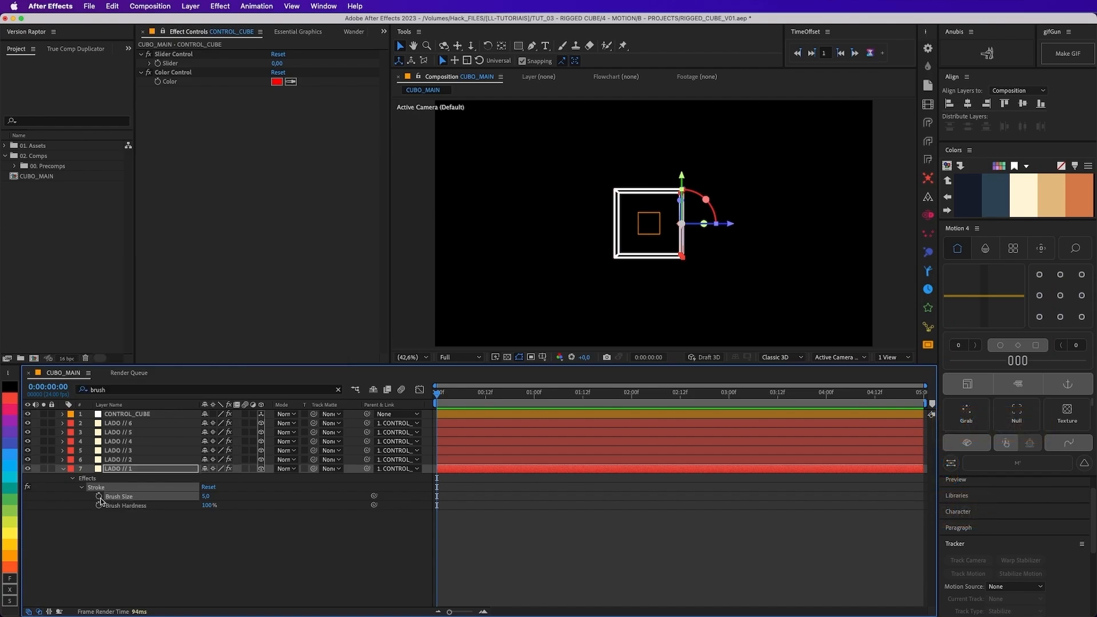
{"action": "left_click", "coordinate": [99, 497], "text": "alt"}
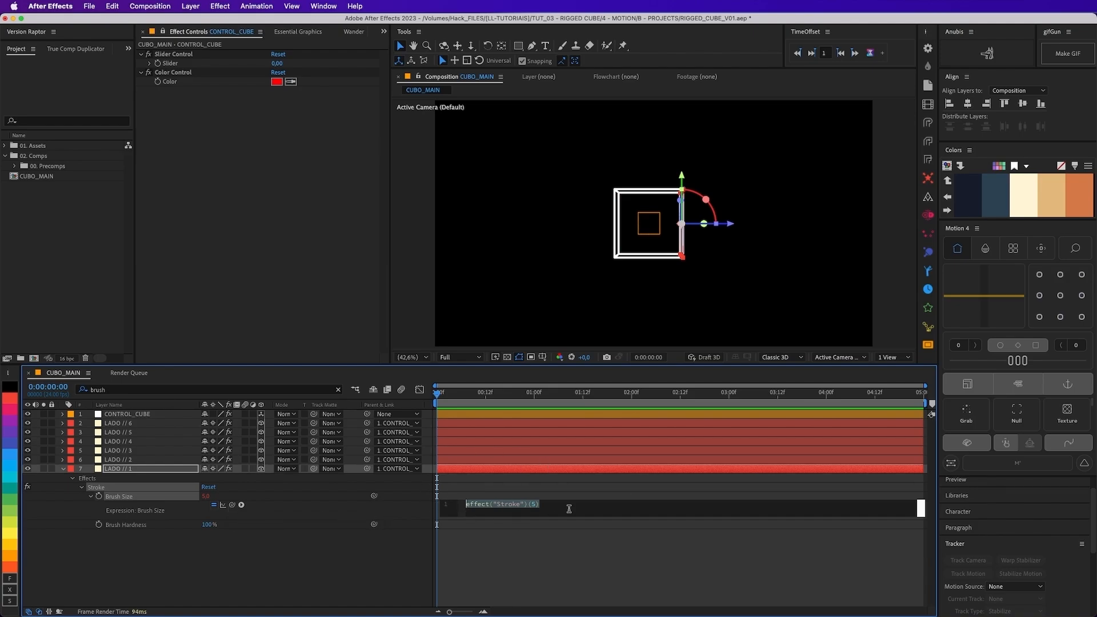
{"action": "mouse_move", "coordinate": [232, 505]}
{"action": "left_mouse_down"}
{"action": "mouse_move", "coordinate": [164, 55]}
{"action": "mouse_move", "coordinate": [174, 65]}
{"action": "left_mouse_up"}
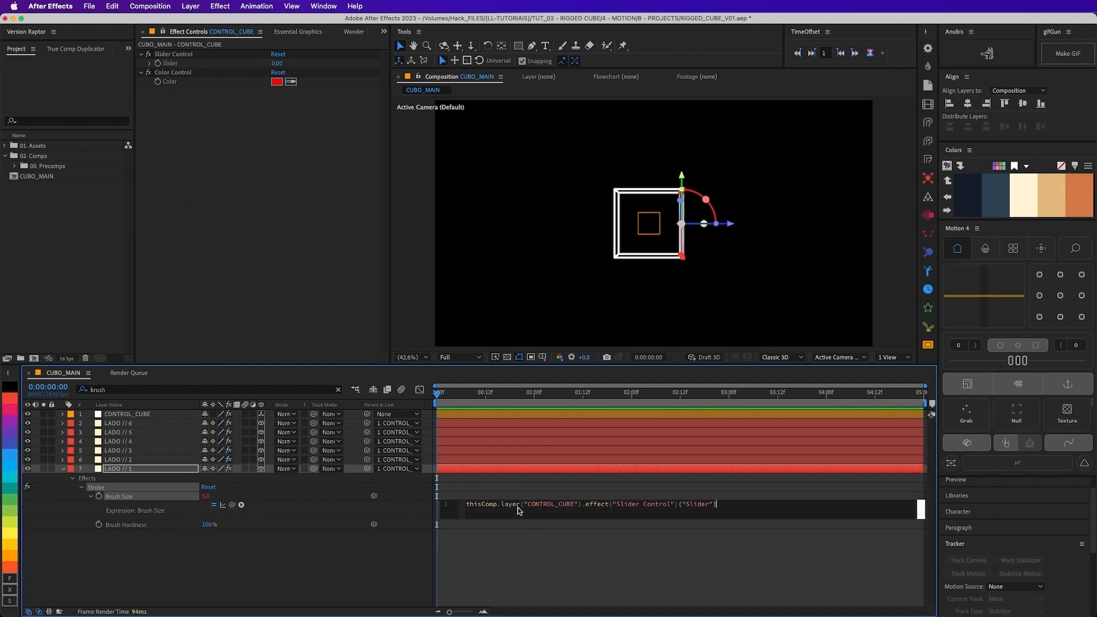
{"action": "left_click", "coordinate": [547, 568]}
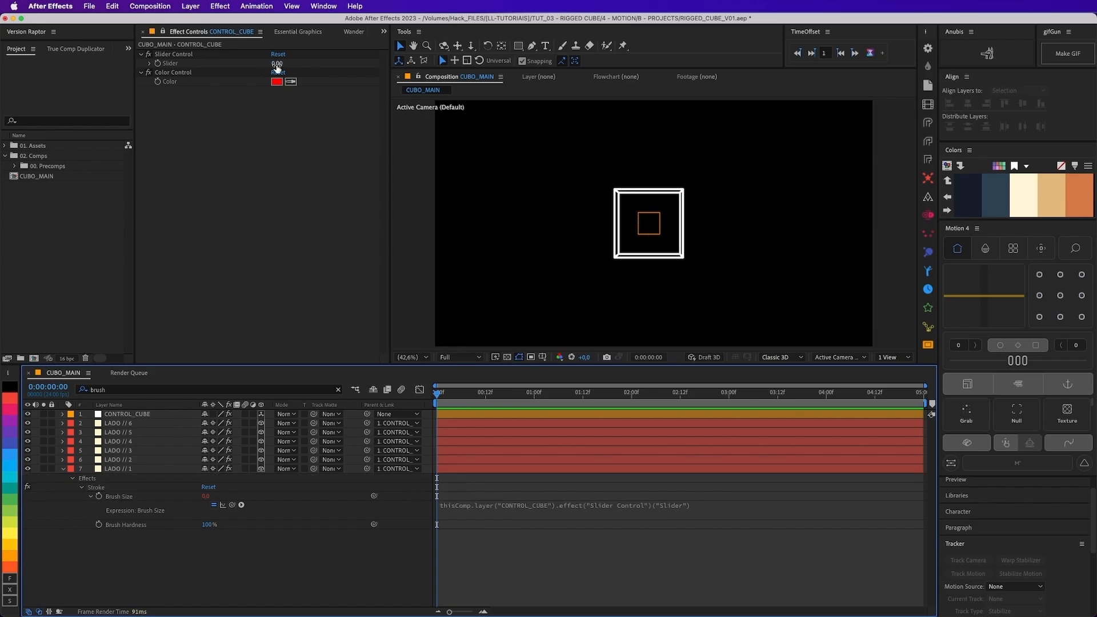
Step: Try scrubbing the CONTROL_CUBE slider, undo it, and set the slider value to 5
{"action": "mouse_move", "coordinate": [276, 66]}
{"action": "left_mouse_down"}
{"action": "mouse_move", "coordinate": [312, 76]}
{"action": "mouse_move", "coordinate": [293, 80]}
{"action": "mouse_move", "coordinate": [333, 78]}
{"action": "left_mouse_up"}
{"action": "key", "text": "super+z"}
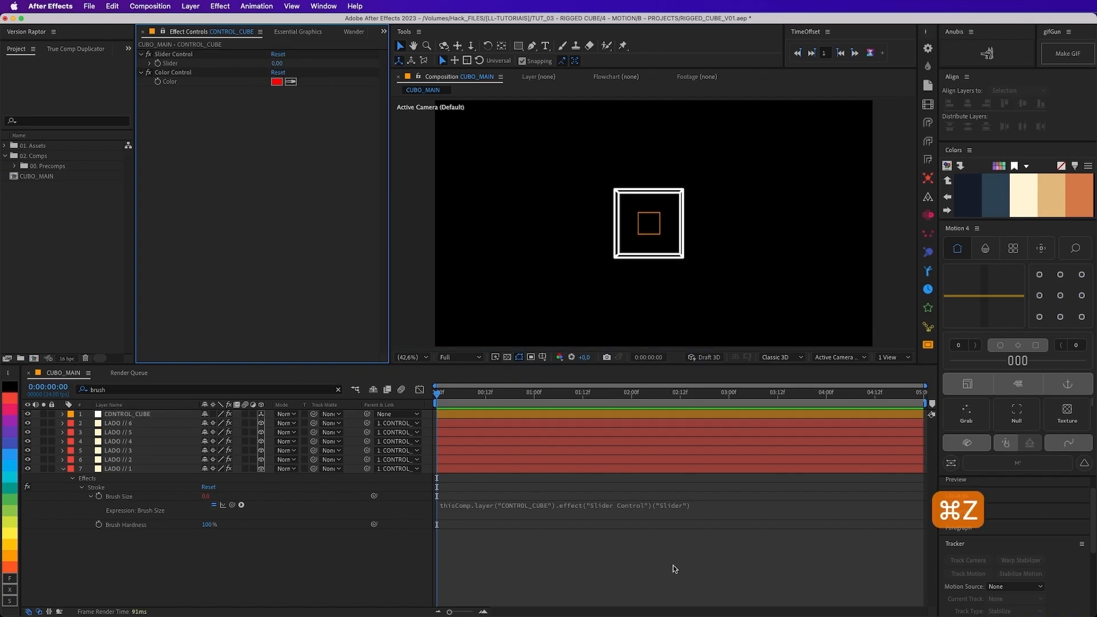
{"action": "left_click", "coordinate": [277, 63]}
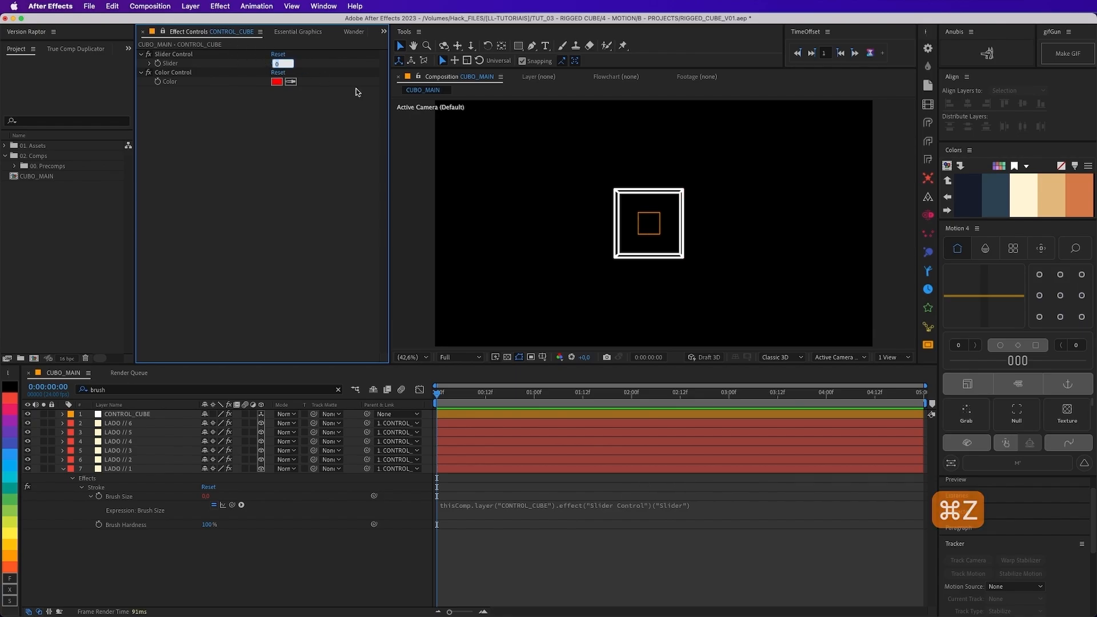
{"action": "type", "text": "5"}
{"action": "key", "text": "Return"}
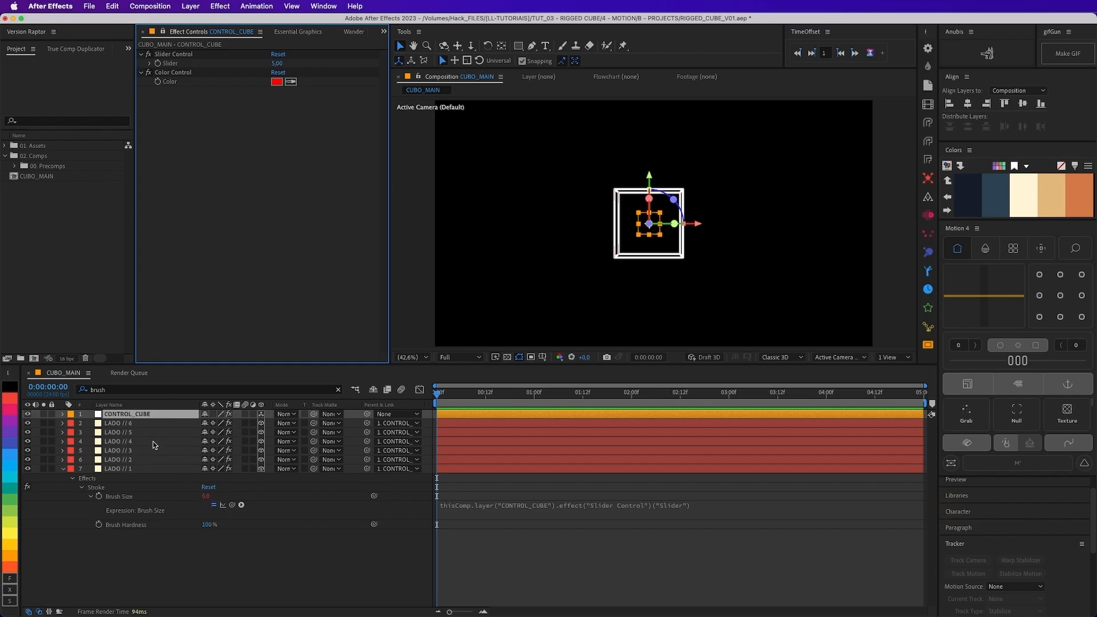
{"action": "key", "text": "super+z"}
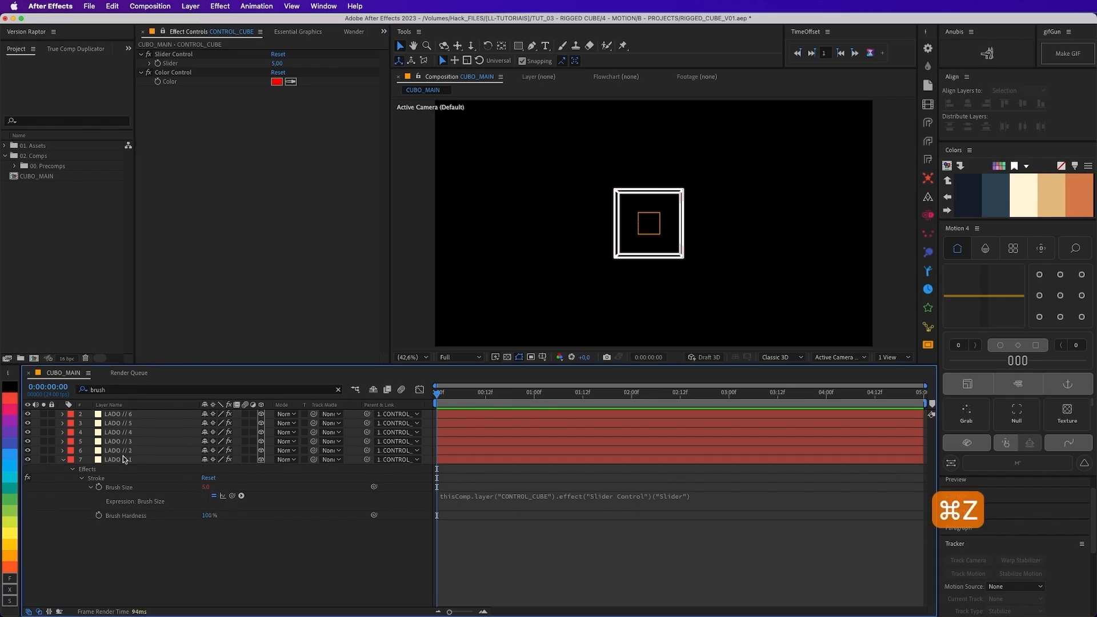
Step: Link the Stroke Color of LADO // 1 by expression to the Color Control on CONTROL_CUBE
{"action": "left_click", "coordinate": [123, 458]}
{"action": "left_click", "coordinate": [81, 479]}
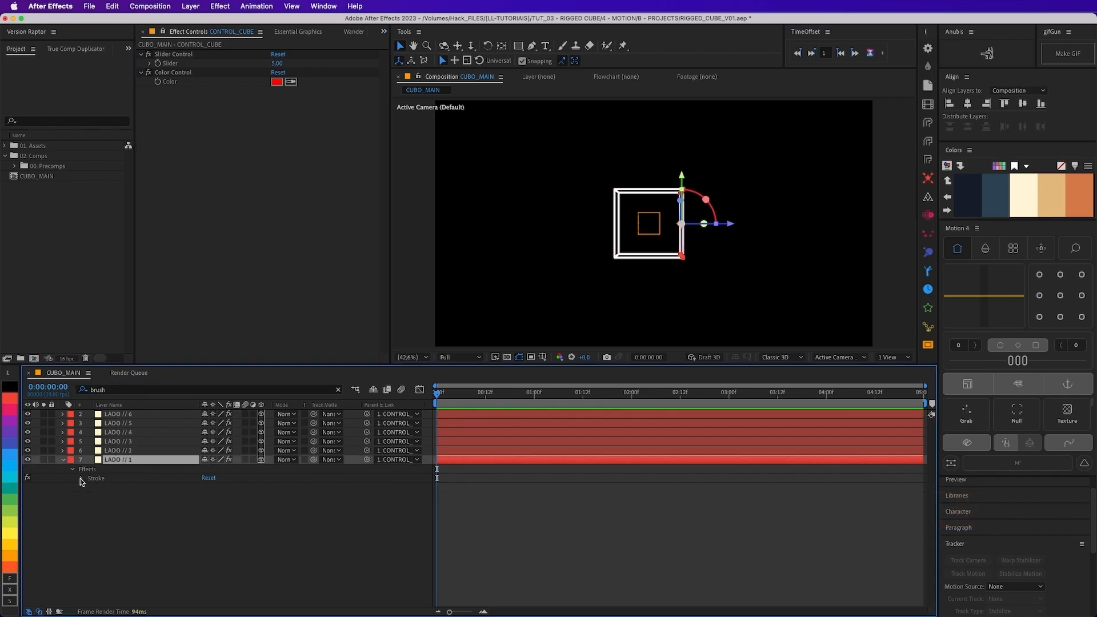
{"action": "left_click", "coordinate": [81, 480]}
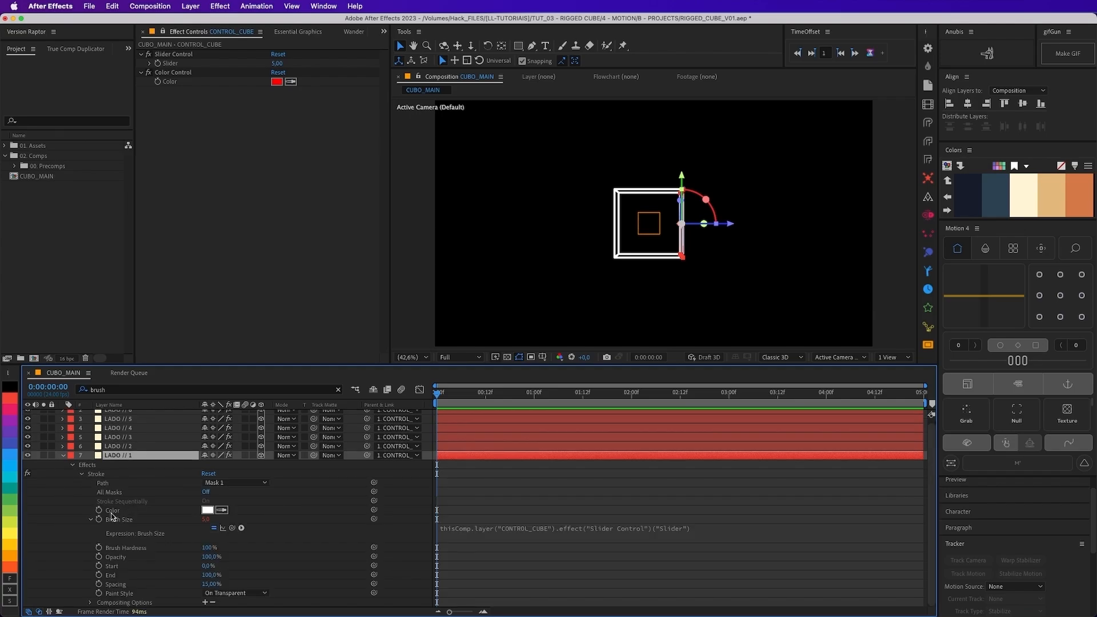
{"action": "left_click", "coordinate": [99, 511], "text": "alt"}
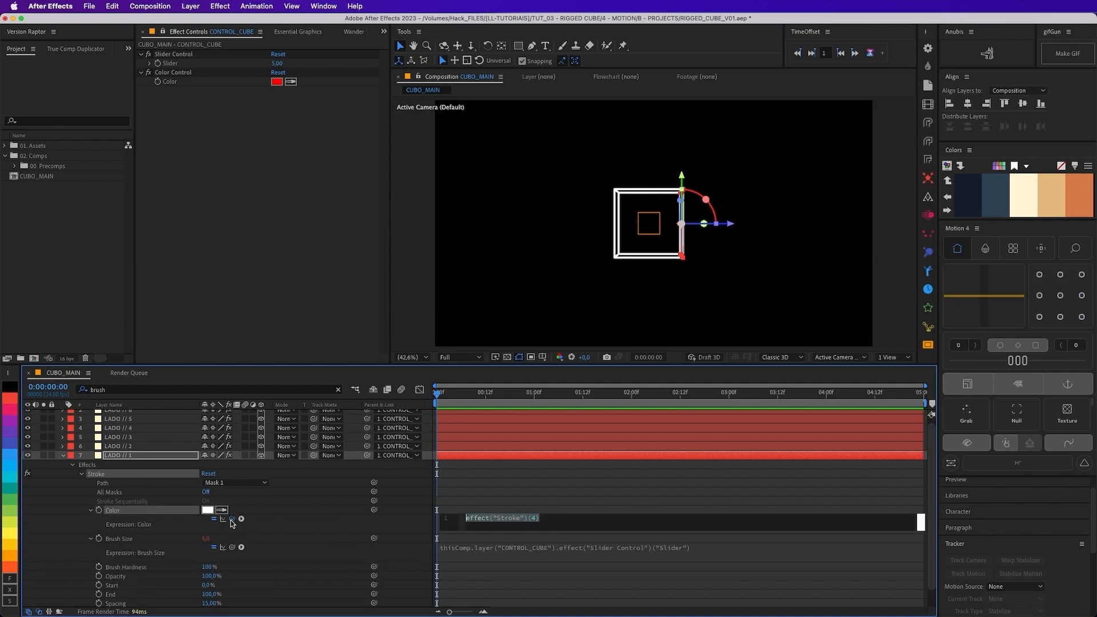
{"action": "left_click_drag", "start_coordinate": [232, 519], "coordinate": [172, 84]}
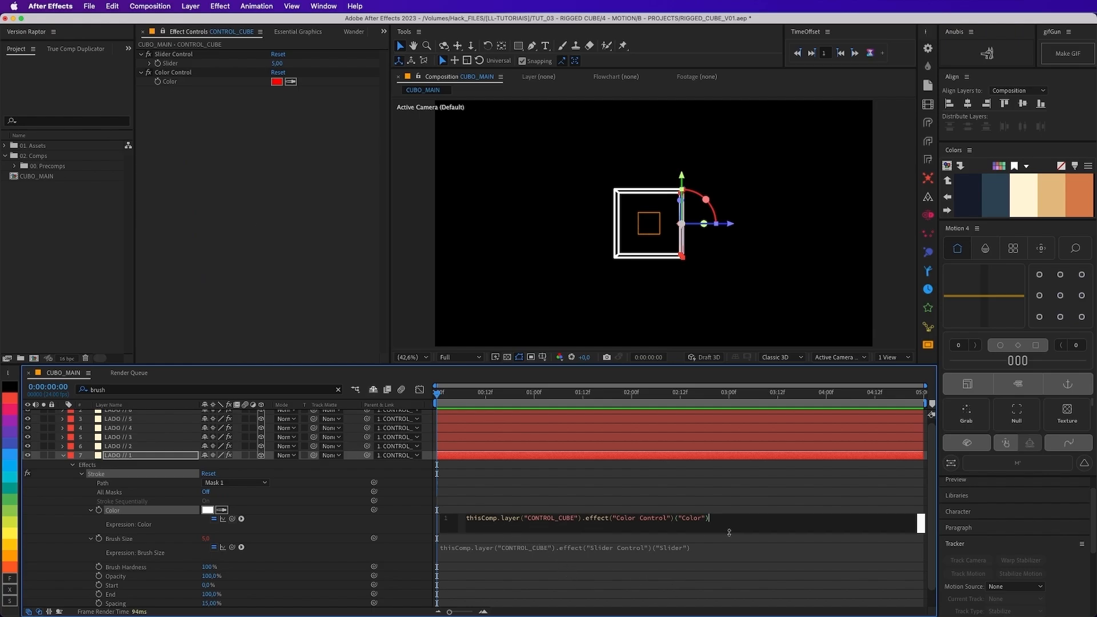
{"action": "left_click", "coordinate": [401, 529]}
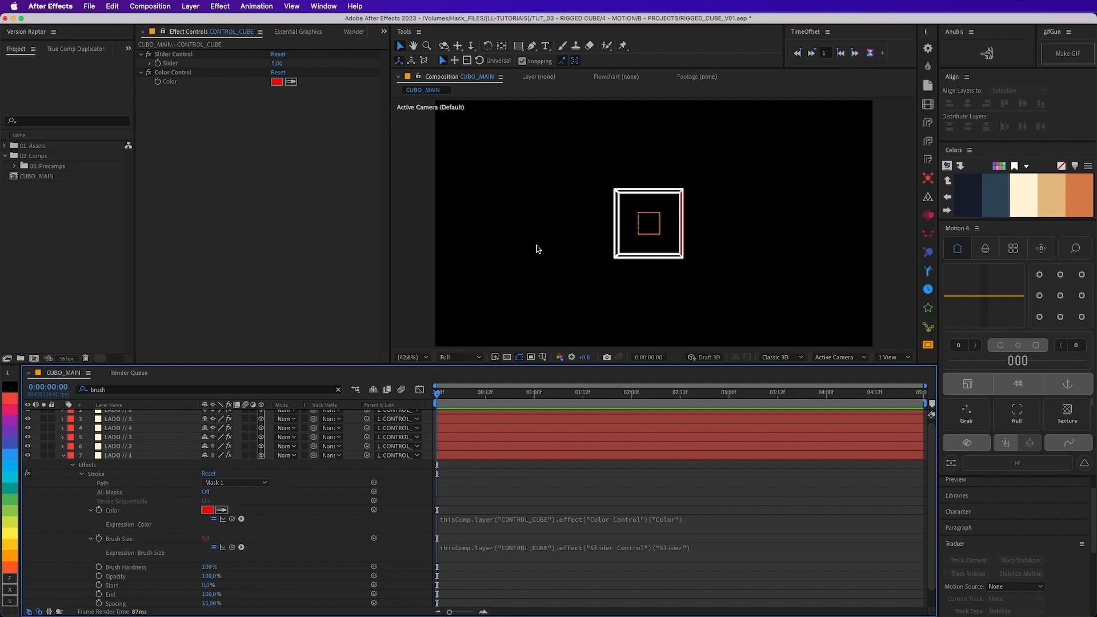
Step: Clear the property filter and reveal only the Color and Brush Size expressions on LADO // 1
{"action": "left_click", "coordinate": [184, 72]}
{"action": "left_click", "coordinate": [142, 485]}
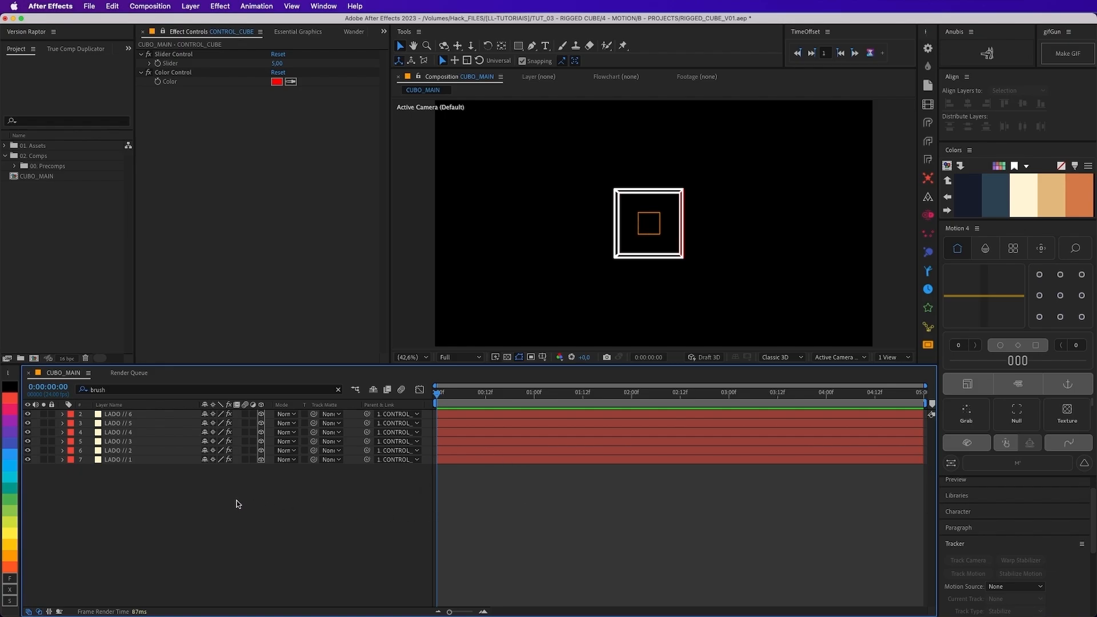
{"action": "key", "text": "e"}
{"action": "key", "text": "e"}
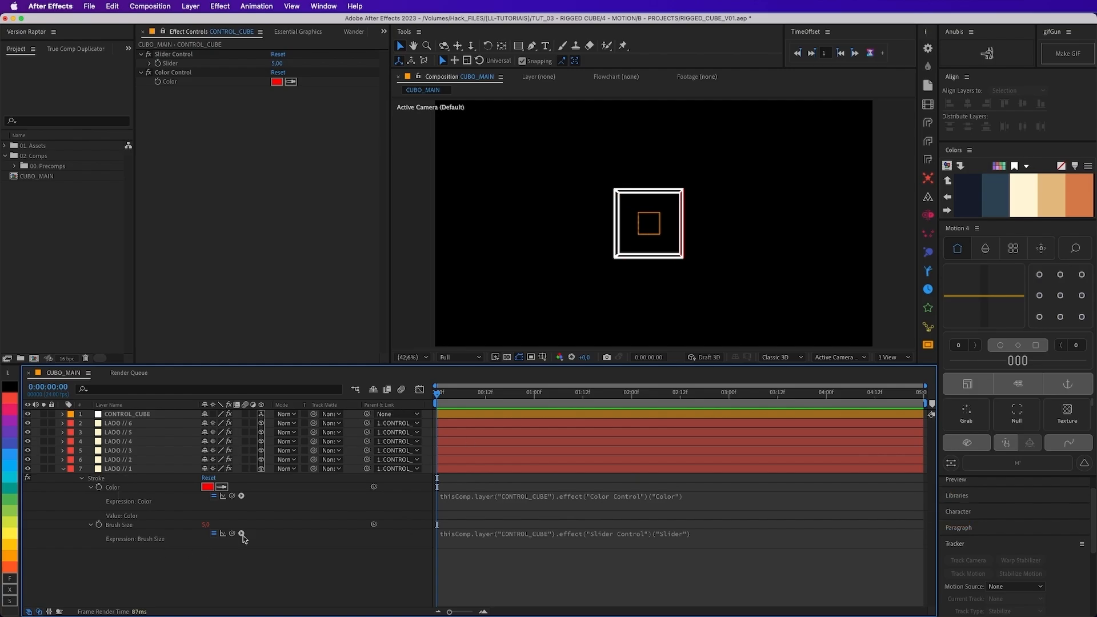
Step: Copy only the Stroke Color expression from LADO // 1 and paste it onto LADO // 2 through LADO // 6
{"action": "left_click", "coordinate": [122, 493]}
{"action": "right_click", "coordinate": [121, 493]}
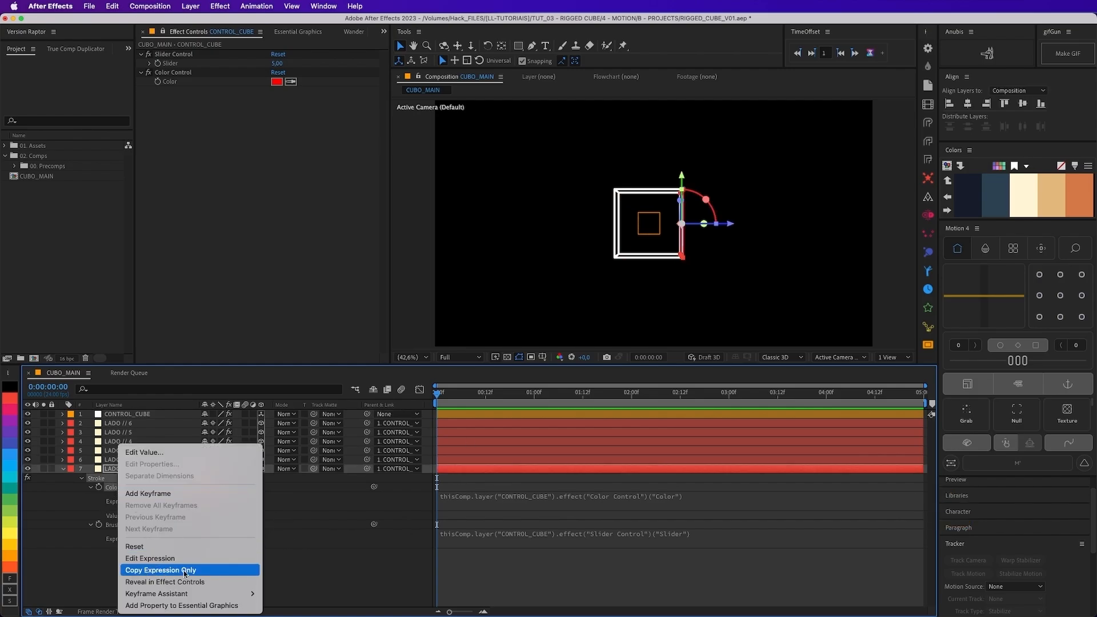
{"action": "left_click", "coordinate": [165, 572]}
{"action": "left_click", "coordinate": [124, 460]}
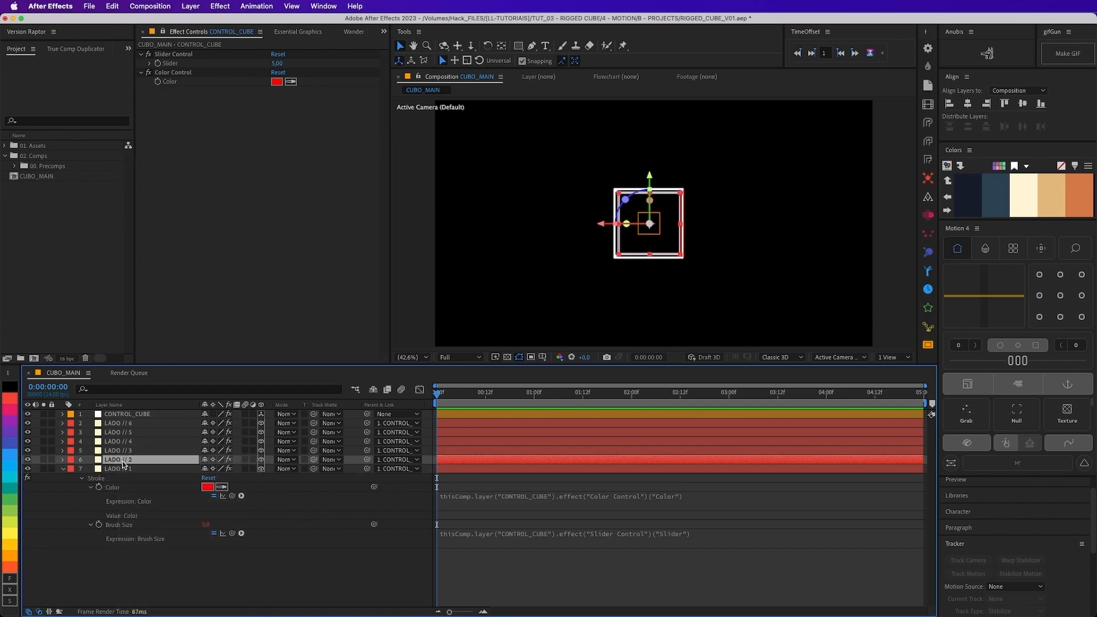
{"action": "left_click", "coordinate": [125, 426], "text": "shift"}
{"action": "key", "text": "super+v"}
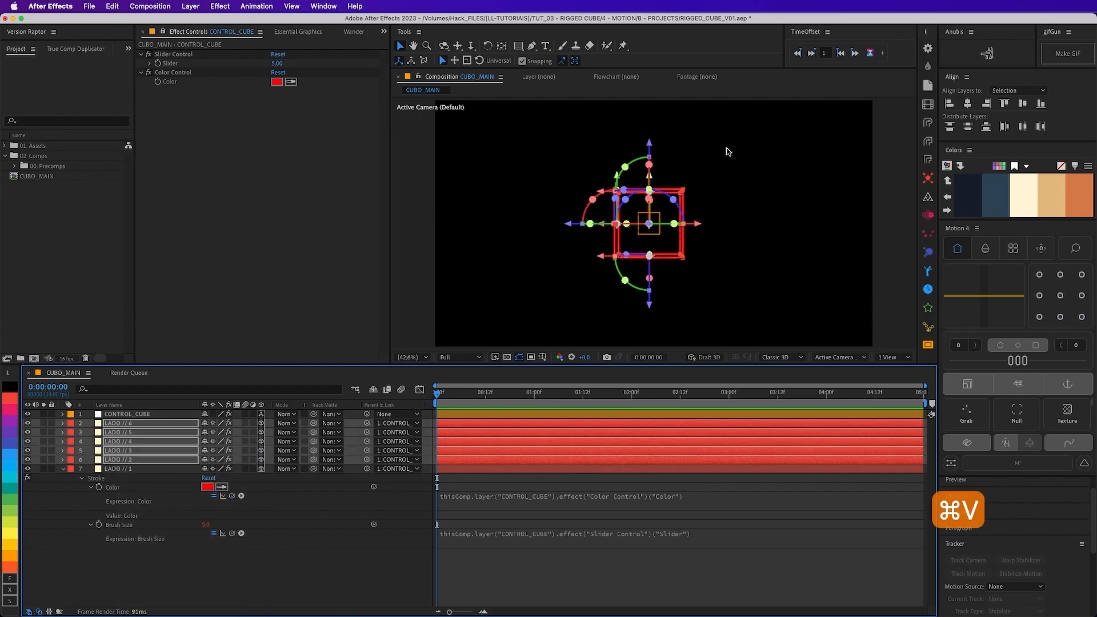
Step: Copy only the Brush Size expression from LADO // 1 to LADO // 2 through LADO // 6, and collapse LADO // 1
{"action": "left_click", "coordinate": [140, 469]}
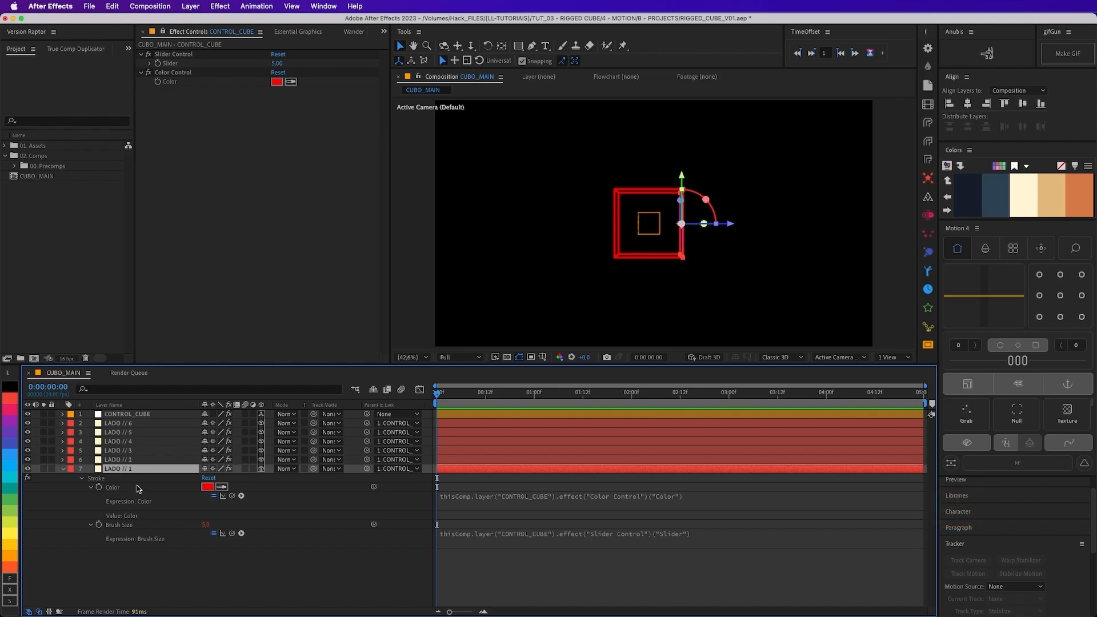
{"action": "left_click", "coordinate": [121, 529]}
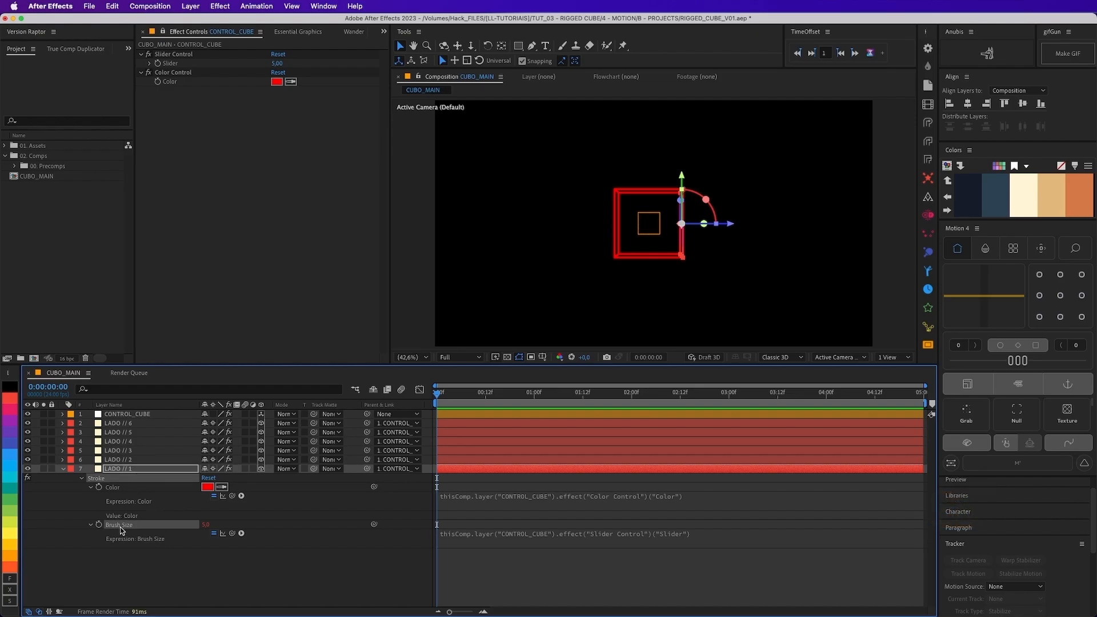
{"action": "right_click", "coordinate": [120, 529]}
{"action": "left_click", "coordinate": [188, 570]}
{"action": "left_click", "coordinate": [120, 459]}
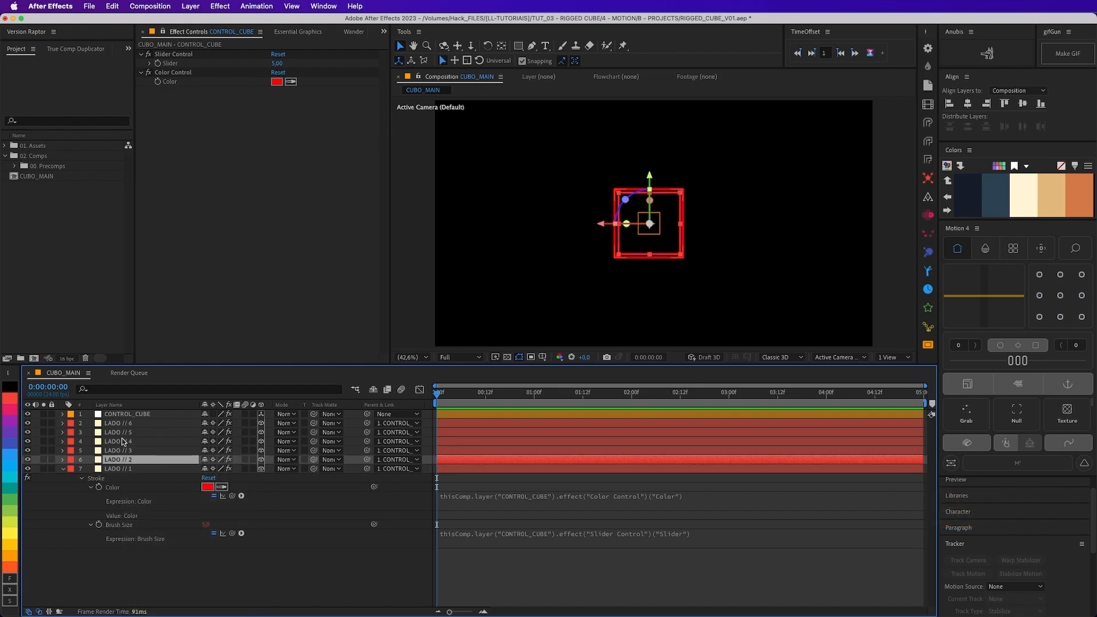
{"action": "left_click", "coordinate": [124, 424], "text": "shift"}
{"action": "key", "text": "super+v"}
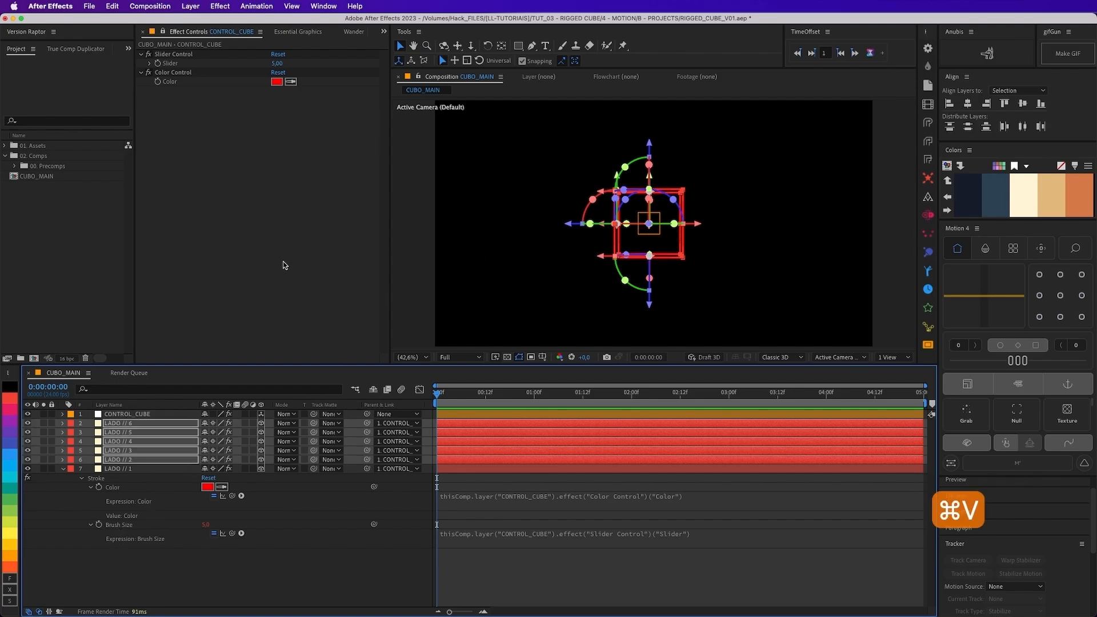
{"action": "left_click", "coordinate": [64, 469]}
{"action": "left_click", "coordinate": [164, 479]}
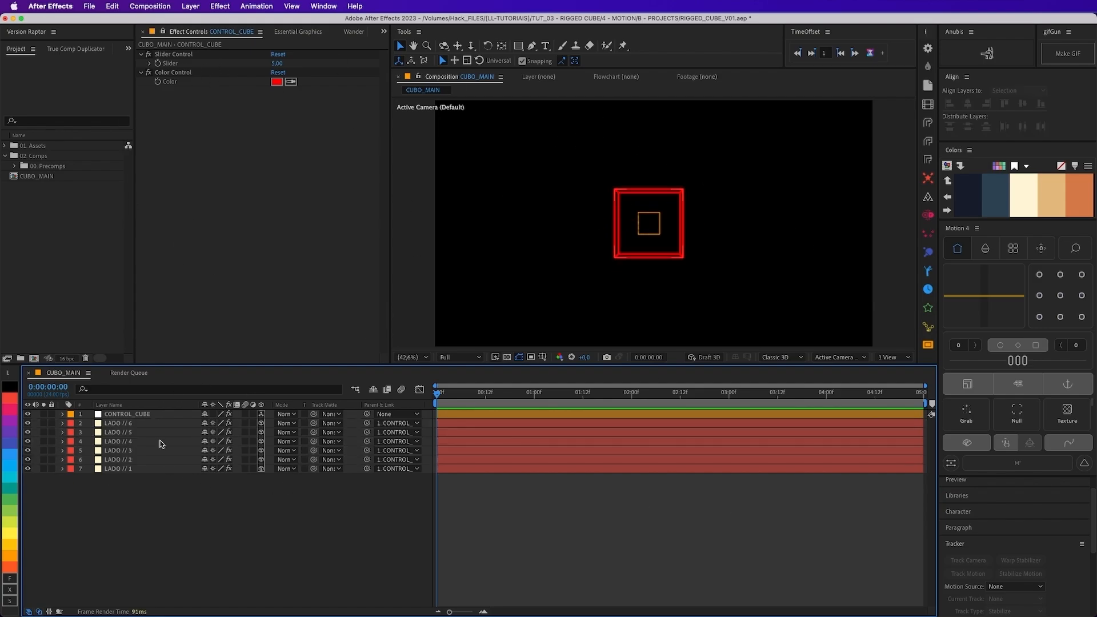
Step: Try stretching the whole cube through the CONTROL_CUBE null's scale, and undo the last adjustment
{"action": "left_click", "coordinate": [125, 415]}
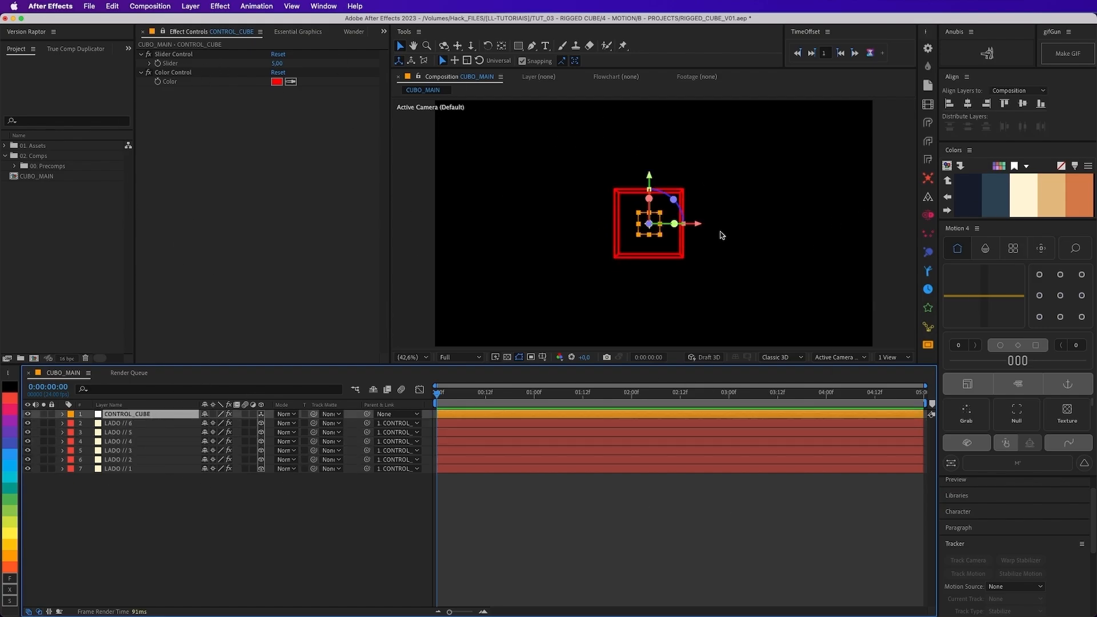
{"action": "left_click_drag", "start_coordinate": [675, 223], "coordinate": [681, 226]}
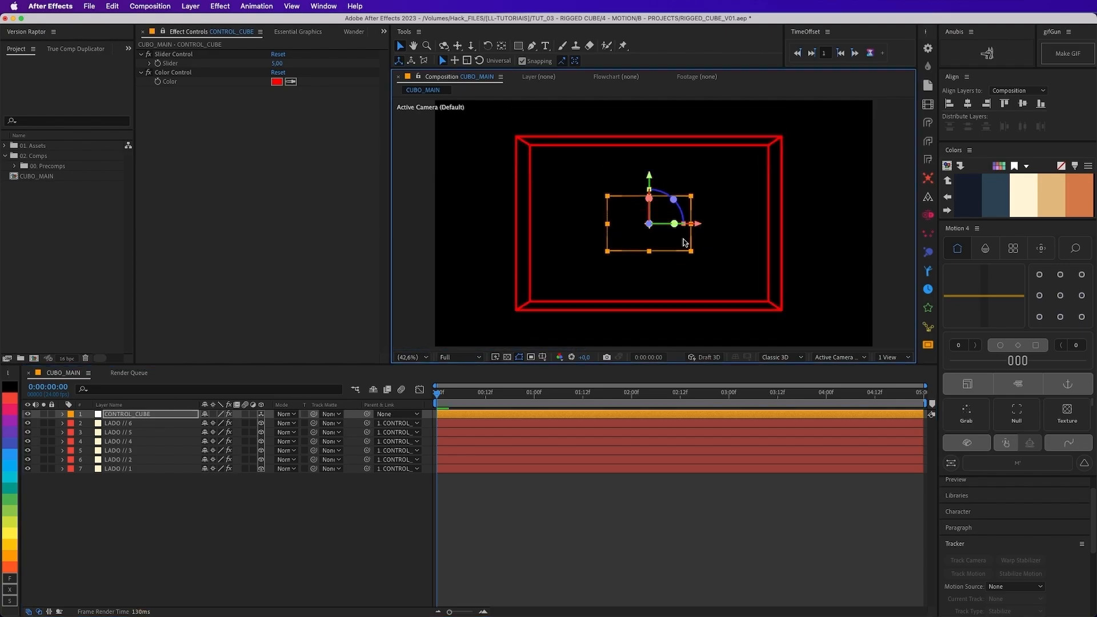
{"action": "left_click_drag", "start_coordinate": [681, 229], "coordinate": [657, 228]}
{"action": "key", "text": "super+z"}
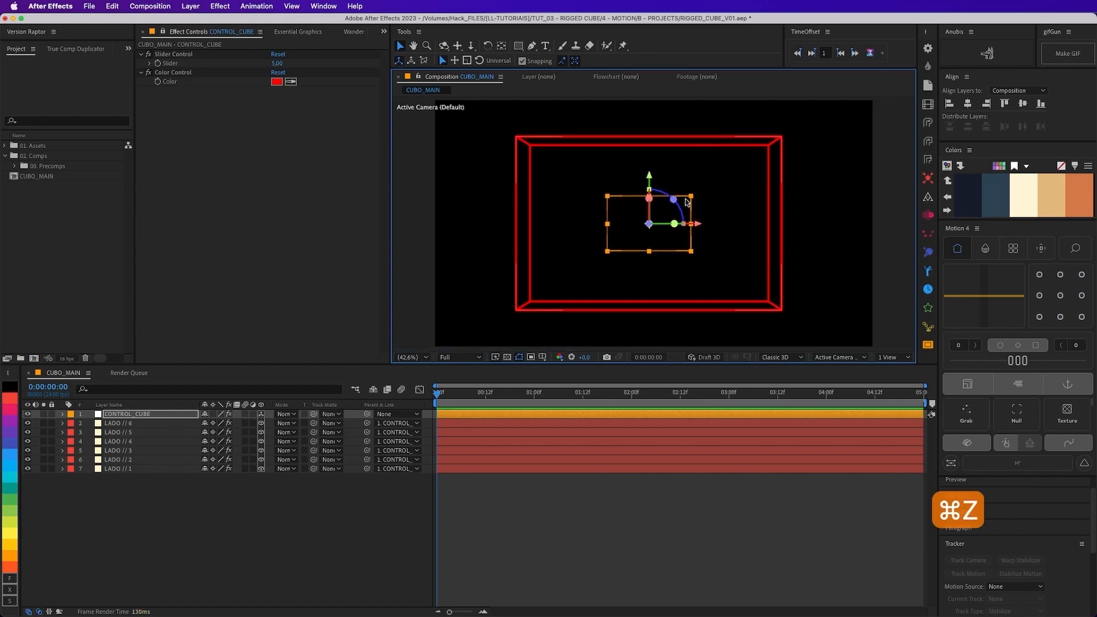
Step: Try a bright purple in the CONTROL_CUBE Color Control
{"action": "left_click", "coordinate": [277, 82]}
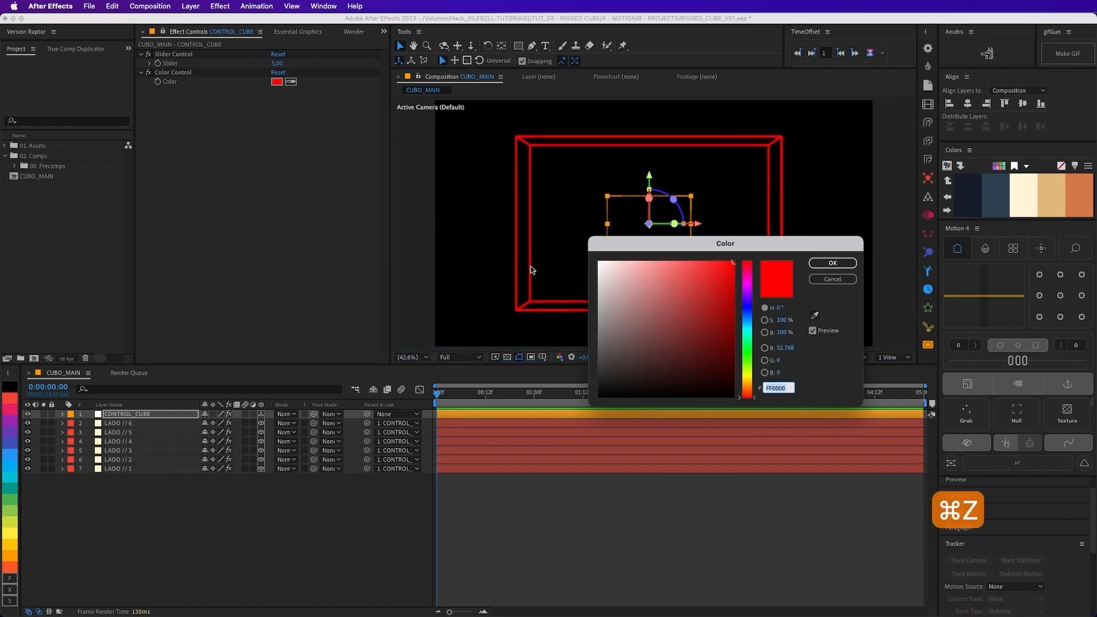
{"action": "left_click_drag", "start_coordinate": [634, 331], "coordinate": [711, 358]}
{"action": "left_click_drag", "start_coordinate": [746, 309], "coordinate": [746, 288]}
{"action": "left_click", "coordinate": [733, 262]}
{"action": "left_click", "coordinate": [843, 264]}
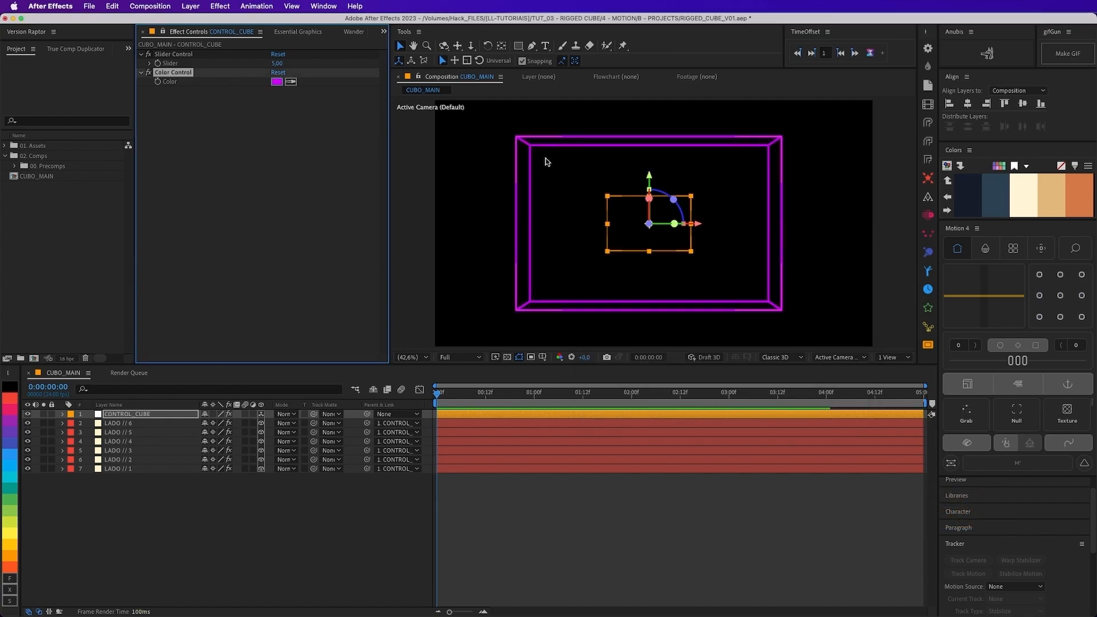
Step: Try the CONTROL_CUBE slider at 15, shift the null along its X axis, and reduce the slider to 6
{"action": "left_click_drag", "start_coordinate": [277, 64], "coordinate": [286, 63]}
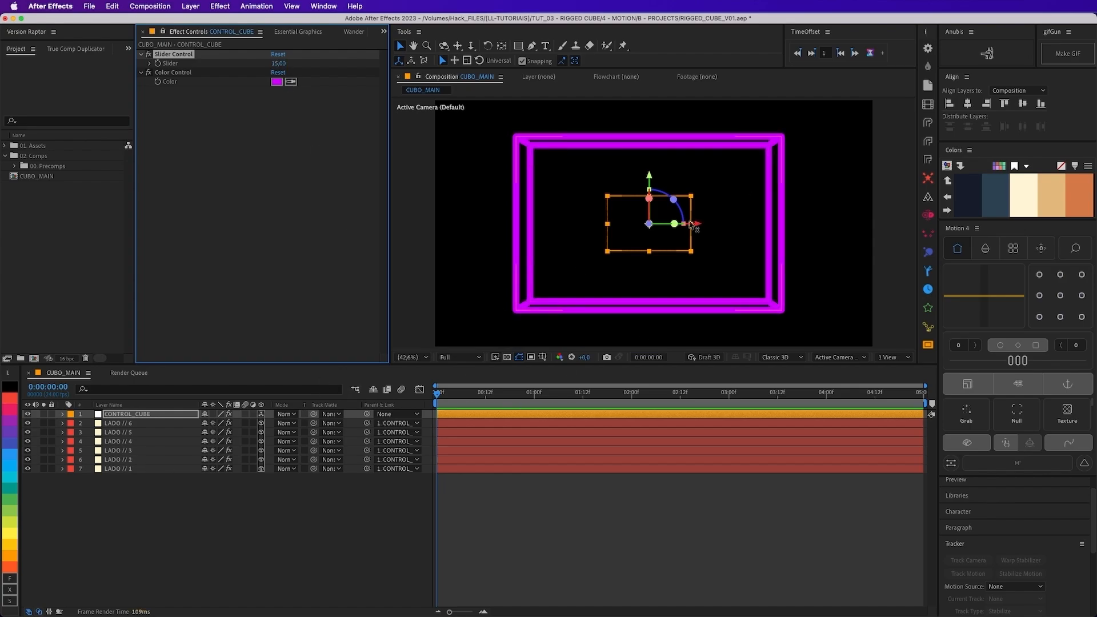
{"action": "left_click_drag", "start_coordinate": [693, 227], "coordinate": [675, 226]}
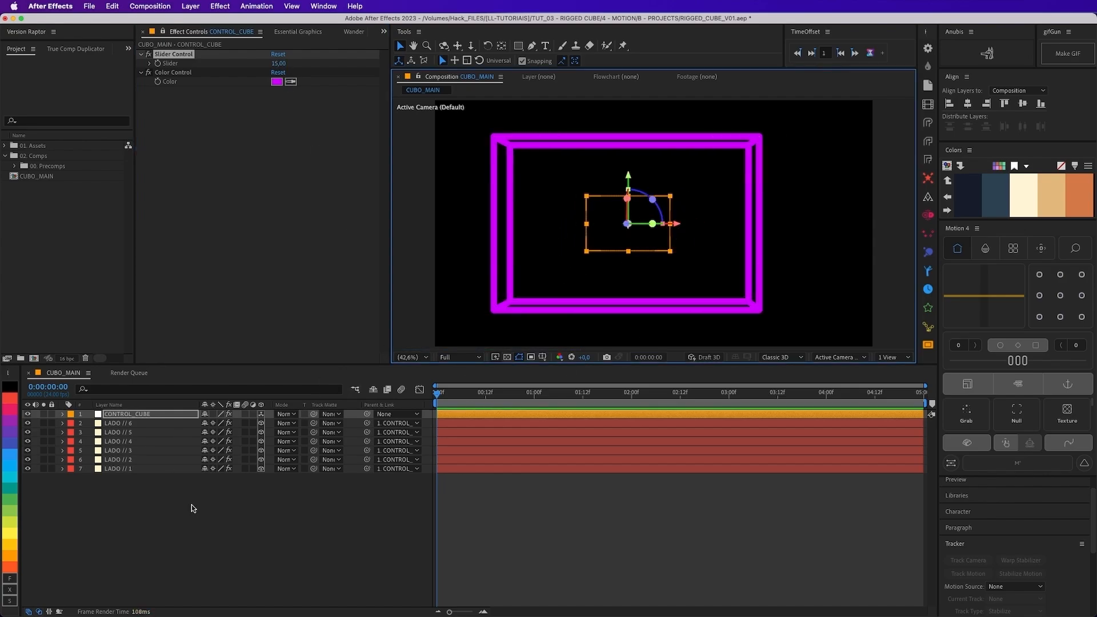
{"action": "left_click_drag", "start_coordinate": [285, 64], "coordinate": [268, 64]}
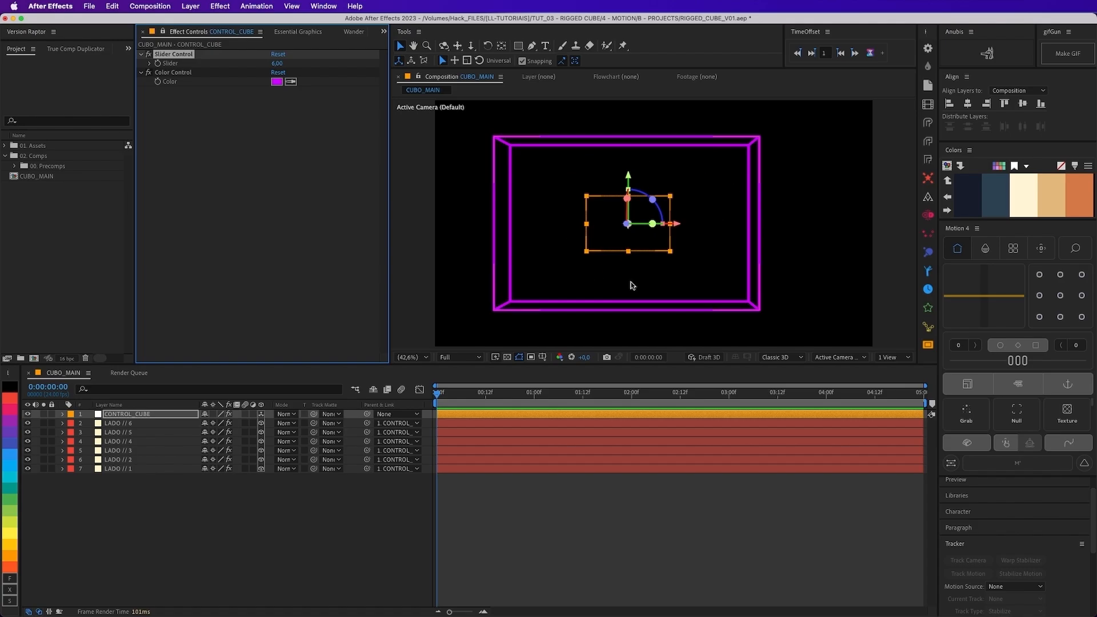
Step: Unlock the effect controls display from CONTROL_CUBE and clear the layer selection
{"action": "left_click", "coordinate": [164, 490]}
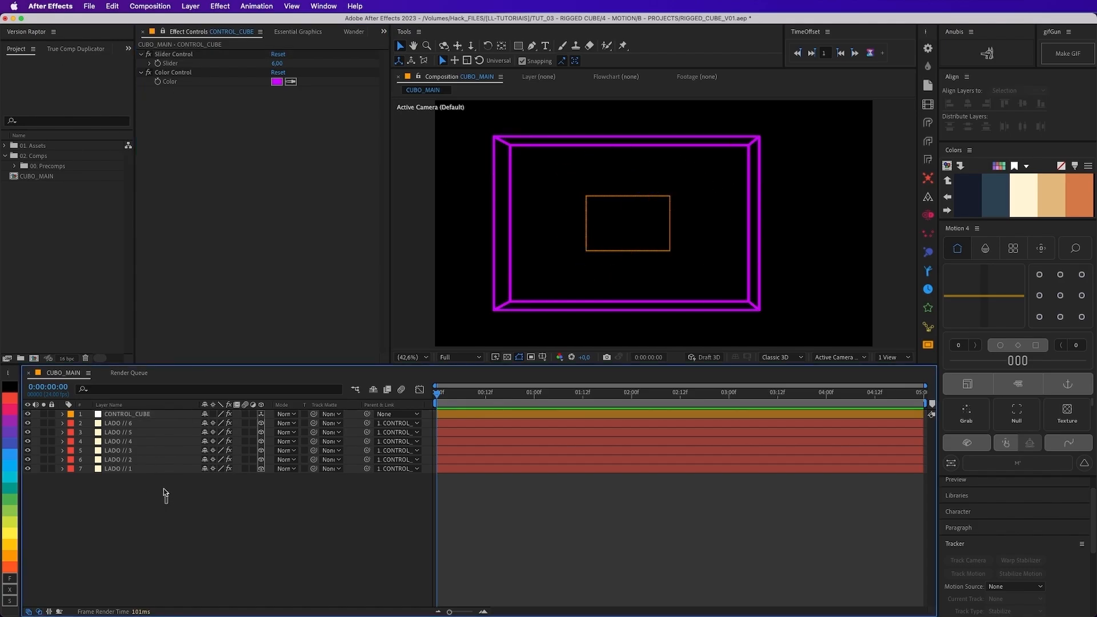
{"action": "left_click_drag", "start_coordinate": [163, 488], "coordinate": [160, 425]}
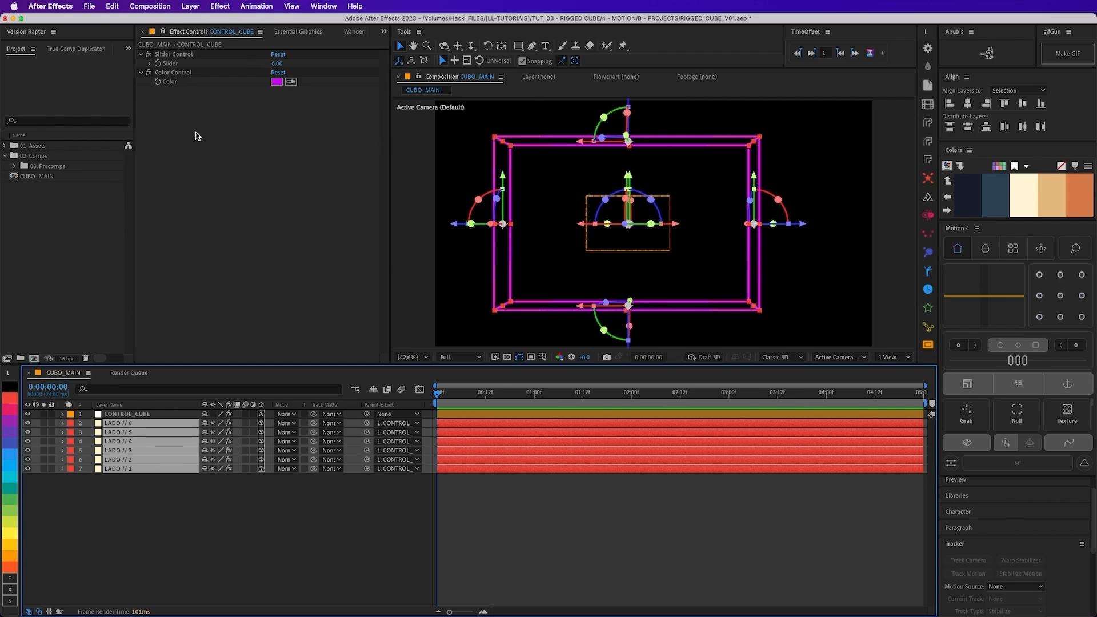
{"action": "left_click", "coordinate": [197, 597]}
{"action": "left_click", "coordinate": [164, 33]}
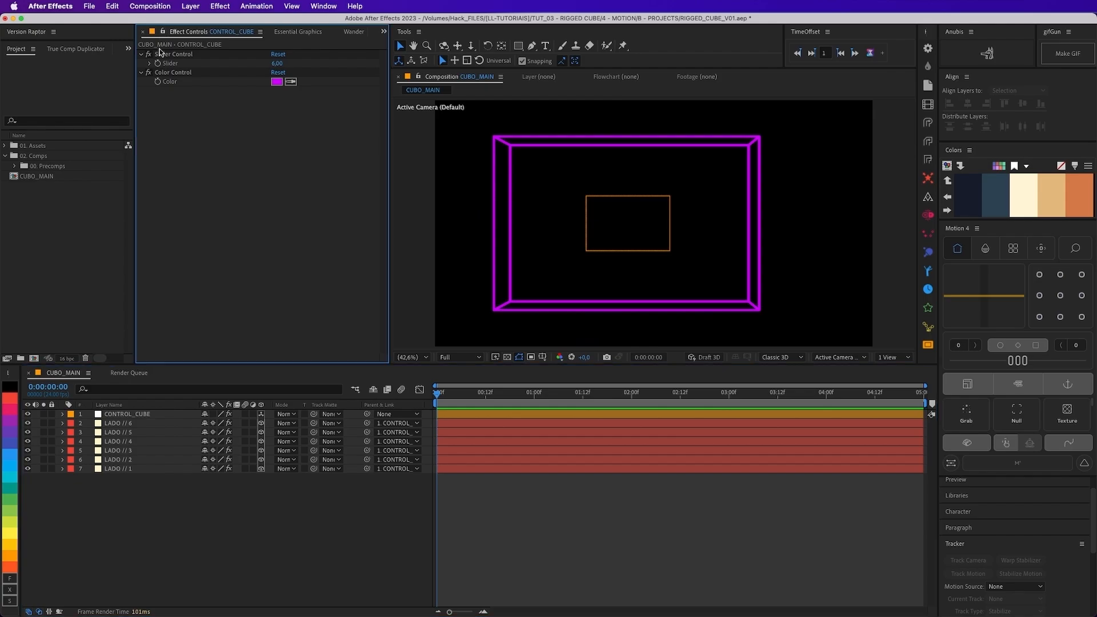
{"action": "left_click", "coordinate": [192, 528]}
{"action": "left_click", "coordinate": [129, 414]}
{"action": "left_click", "coordinate": [199, 491]}
Step: Undo the trial changes to the cube's scale, position, color and slider value
{"action": "key", "text": "super+z"}
{"action": "key", "text": "super+z"}
{"action": "key", "text": "super+z"}
{"action": "key", "text": "super+z"}
{"action": "key", "text": "super+z"}
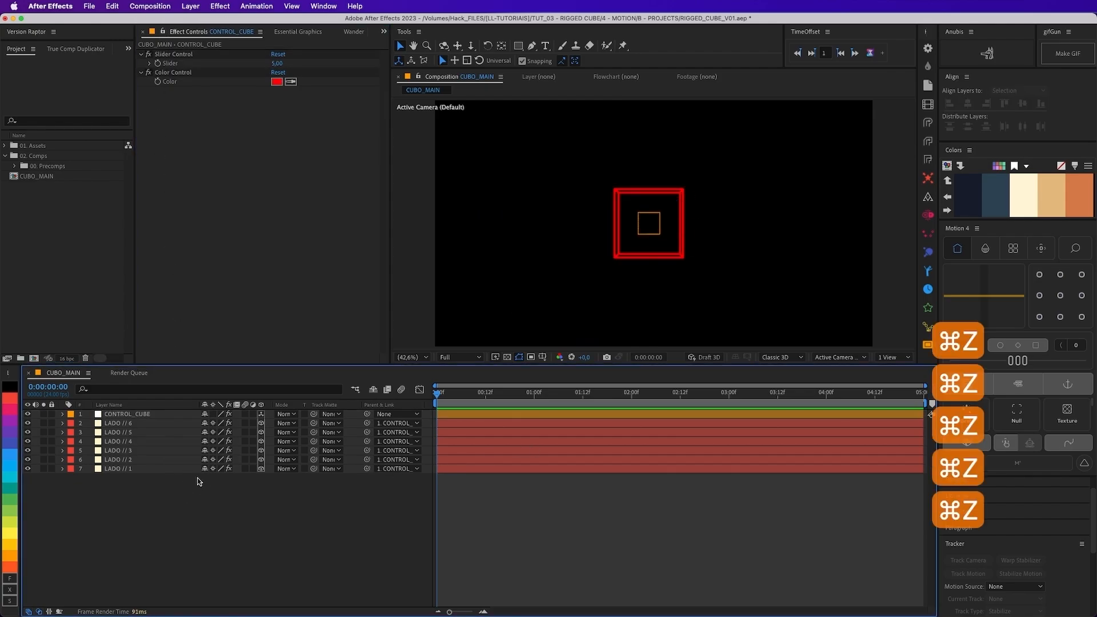
Step: Set the CONTROL_CUBE Color Control to white (FFFFFF)
{"action": "left_click", "coordinate": [277, 81]}
{"action": "left_click_drag", "start_coordinate": [609, 272], "coordinate": [596, 257]}
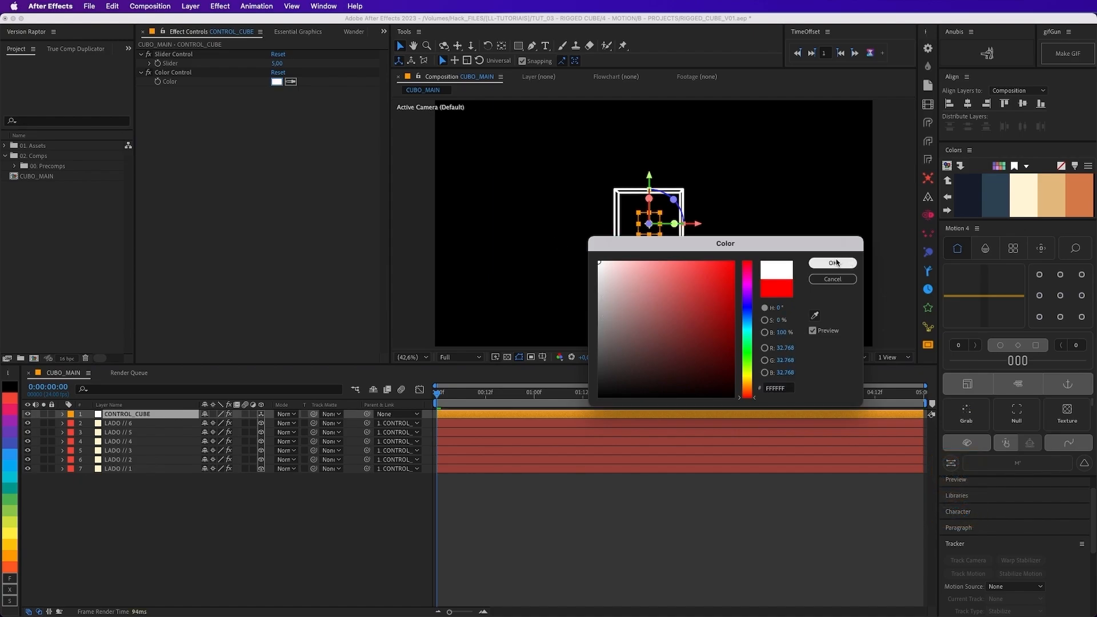
{"action": "left_click", "coordinate": [832, 263]}
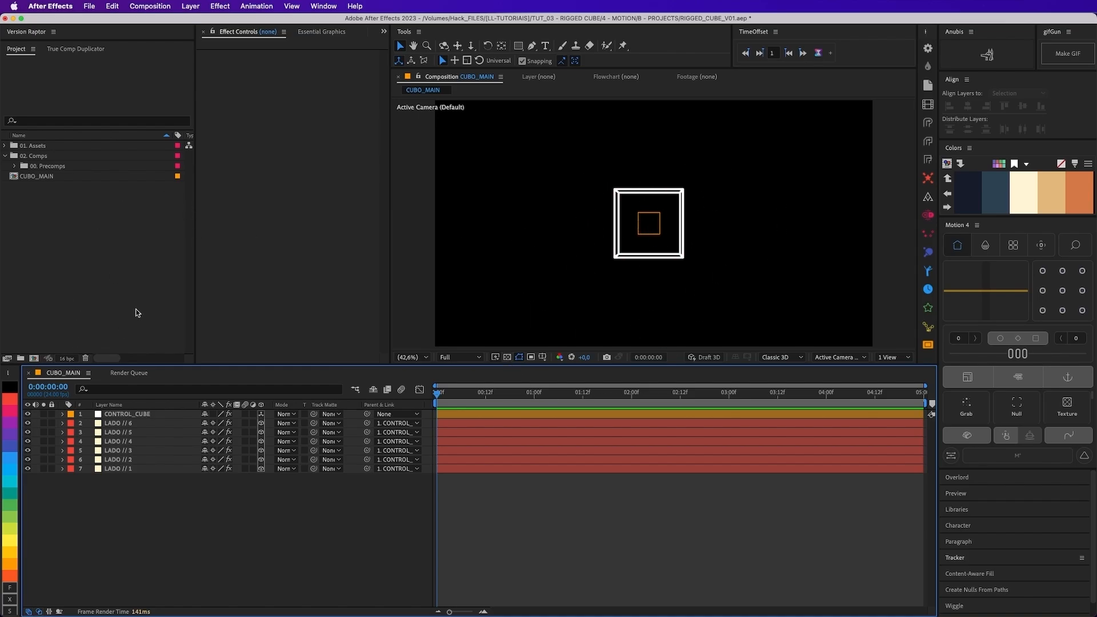
Step: Start a new 1920x1080 composition and name it Background
{"action": "left_click", "coordinate": [34, 359]}
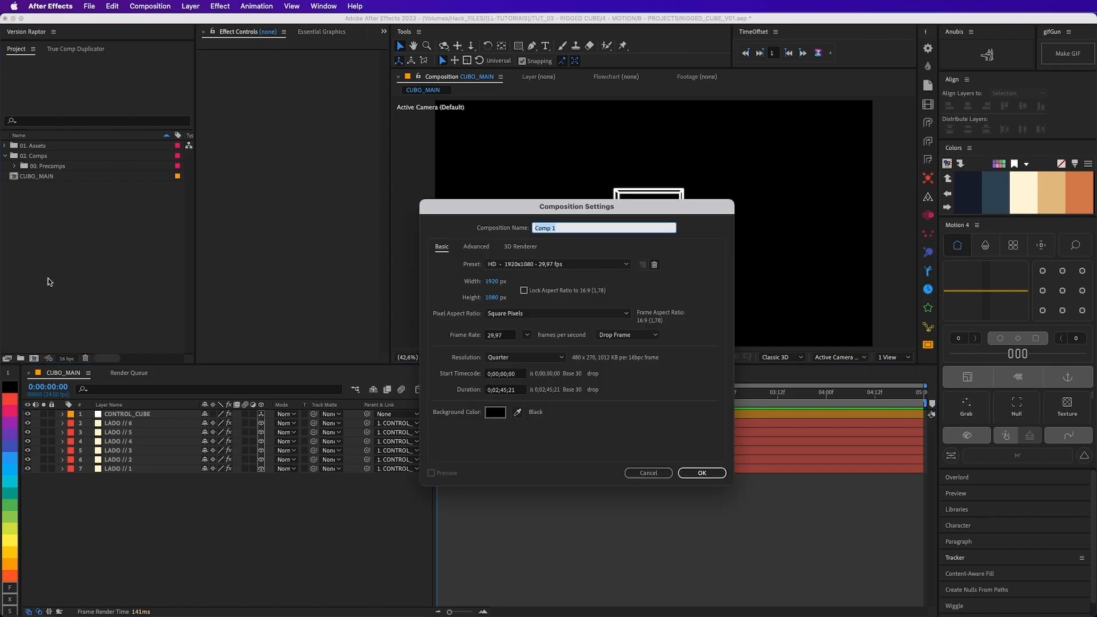
{"action": "type", "text": "Backgro"}
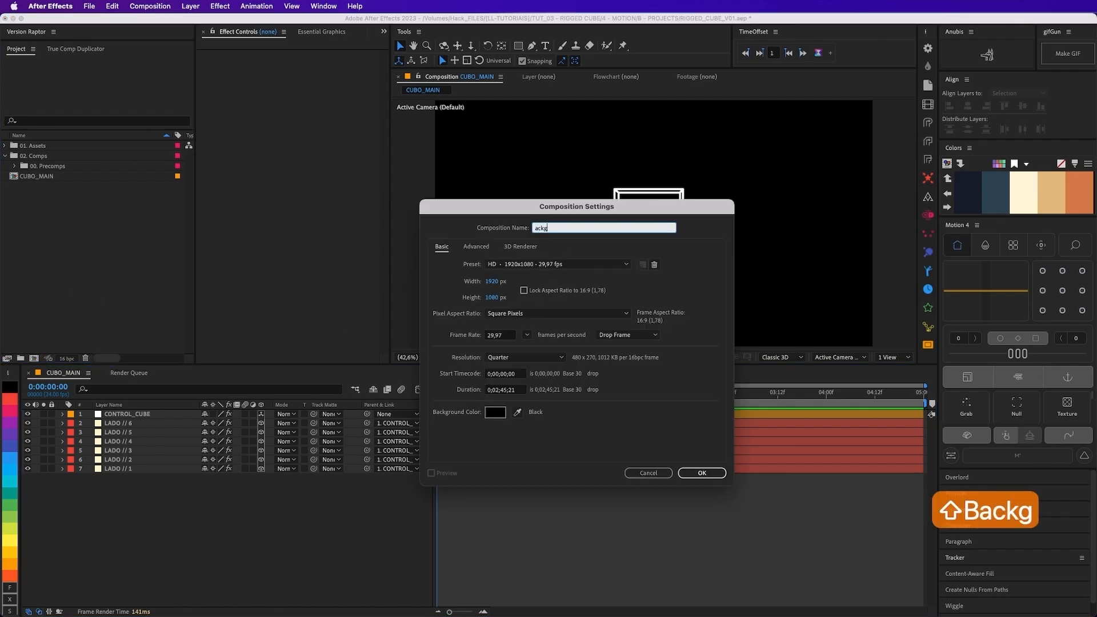
{"action": "key", "text": "BackSpace"}
{"action": "key", "text": "super+a"}
{"action": "type", "text": "Background"}
Step: Set the Background composition's duration to 0;00;30;00 and create it
{"action": "left_click", "coordinate": [496, 391]}
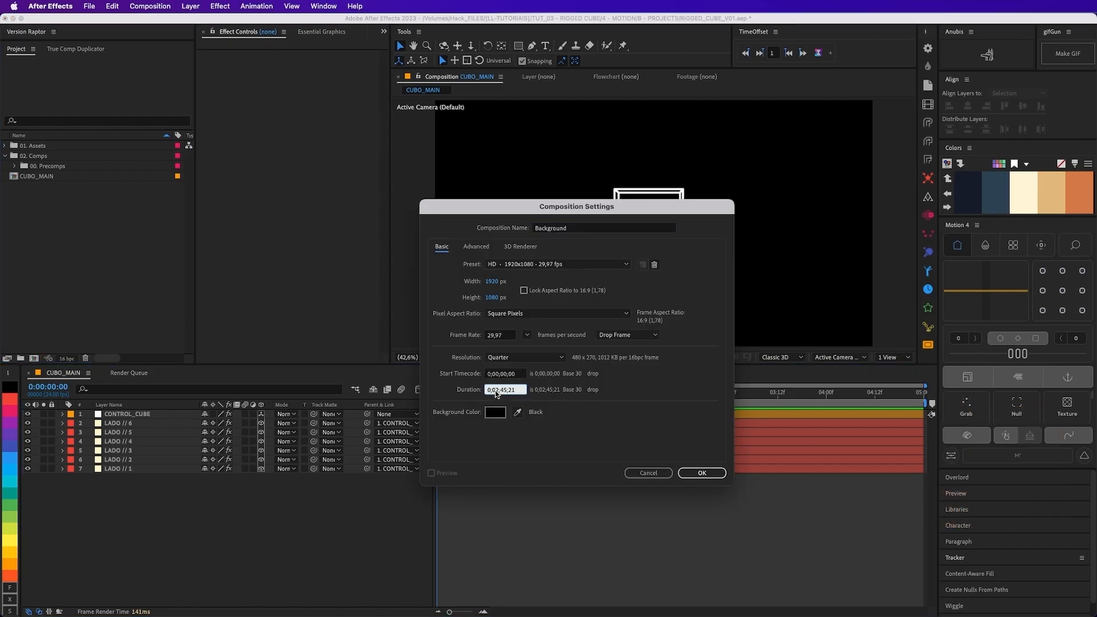
{"action": "key", "text": "Right"}
{"action": "key", "text": "BackSpace"}
{"action": "type", "text": "0"}
{"action": "key", "text": "Right"}
{"action": "key", "text": "Right"}
{"action": "key", "text": "Left"}
{"action": "key", "text": "shift+Right"}
{"action": "key", "text": "shift+Right"}
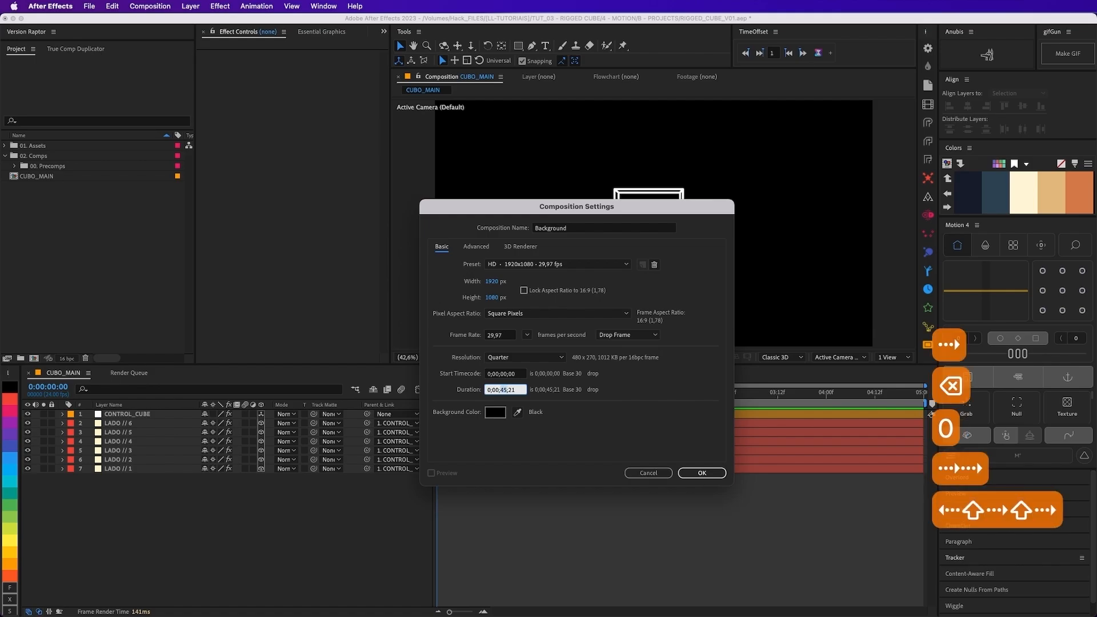
{"action": "type", "text": "30"}
{"action": "key", "text": "Right"}
{"action": "key", "text": "Right"}
{"action": "key", "text": "Right"}
{"action": "key", "text": "shift+BackSpace"}
{"action": "key", "text": "shift+BackSpace"}
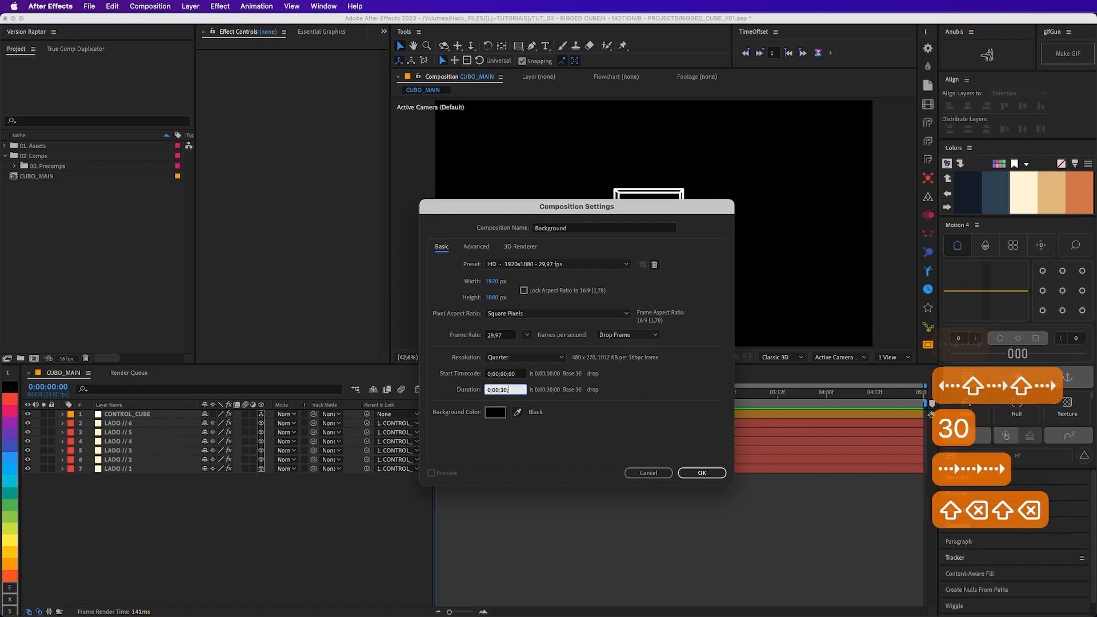
{"action": "type", "text": "00"}
{"action": "left_click", "coordinate": [702, 472]}
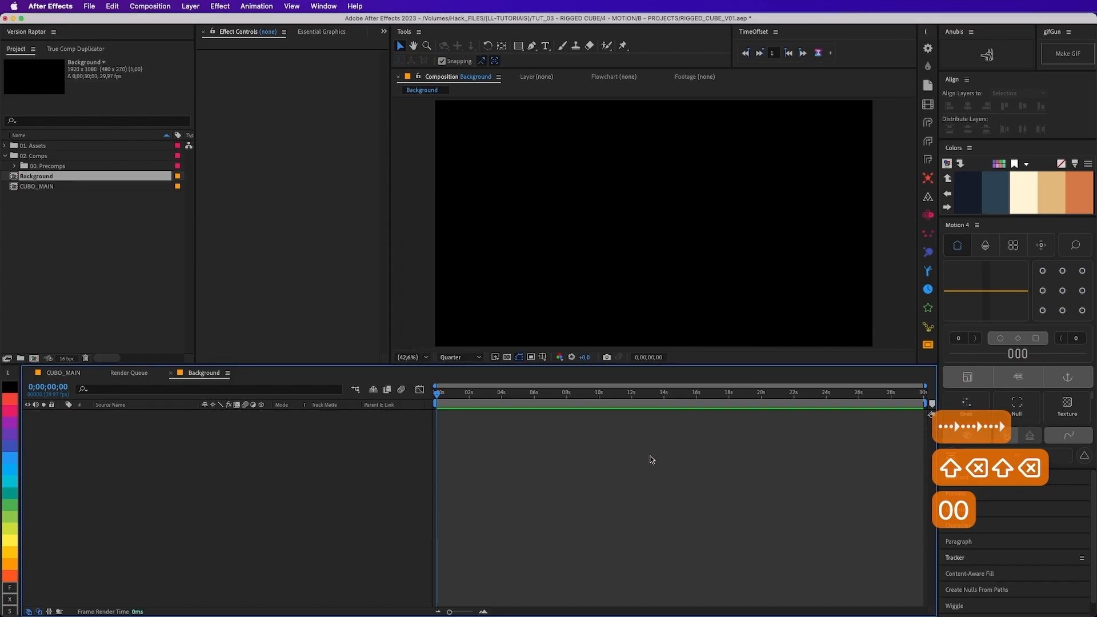
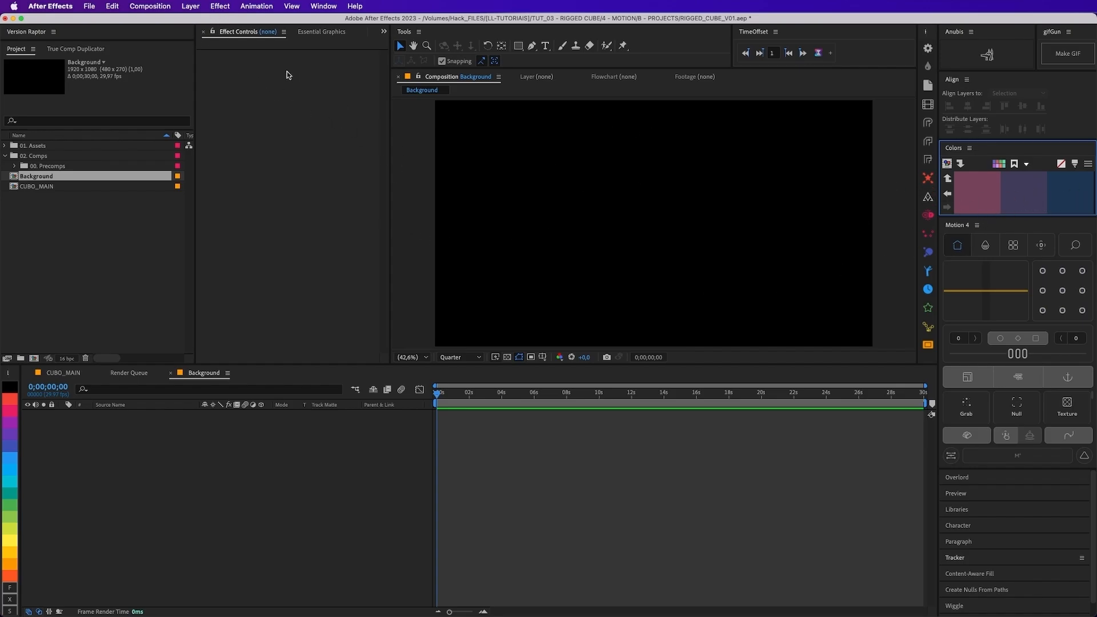
Step: Create a 300 x 300 px solid in Background, sampling its color from the palette's dark blue swatch
{"action": "left_click", "coordinate": [190, 6]}
{"action": "mouse_move", "coordinate": [198, 29]}
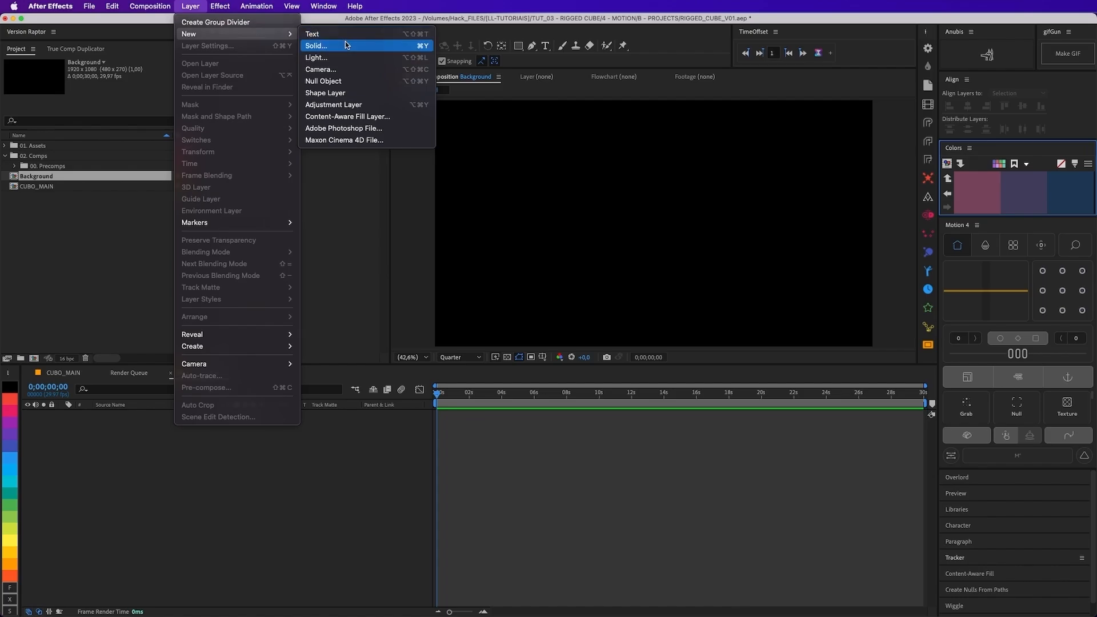
{"action": "left_click", "coordinate": [320, 46]}
{"action": "left_click", "coordinate": [618, 311]}
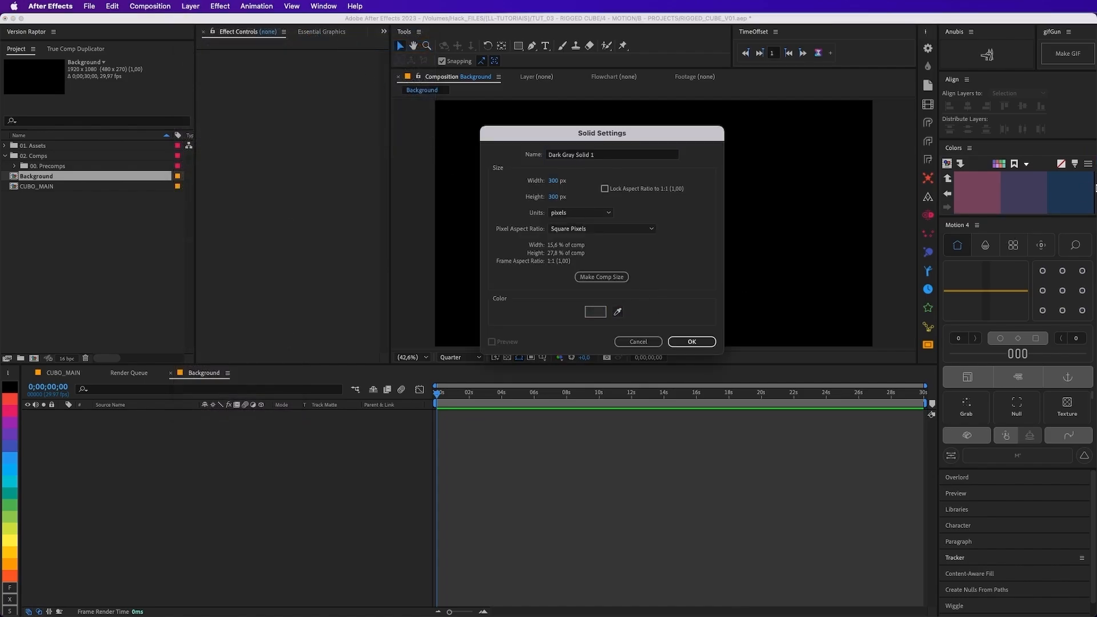
{"action": "left_click", "coordinate": [1068, 191]}
{"action": "key", "text": "Return"}
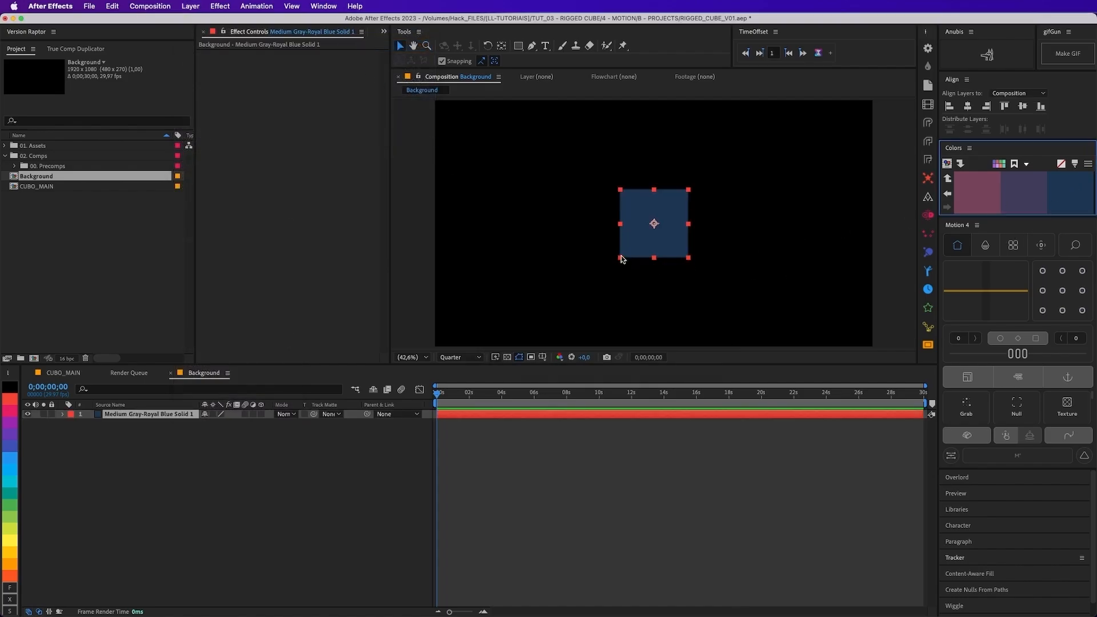
Step: Stretch the blue solid to cover the whole frame, set the preview resolution to Full, and select the solid layer
{"action": "left_click_drag", "start_coordinate": [620, 255], "coordinate": [432, 351]}
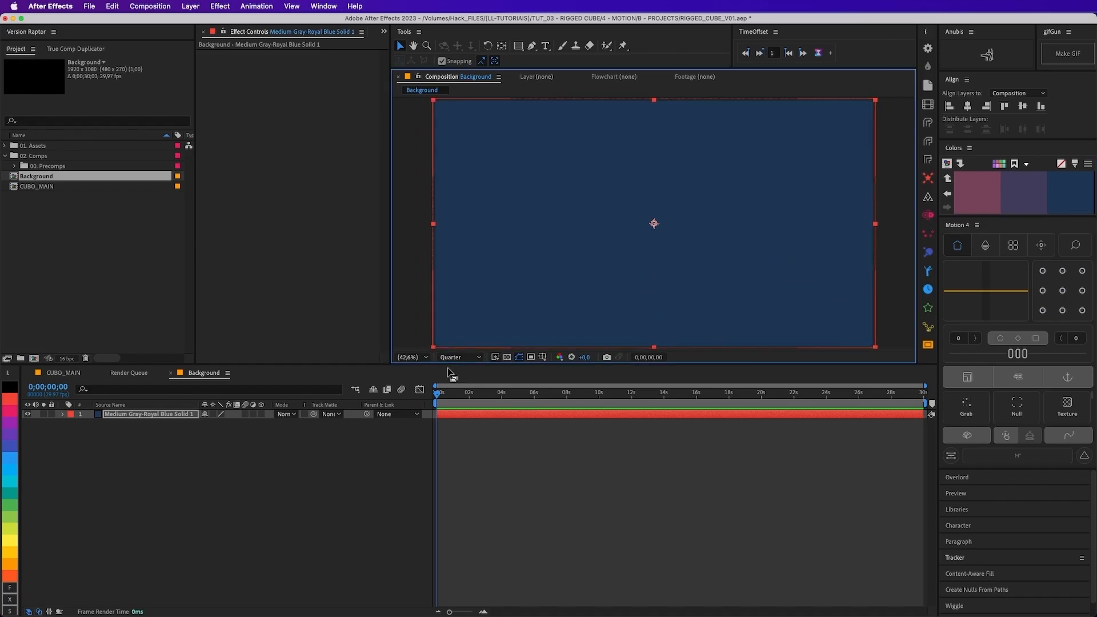
{"action": "left_click", "coordinate": [460, 357]}
{"action": "left_click", "coordinate": [456, 379]}
{"action": "left_click", "coordinate": [569, 449]}
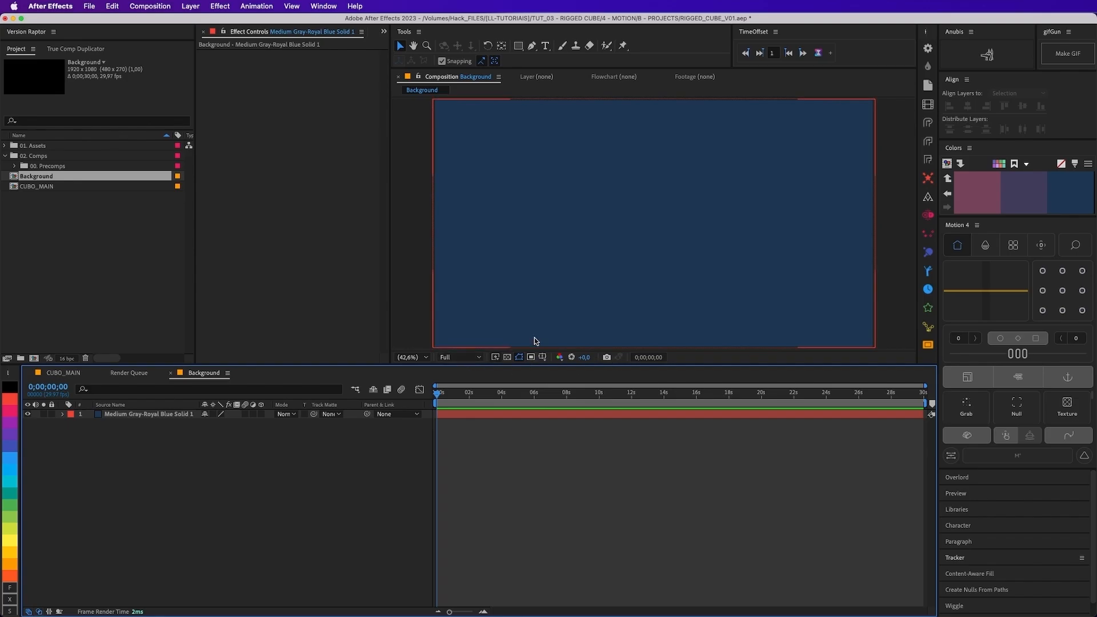
{"action": "left_click", "coordinate": [170, 416]}
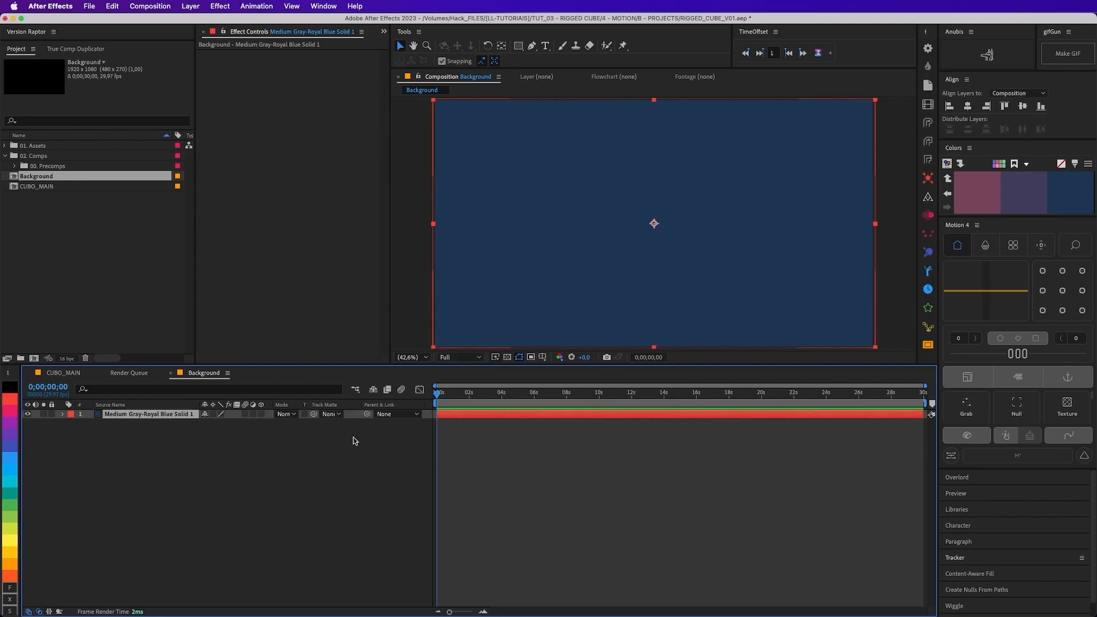
Step: Duplicate the blue solid layer twice in Background and keep the topmost copy selected
{"action": "key", "text": "super+d"}
{"action": "key", "text": "super+d"}
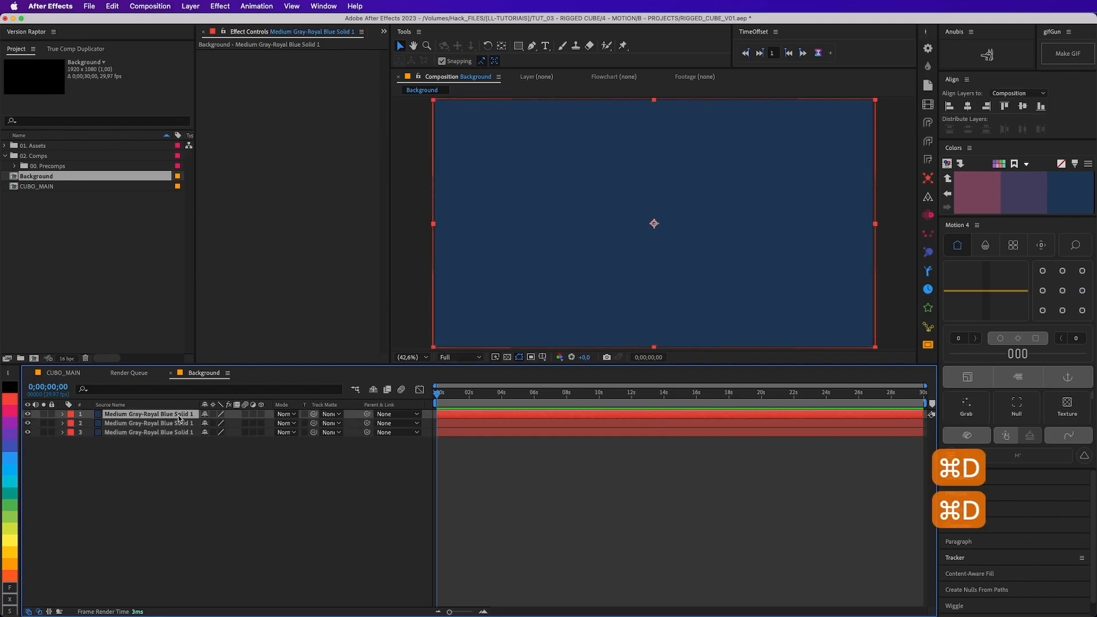
{"action": "right_click", "coordinate": [140, 417]}
{"action": "key", "text": "super+z"}
{"action": "left_click", "coordinate": [132, 418]}
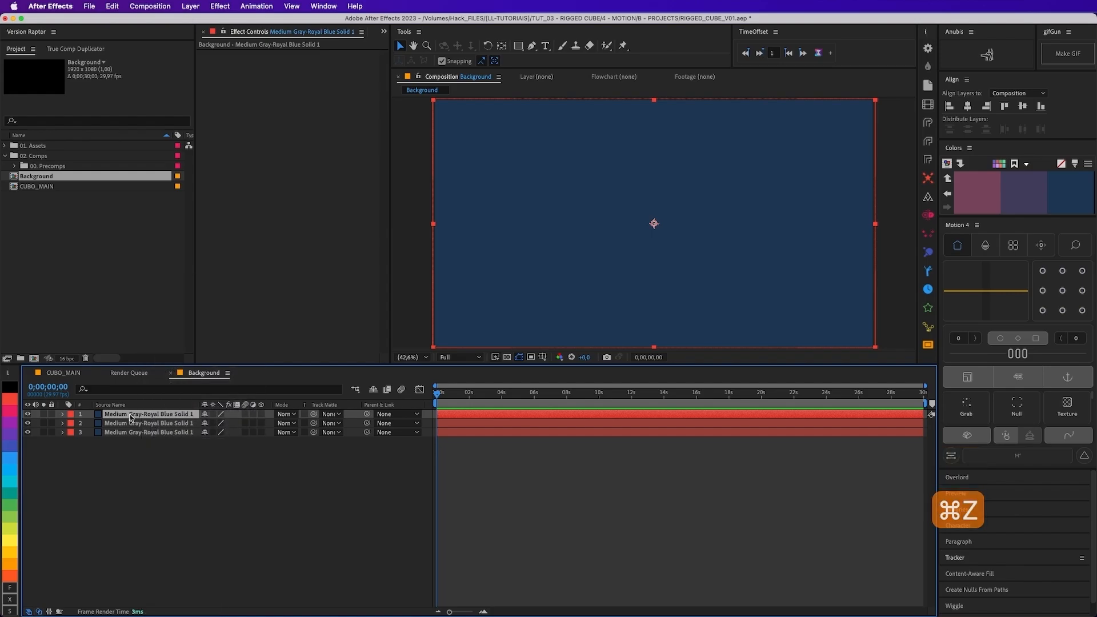
Step: Recolor the topmost solid copy as a new solid, sampling 76435A from the palette's magenta swatch
{"action": "key", "text": "shift+super+y"}
{"action": "left_click", "coordinate": [679, 451]}
{"action": "left_click", "coordinate": [815, 315]}
{"action": "left_click", "coordinate": [975, 196]}
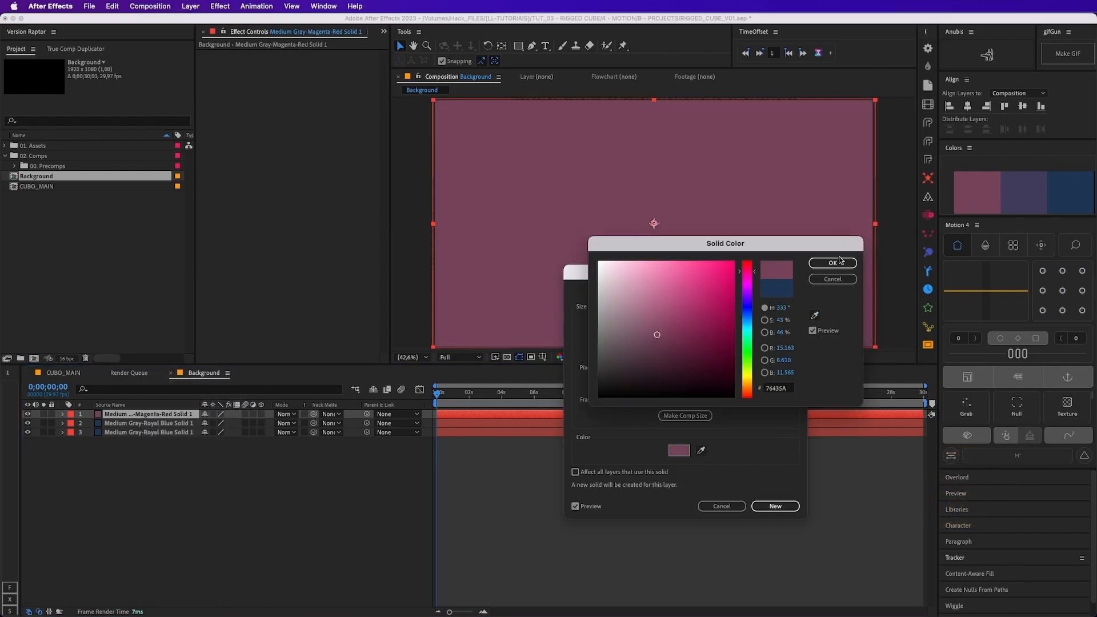
{"action": "left_click", "coordinate": [832, 263]}
{"action": "key", "text": "Return"}
Step: Recolor the middle solid copy as a new solid, sampling its color from the palette's purple swatch
{"action": "left_click", "coordinate": [147, 423]}
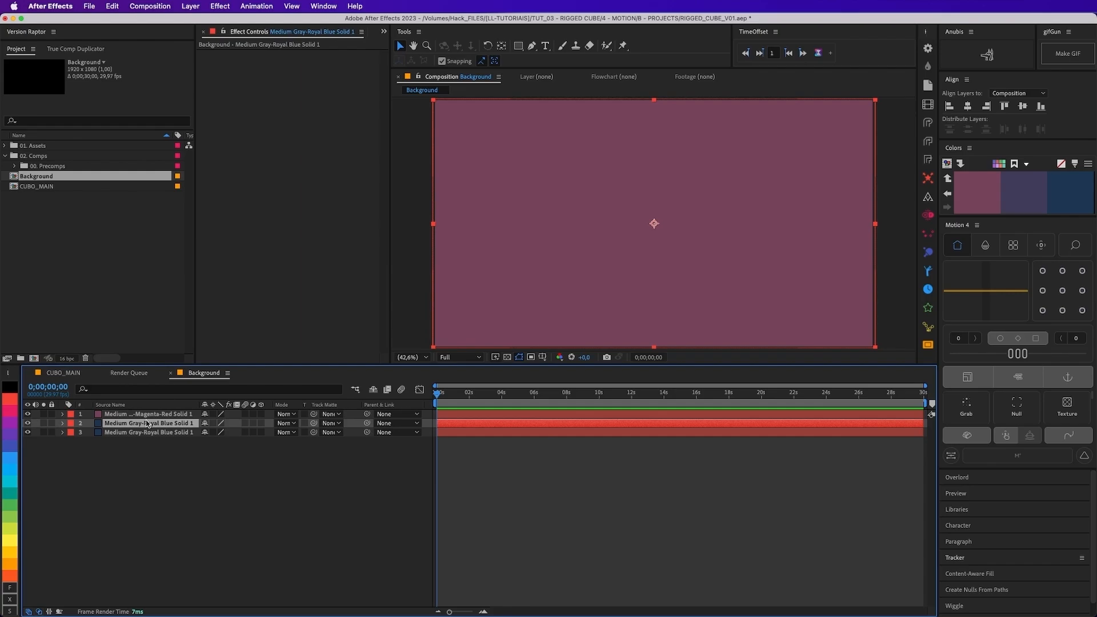
{"action": "key", "text": "shift+super+y"}
{"action": "left_click", "coordinate": [701, 452]}
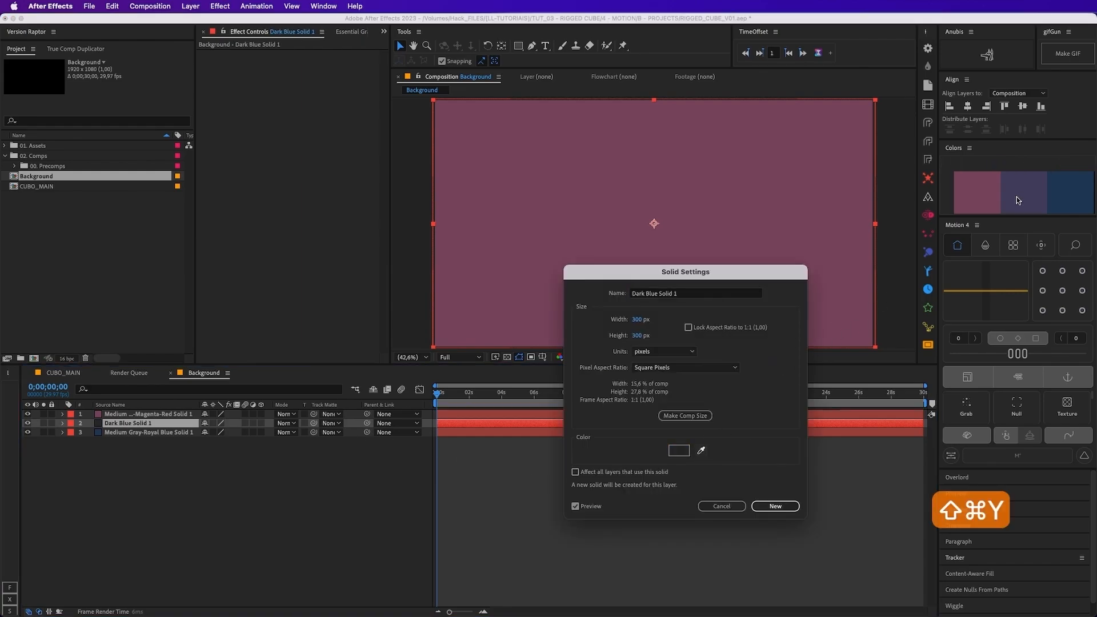
{"action": "left_click", "coordinate": [1022, 191]}
{"action": "left_click", "coordinate": [777, 506]}
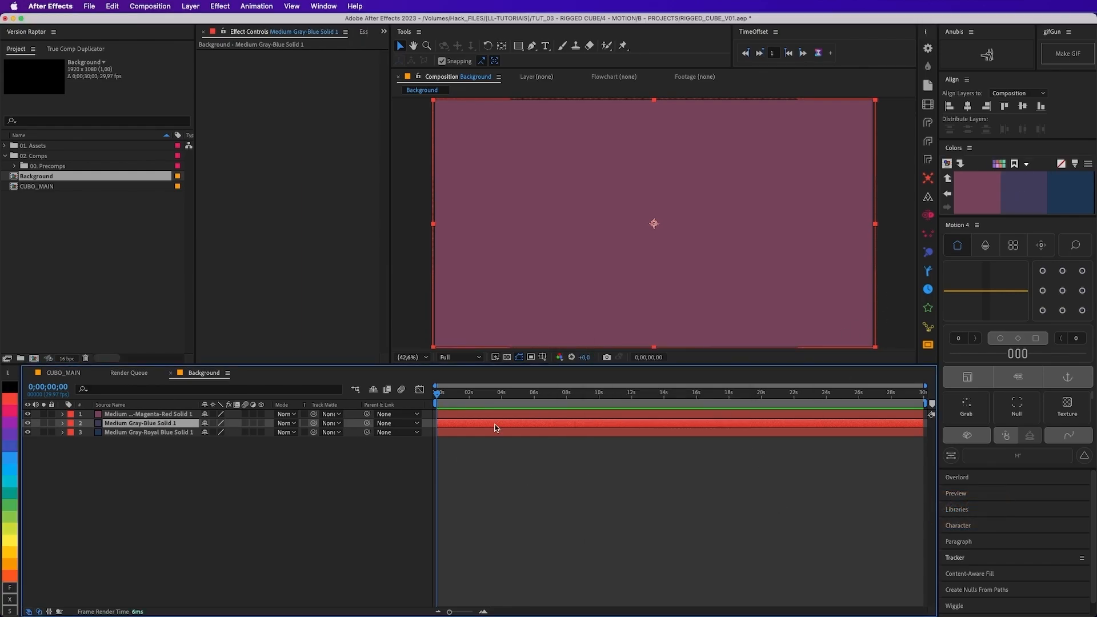
Step: Scale the purple and magenta solids down to overlapping rectangles, placing purple left of the composition's center and magenta in its upper-right area
{"action": "left_click_drag", "start_coordinate": [433, 347], "coordinate": [501, 306]}
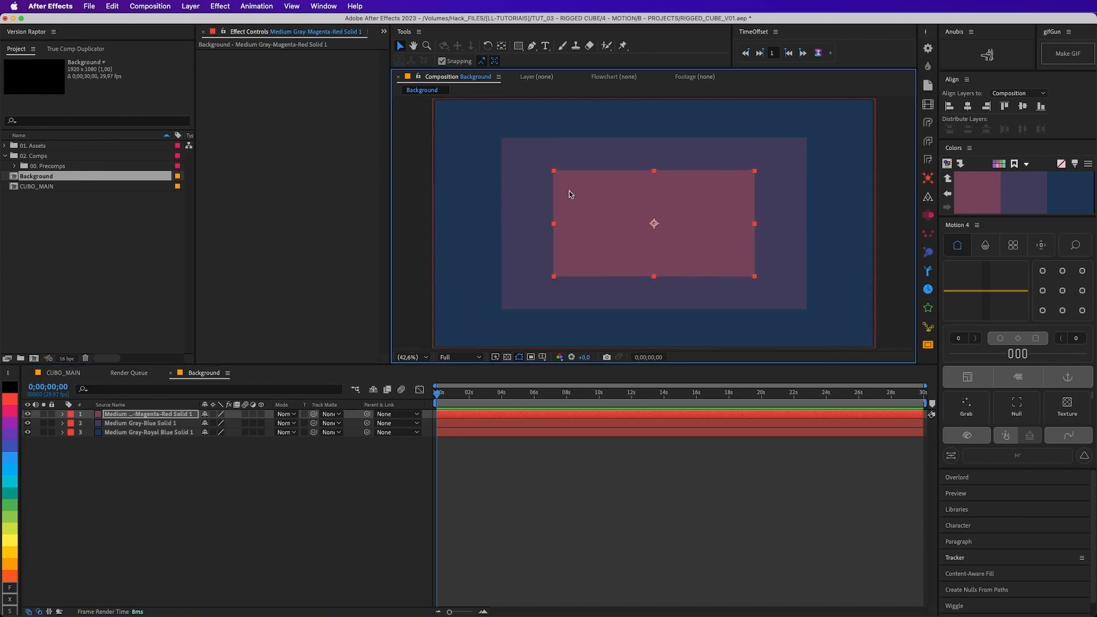
{"action": "left_click_drag", "start_coordinate": [568, 191], "coordinate": [526, 264]}
{"action": "left_click_drag", "start_coordinate": [746, 139], "coordinate": [771, 128]}
{"action": "left_click", "coordinate": [636, 248]}
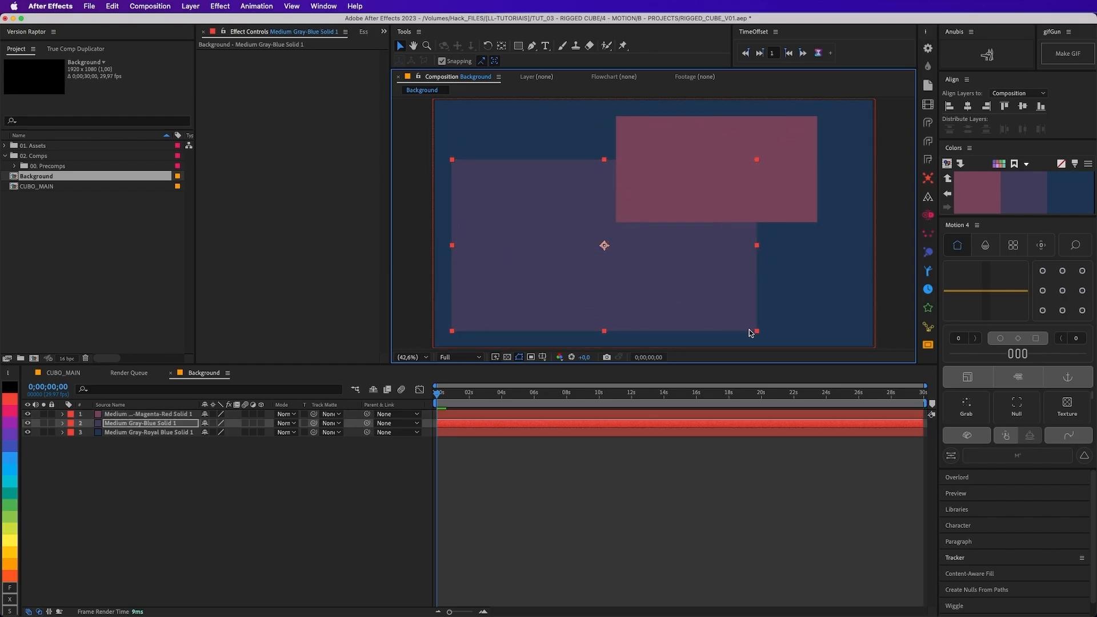
{"action": "left_click_drag", "start_coordinate": [756, 334], "coordinate": [680, 277]}
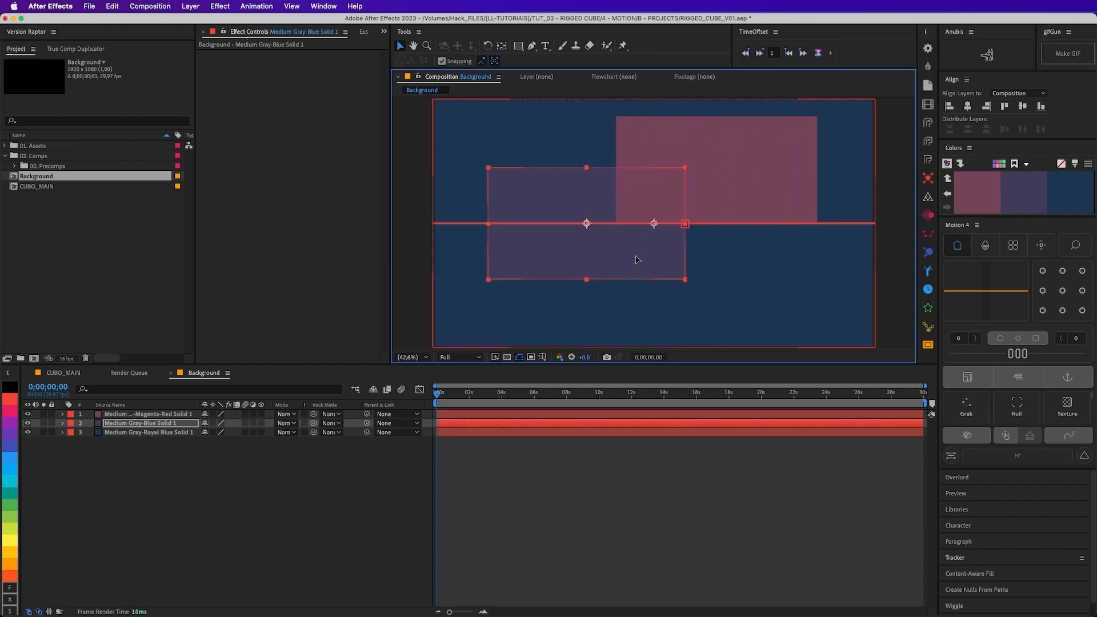
{"action": "left_click_drag", "start_coordinate": [770, 181], "coordinate": [773, 179]}
{"action": "left_click_drag", "start_coordinate": [619, 221], "coordinate": [597, 228]}
Step: Enlarge and reposition the purple solid so it covers the whole frame behind the magenta rectangle
{"action": "left_click", "coordinate": [570, 255]}
{"action": "left_click_drag", "start_coordinate": [685, 280], "coordinate": [779, 356]}
{"action": "left_click_drag", "start_coordinate": [654, 304], "coordinate": [707, 307]}
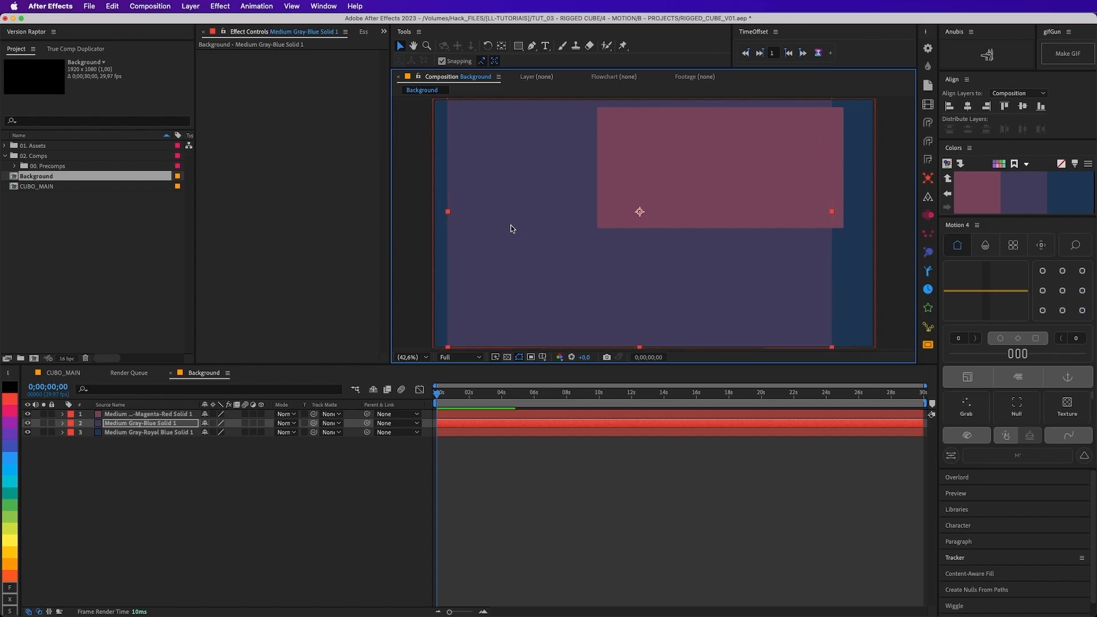
{"action": "left_click_drag", "start_coordinate": [448, 212], "coordinate": [424, 216]}
{"action": "left_click_drag", "start_coordinate": [641, 220], "coordinate": [652, 221]}
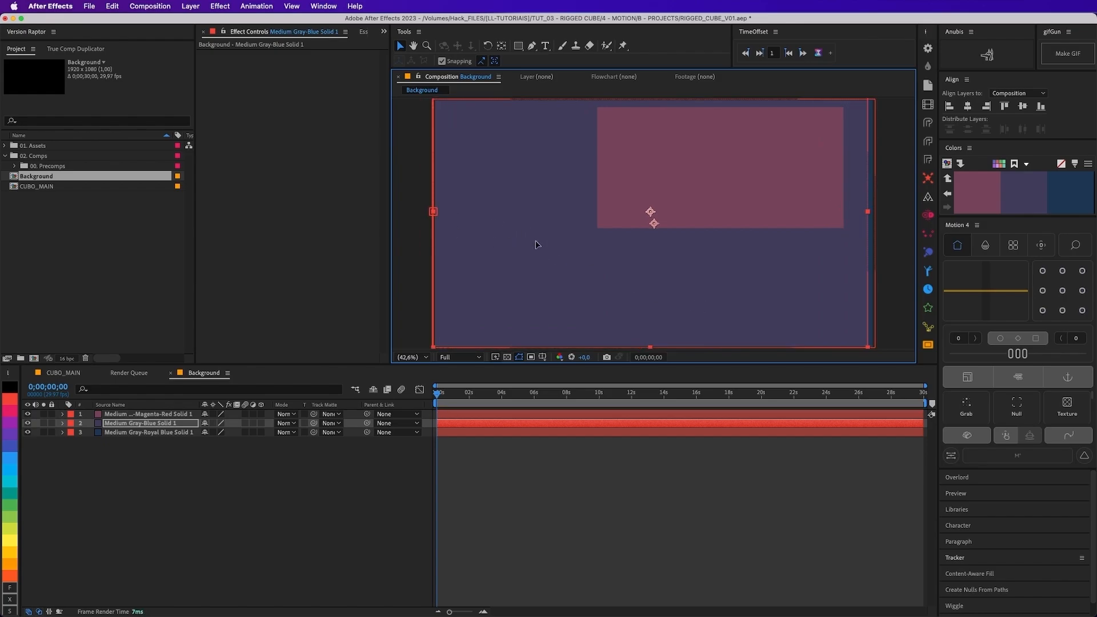
{"action": "left_click_drag", "start_coordinate": [867, 212], "coordinate": [877, 212]}
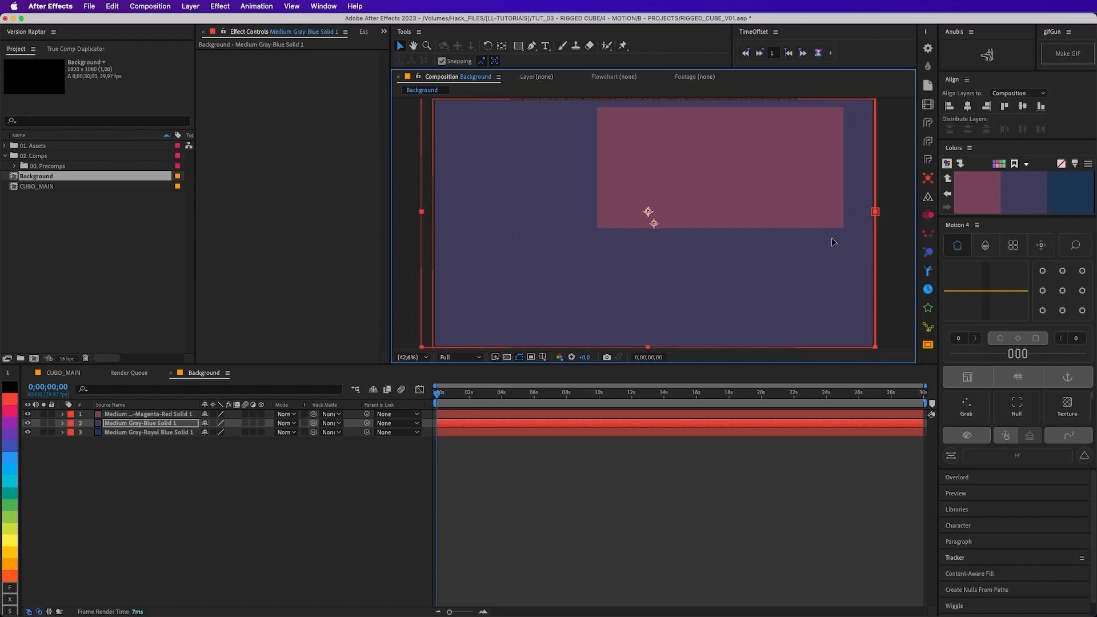
Step: Place the Royal Blue solid above the Gray-Blue one, shrink it to a smaller rectangle and move it to the composition's lower-left area
{"action": "key", "text": "1"}
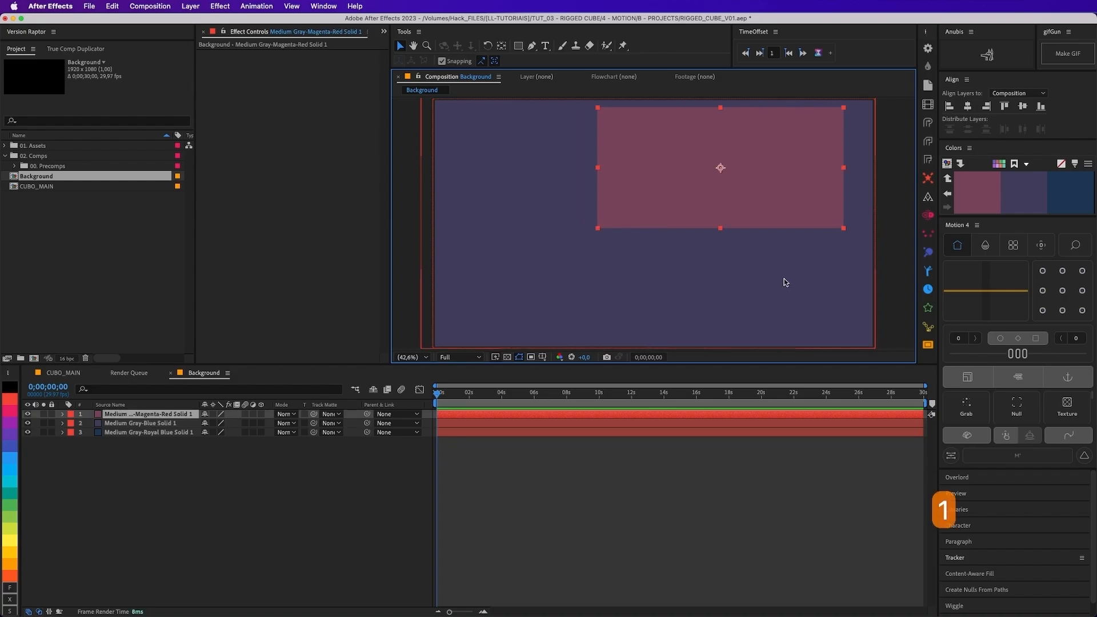
{"action": "mouse_move", "coordinate": [148, 432]}
{"action": "left_mouse_down"}
{"action": "mouse_move", "coordinate": [165, 446]}
{"action": "mouse_move", "coordinate": [153, 423]}
{"action": "left_mouse_up"}
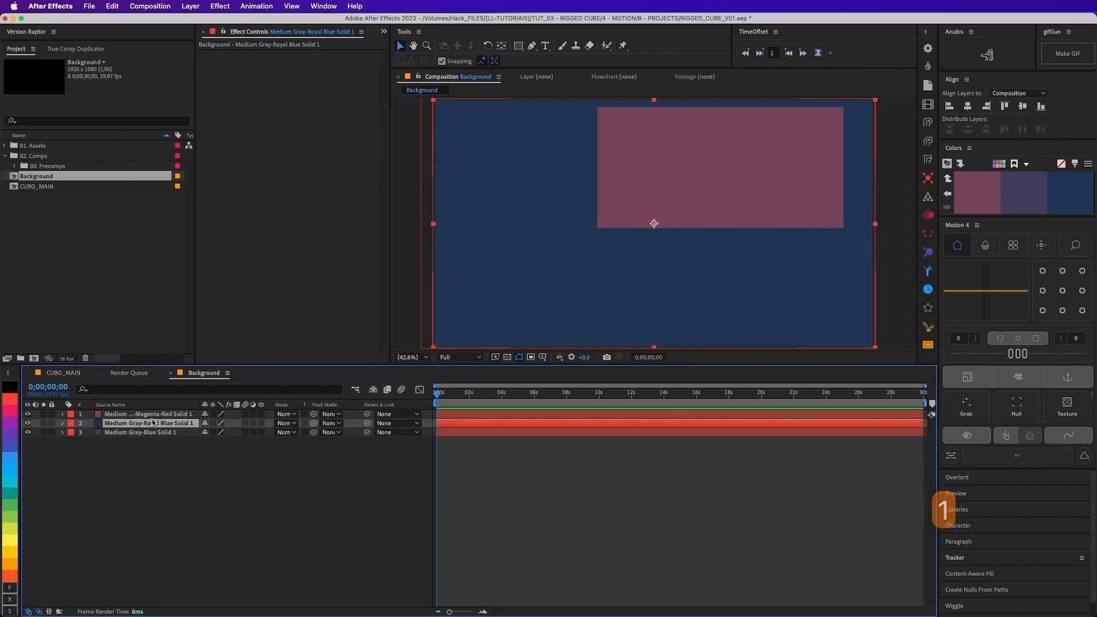
{"action": "left_click_drag", "start_coordinate": [434, 224], "coordinate": [510, 225]}
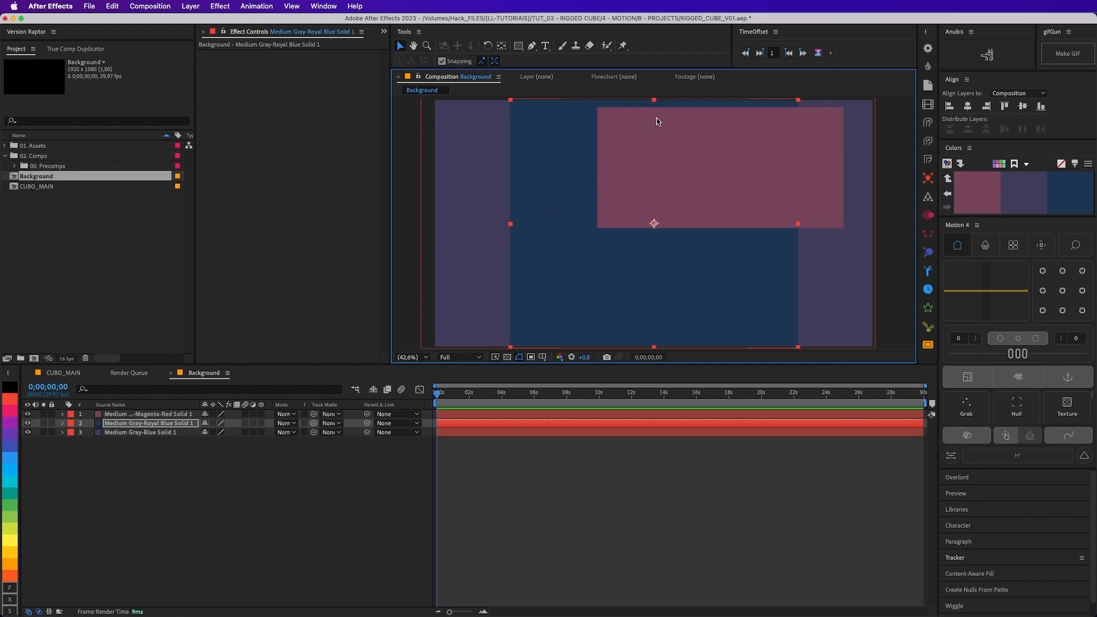
{"action": "left_click_drag", "start_coordinate": [657, 101], "coordinate": [655, 150]}
{"action": "left_click_drag", "start_coordinate": [629, 262], "coordinate": [664, 307]}
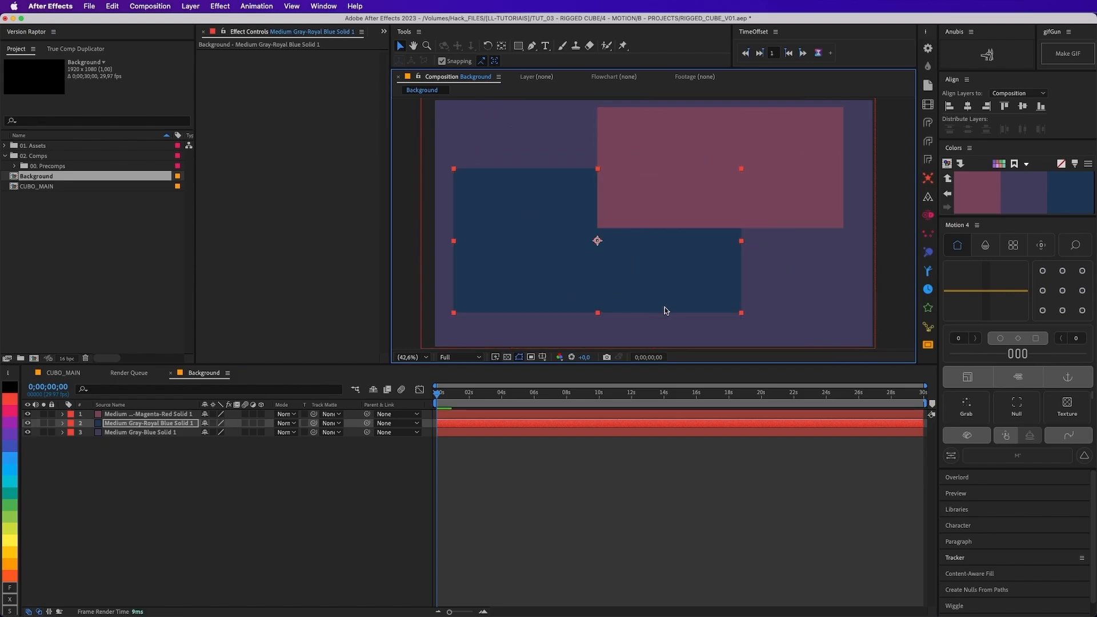
{"action": "left_click_drag", "start_coordinate": [741, 241], "coordinate": [718, 244]}
{"action": "left_click_drag", "start_coordinate": [627, 258], "coordinate": [693, 278]}
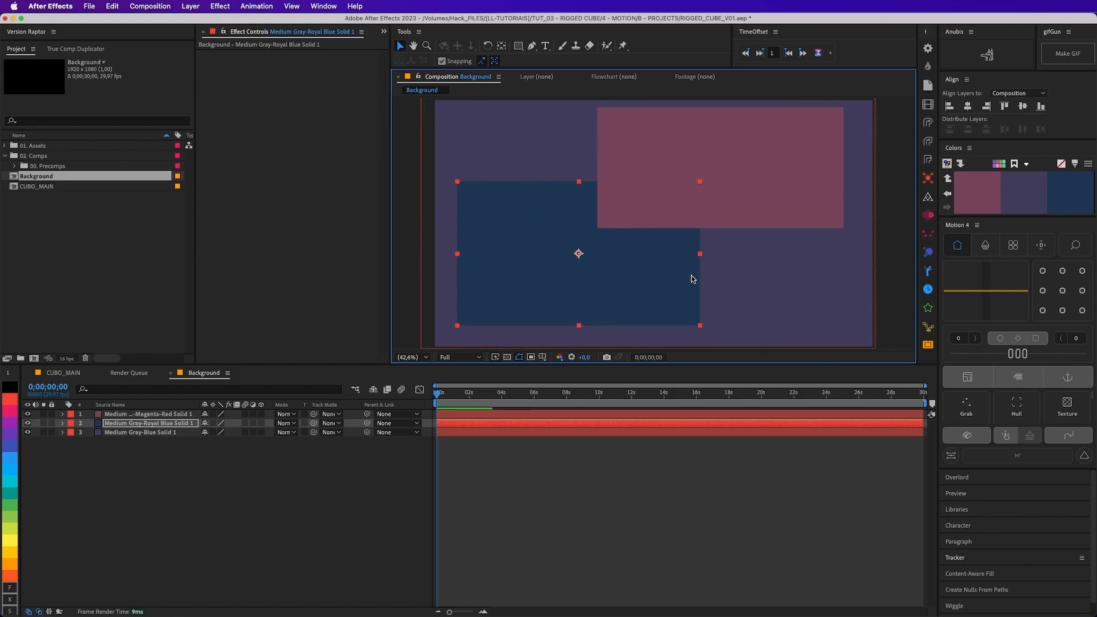
{"action": "left_click", "coordinate": [182, 480]}
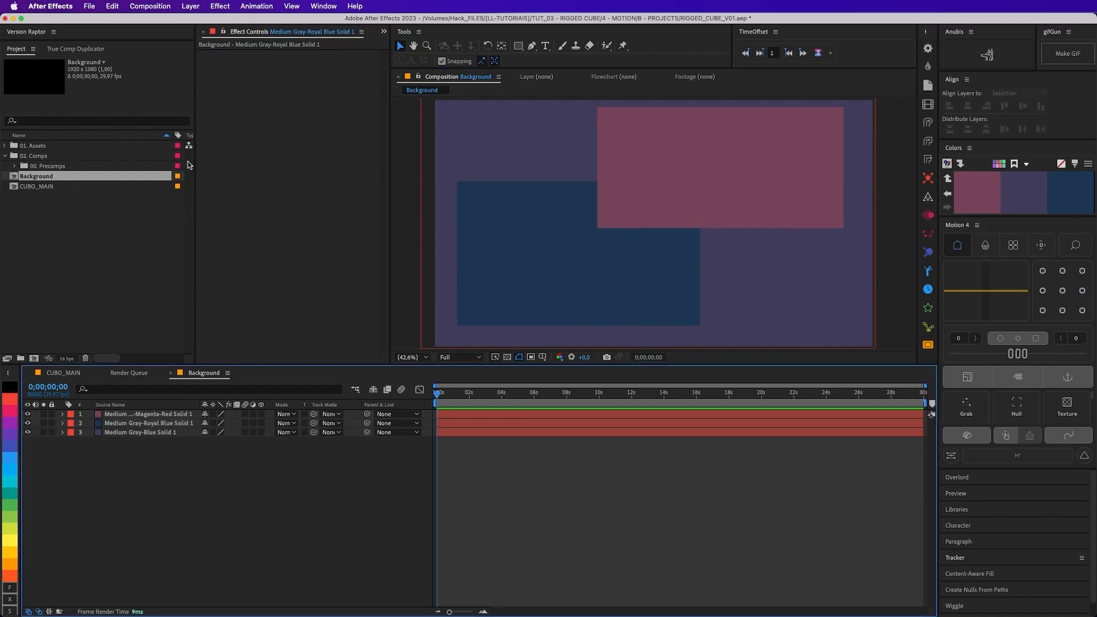
Step: Add an adjustment layer above the three solids and name it AJUSTES
{"action": "left_click", "coordinate": [190, 6]}
{"action": "mouse_move", "coordinate": [257, 33]}
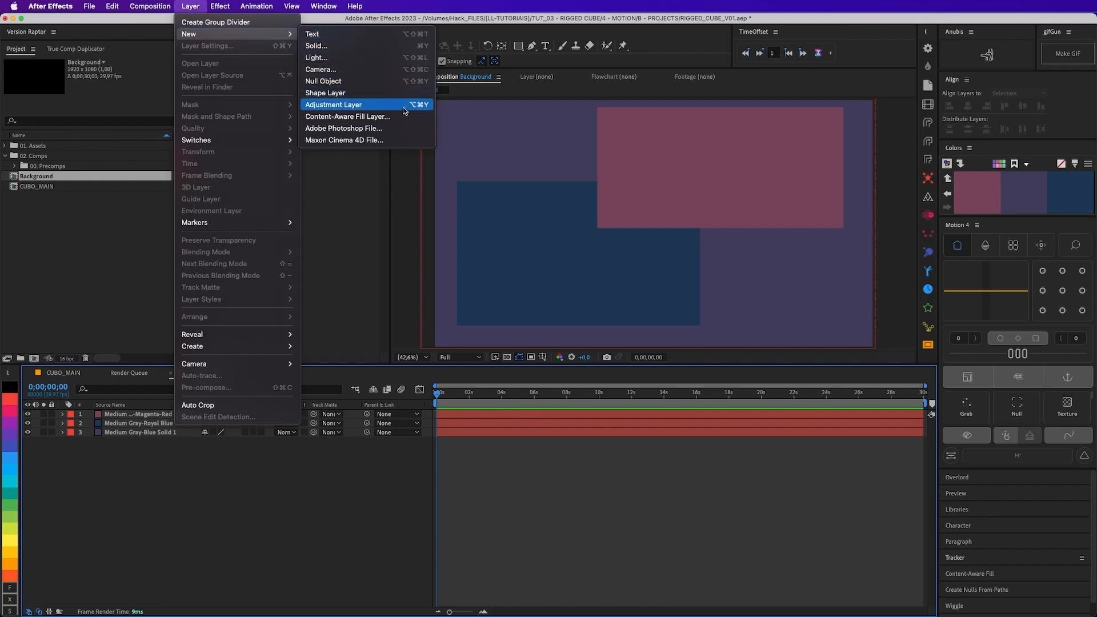
{"action": "left_click", "coordinate": [430, 108]}
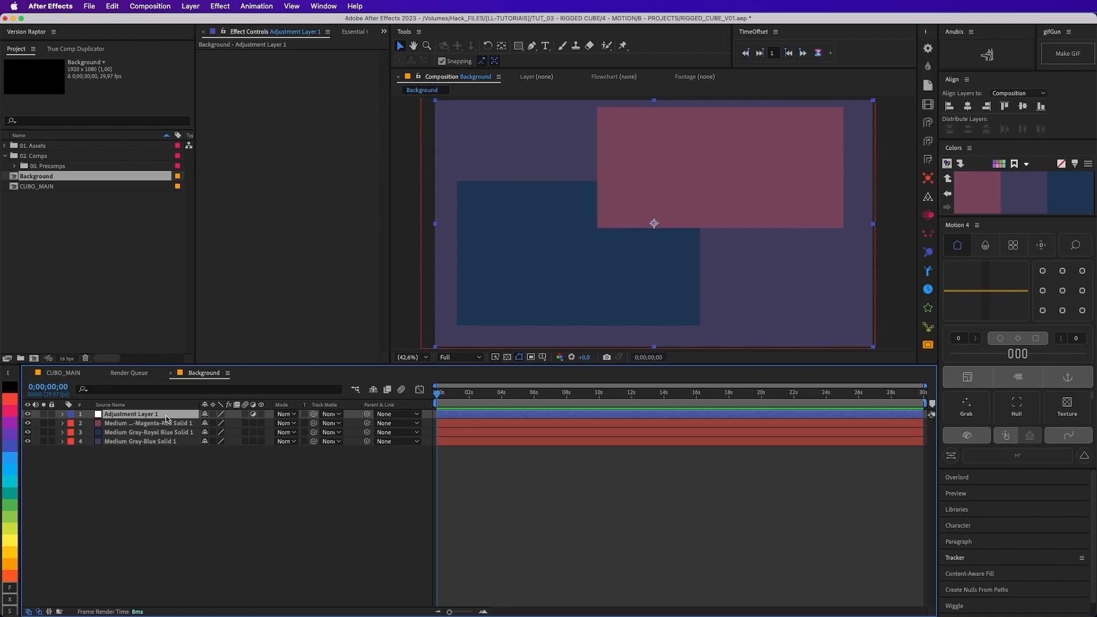
{"action": "key", "text": "Return"}
{"action": "type", "text": "AJUSTES"}
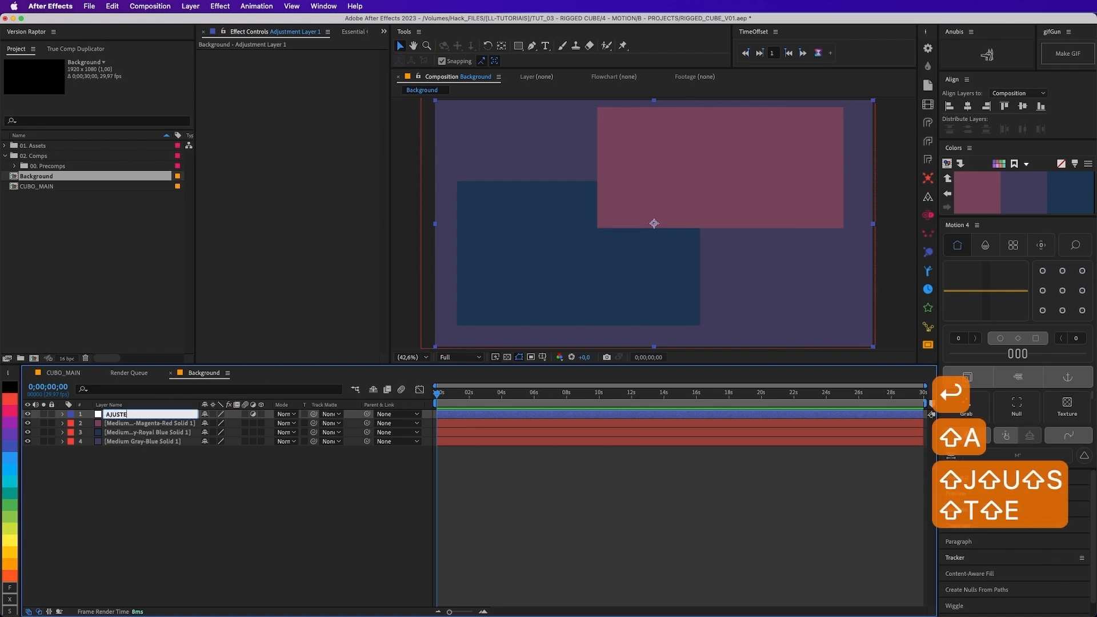
{"action": "key", "text": "Return"}
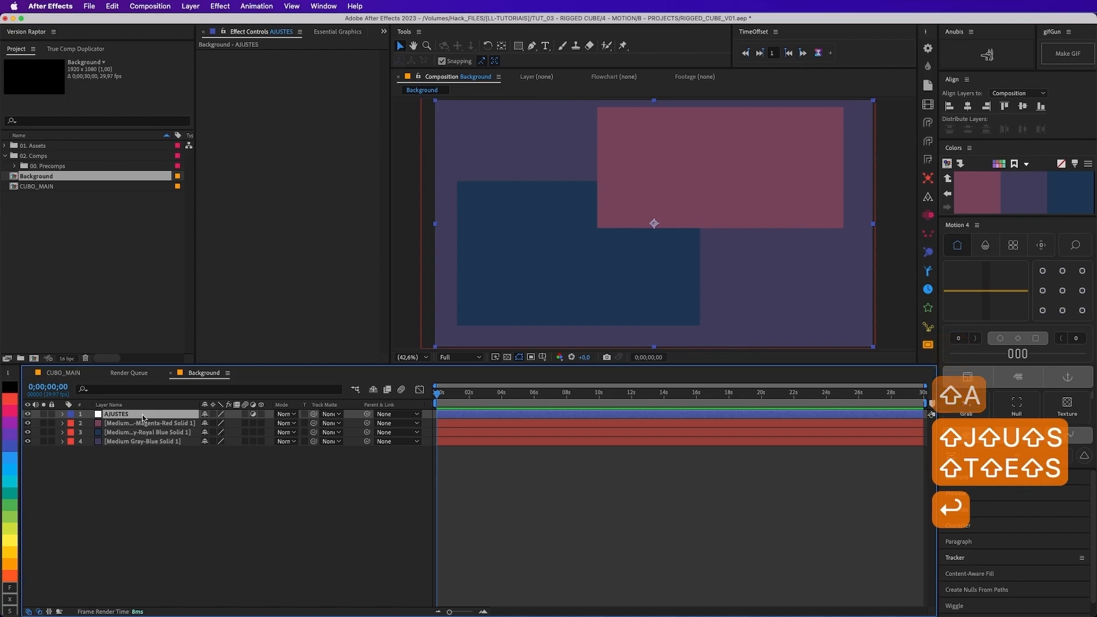
Step: Apply Gaussian Blur to the AJUSTES layer with a blurriness of 1500
{"action": "key", "text": "ctrl+space"}
{"action": "type", "text": "ga"}
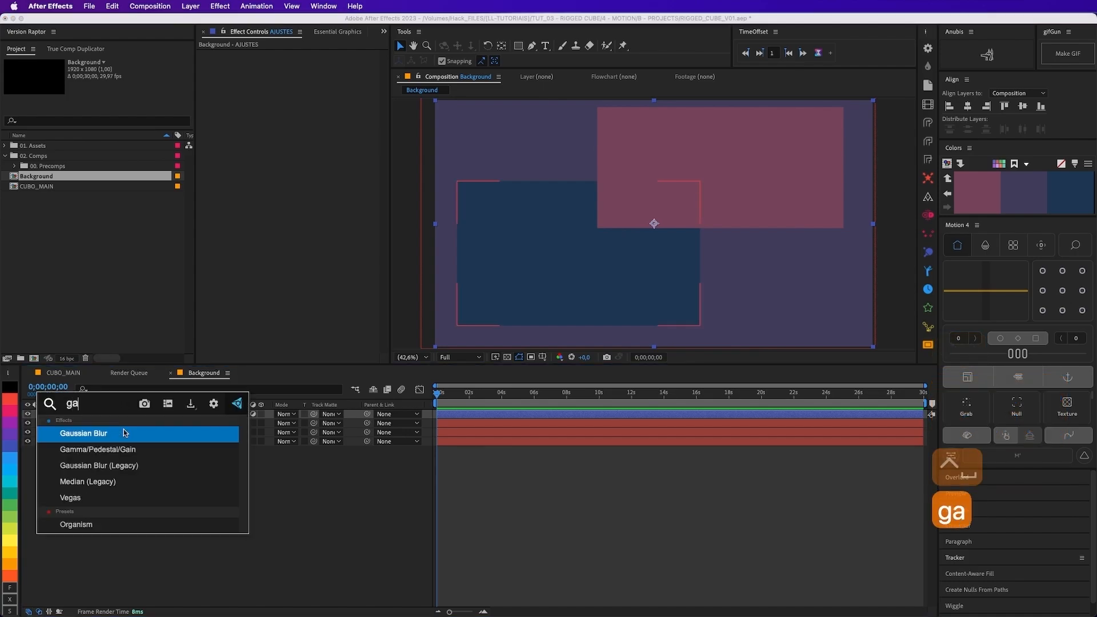
{"action": "left_click", "coordinate": [123, 433]}
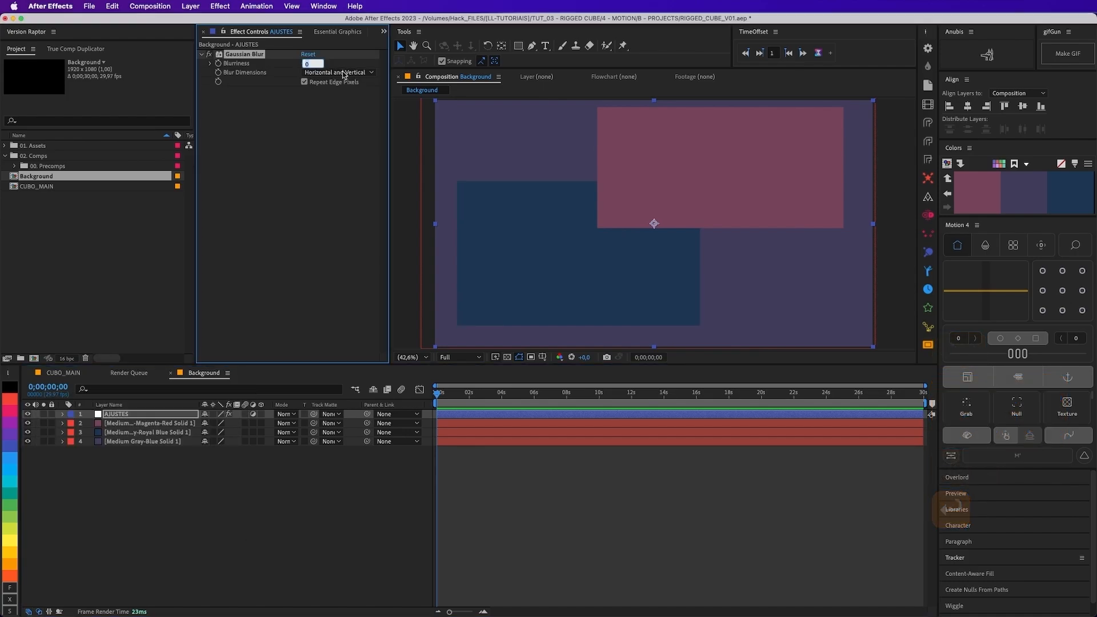
{"action": "type", "text": "5"}
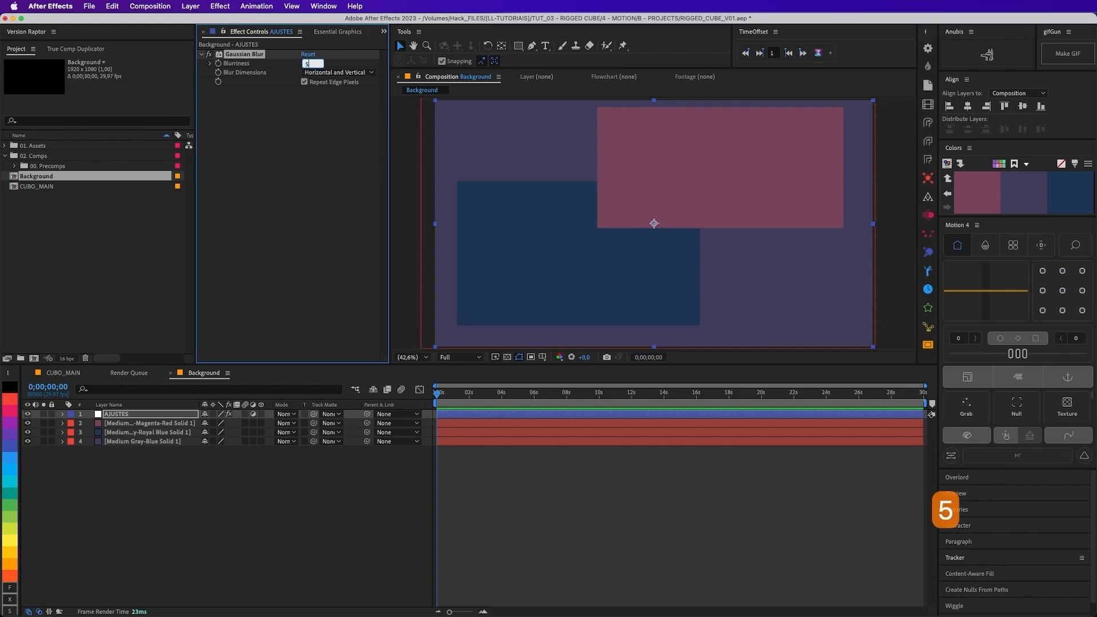
{"action": "key", "text": "BackSpace"}
{"action": "type", "text": "1500"}
{"action": "left_click", "coordinate": [314, 191]}
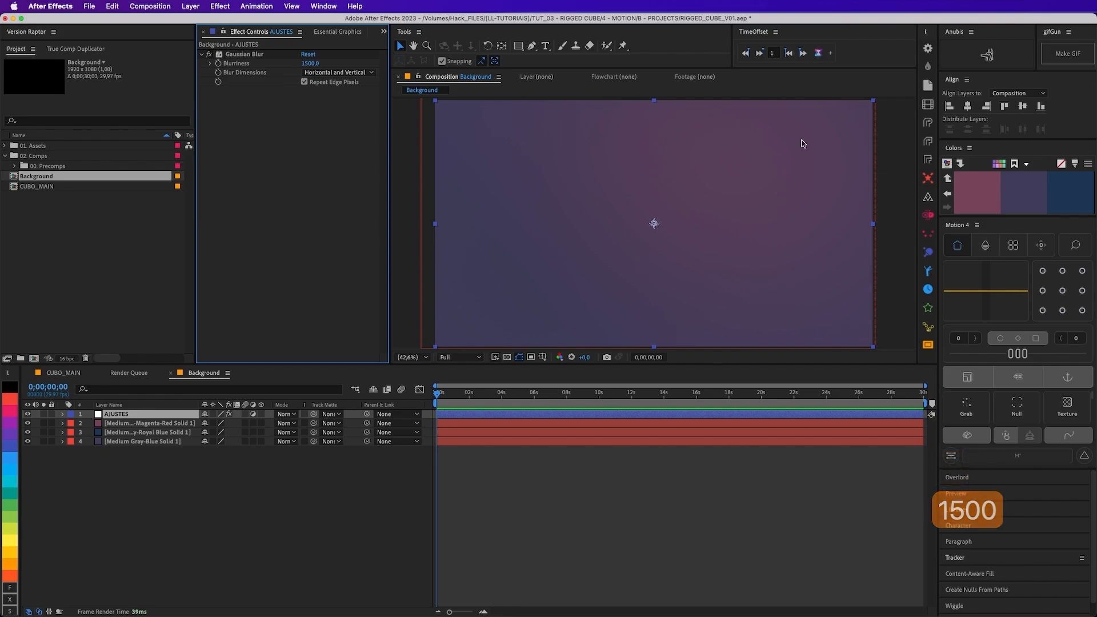
Step: Move the Magenta-Red solid toward the composition's right edge and the Royal Blue solid toward its left edge
{"action": "left_click", "coordinate": [175, 507]}
{"action": "left_click", "coordinate": [148, 423]}
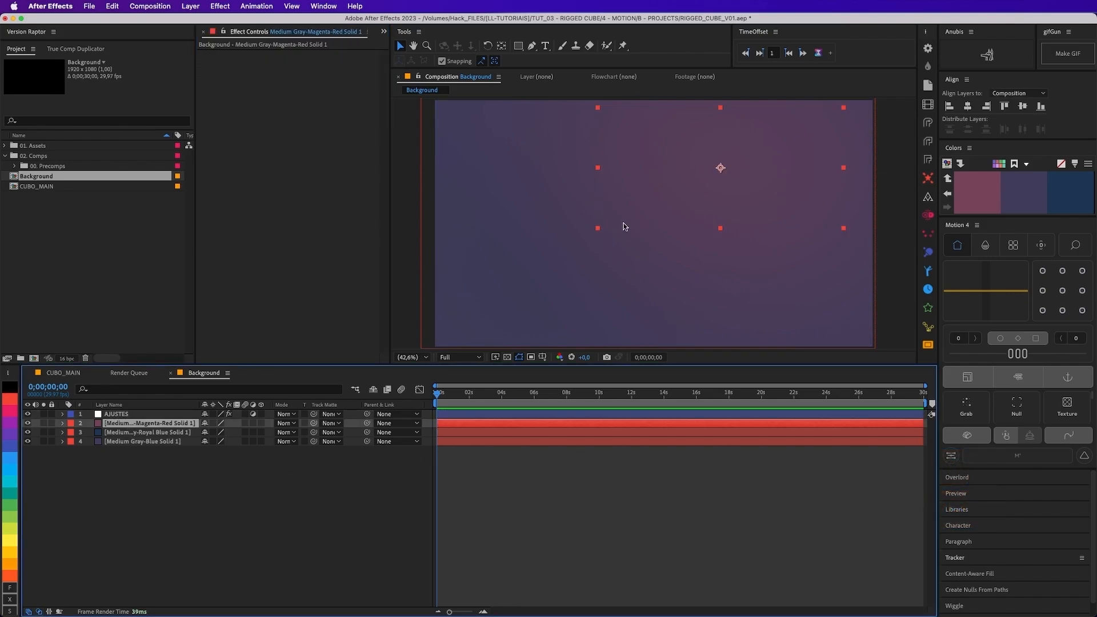
{"action": "left_click_drag", "start_coordinate": [727, 177], "coordinate": [812, 202]}
{"action": "left_click", "coordinate": [143, 432]}
{"action": "left_click_drag", "start_coordinate": [577, 292], "coordinate": [630, 263]}
{"action": "left_click_drag", "start_coordinate": [565, 264], "coordinate": [523, 230]}
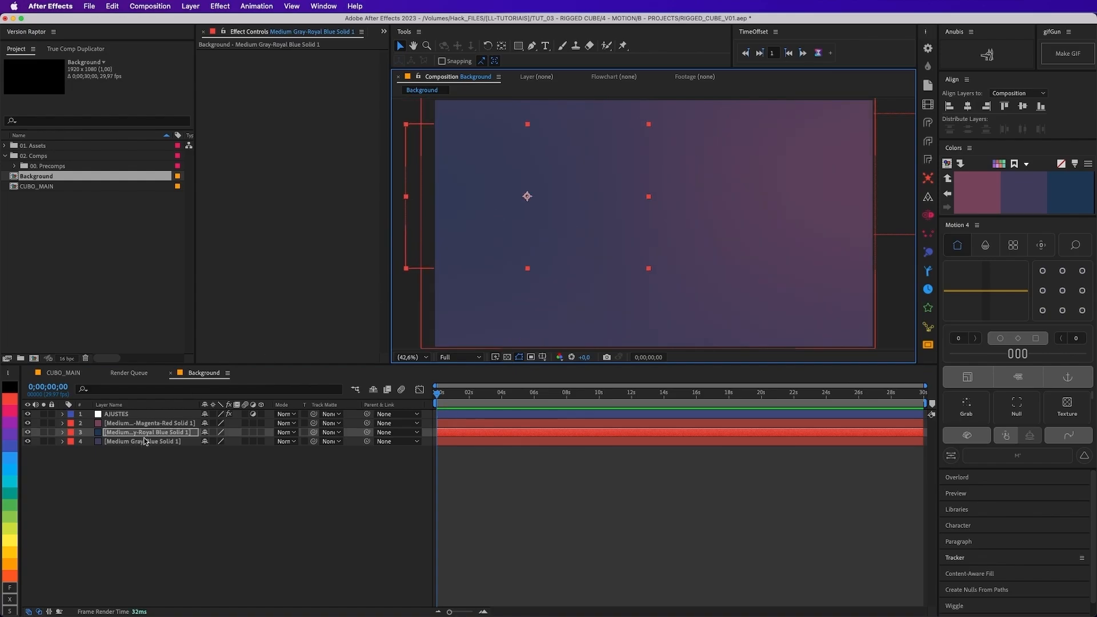
Step: Change the Royal Blue solid's color to the darker blue 142942
{"action": "left_click", "coordinate": [148, 434]}
{"action": "key", "text": "super+shift+y"}
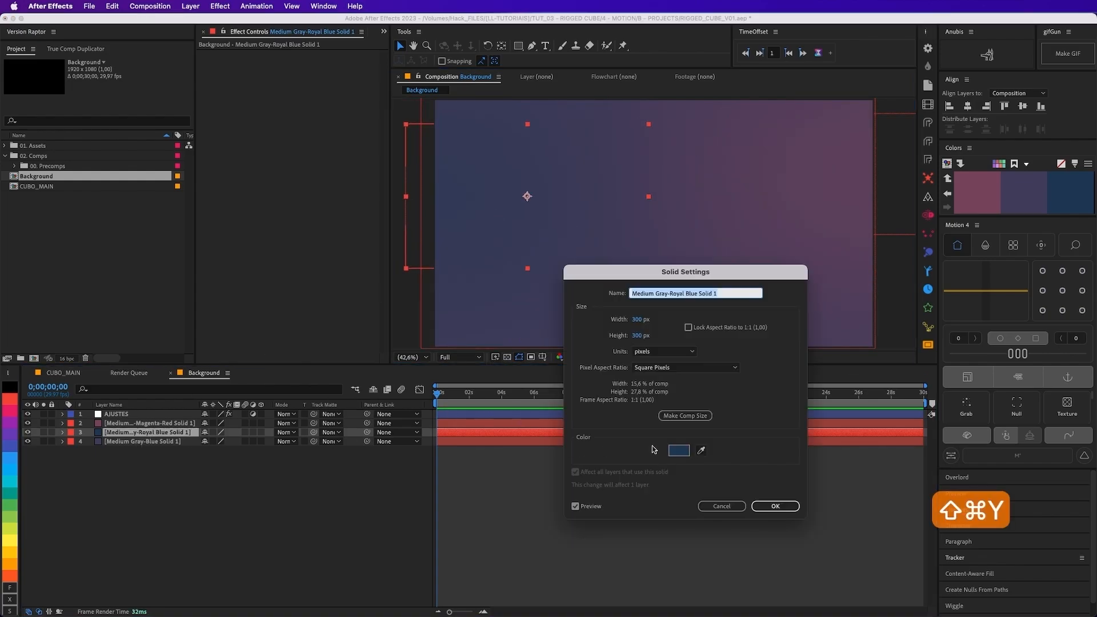
{"action": "left_click", "coordinate": [679, 451]}
{"action": "left_click", "coordinate": [693, 362]}
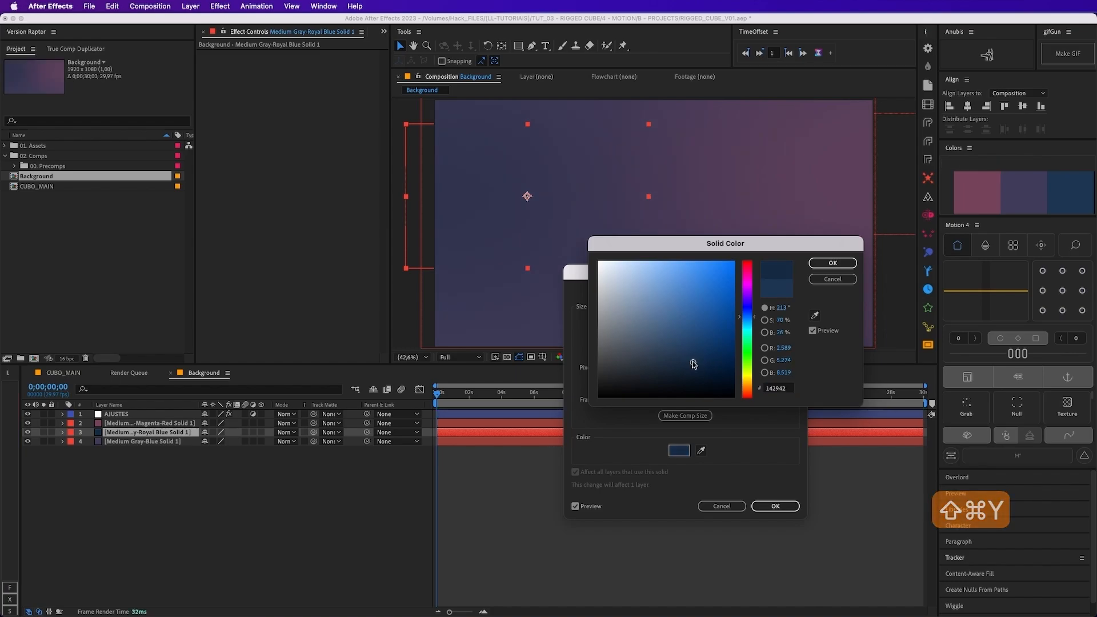
{"action": "left_click", "coordinate": [822, 265]}
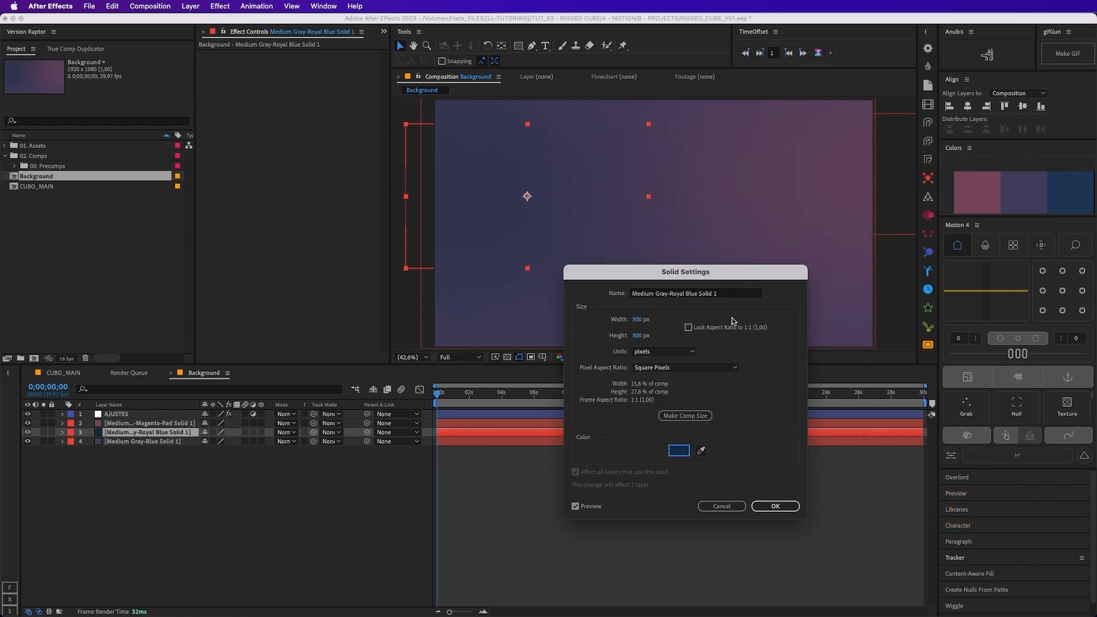
{"action": "left_click", "coordinate": [783, 510]}
Step: Move the Royal Blue solid further toward the composition's upper-left corner and clear the selection
{"action": "left_click_drag", "start_coordinate": [509, 188], "coordinate": [465, 159]}
{"action": "left_click", "coordinate": [823, 170]}
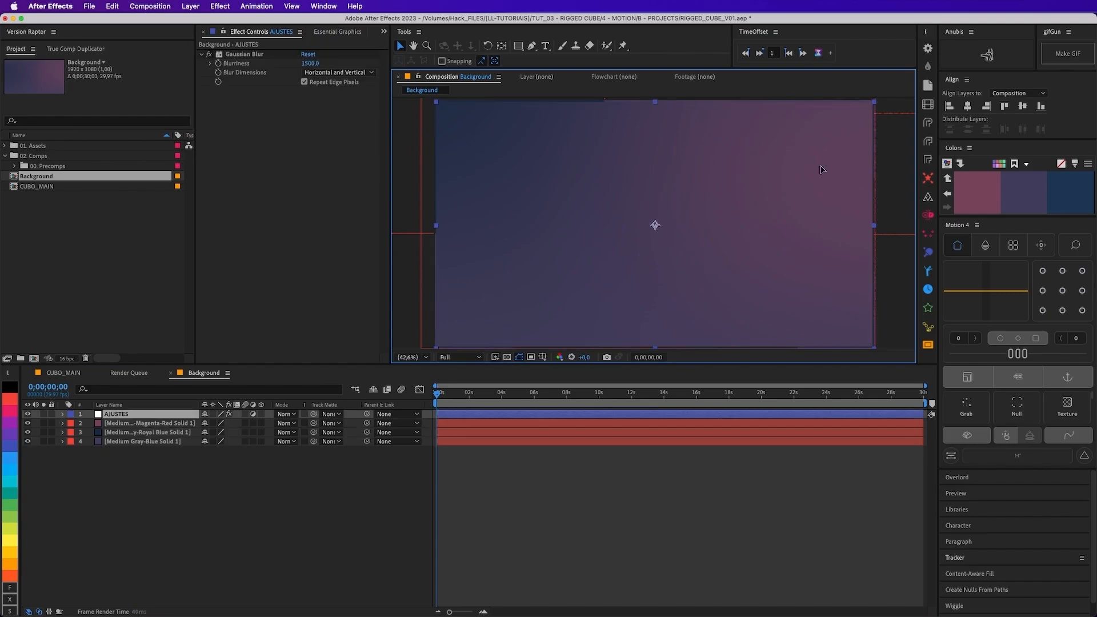
{"action": "left_click", "coordinate": [605, 235]}
{"action": "left_click", "coordinate": [146, 457]}
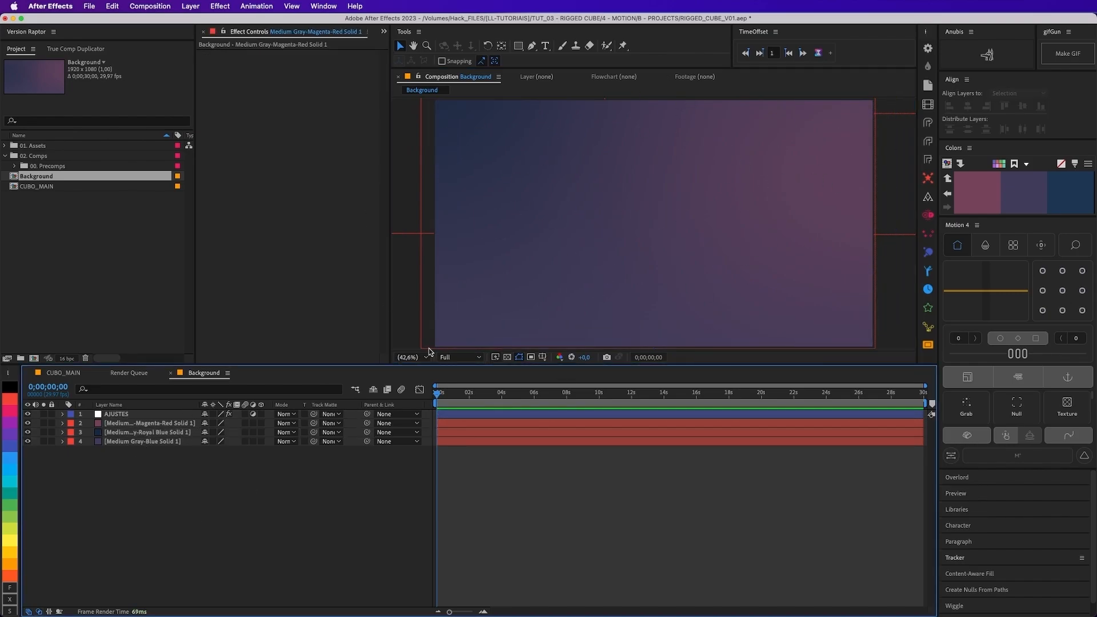
Step: Turn off separate dimensions for the Magenta-Red solid's position so X and Y form one property
{"action": "left_click", "coordinate": [123, 426]}
{"action": "left_click", "coordinate": [63, 423]}
{"action": "right_click", "coordinate": [117, 451]}
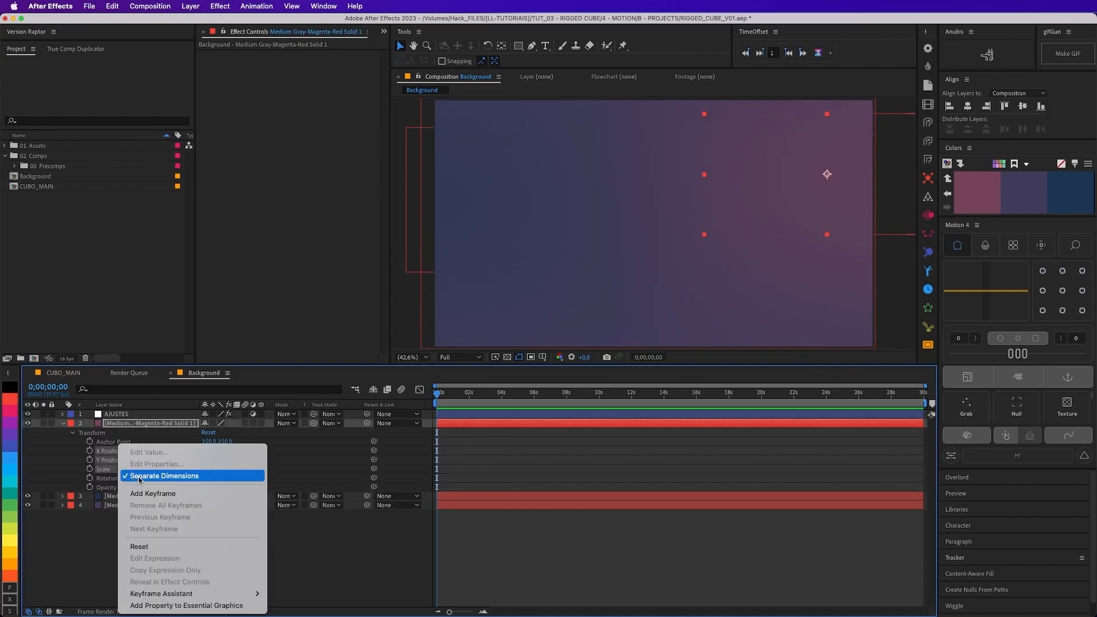
{"action": "left_click", "coordinate": [181, 475]}
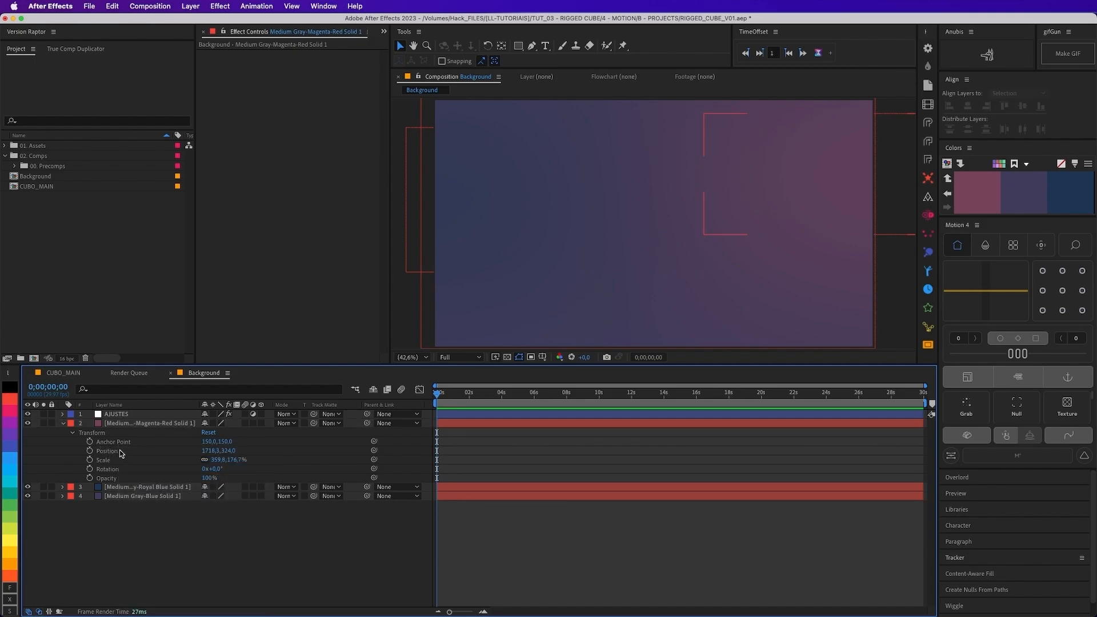
Step: Add the expression wiggle(.5,1500) to the Magenta-Red solid's position and scrub the first seconds to check the motion
{"action": "left_click", "coordinate": [89, 451], "text": "alt"}
{"action": "type", "text": "wigg"}
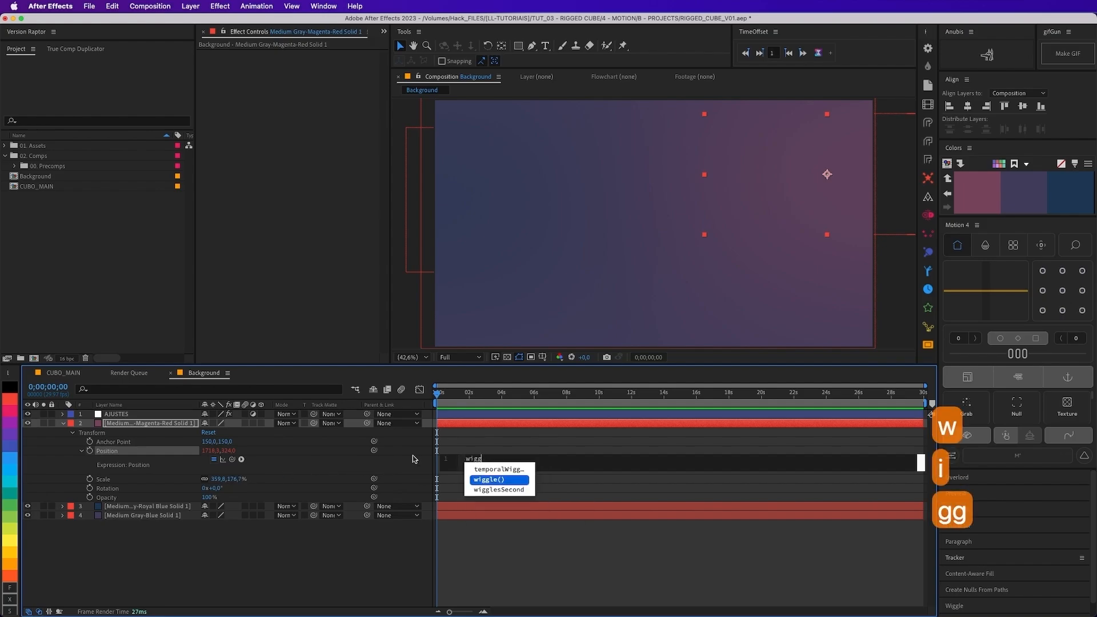
{"action": "key", "text": "Return"}
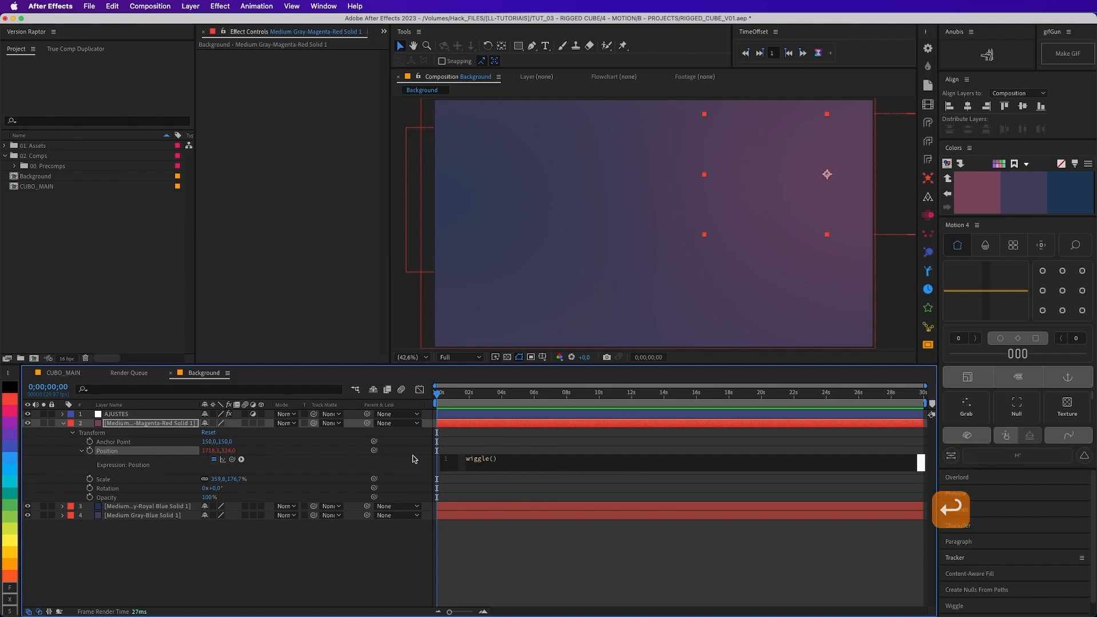
{"action": "type", "text": ".5,"}
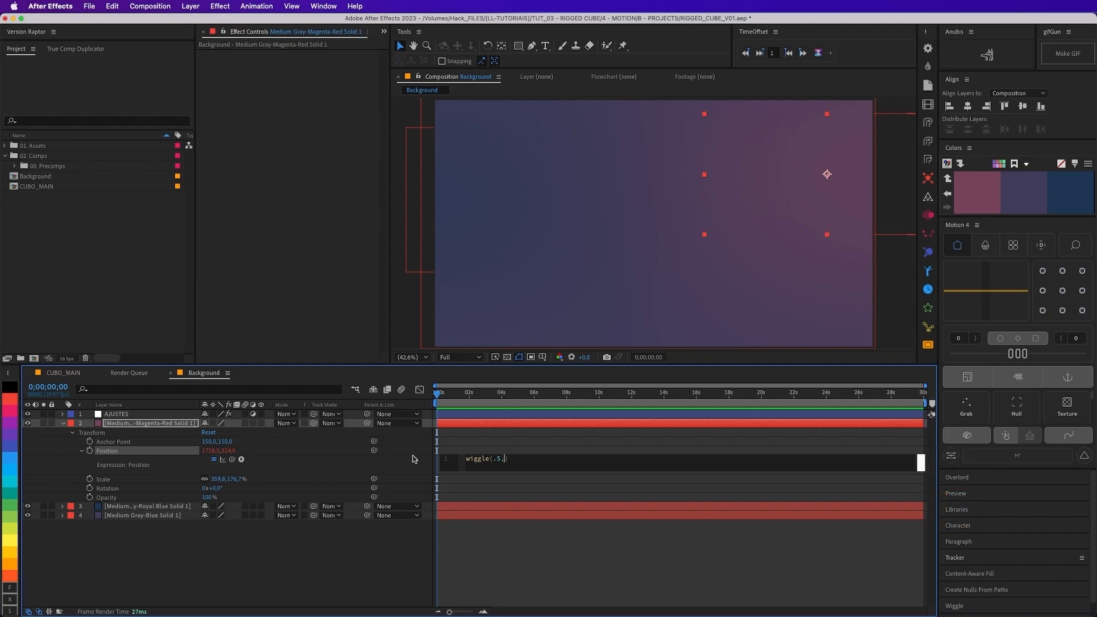
{"action": "type", "text": "1500"}
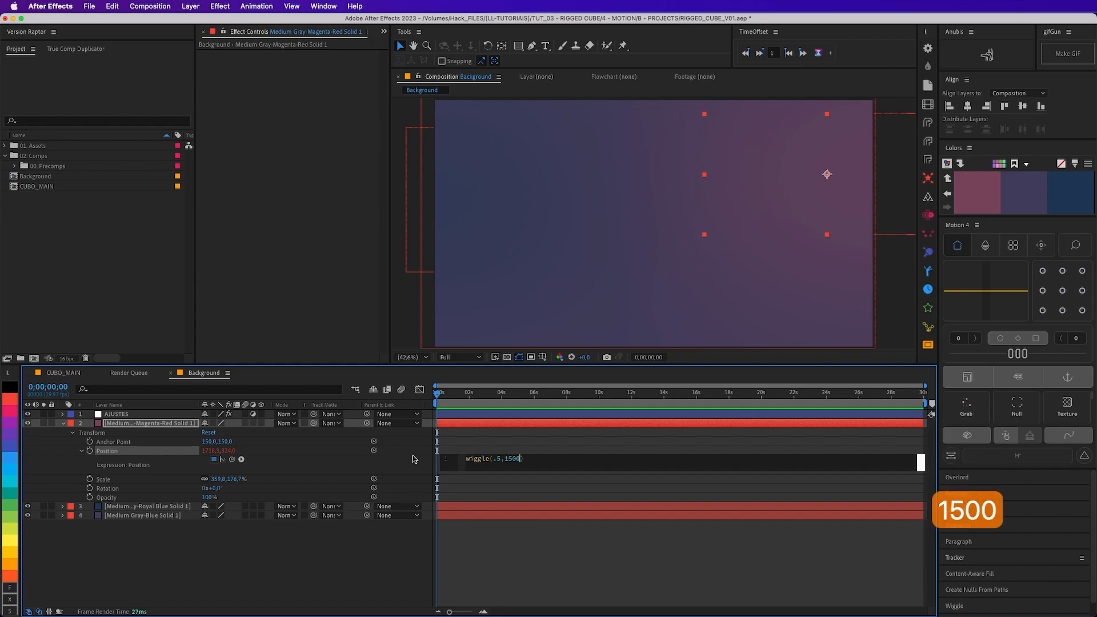
{"action": "left_click", "coordinate": [529, 539]}
{"action": "left_click_drag", "start_coordinate": [438, 393], "coordinate": [508, 394]}
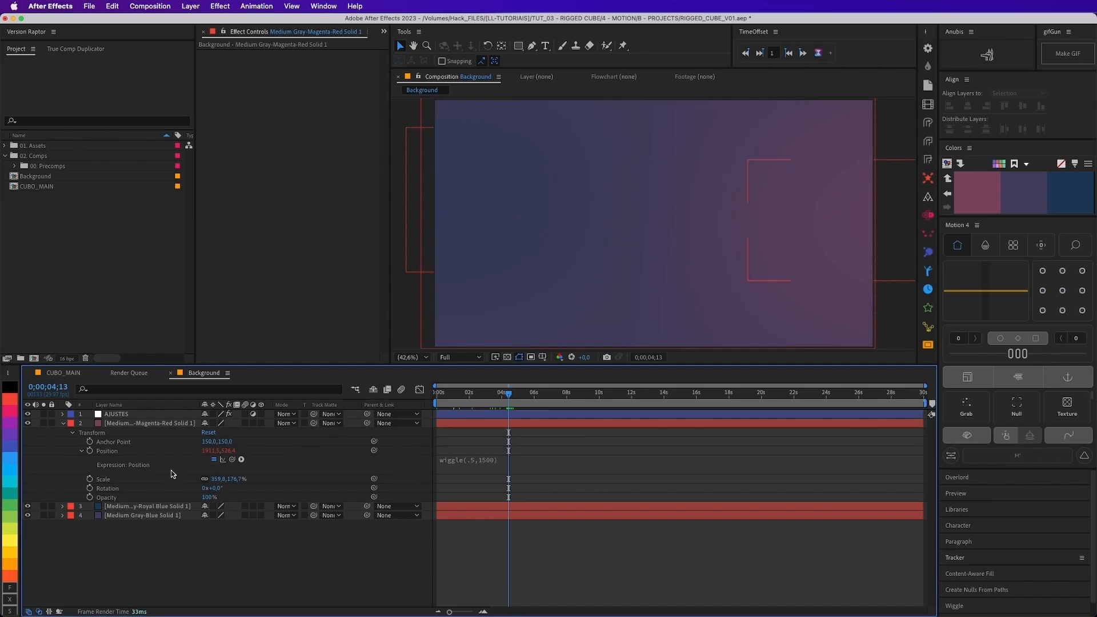
Step: Copy only the position expression from the Magenta-Red solid and paste it onto the Royal Blue solid
{"action": "left_click", "coordinate": [115, 454]}
{"action": "right_click", "coordinate": [115, 453]}
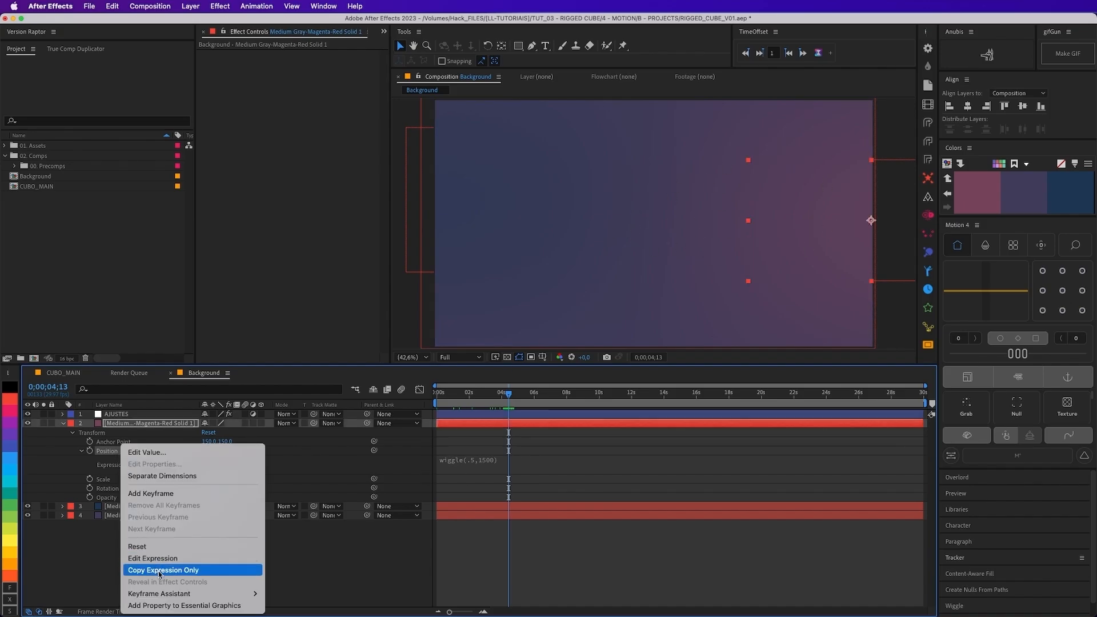
{"action": "left_click", "coordinate": [138, 508]}
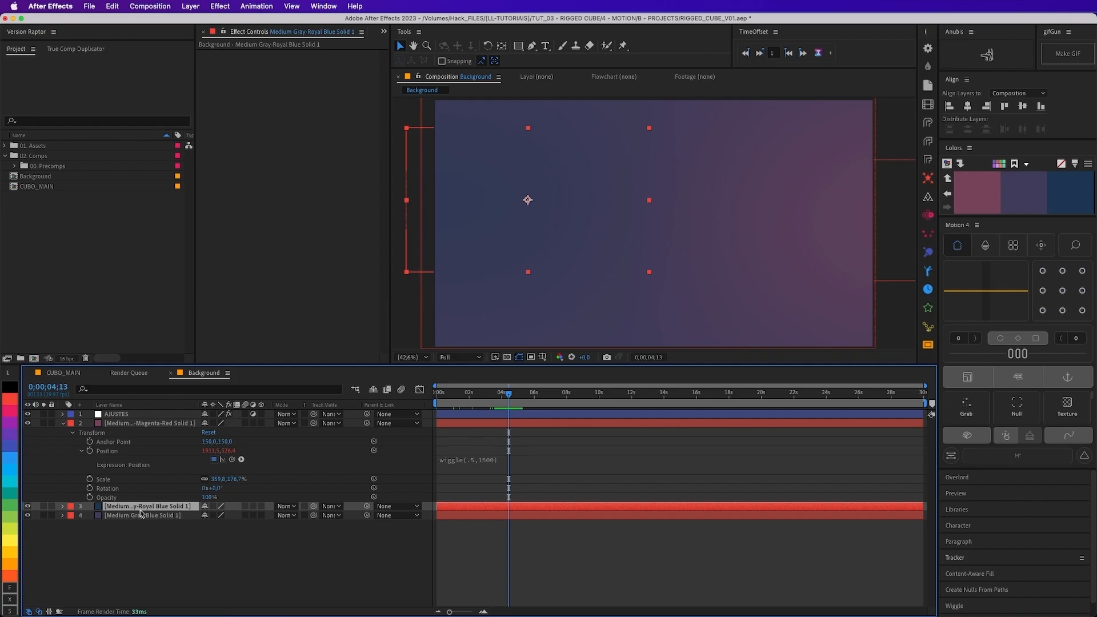
{"action": "key", "text": "super+v"}
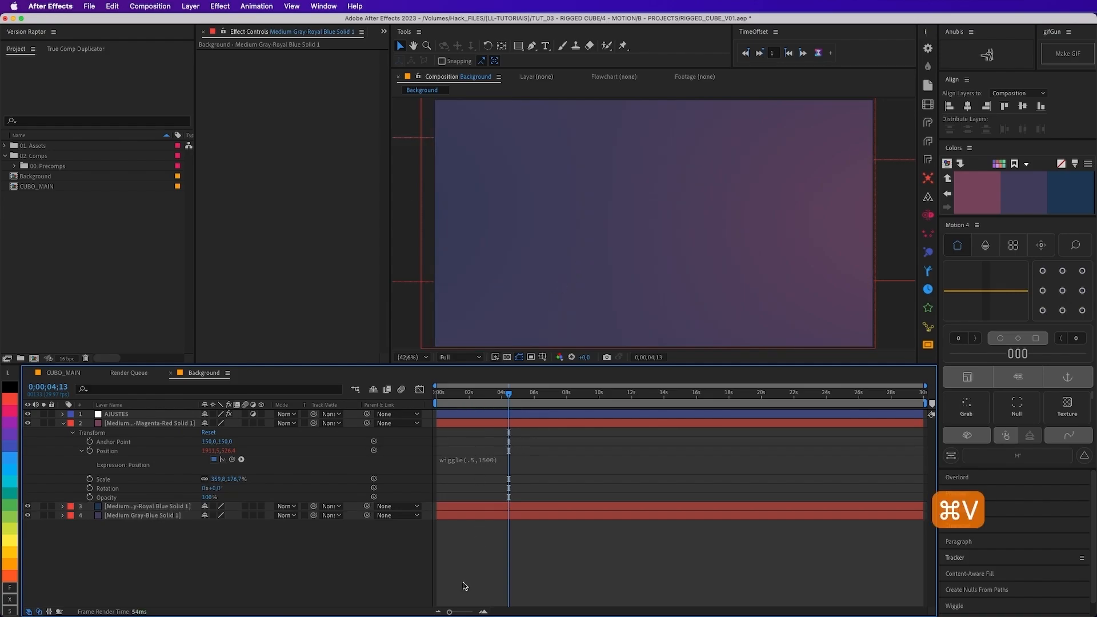
Step: Preview the animated gradient from the start of the Background composition and review the Magenta-Red solid's wiggle expression
{"action": "left_click", "coordinate": [438, 393]}
{"action": "left_click_drag", "start_coordinate": [439, 394], "coordinate": [569, 402]}
{"action": "key", "text": "space"}
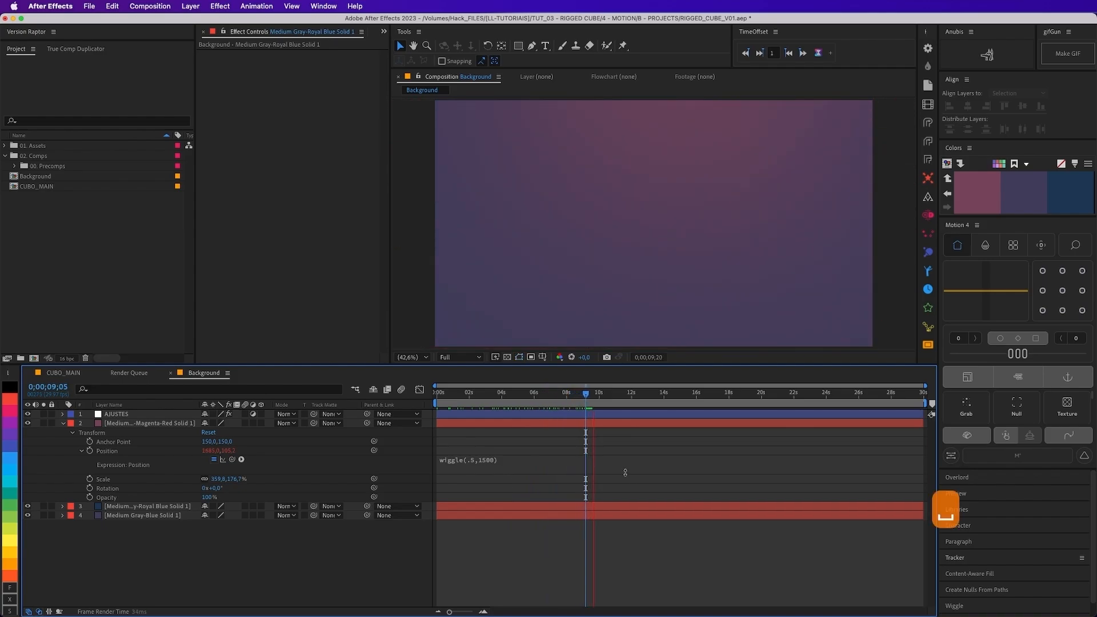
{"action": "left_click", "coordinate": [498, 460]}
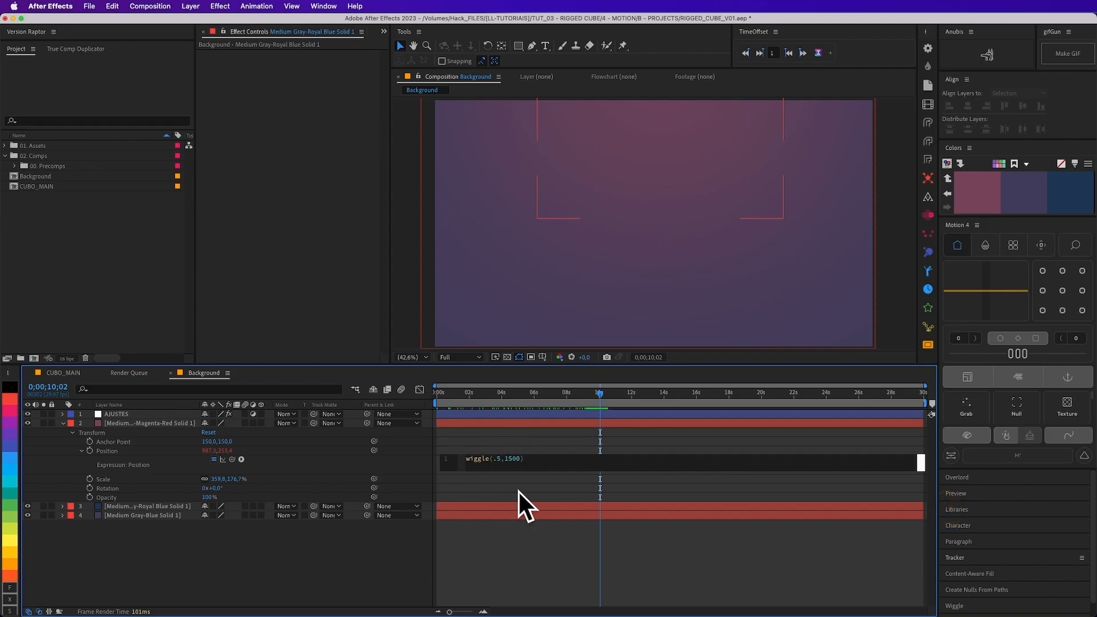
{"action": "left_click", "coordinate": [87, 387]}
Step: Add the Background composition to CUBO_MAIN as the lowest layer, beneath the cube's side layers
{"action": "left_click", "coordinate": [63, 372]}
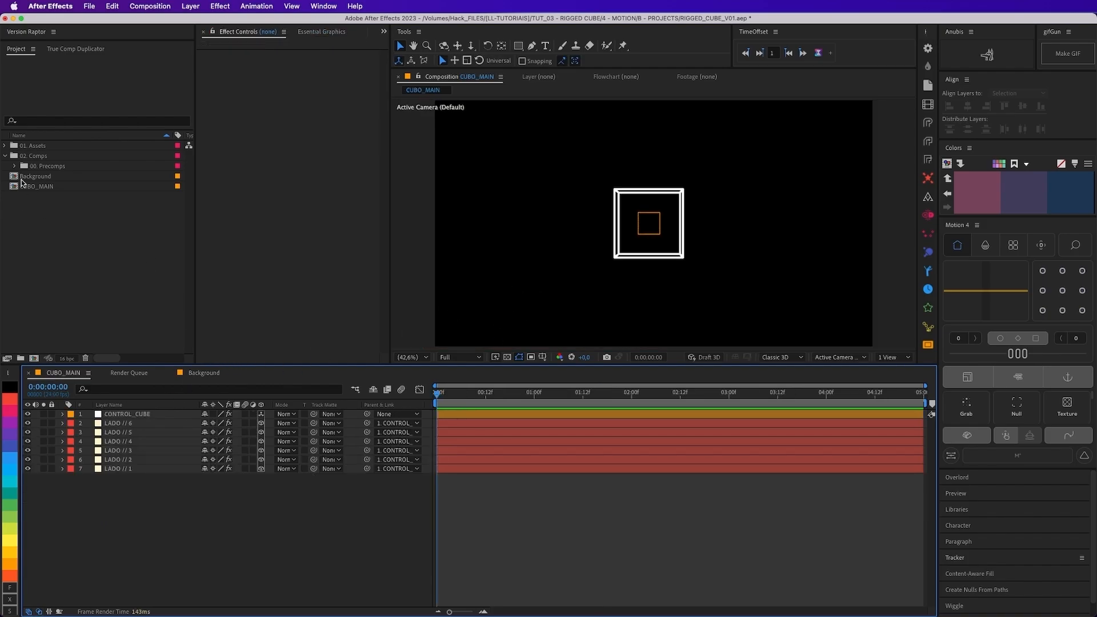
{"action": "left_click_drag", "start_coordinate": [37, 178], "coordinate": [568, 513]}
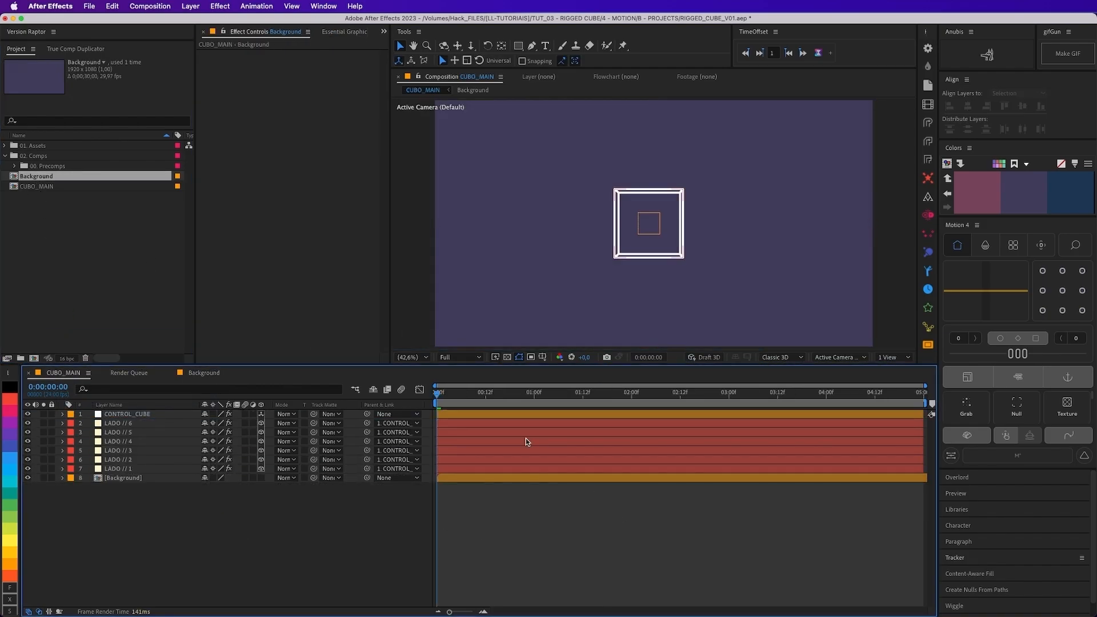
Step: Preview CUBO_MAIN with its new background and reveal the rotation properties of the CONTROL_CUBE layer
{"action": "key", "text": "space"}
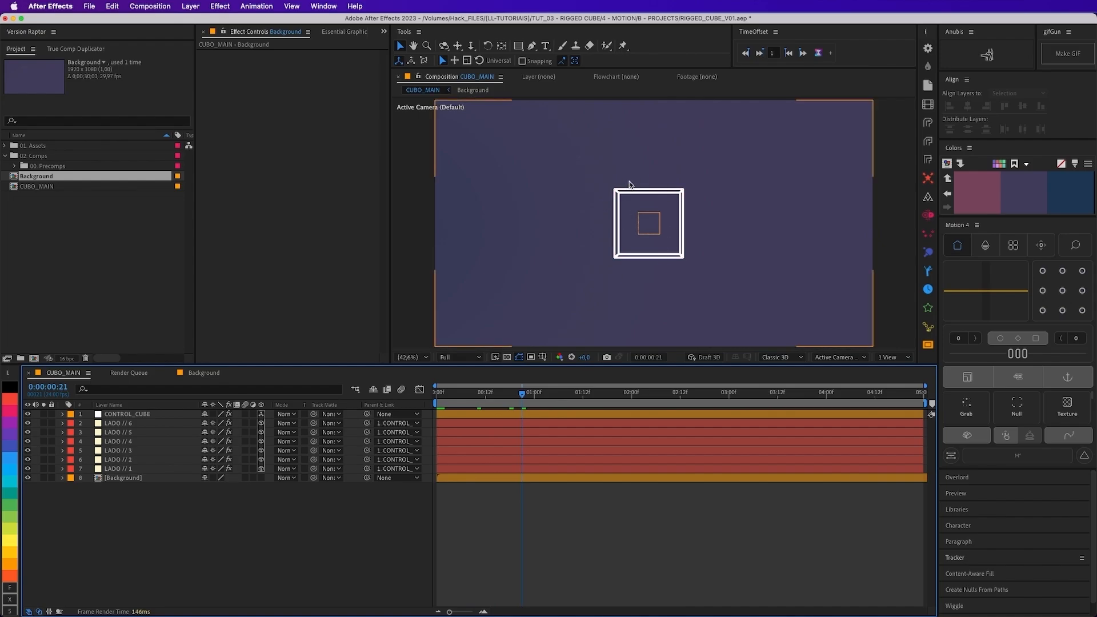
{"action": "left_click", "coordinate": [131, 414]}
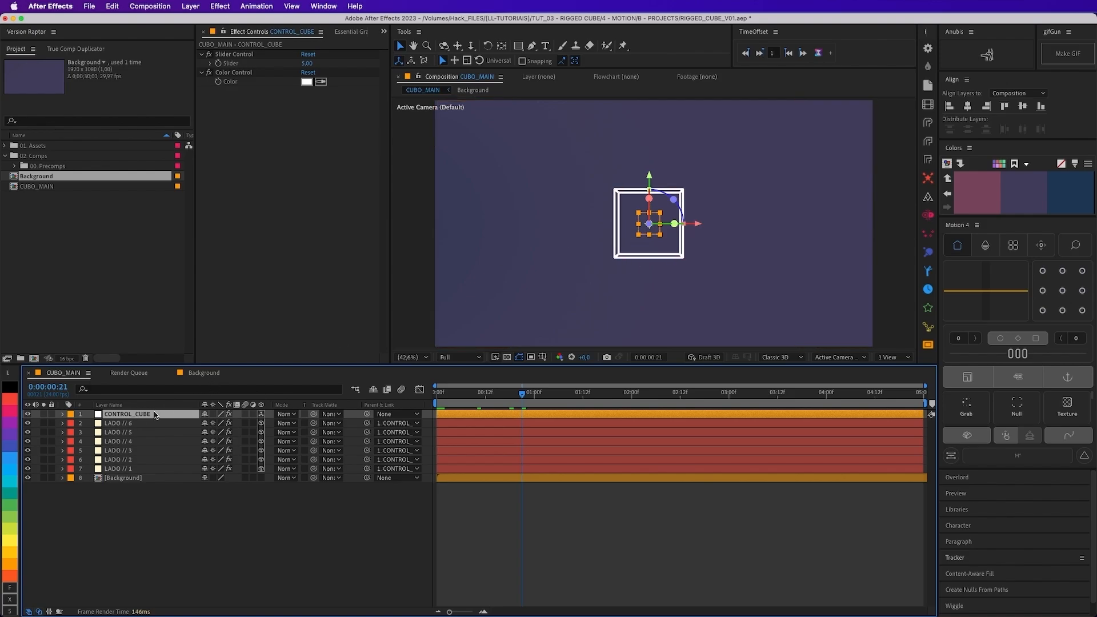
{"action": "key", "text": "r"}
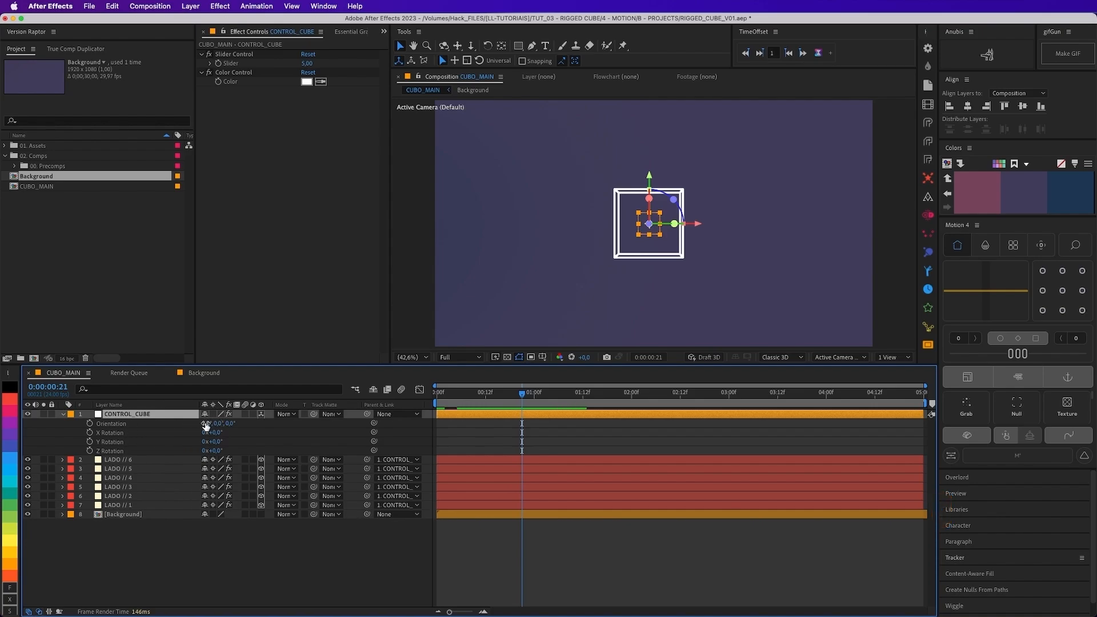
Step: Try adjusting CONTROL_CUBE's orientation and Y rotation by eye, and undo the changes
{"action": "left_click_drag", "start_coordinate": [205, 425], "coordinate": [595, 433]}
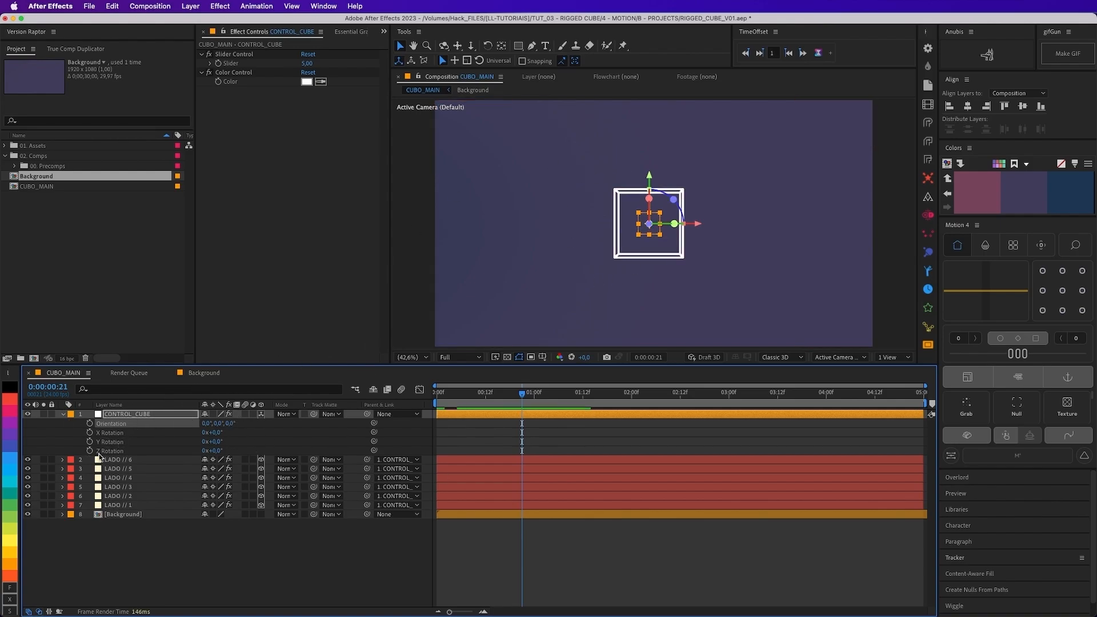
{"action": "left_click", "coordinate": [136, 442], "text": "shift"}
{"action": "left_click", "coordinate": [136, 451], "text": "shift"}
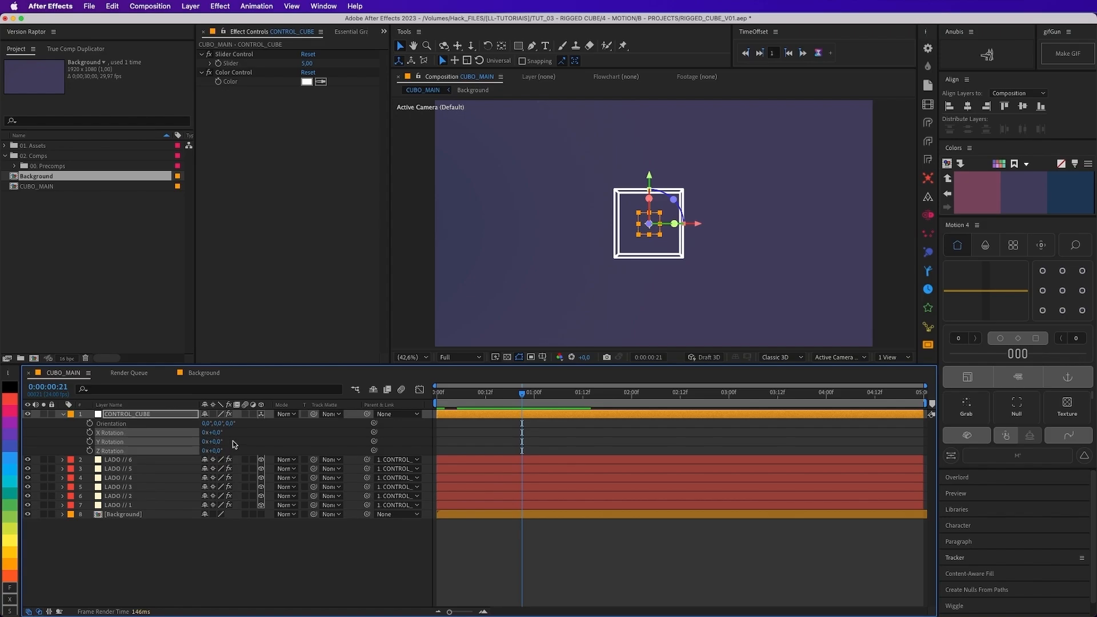
{"action": "left_click_drag", "start_coordinate": [212, 442], "coordinate": [347, 451]}
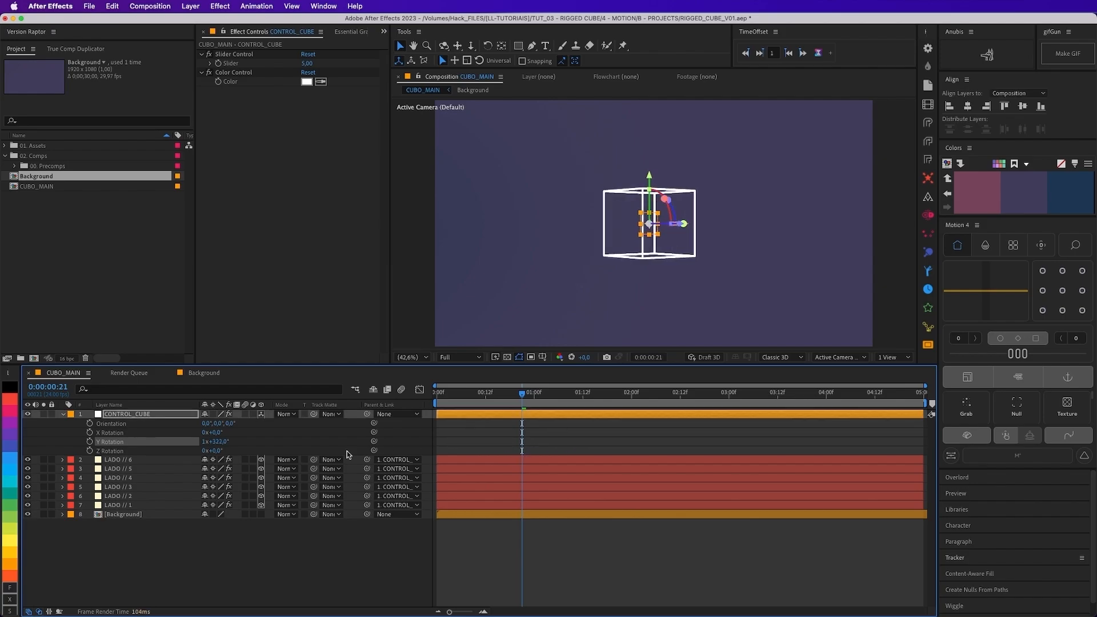
{"action": "key", "text": "super+z"}
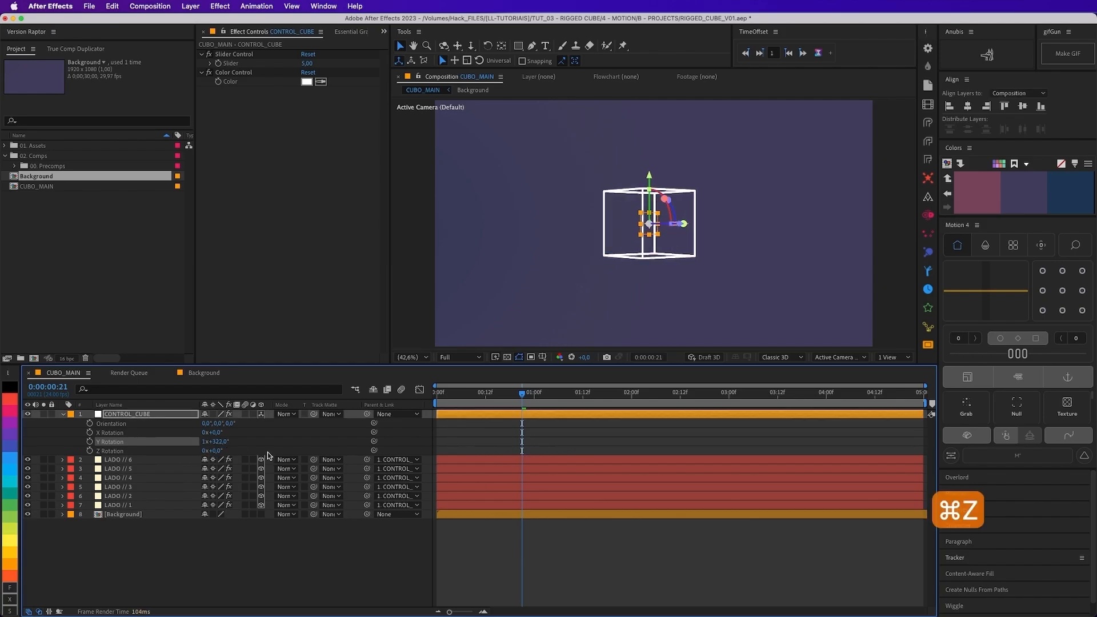
{"action": "key", "text": "super+z"}
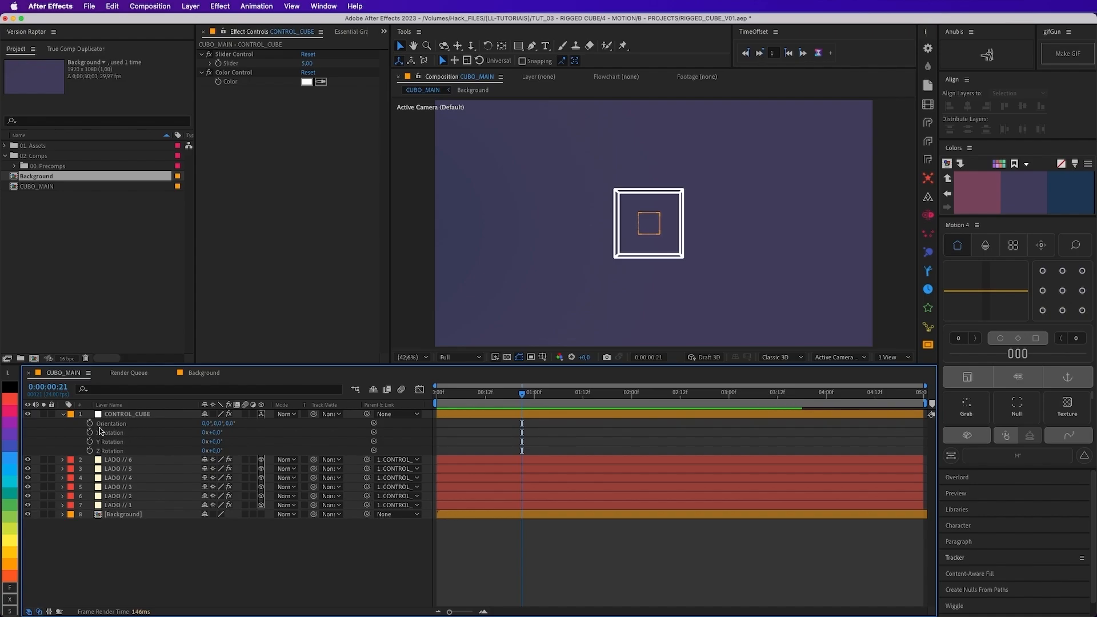
Step: Add the expression wiggle(.5,15) to CONTROL_CUBE's orientation and scrub through the composition to check the cube's motion
{"action": "left_click", "coordinate": [90, 424], "text": "alt"}
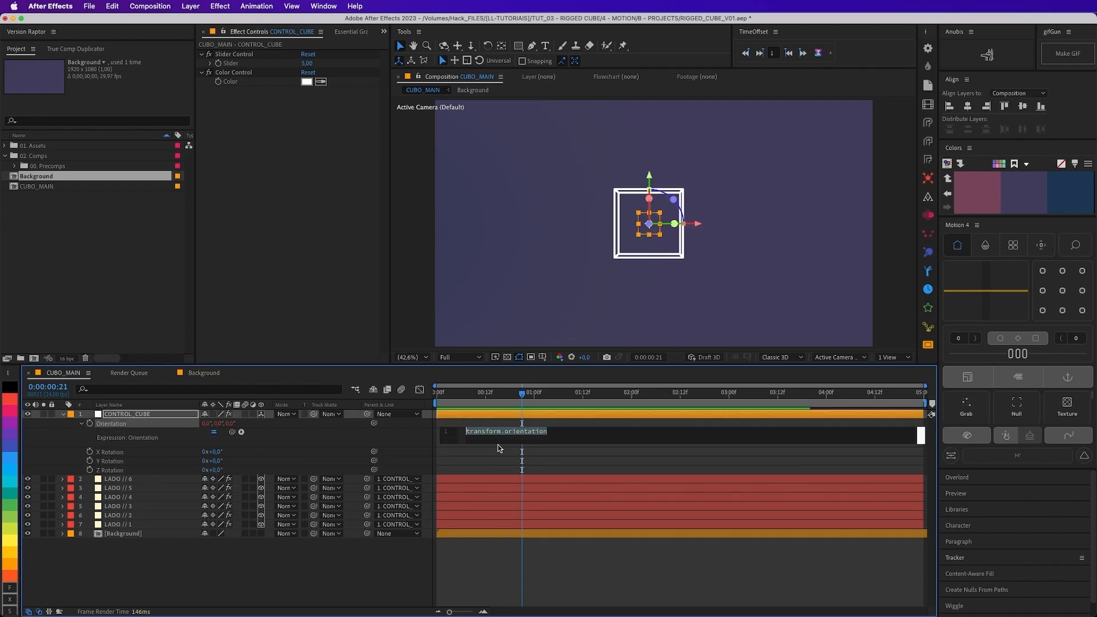
{"action": "type", "text": "wi"}
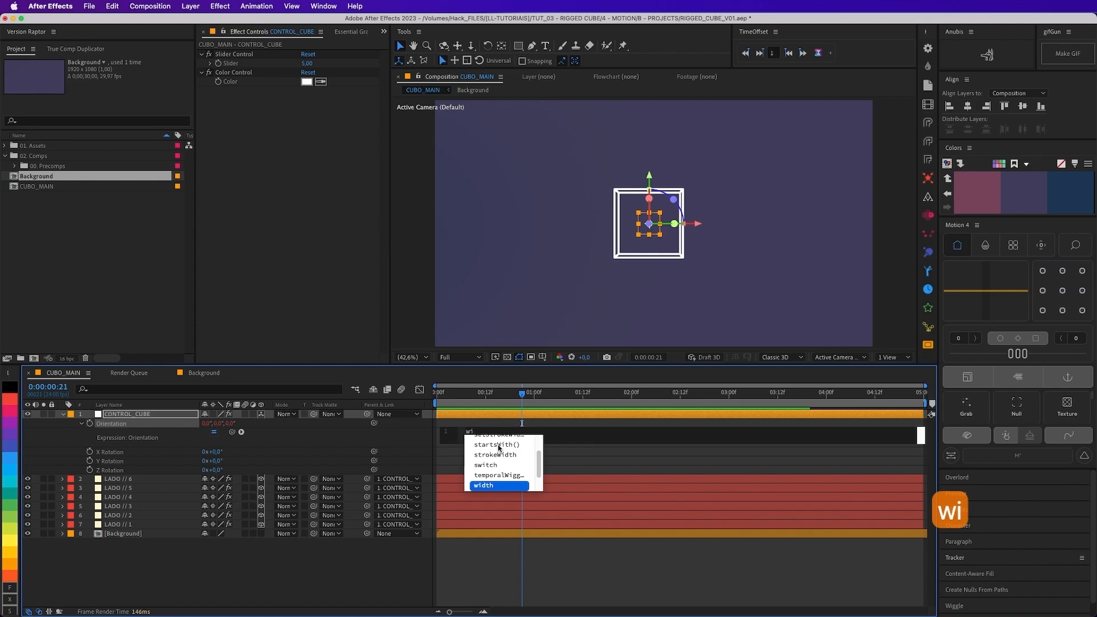
{"action": "type", "text": "ggle"}
{"action": "key", "text": "BackSpace"}
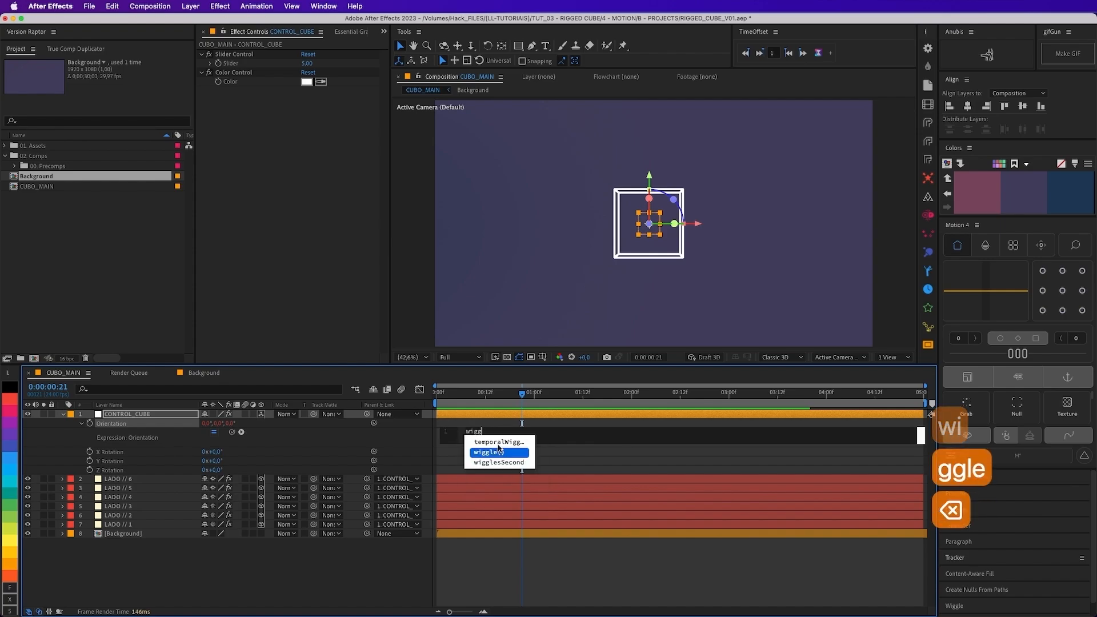
{"action": "key", "text": "Return"}
{"action": "type", "text": ","}
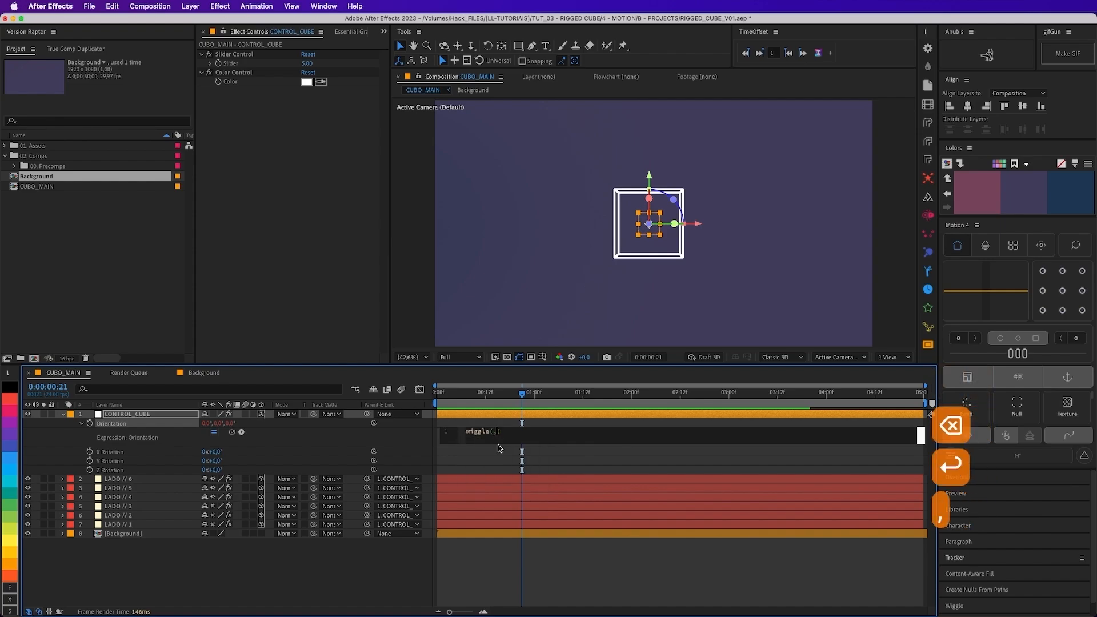
{"action": "key", "text": "BackSpace"}
{"action": "type", "text": ".5,"}
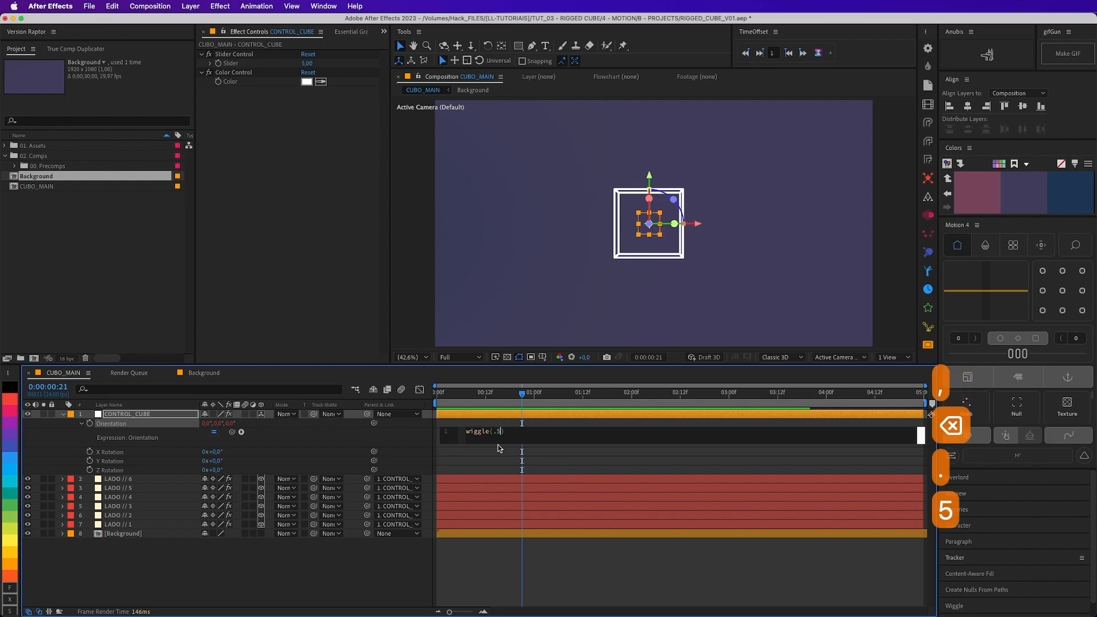
{"action": "type", "text": "15"}
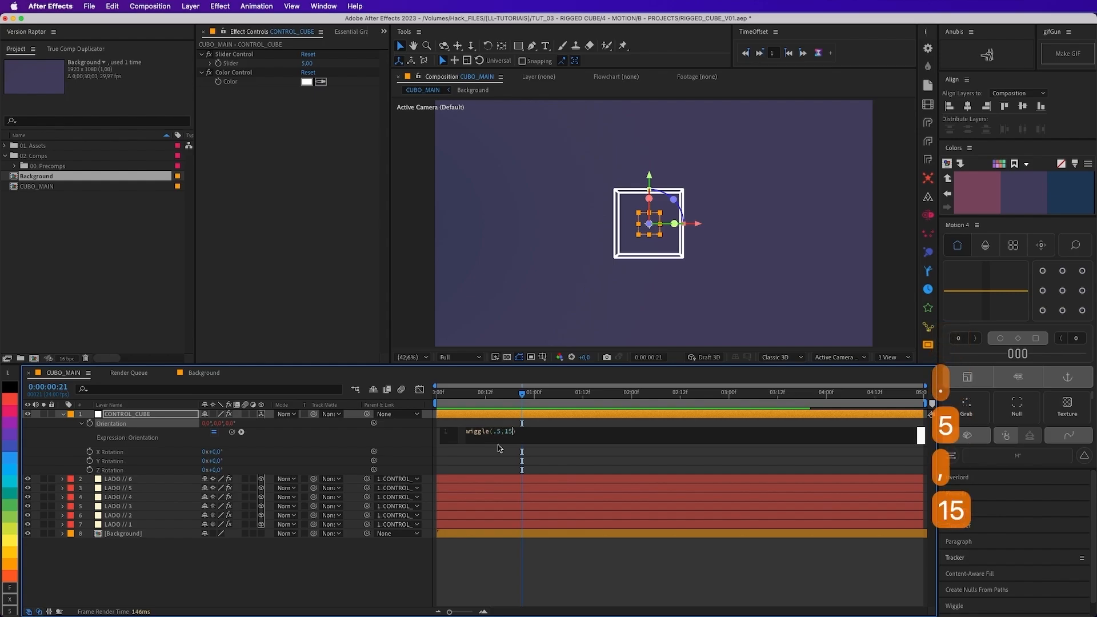
{"action": "left_click", "coordinate": [524, 580]}
{"action": "left_click_drag", "start_coordinate": [521, 393], "coordinate": [821, 450]}
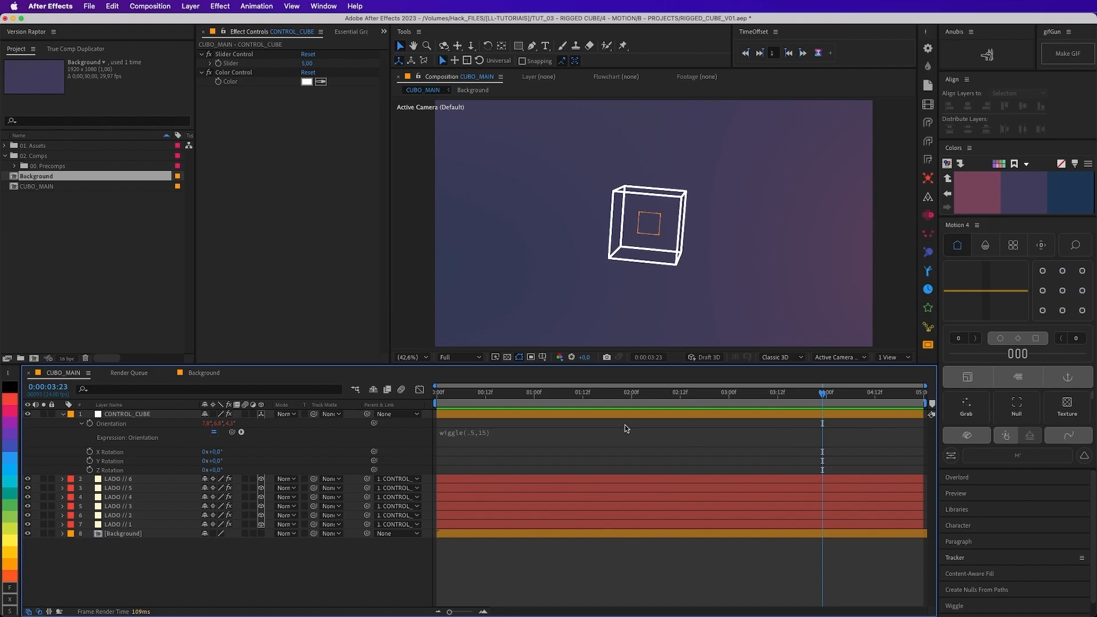
{"action": "left_click_drag", "start_coordinate": [598, 398], "coordinate": [683, 398]}
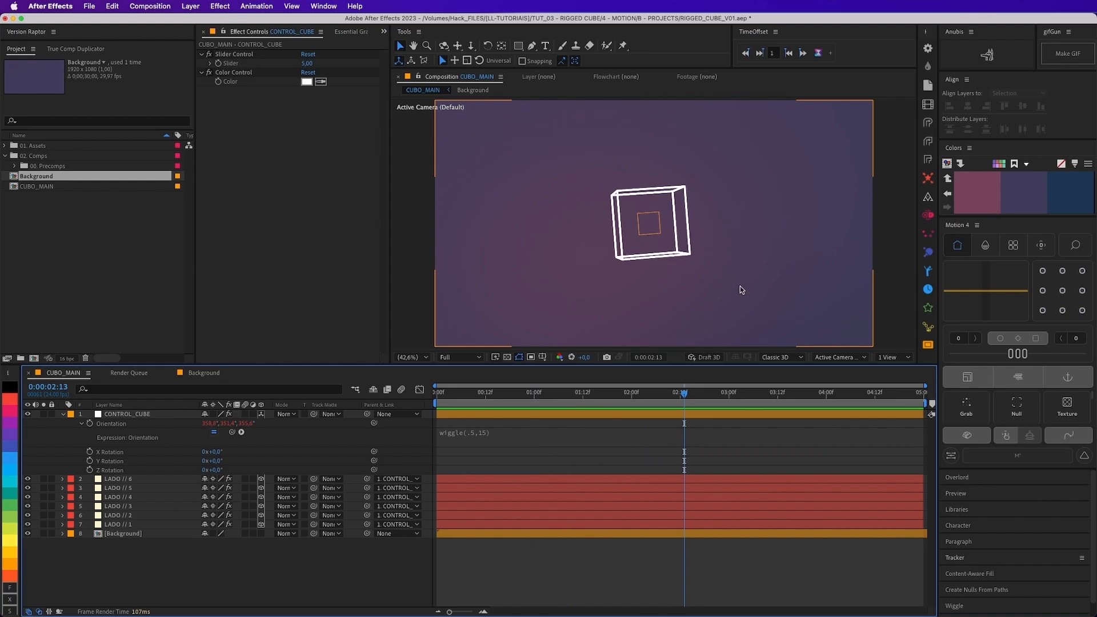
{"action": "left_click", "coordinate": [485, 401]}
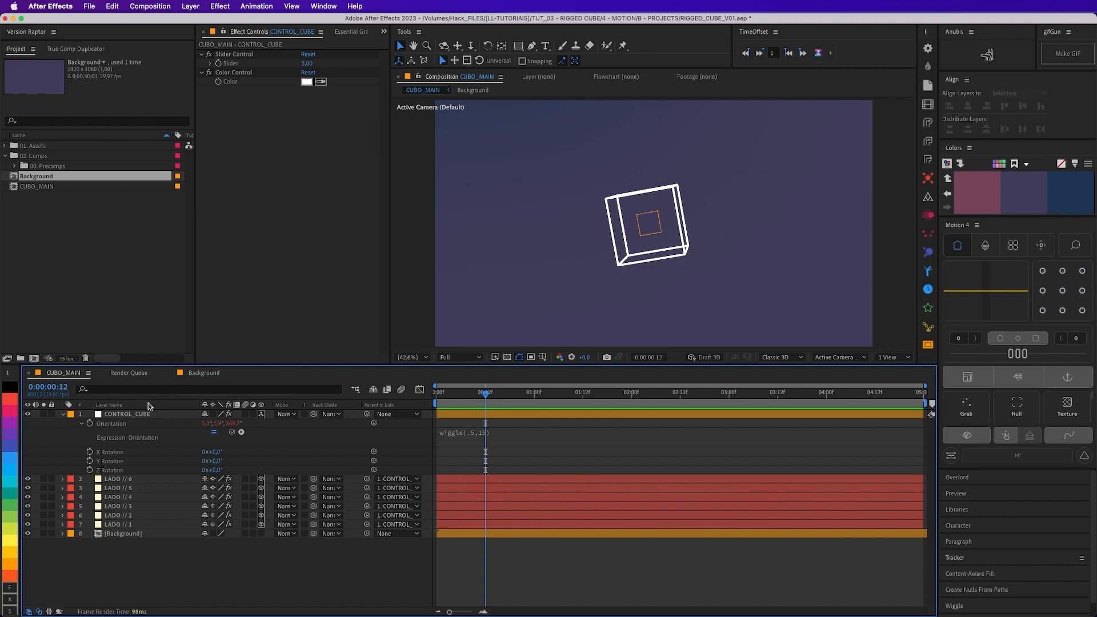
Step: Add another Slider Control effect to CONTROL_CUBE and rename it "Wiggle CONTROL"
{"action": "left_click", "coordinate": [127, 414]}
{"action": "key", "text": "ctrl+space"}
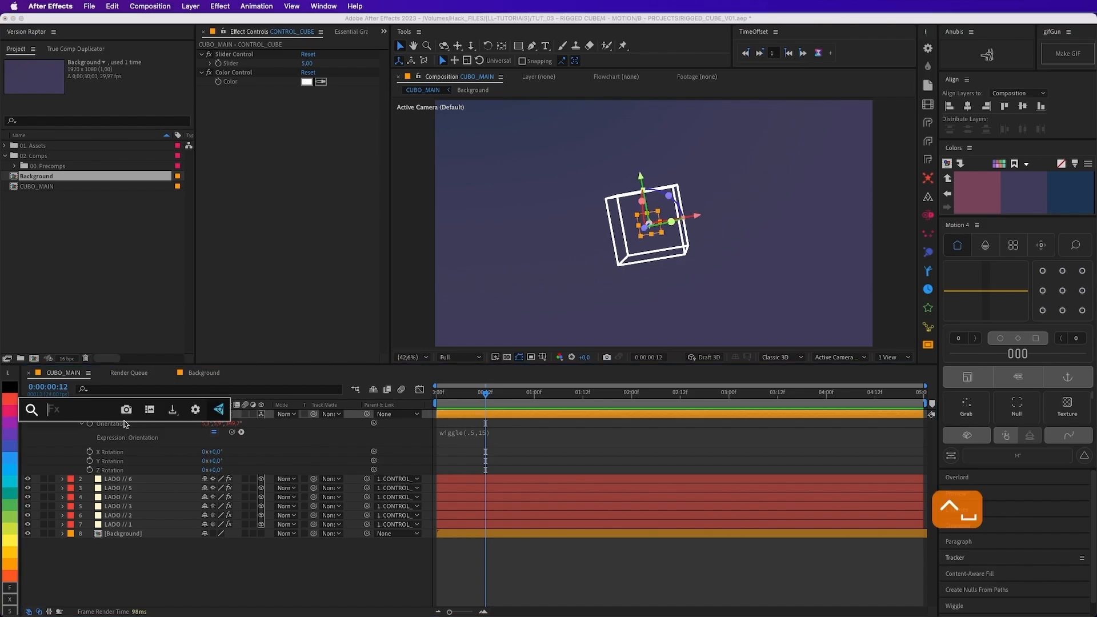
{"action": "type", "text": "slider"}
{"action": "key", "text": "Return"}
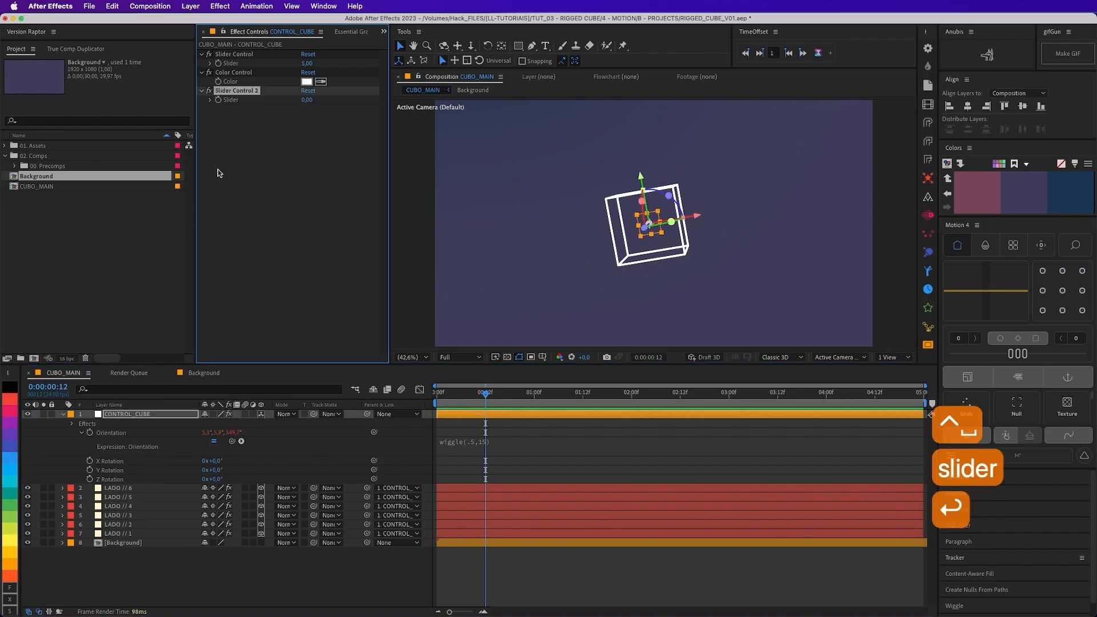
{"action": "key", "text": "Return"}
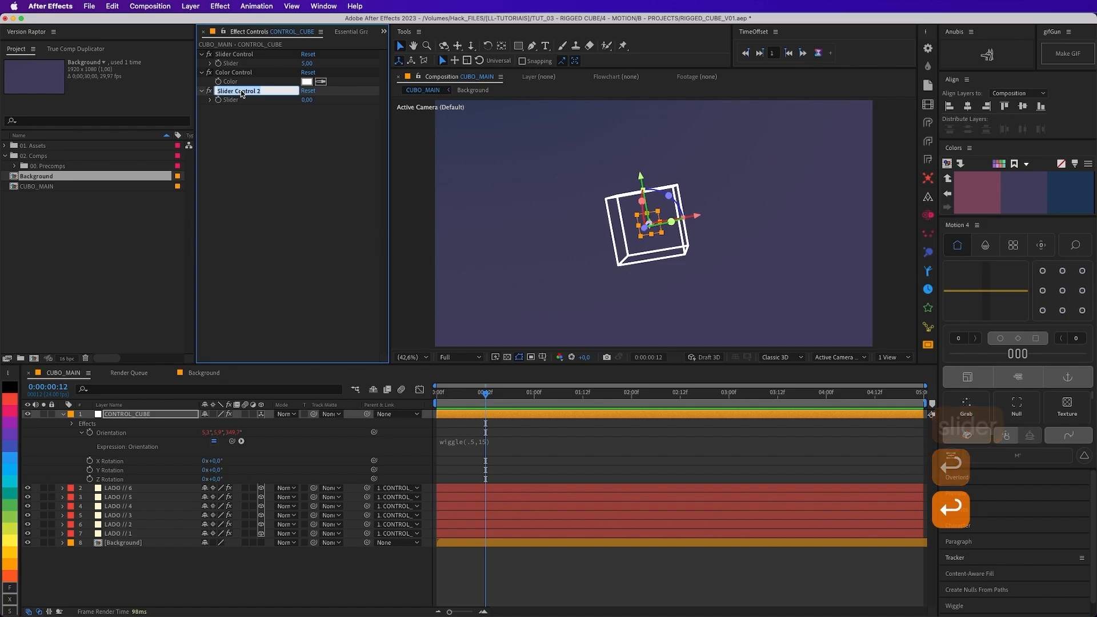
{"action": "type", "text": "Wiggle CONTROL"}
{"action": "key", "text": "Return"}
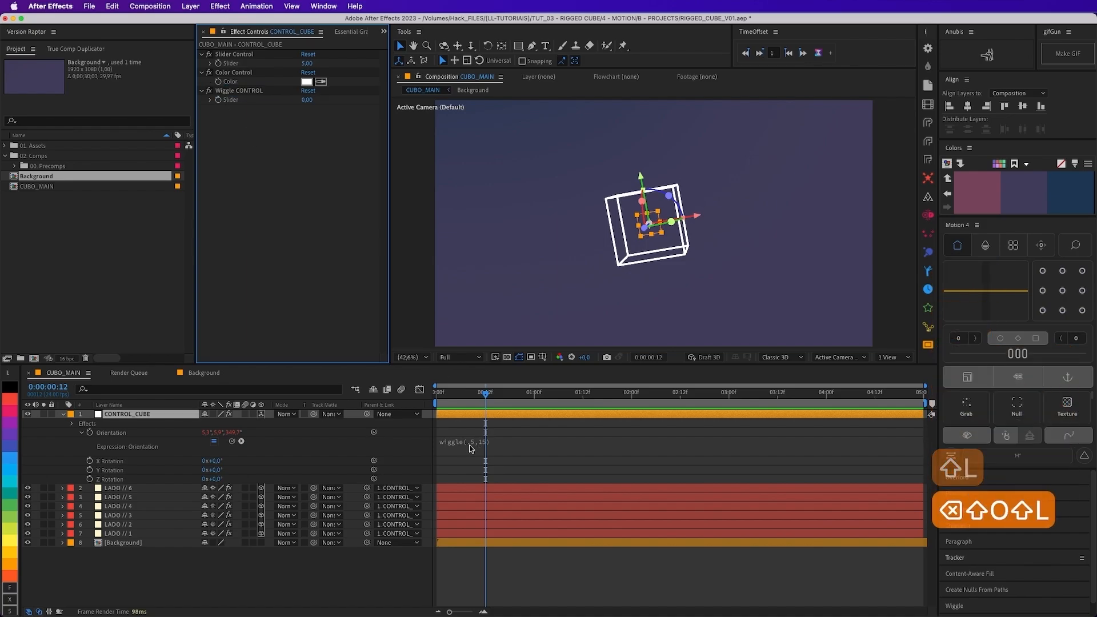
Step: Replace the amplitude 15 in CONTROL_CUBE's orientation wiggle expression with a link to the Wiggle CONTROL slider
{"action": "left_click", "coordinate": [483, 443]}
{"action": "double_click", "coordinate": [511, 441]}
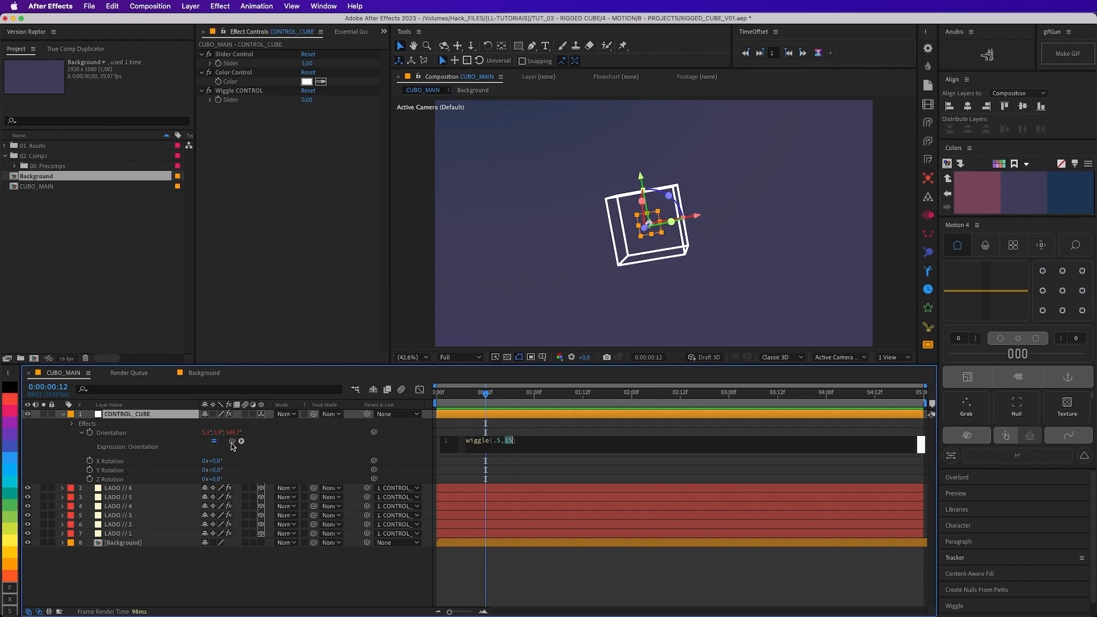
{"action": "left_click_drag", "start_coordinate": [232, 442], "coordinate": [234, 102]}
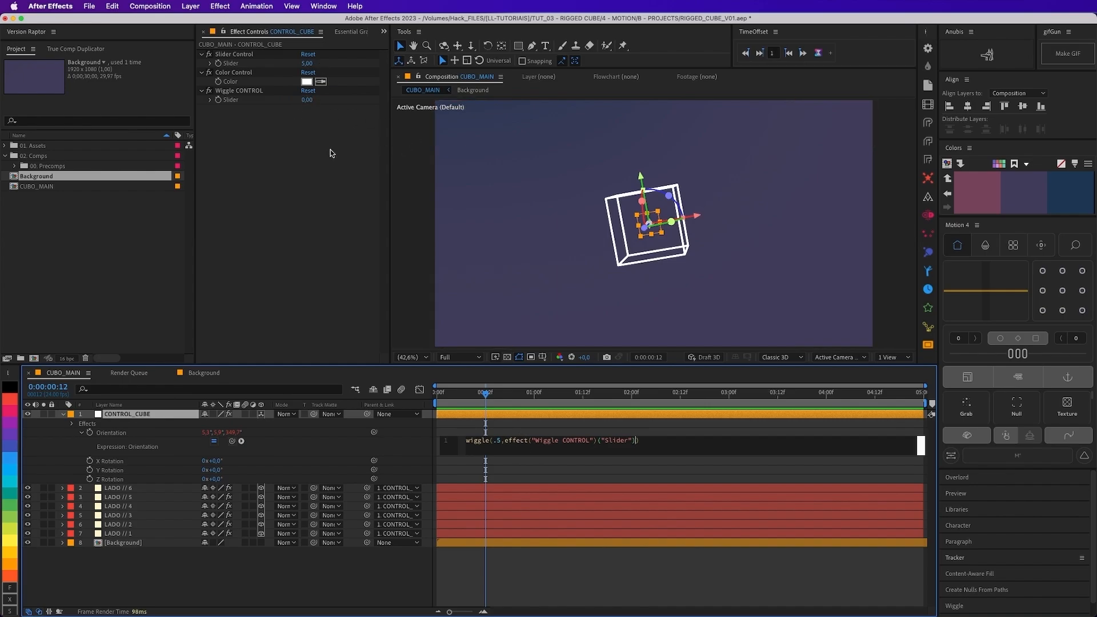
{"action": "left_click", "coordinate": [519, 597]}
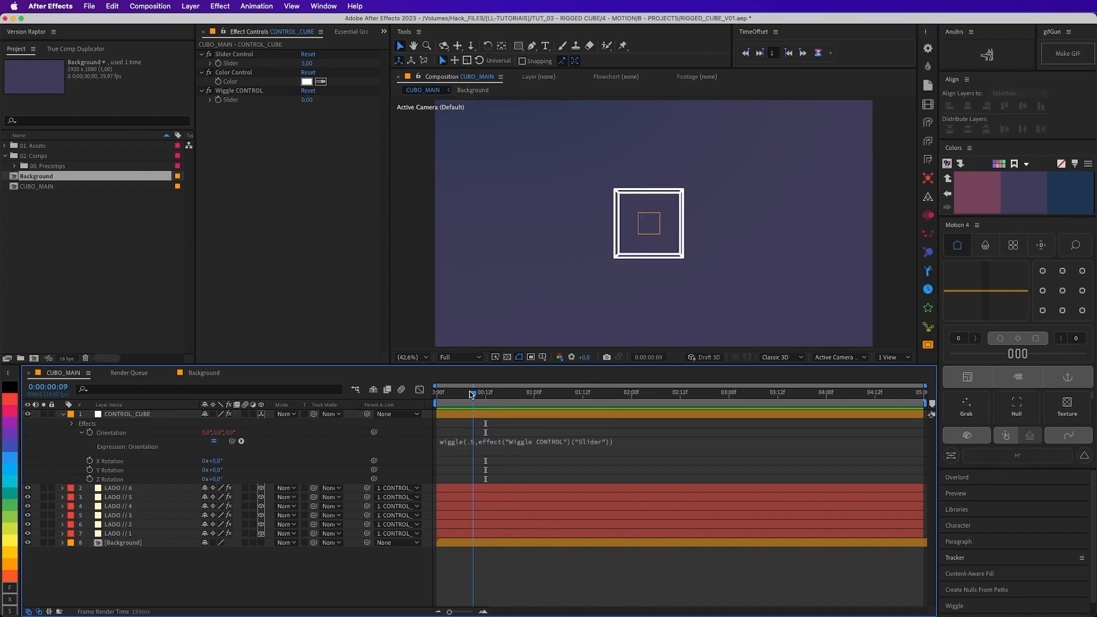
Step: Set the Wiggle CONTROL slider to 15 and preview the cube's wiggle from the start of the composition
{"action": "left_click_drag", "start_coordinate": [485, 422], "coordinate": [623, 422]}
{"action": "left_click_drag", "start_coordinate": [311, 100], "coordinate": [319, 100]}
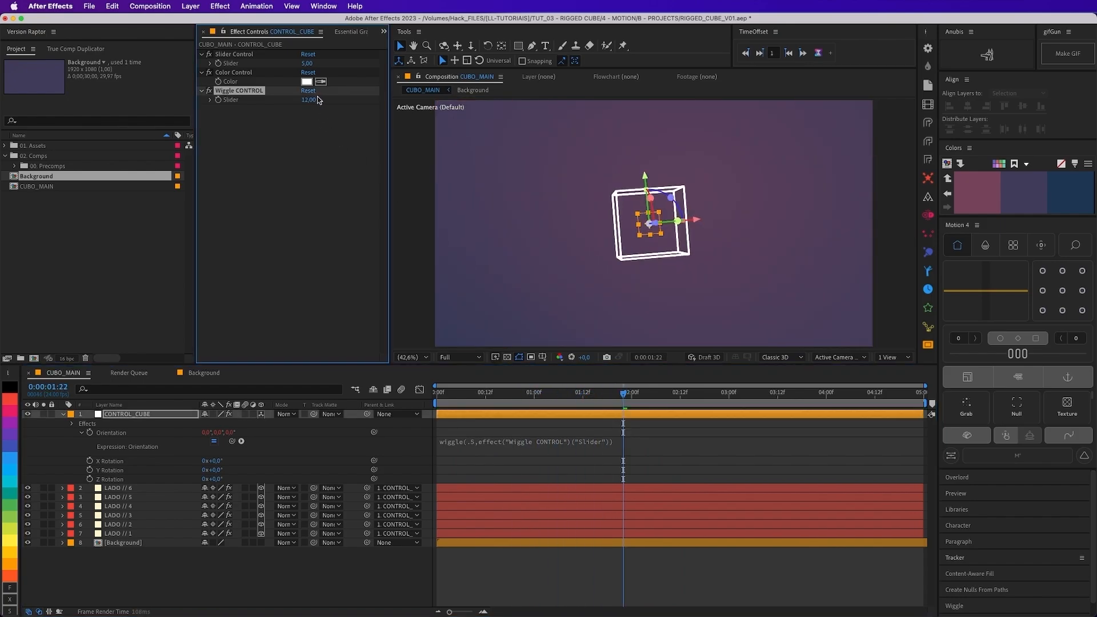
{"action": "left_click", "coordinate": [628, 407]}
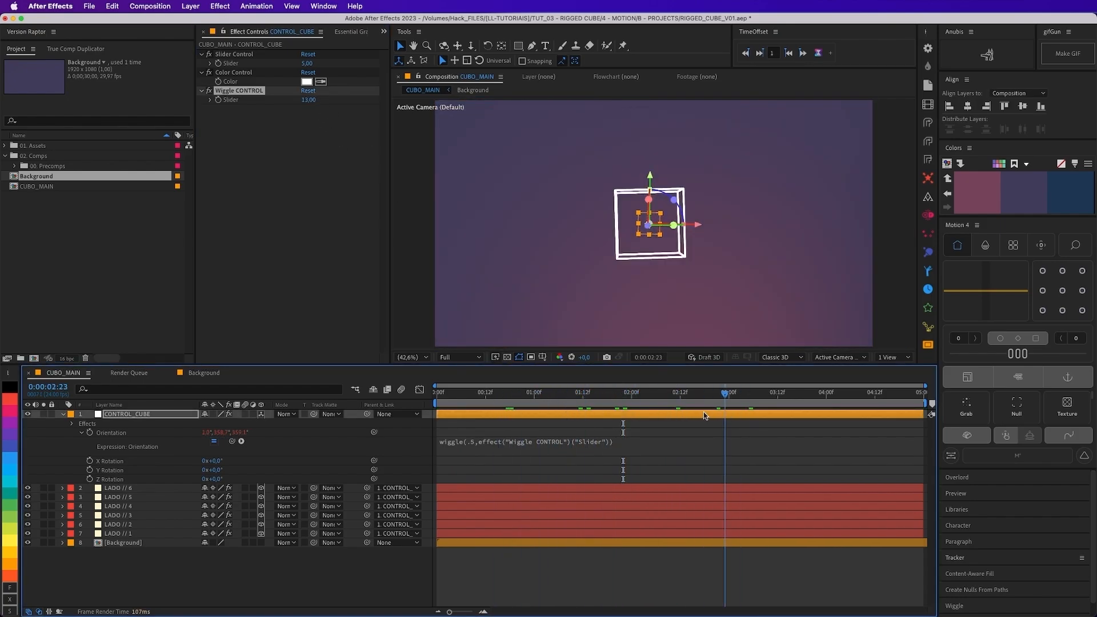
{"action": "left_click", "coordinate": [309, 100]}
{"action": "type", "text": "15"}
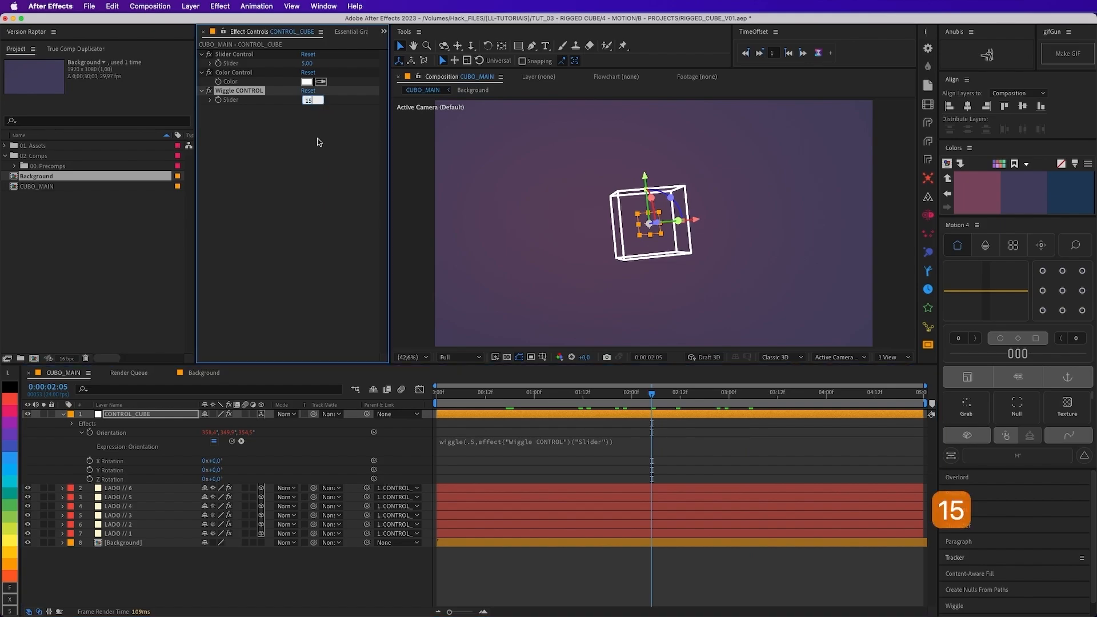
{"action": "key", "text": "Return"}
{"action": "left_click", "coordinate": [502, 392]}
{"action": "key", "text": "space"}
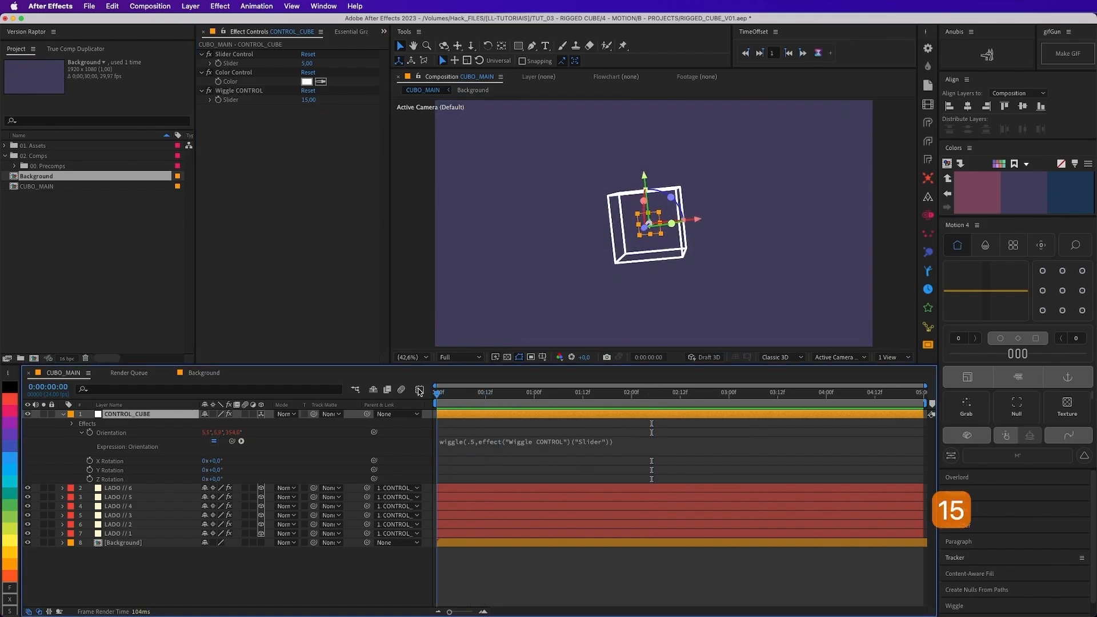
{"action": "key", "text": "space"}
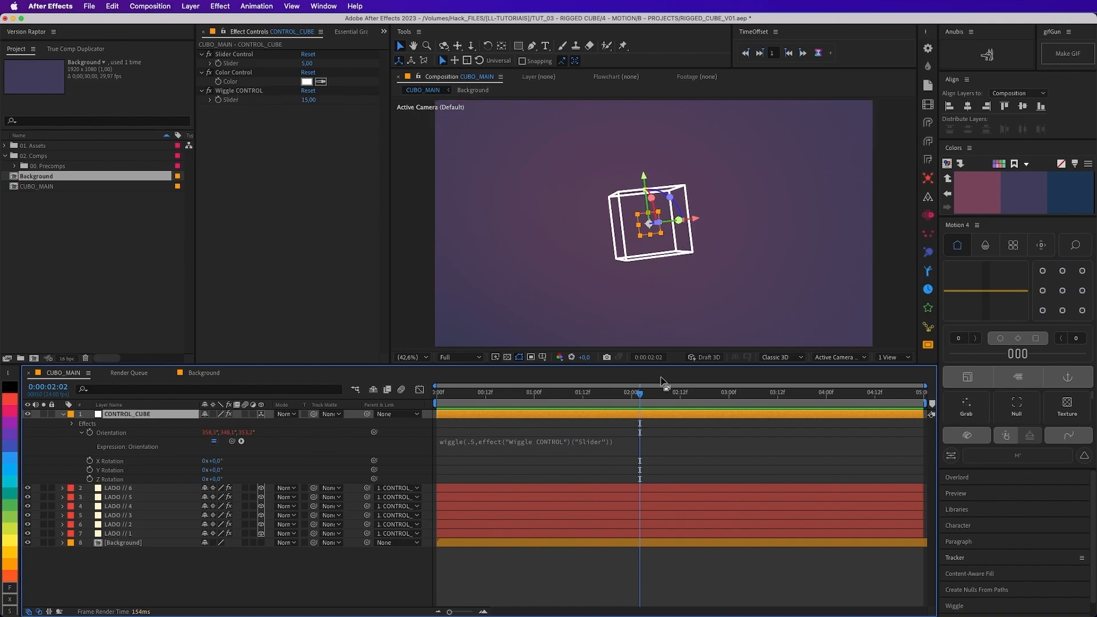
{"action": "key", "text": "space"}
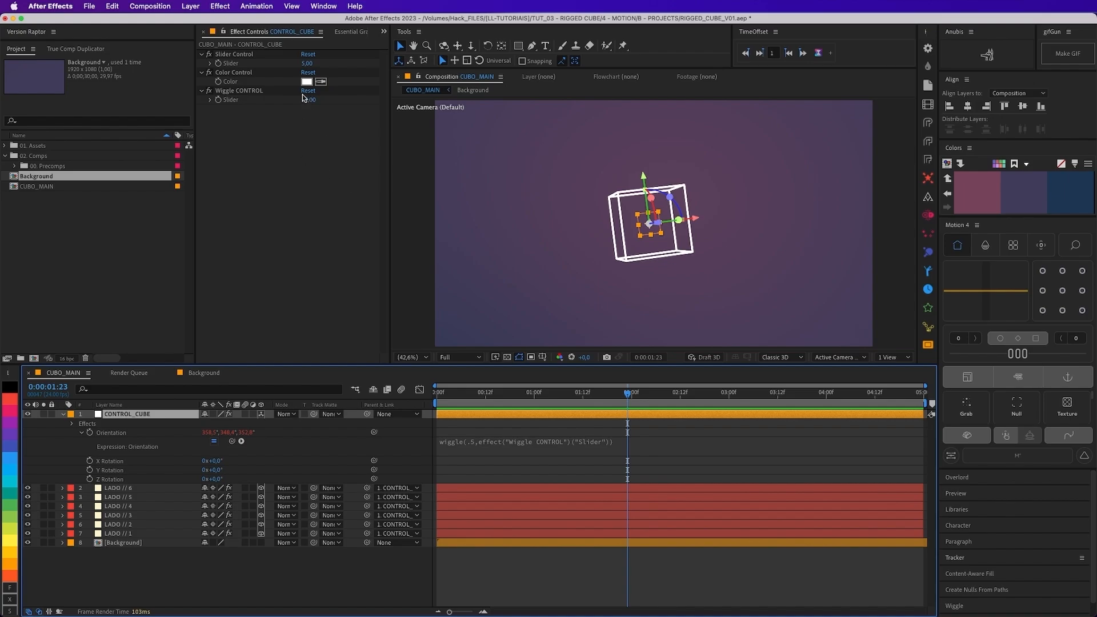
Step: Try a Wiggle CONTROL slider value of 155, scrub through the cube's motion, and undo the change
{"action": "left_click_drag", "start_coordinate": [303, 98], "coordinate": [343, 97]}
{"action": "left_click", "coordinate": [595, 398]}
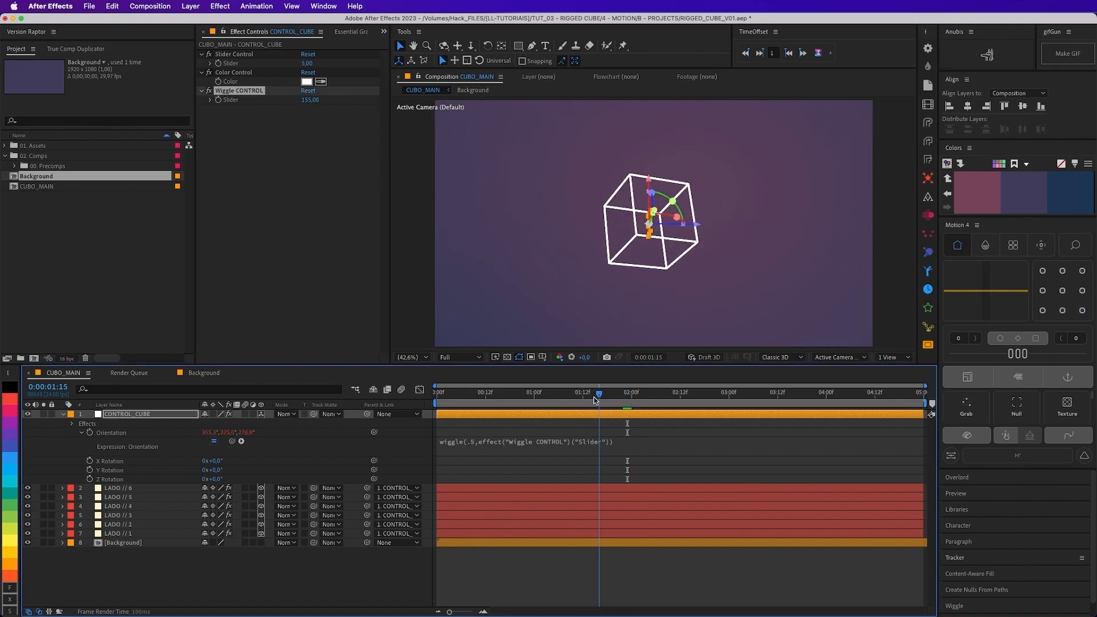
{"action": "left_click_drag", "start_coordinate": [595, 398], "coordinate": [733, 406]}
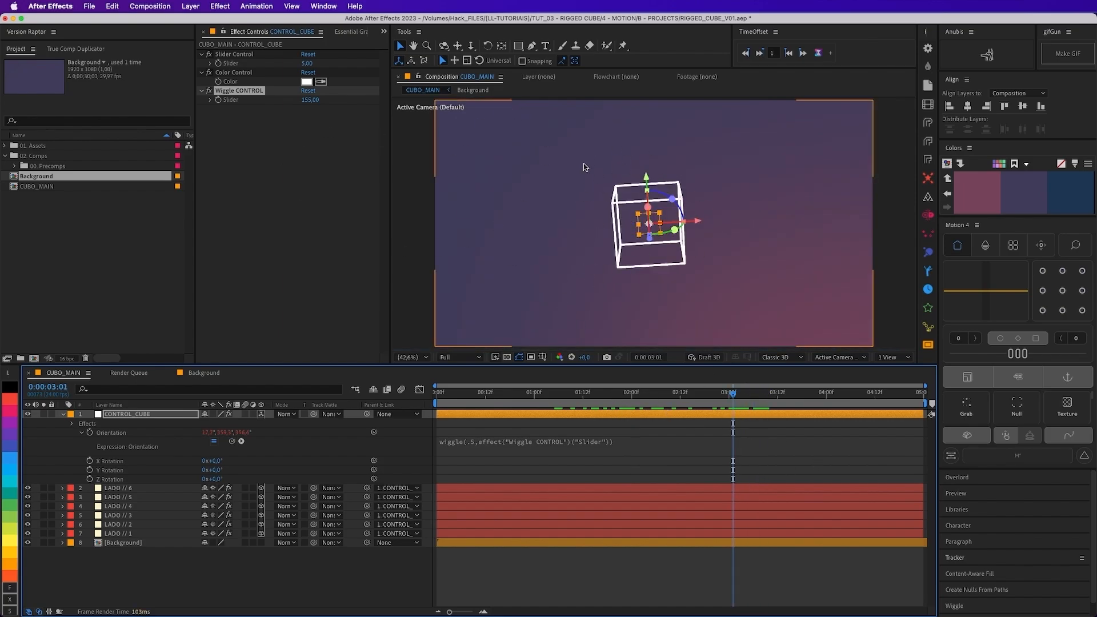
{"action": "key", "text": "super+z"}
{"action": "key", "text": "super+z"}
{"action": "key", "text": "super+z"}
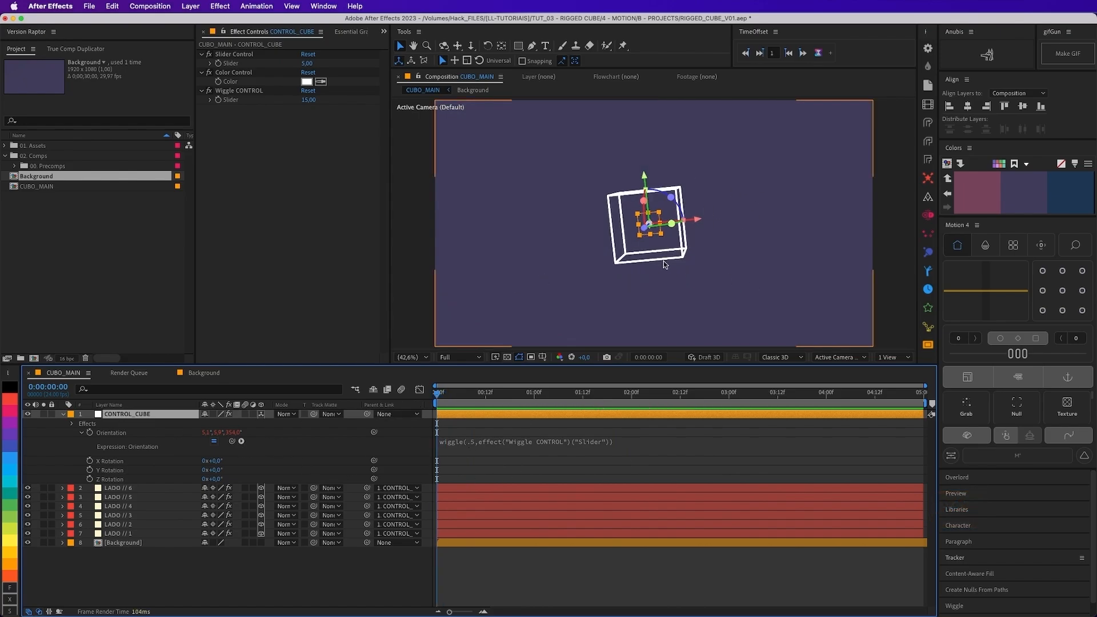
Step: Create a new null layer above CONTROL_CUBE in CUBO_MAIN with no other layer selected
{"action": "left_click", "coordinate": [176, 576]}
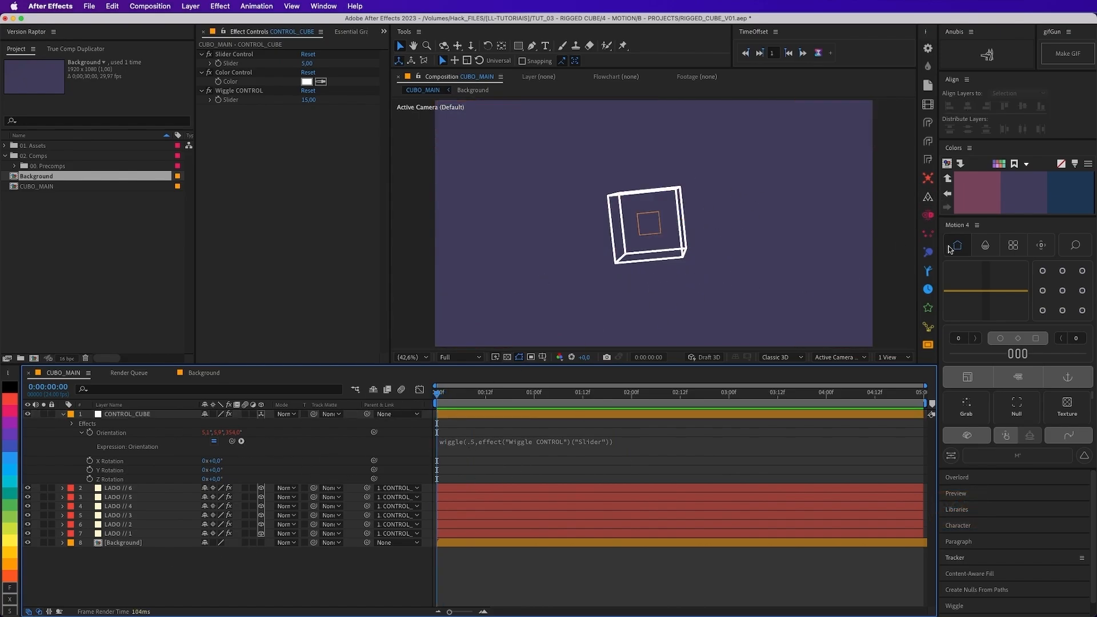
{"action": "left_click", "coordinate": [1017, 407]}
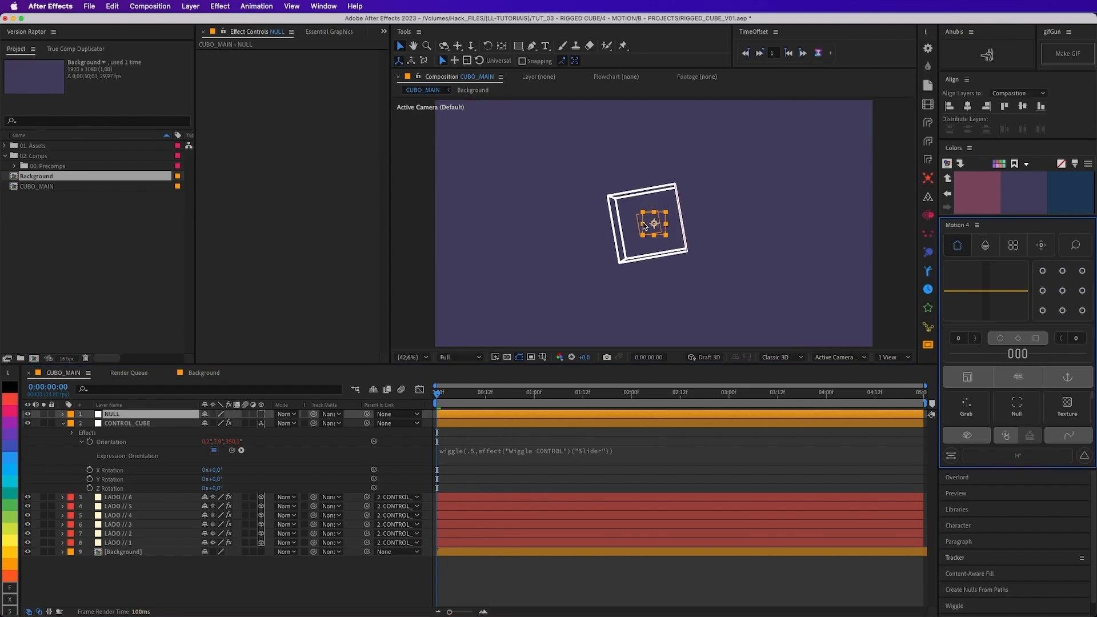
Step: Place the new null below the cube, make it a 3D layer and scale it to 50%
{"action": "key", "text": "Return"}
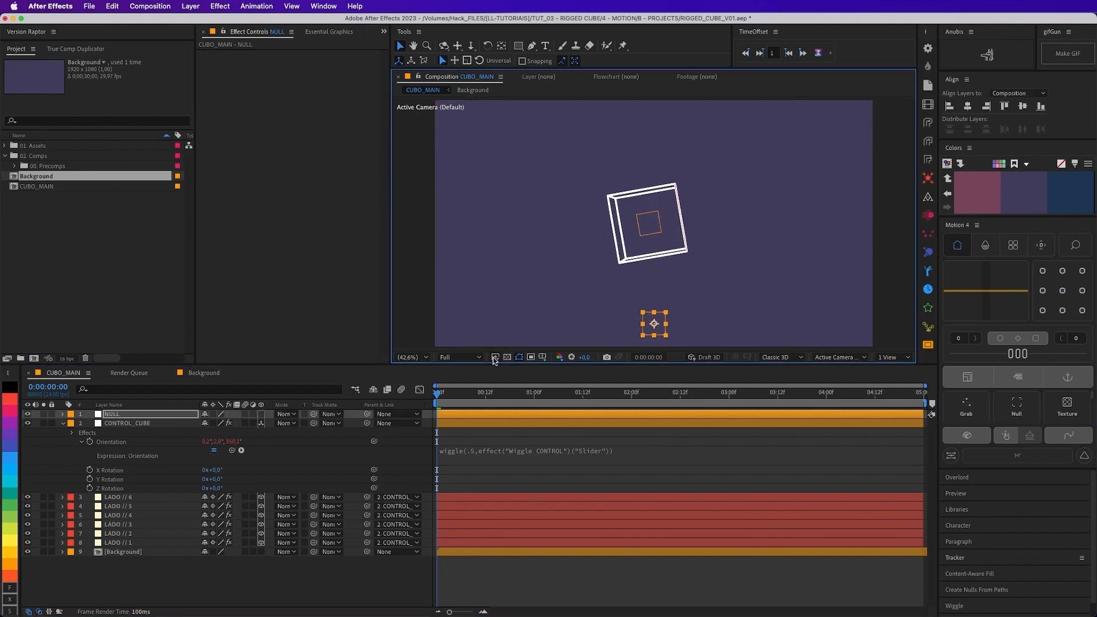
{"action": "left_click", "coordinate": [261, 414]}
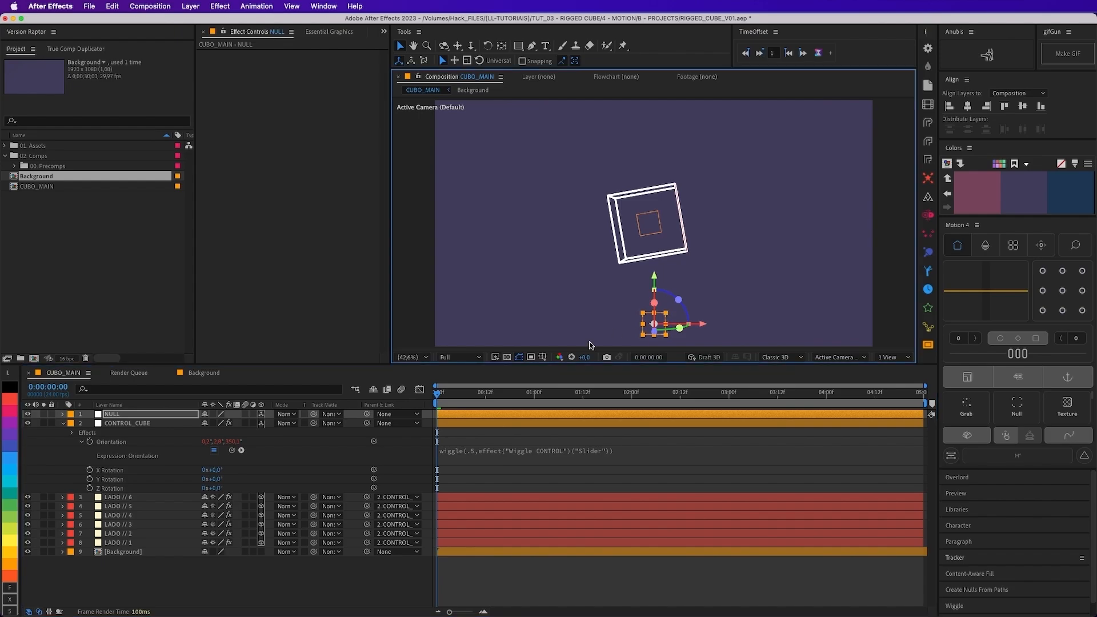
{"action": "key", "text": "s"}
{"action": "left_click", "coordinate": [222, 424]}
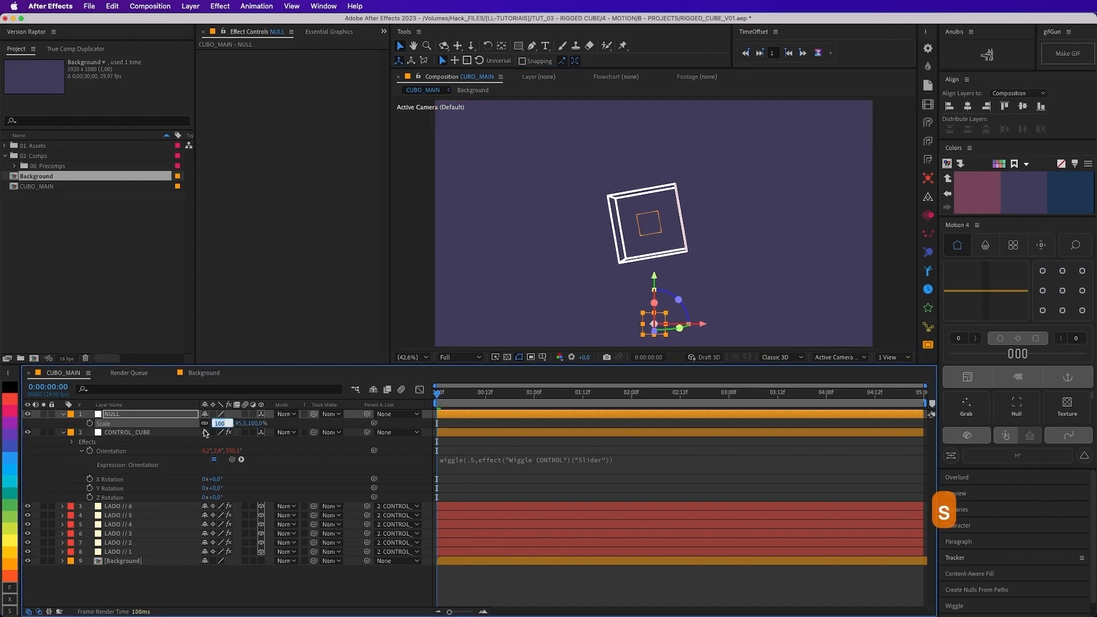
{"action": "type", "text": "50"}
{"action": "key", "text": "Return"}
Step: Parent CONTROL_CUBE to the NULL layer
{"action": "left_click", "coordinate": [666, 330]}
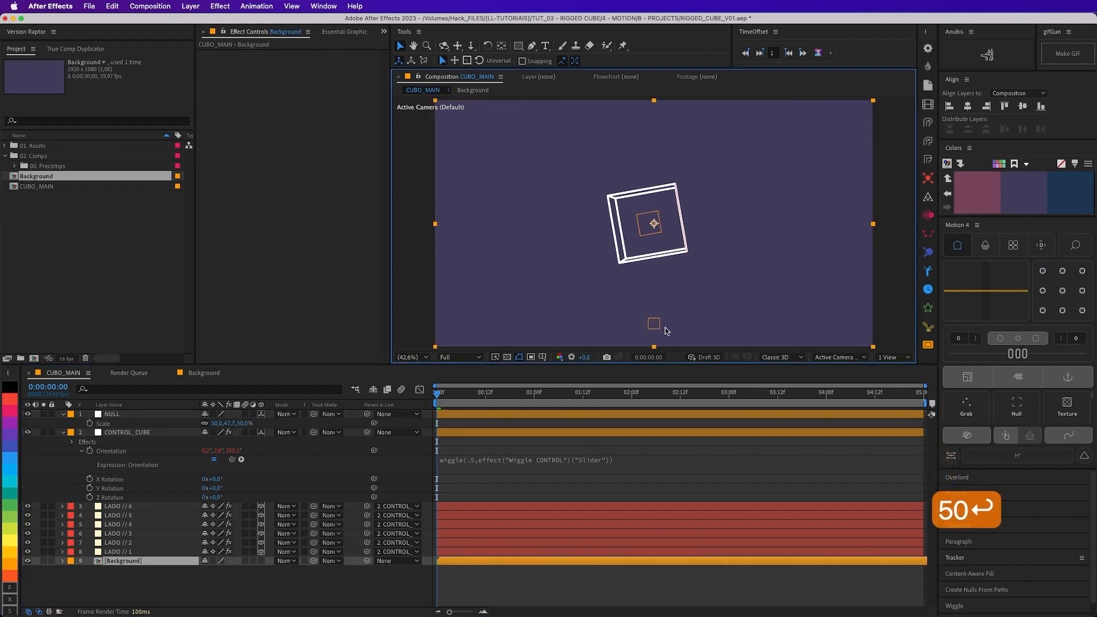
{"action": "left_click", "coordinate": [121, 415]}
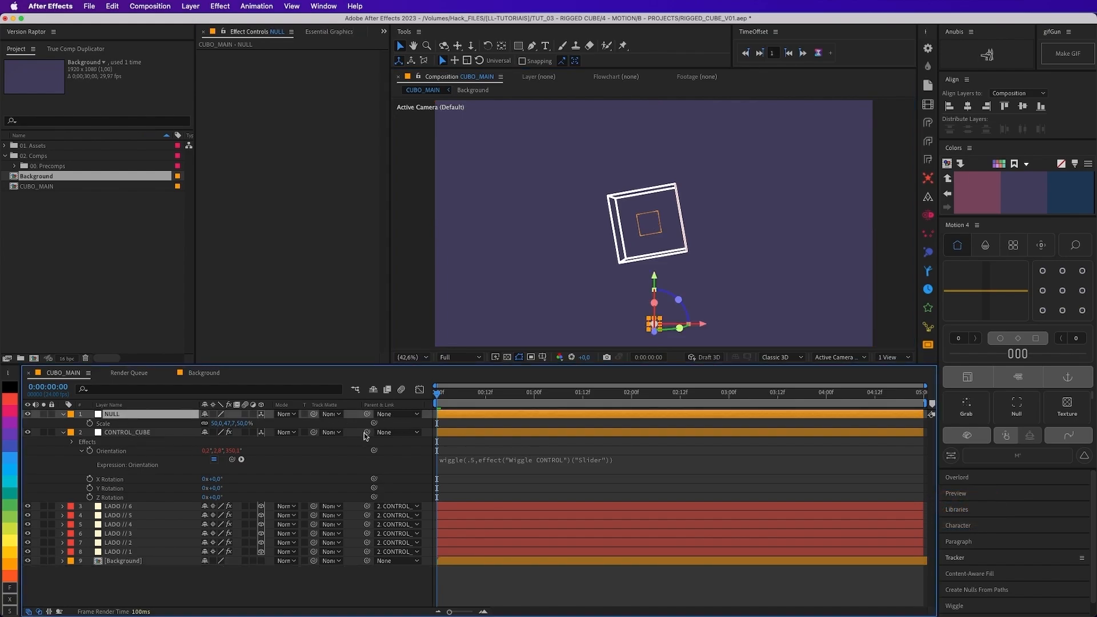
{"action": "left_click_drag", "start_coordinate": [367, 432], "coordinate": [120, 415]}
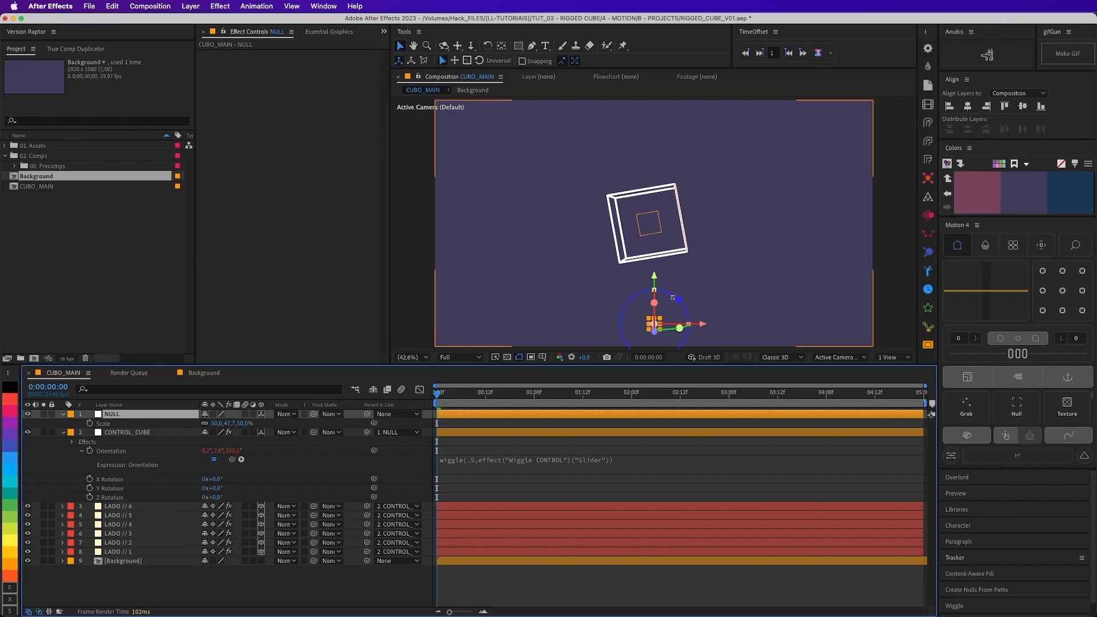
Step: Try swinging the cube by rotating NULL about its Z axis, reset its orientation to 0° and undo the trial Z Rotation
{"action": "left_click_drag", "start_coordinate": [678, 299], "coordinate": [613, 249]}
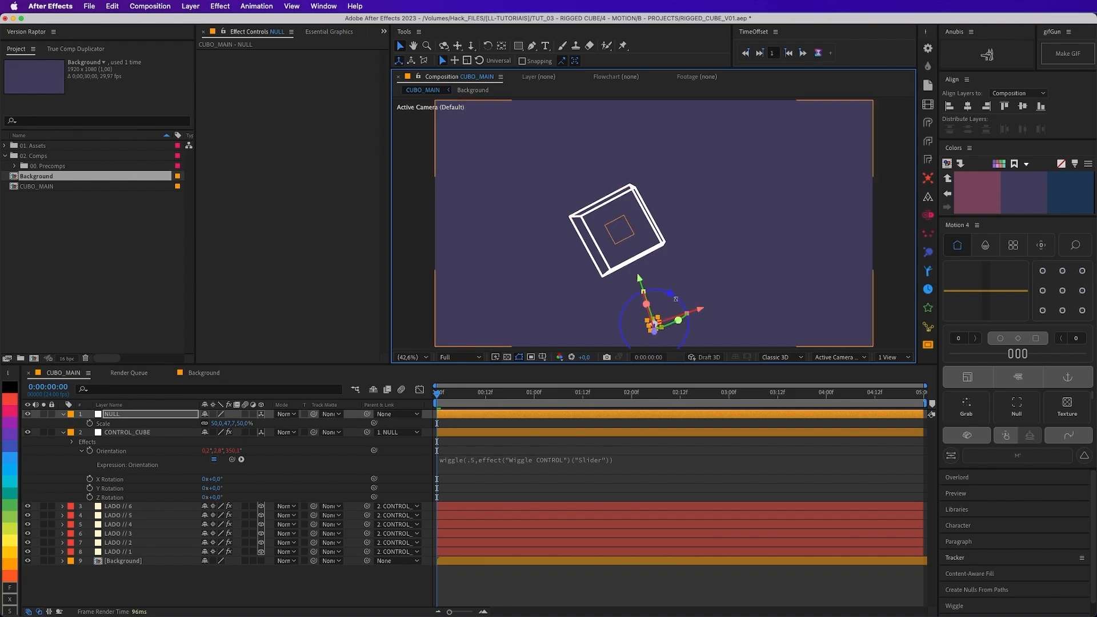
{"action": "left_click_drag", "start_coordinate": [678, 300], "coordinate": [700, 318]}
{"action": "left_click_drag", "start_coordinate": [691, 304], "coordinate": [709, 324]}
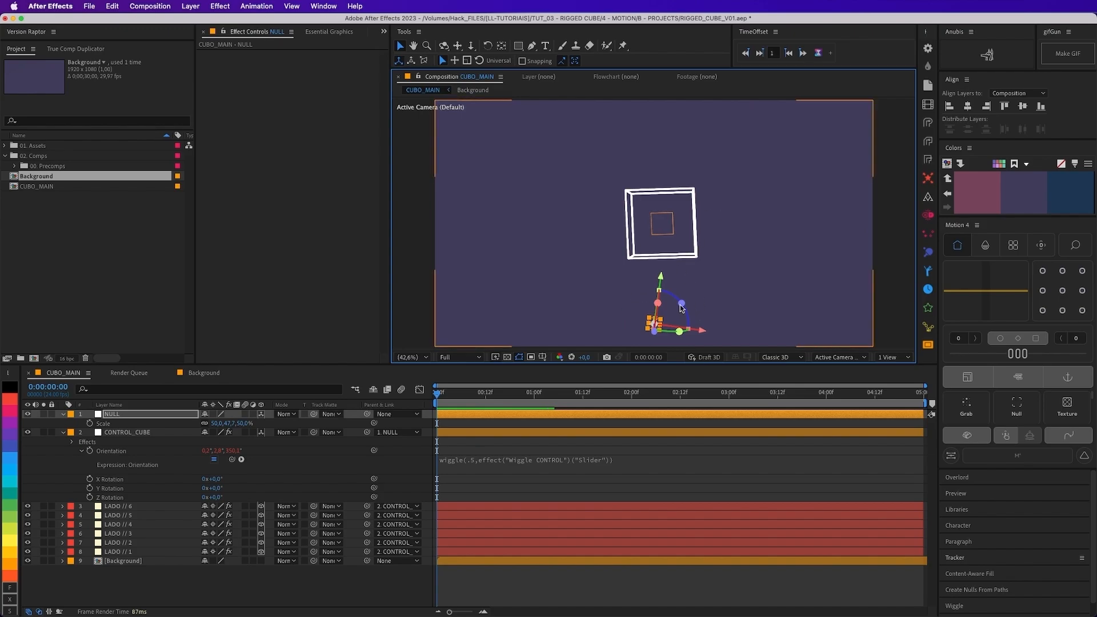
{"action": "left_click", "coordinate": [127, 421]}
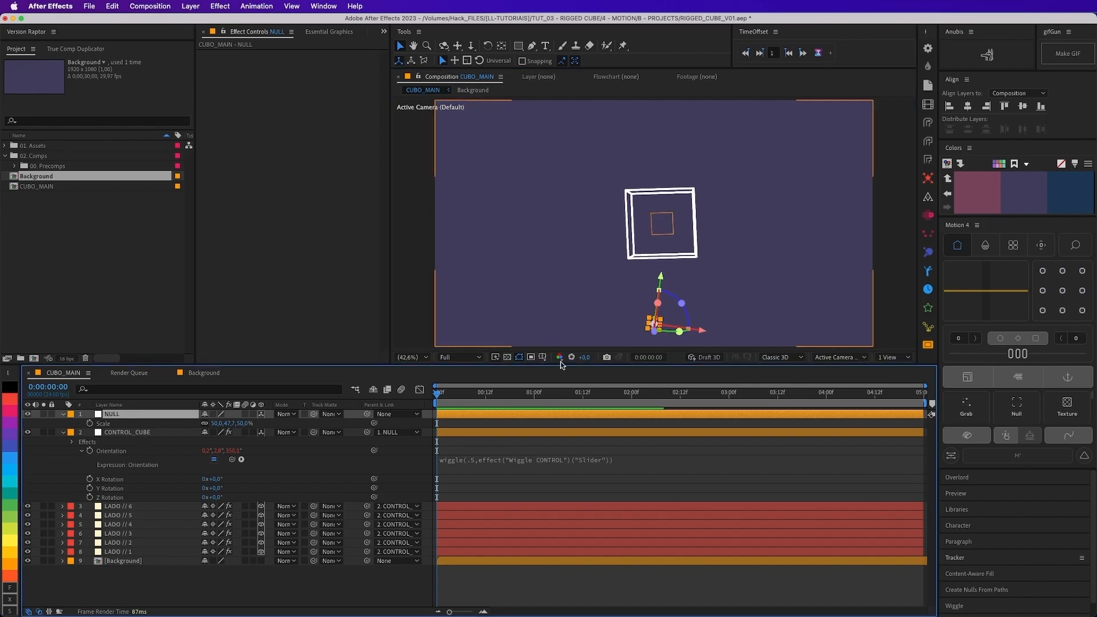
{"action": "key", "text": "r"}
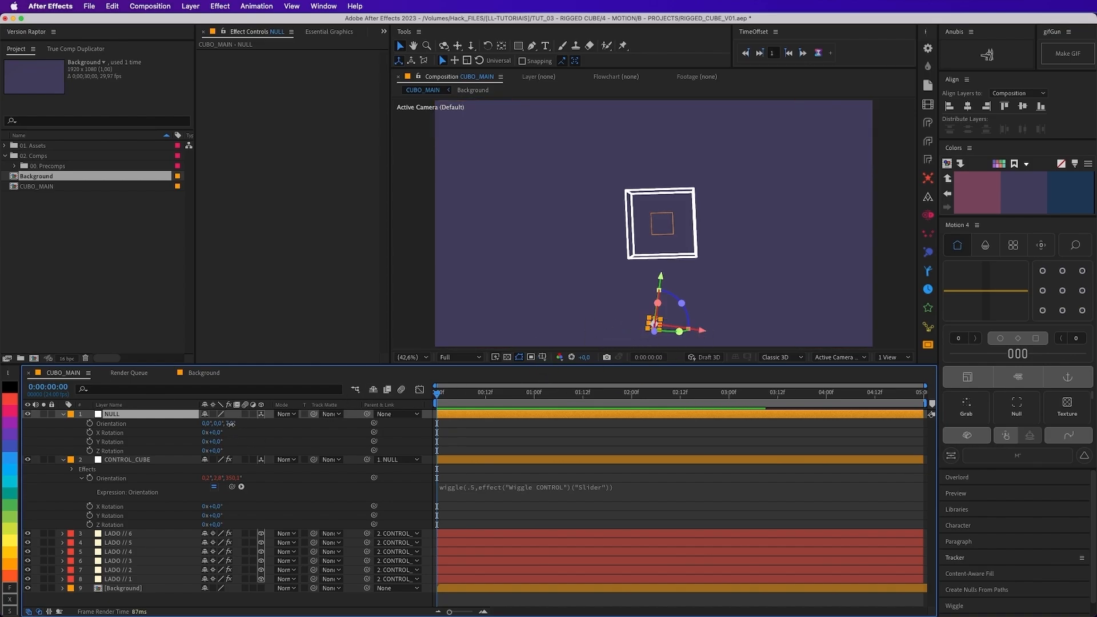
{"action": "type", "text": "0"}
{"action": "key", "text": "Return"}
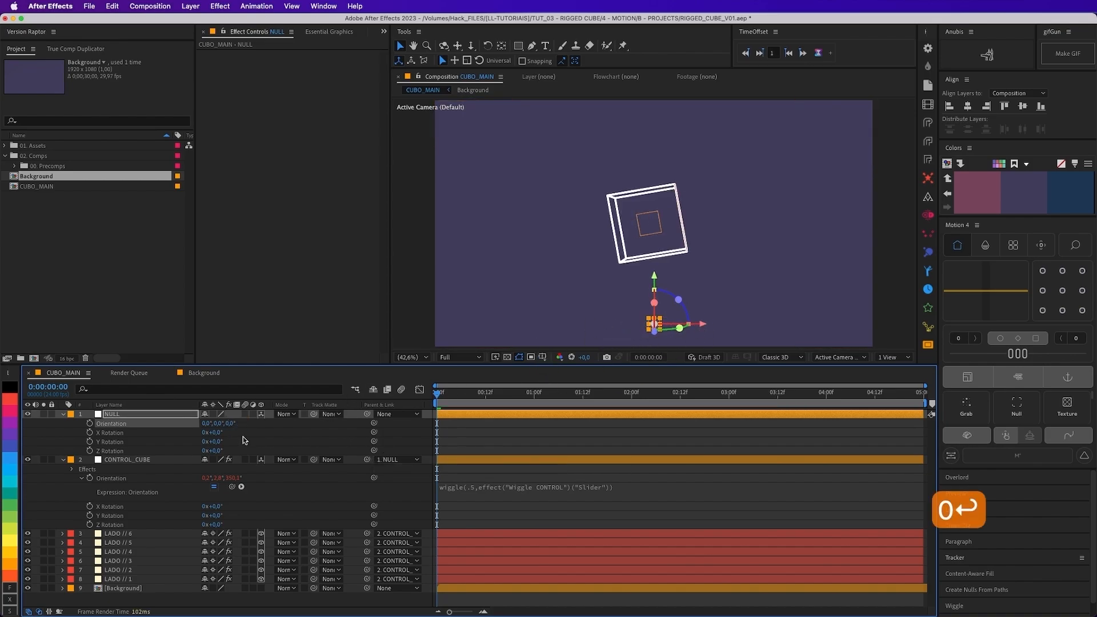
{"action": "left_click", "coordinate": [243, 436]}
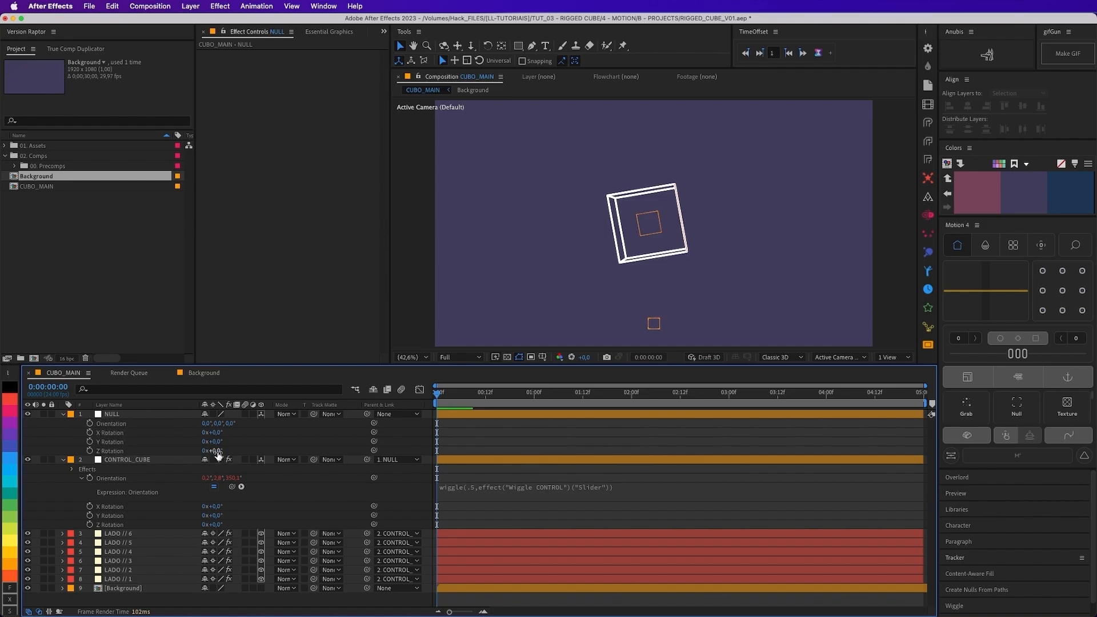
{"action": "left_click_drag", "start_coordinate": [217, 454], "coordinate": [188, 451]}
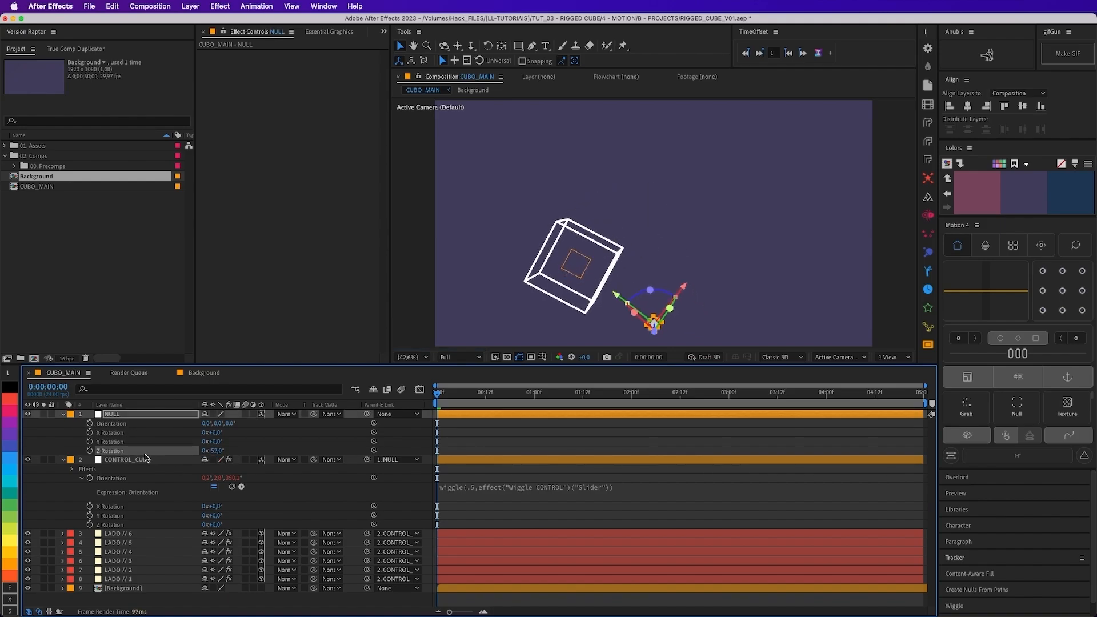
{"action": "key", "text": "super+z"}
Step: Add a first Z Rotation keyframe of 0° to NULL at the start of the composition and scrub ahead
{"action": "left_click", "coordinate": [90, 451]}
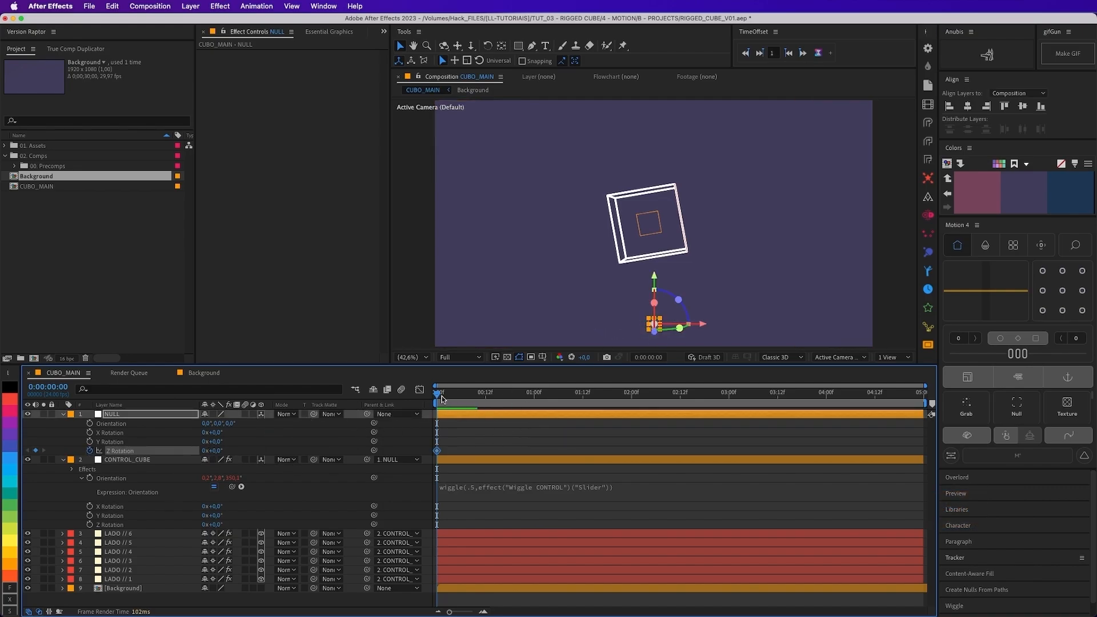
{"action": "left_click_drag", "start_coordinate": [442, 399], "coordinate": [746, 439]}
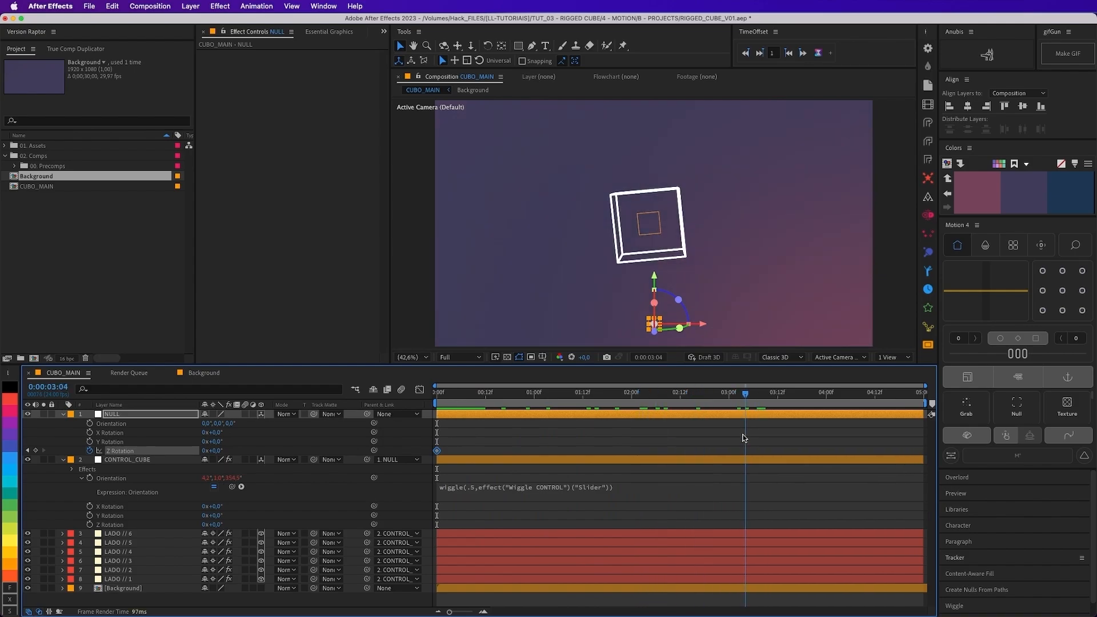
Step: Set CONTROL_CUBE's scale to 100%
{"action": "left_click", "coordinate": [148, 469]}
{"action": "key", "text": "s"}
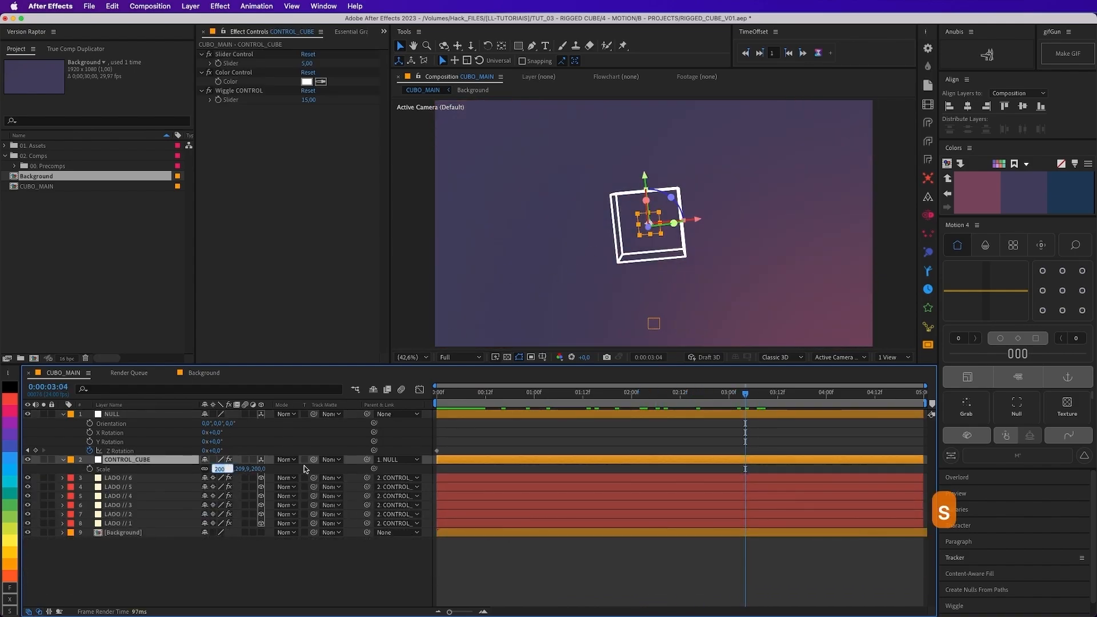
{"action": "type", "text": "100"}
{"action": "key", "text": "Return"}
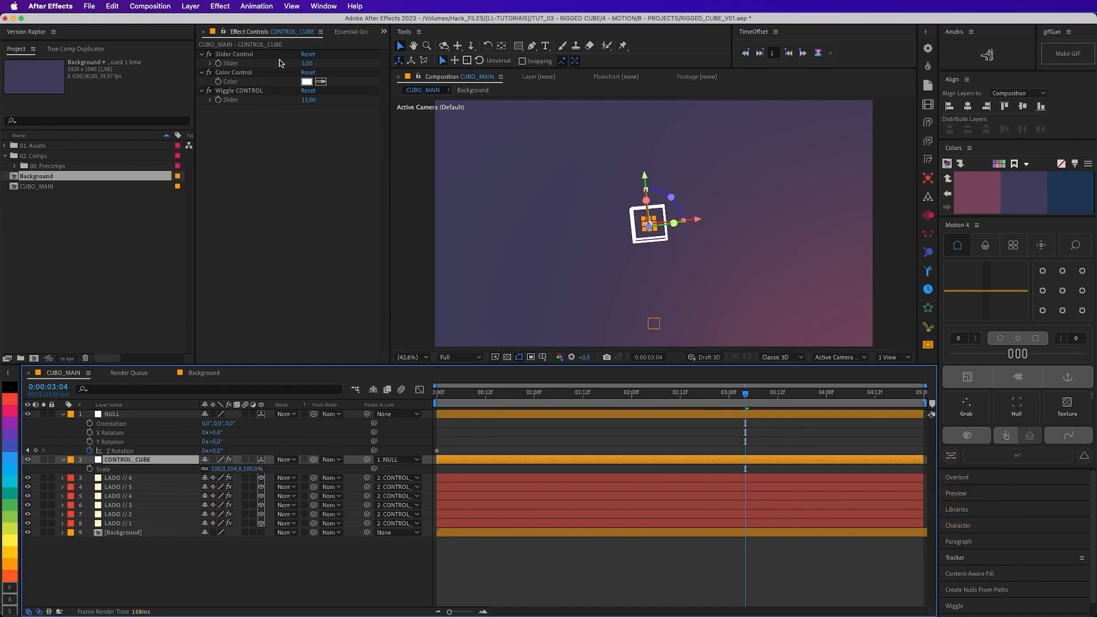
Step: Rename CONTROL_CUBE's Slider Control effect to Stroke Width and its Color Control effect to Stroke Color
{"action": "left_click", "coordinate": [308, 64]}
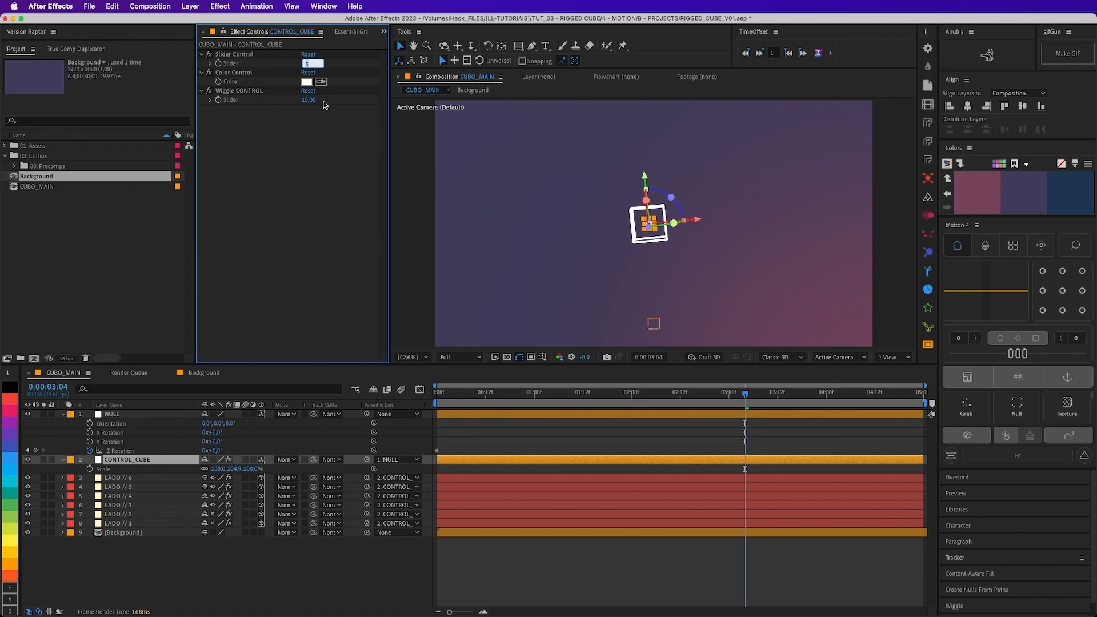
{"action": "left_click", "coordinate": [252, 54]}
{"action": "key", "text": "Return"}
{"action": "type", "text": "Strok"}
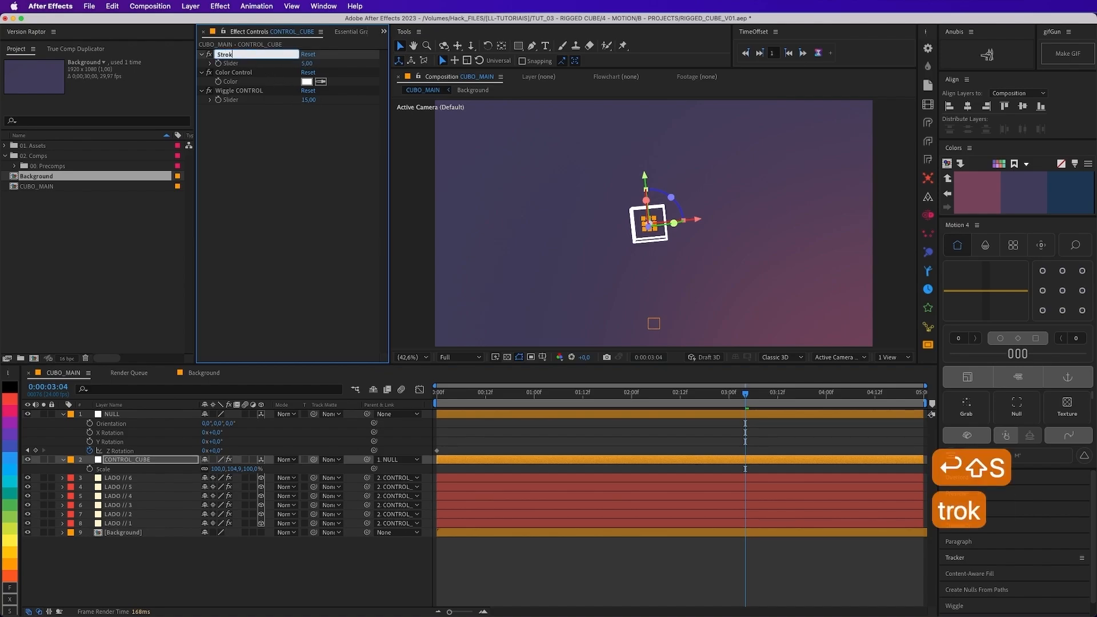
{"action": "type", "text": "e Width"}
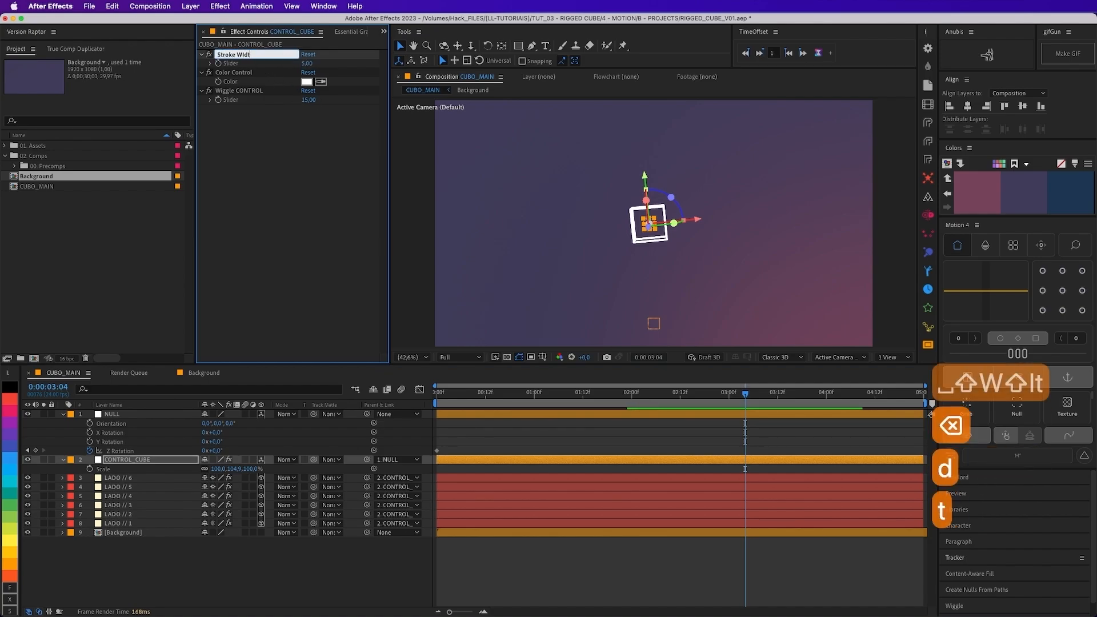
{"action": "key", "text": "Return"}
{"action": "left_click", "coordinate": [233, 72]}
{"action": "key", "text": "Return"}
{"action": "type", "text": "Stroke Color"}
Step: Try a Stroke Width slider value of 3 on CONTROL_CUBE and set it back to 5
{"action": "left_click", "coordinate": [311, 64]}
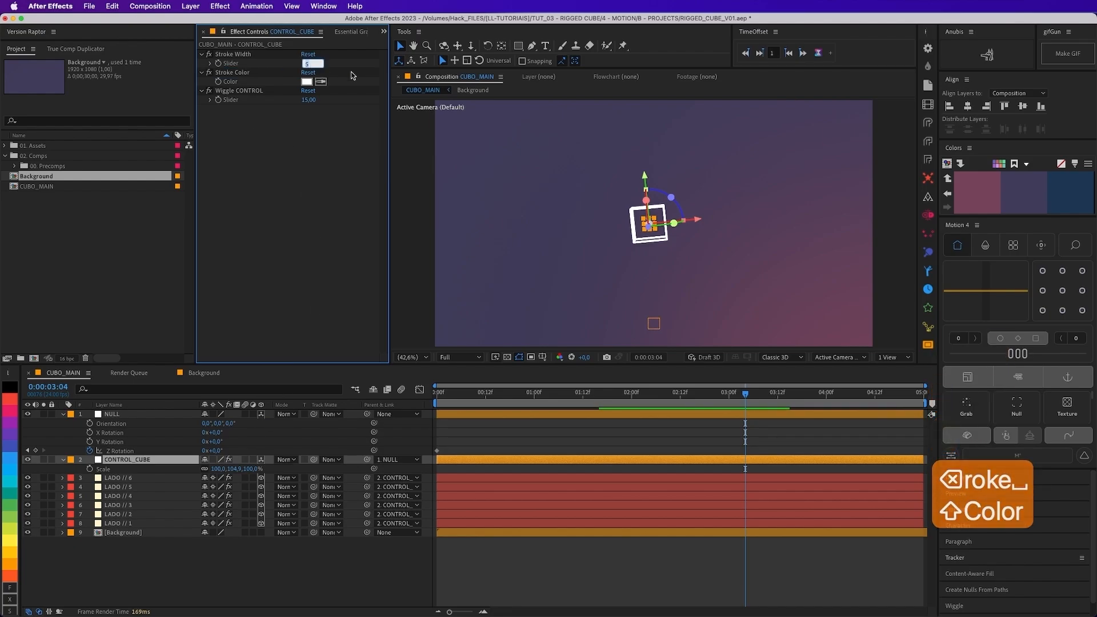
{"action": "type", "text": "3"}
{"action": "left_click", "coordinate": [307, 170]}
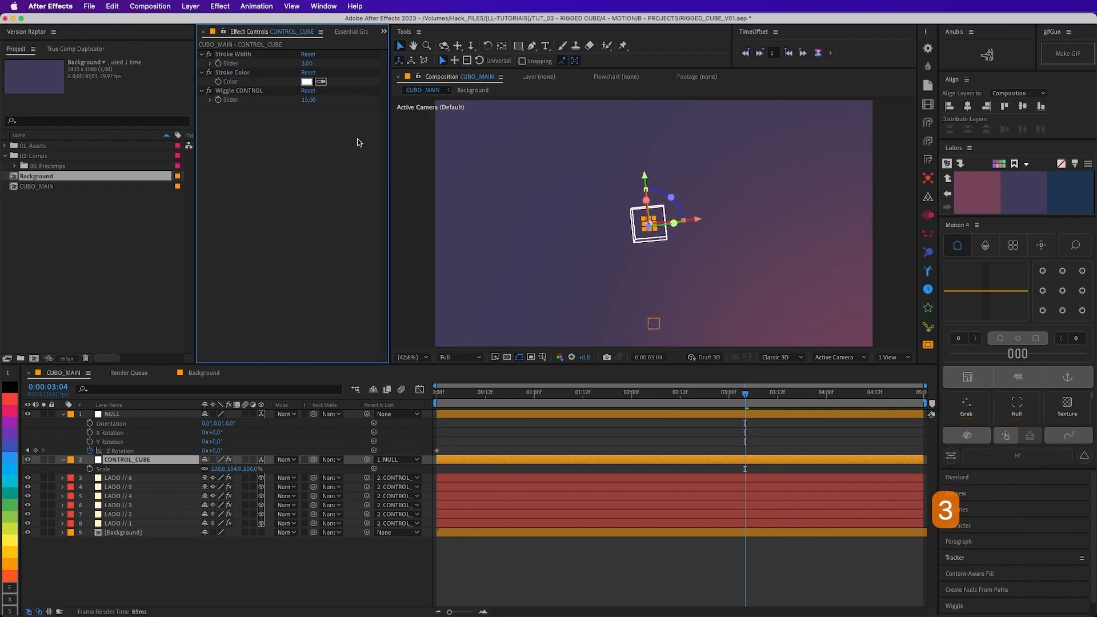
{"action": "type", "text": "5"}
{"action": "left_click", "coordinate": [335, 87]}
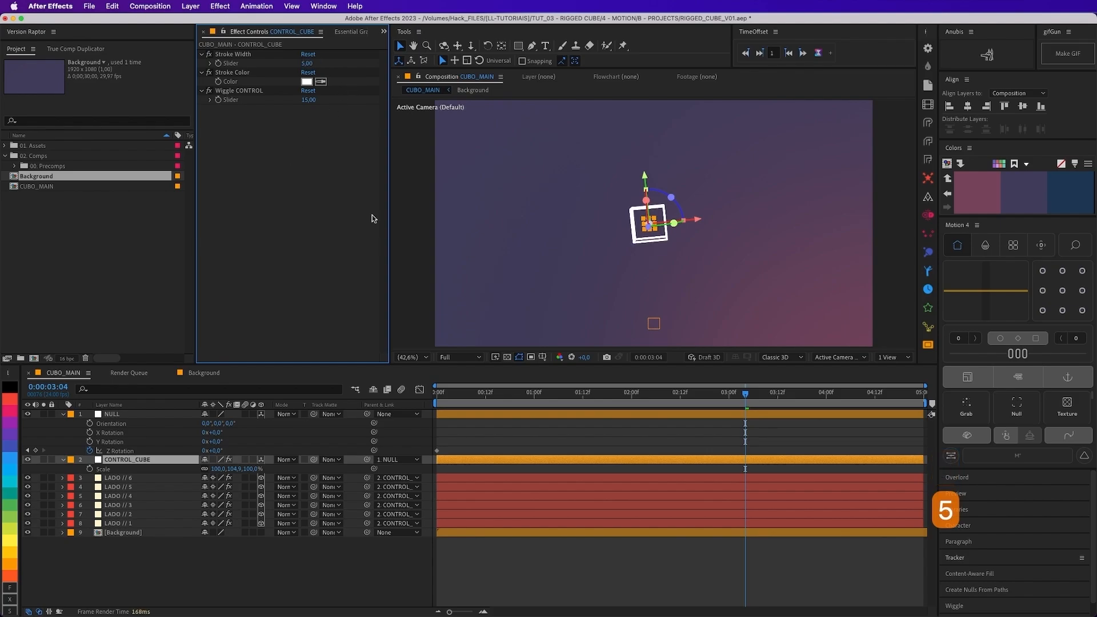
Step: Keyframe NULL's Z Rotation at 8° ten frames after its first keyframe, at 0:00:00:10
{"action": "left_click_drag", "start_coordinate": [602, 390], "coordinate": [746, 399]}
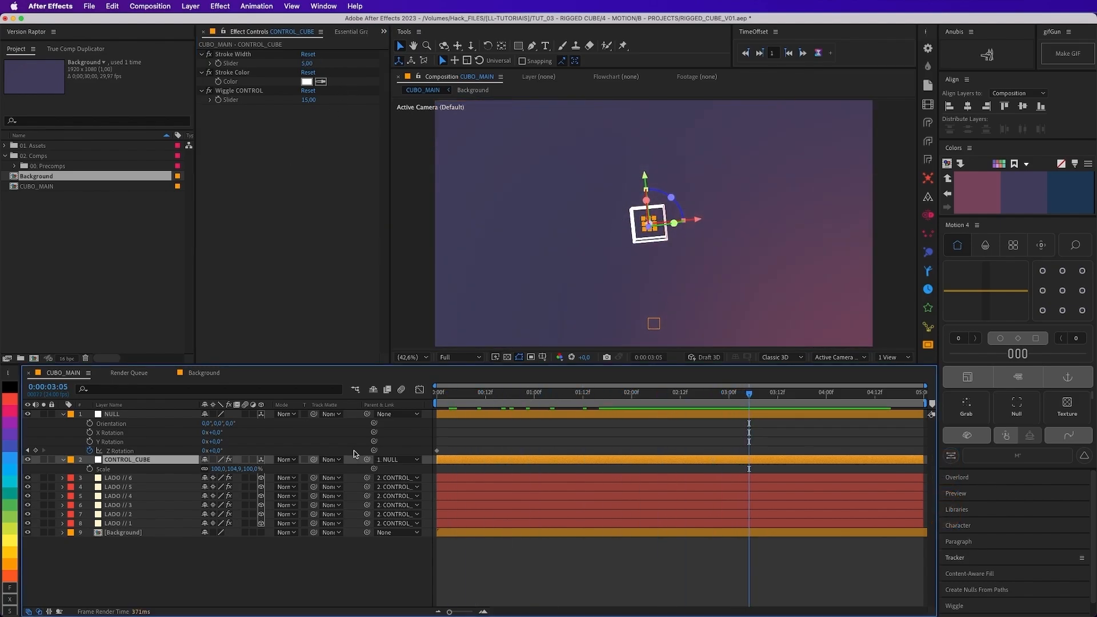
{"action": "left_click", "coordinate": [465, 393]}
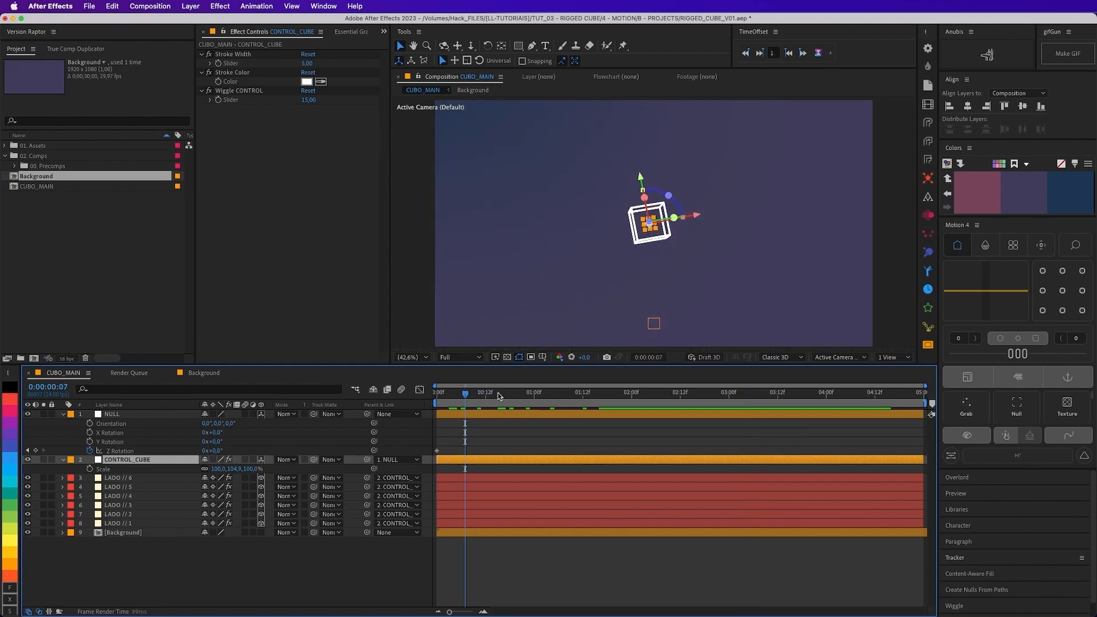
{"action": "left_click", "coordinate": [654, 324]}
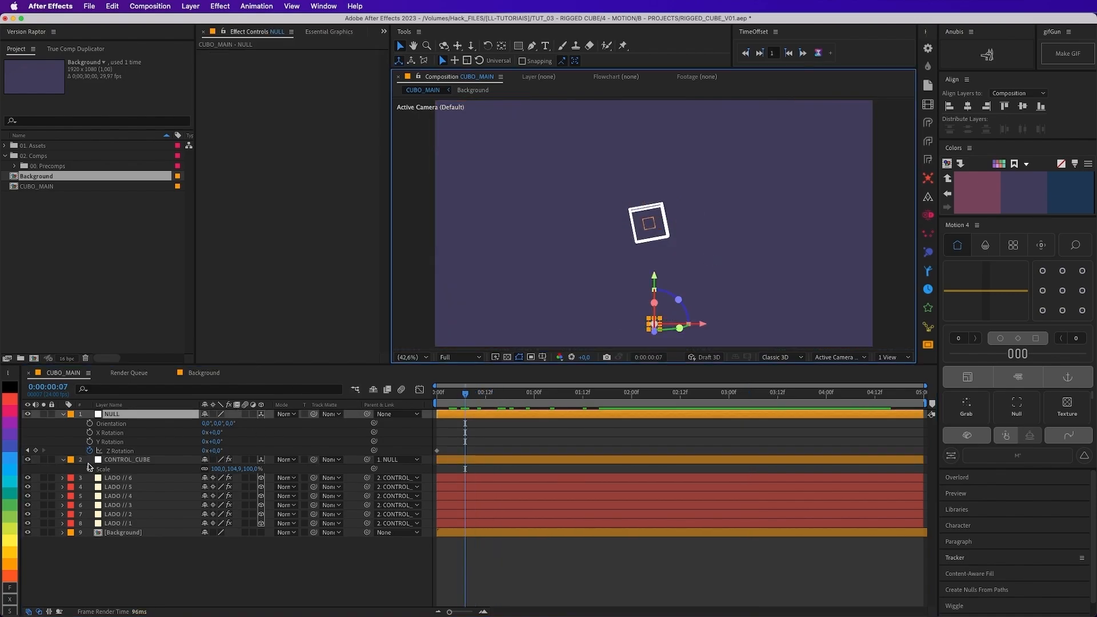
{"action": "left_click_drag", "start_coordinate": [452, 403], "coordinate": [432, 468]}
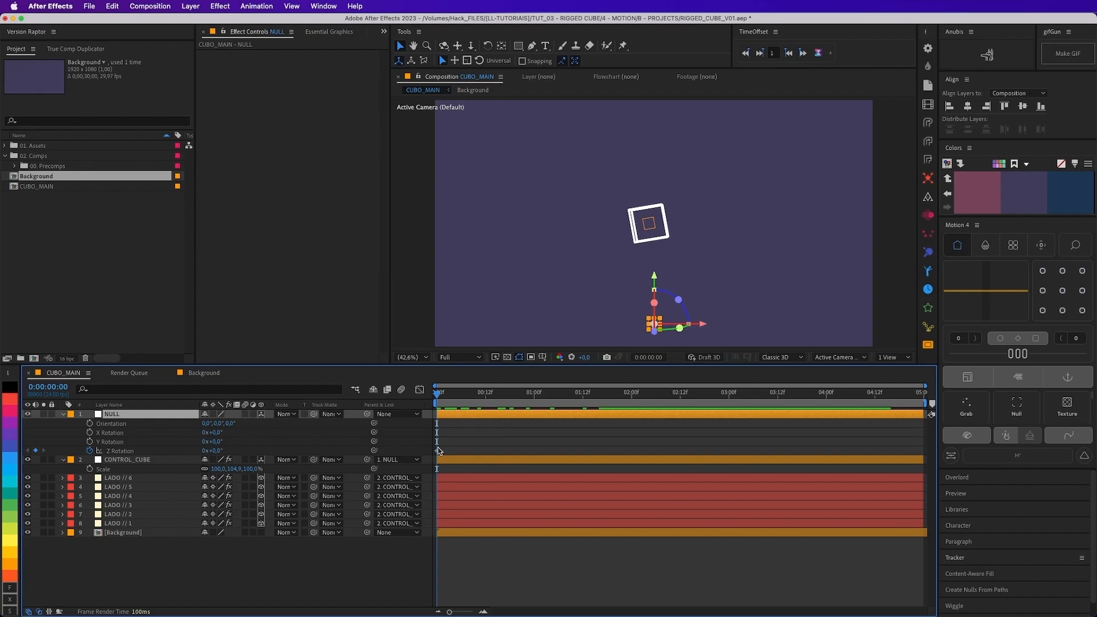
{"action": "left_click", "coordinate": [438, 451]}
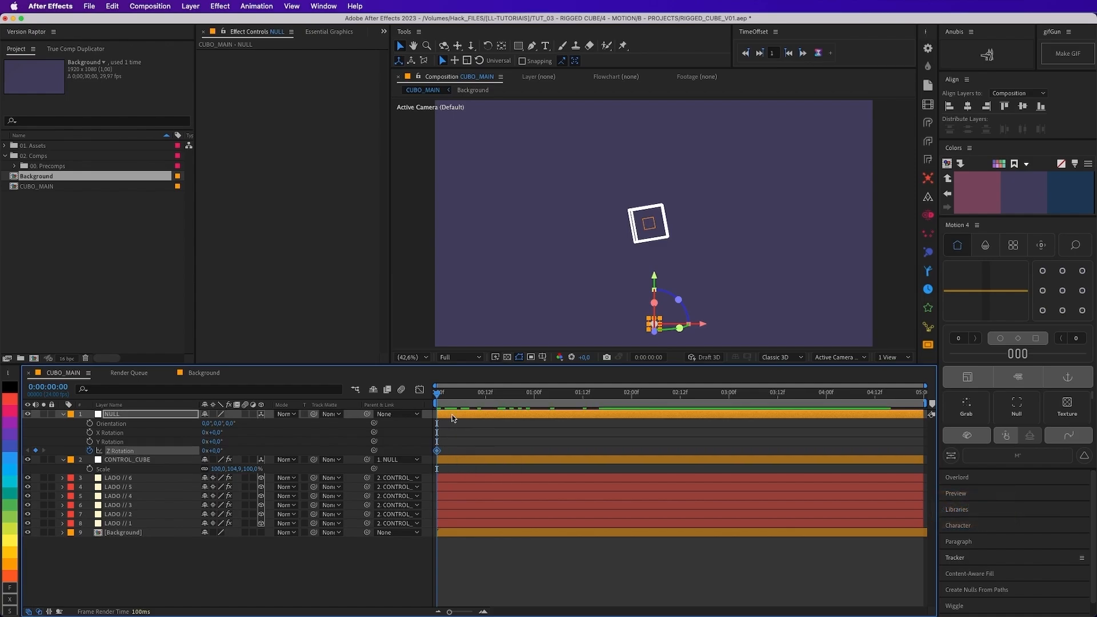
{"action": "key", "text": "shift+super+Right"}
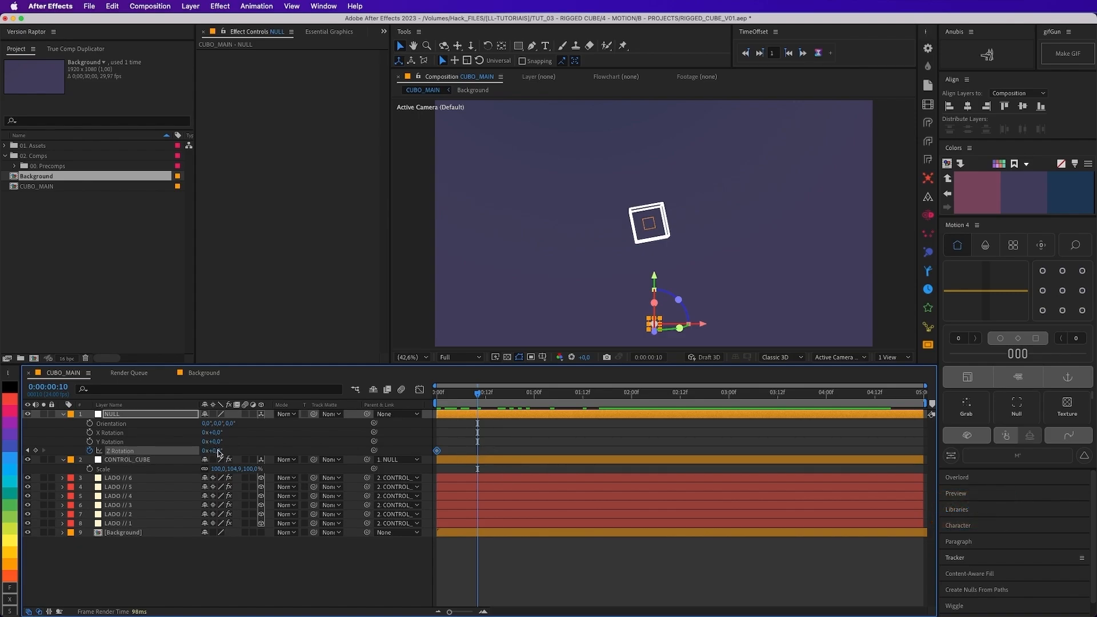
{"action": "left_click_drag", "start_coordinate": [218, 453], "coordinate": [220, 453]}
Step: Keyframe NULL's Z Rotation at -54° at 0:00:01:06 and at 69° at 0:00:02:02
{"action": "key", "text": "shift+super+Right"}
{"action": "key", "text": "shift+super+Right"}
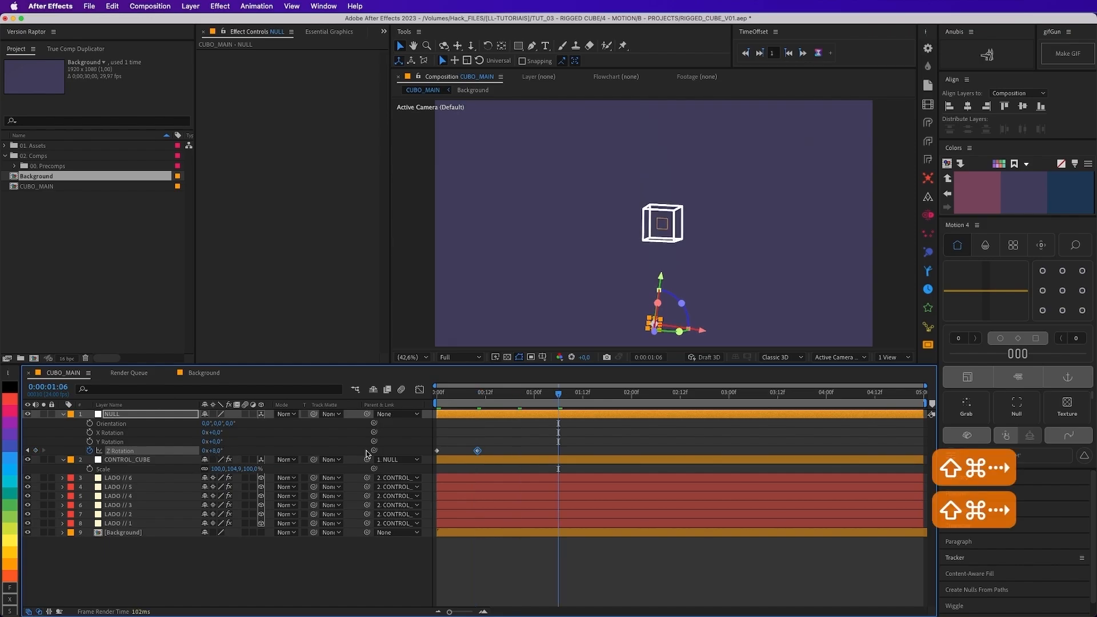
{"action": "left_click_drag", "start_coordinate": [213, 454], "coordinate": [177, 454]}
{"action": "key", "text": "shift+super+Right"}
{"action": "key", "text": "shift+super+Right"}
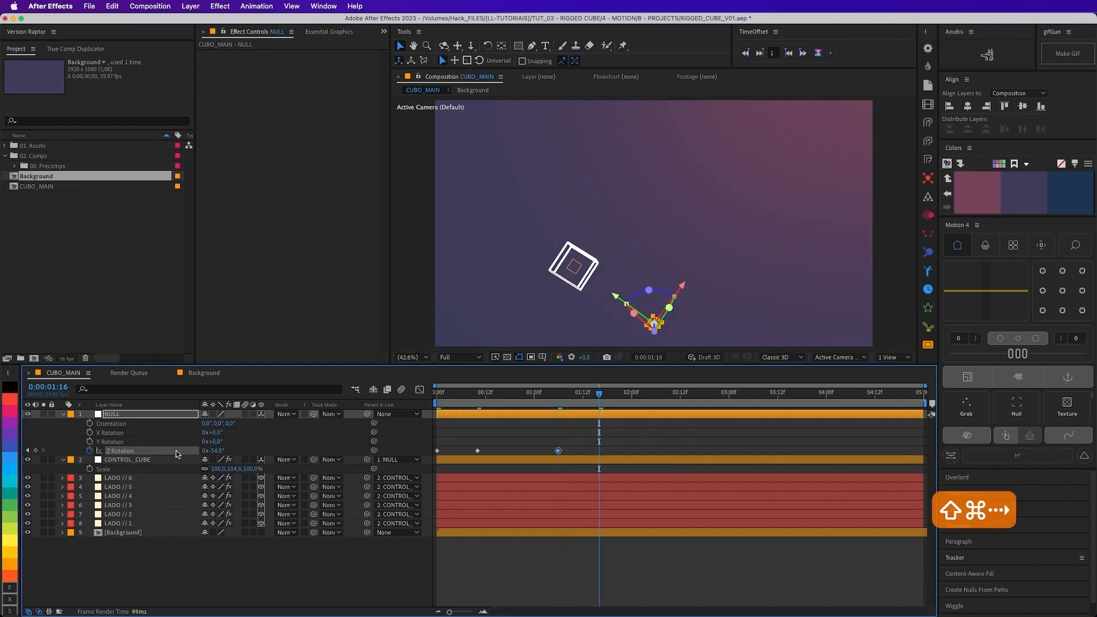
{"action": "left_click_drag", "start_coordinate": [220, 454], "coordinate": [279, 448]}
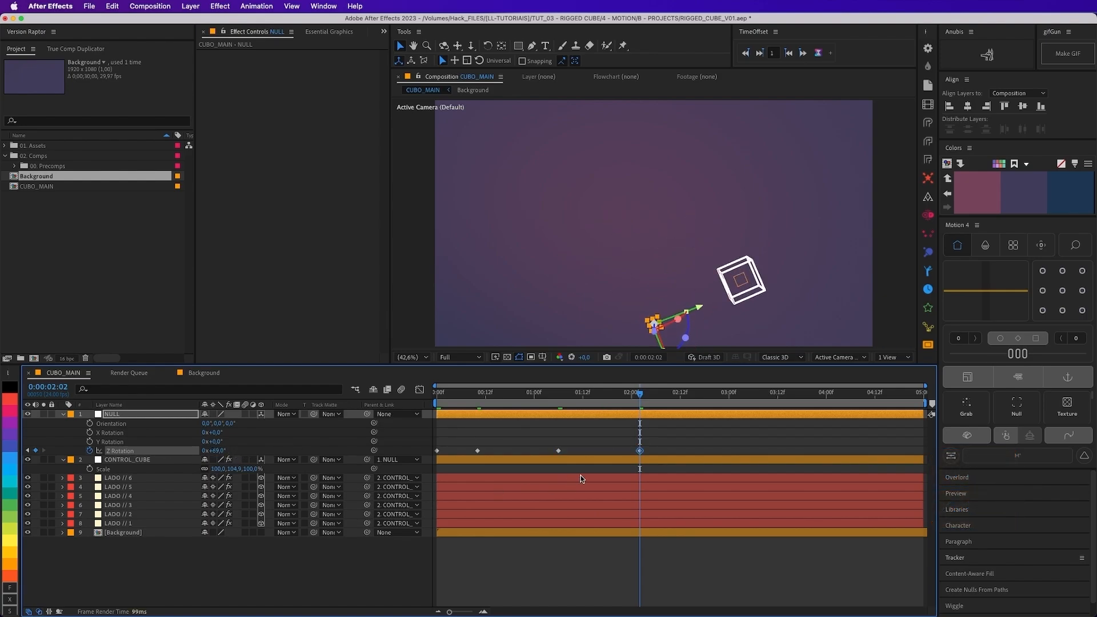
Step: Paste a copy of NULL's first Z Rotation keyframe at 0:00:02:22 and show the rotation curve in the Graph Editor
{"action": "key", "text": "shift+super+Right"}
{"action": "key", "text": "shift+super+Right"}
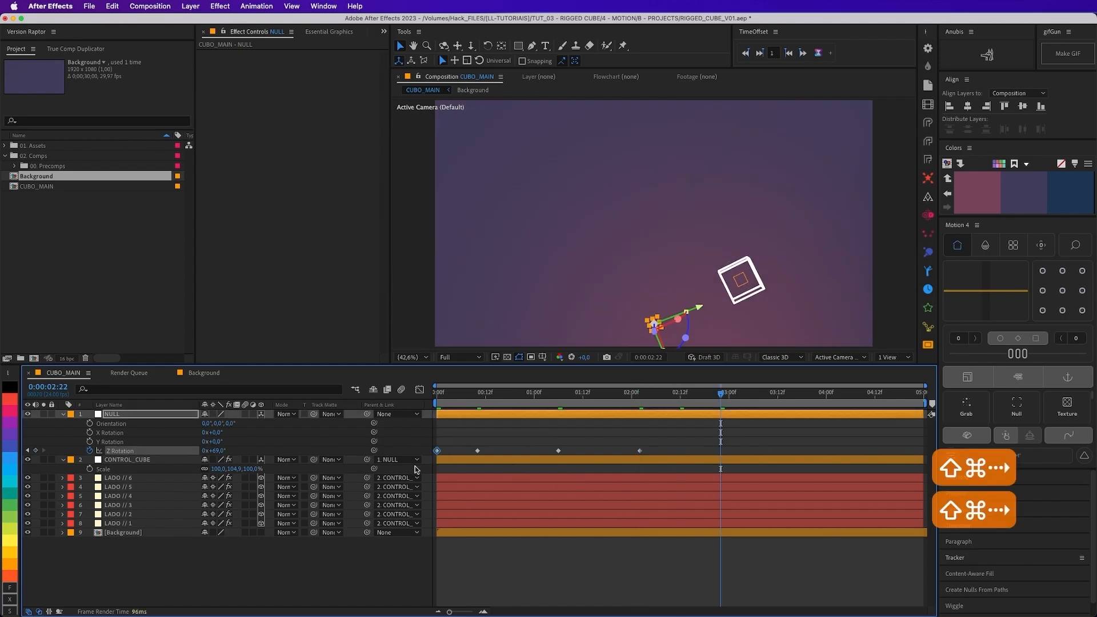
{"action": "key", "text": "super+c"}
{"action": "key", "text": "super+v"}
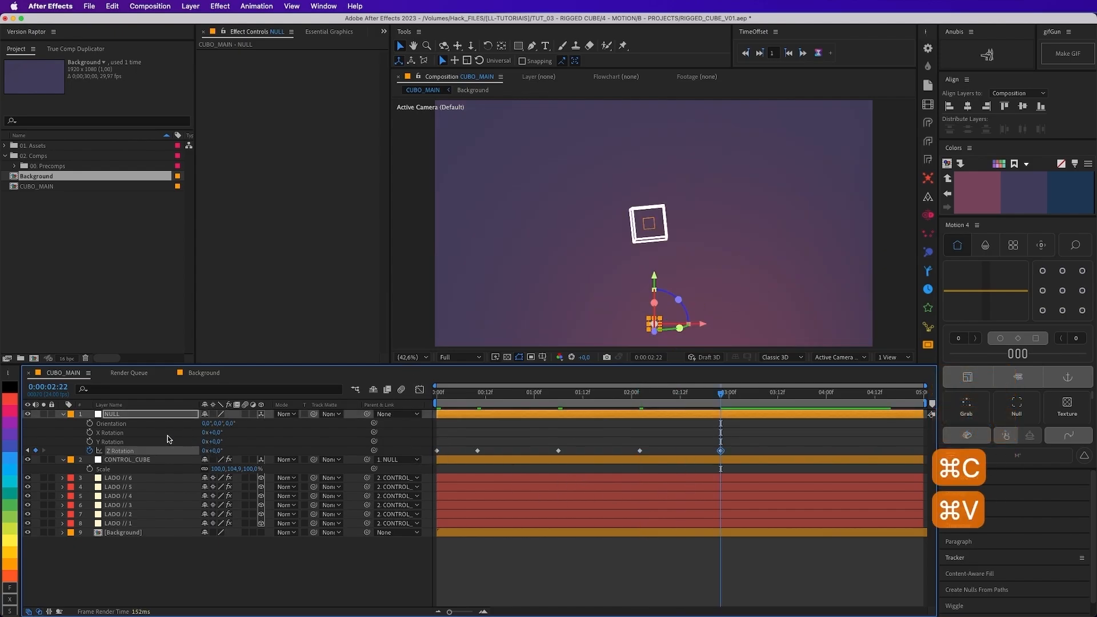
{"action": "left_click", "coordinate": [420, 389]}
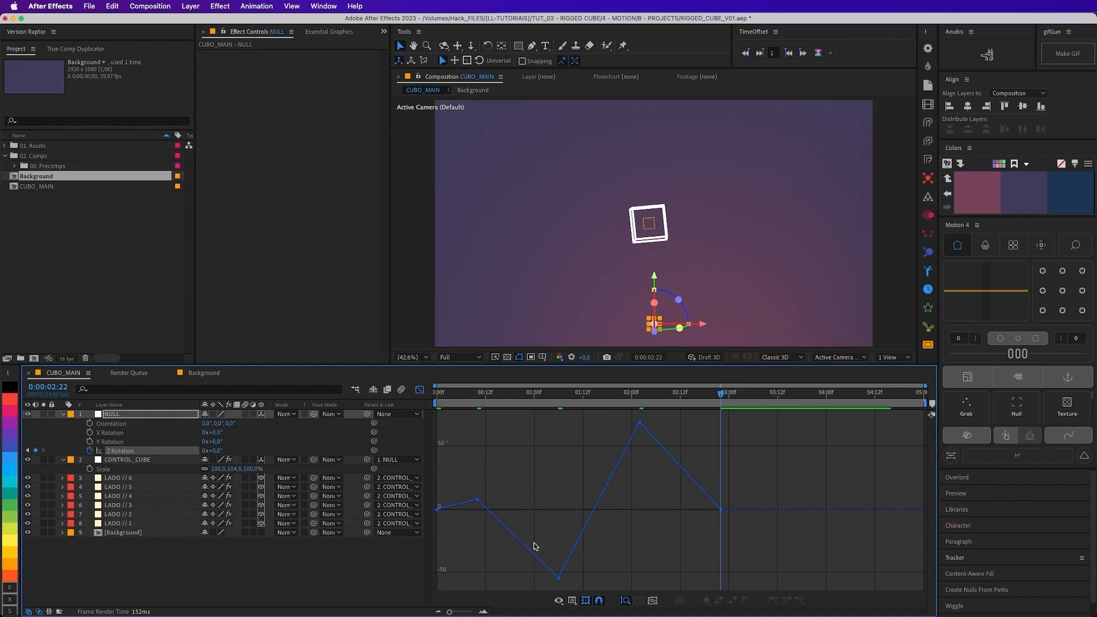
Step: Move the small 8° Z Rotation keyframe slightly earlier, end the work area at 0:00:03:06 and preview the swing
{"action": "left_click_drag", "start_coordinate": [478, 500], "coordinate": [473, 500]}
{"action": "left_click_drag", "start_coordinate": [745, 405], "coordinate": [753, 402]}
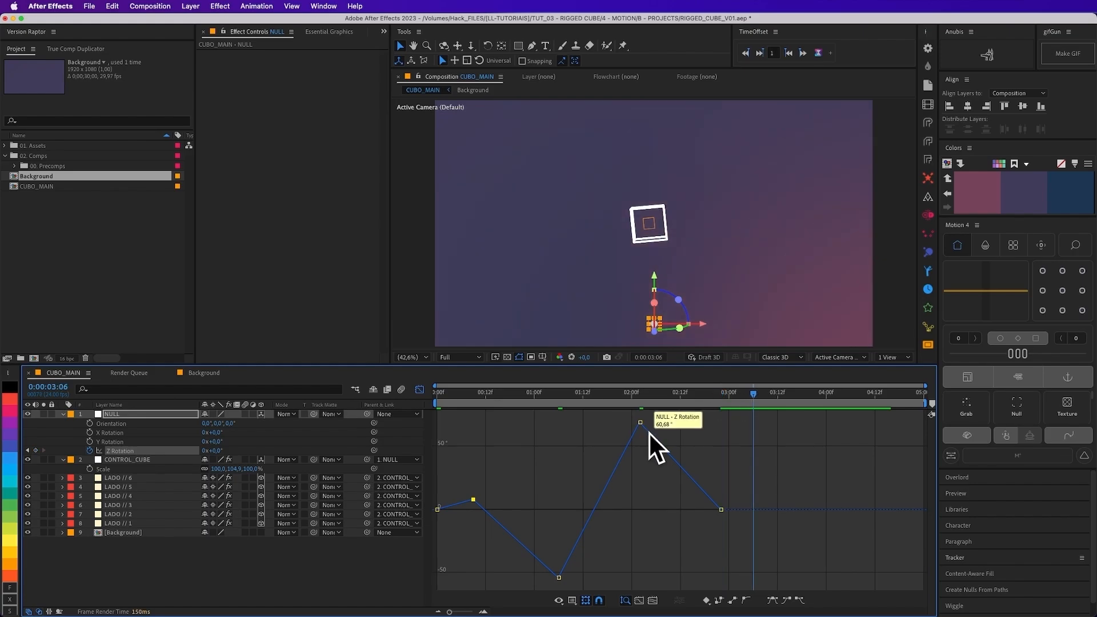
{"action": "key", "text": "n"}
{"action": "key", "text": "space"}
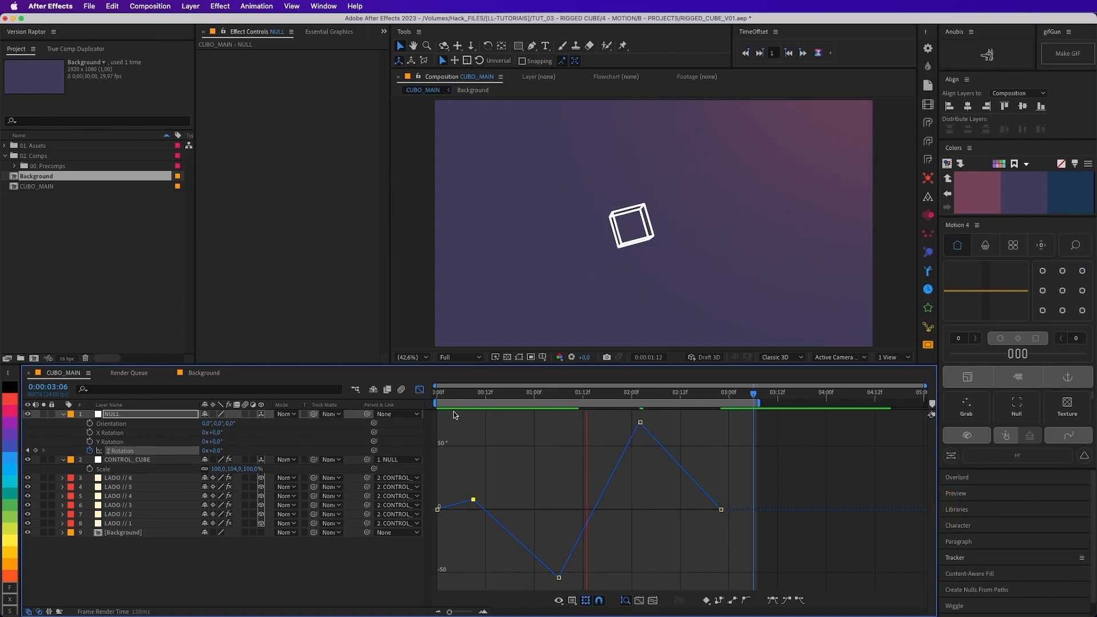
Step: Lower the composition's preview resolution to Half and play back the animation
{"action": "key", "text": "space"}
{"action": "left_click", "coordinate": [461, 356]}
{"action": "left_click", "coordinate": [452, 393]}
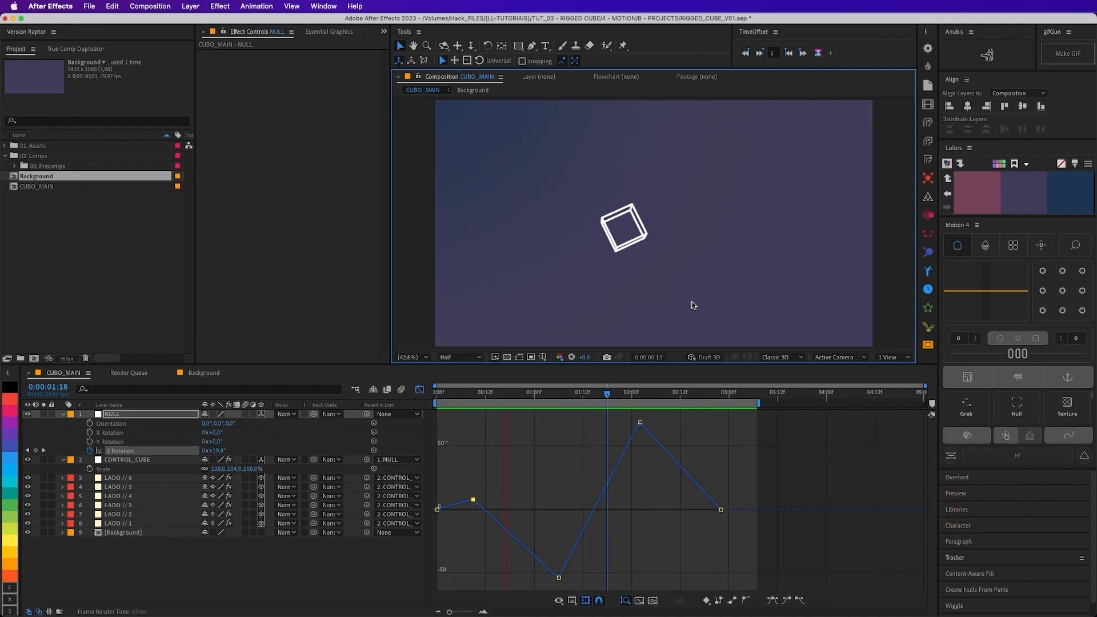
{"action": "key", "text": "space"}
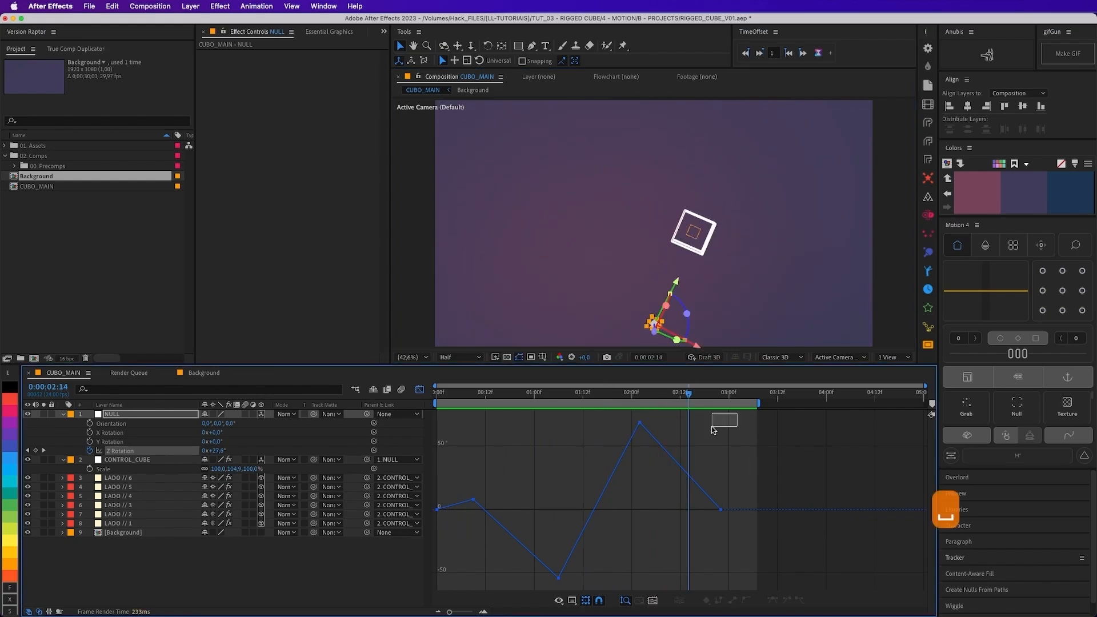
Step: Apply Easy Ease to all of NULL's Z Rotation keyframes and undo the stray edit made after it
{"action": "left_click_drag", "start_coordinate": [713, 429], "coordinate": [432, 586]}
{"action": "left_click", "coordinate": [772, 600]}
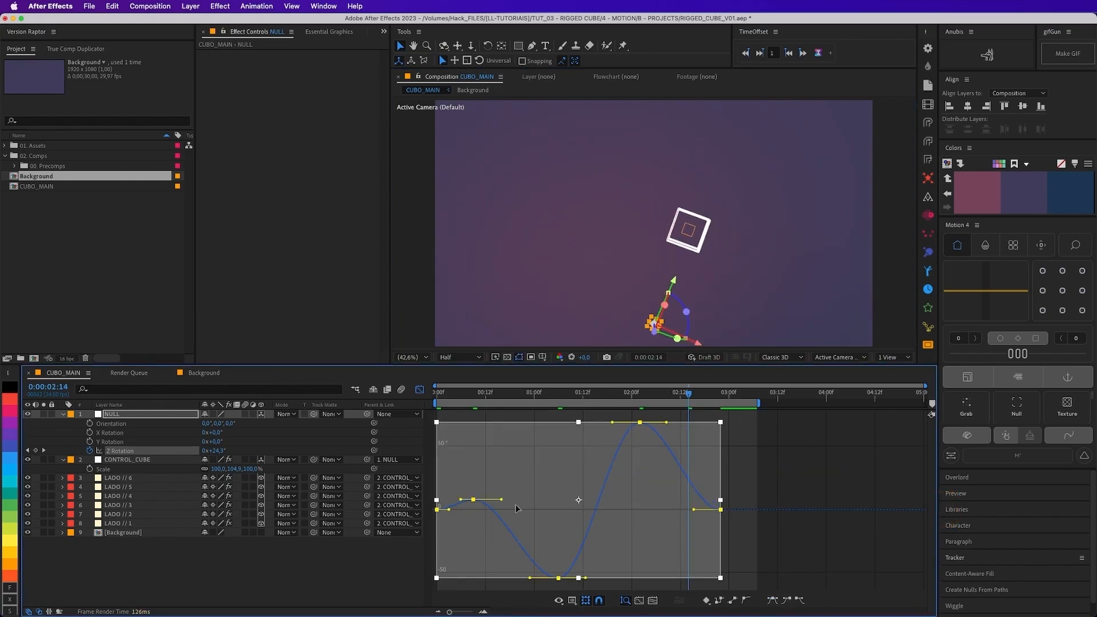
{"action": "key", "text": "super+z"}
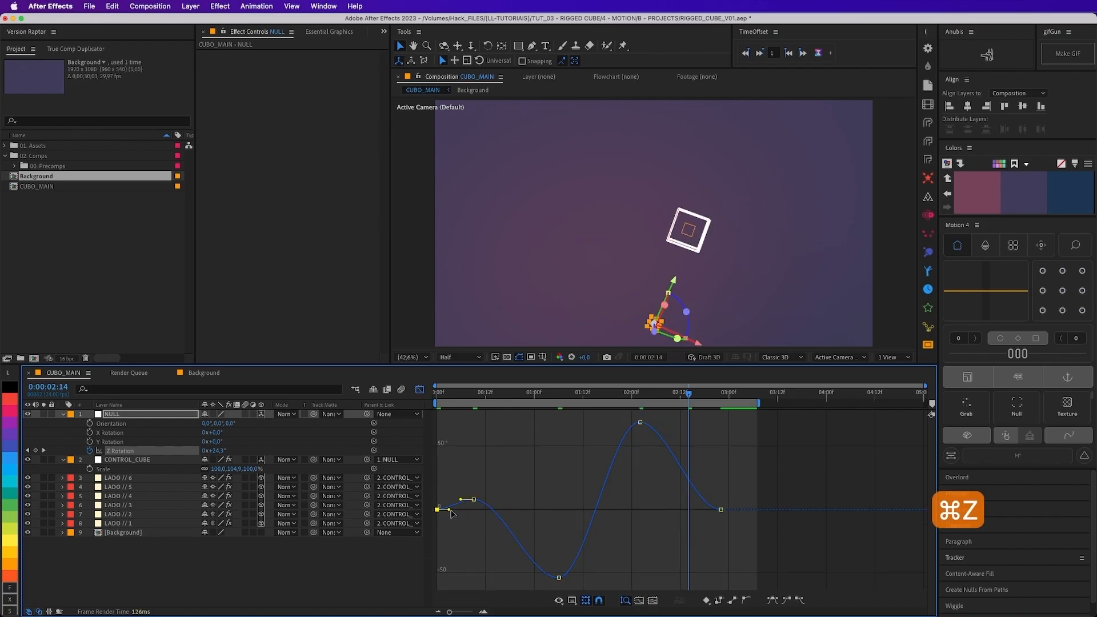
Step: Reshape the curve by extending its easing handles, moving the -54° keyframe earlier and steepening the arrival at the last keyframe; preview it
{"action": "left_click_drag", "start_coordinate": [452, 513], "coordinate": [464, 511]}
{"action": "left_click_drag", "start_coordinate": [510, 483], "coordinate": [435, 514]}
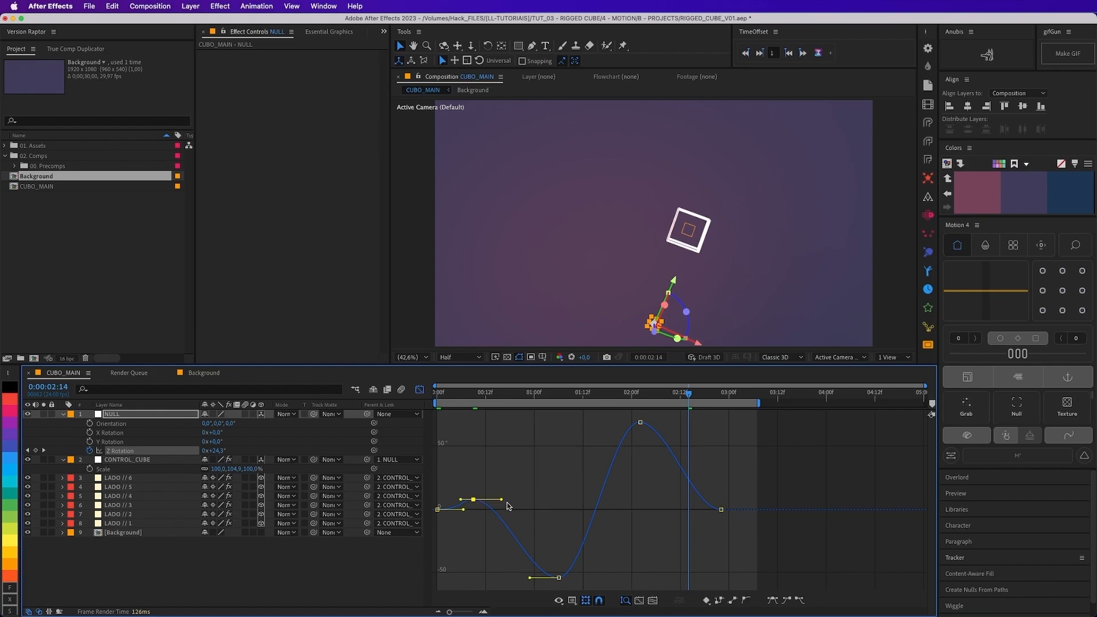
{"action": "left_click_drag", "start_coordinate": [553, 583], "coordinate": [508, 581]}
{"action": "left_click_drag", "start_coordinate": [668, 409], "coordinate": [603, 451]}
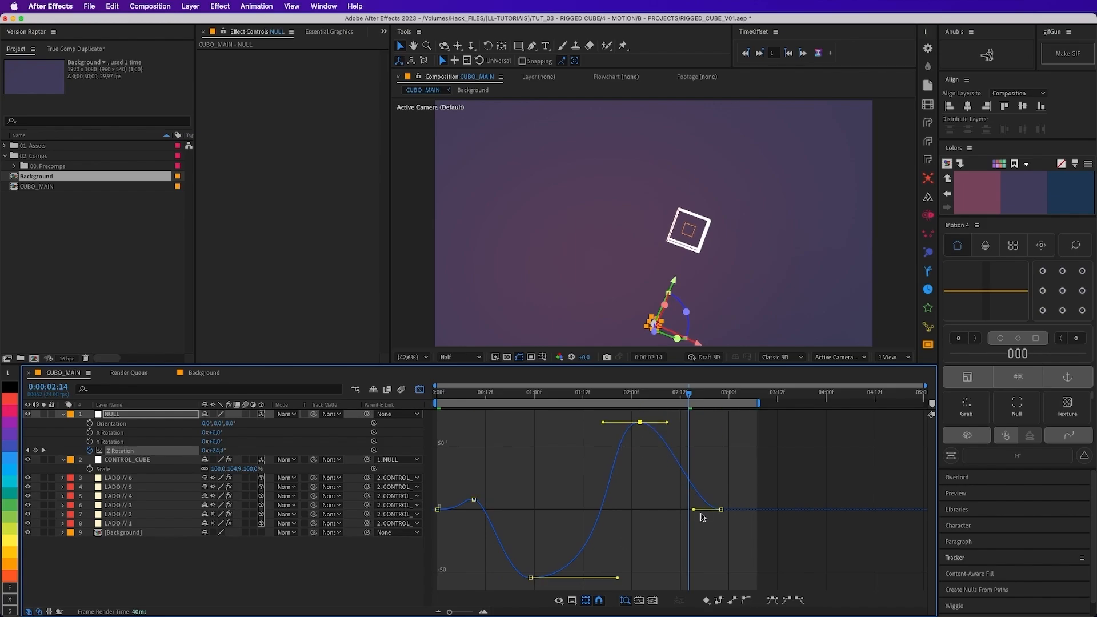
{"action": "left_click_drag", "start_coordinate": [703, 509], "coordinate": [694, 475]}
{"action": "key", "text": "space"}
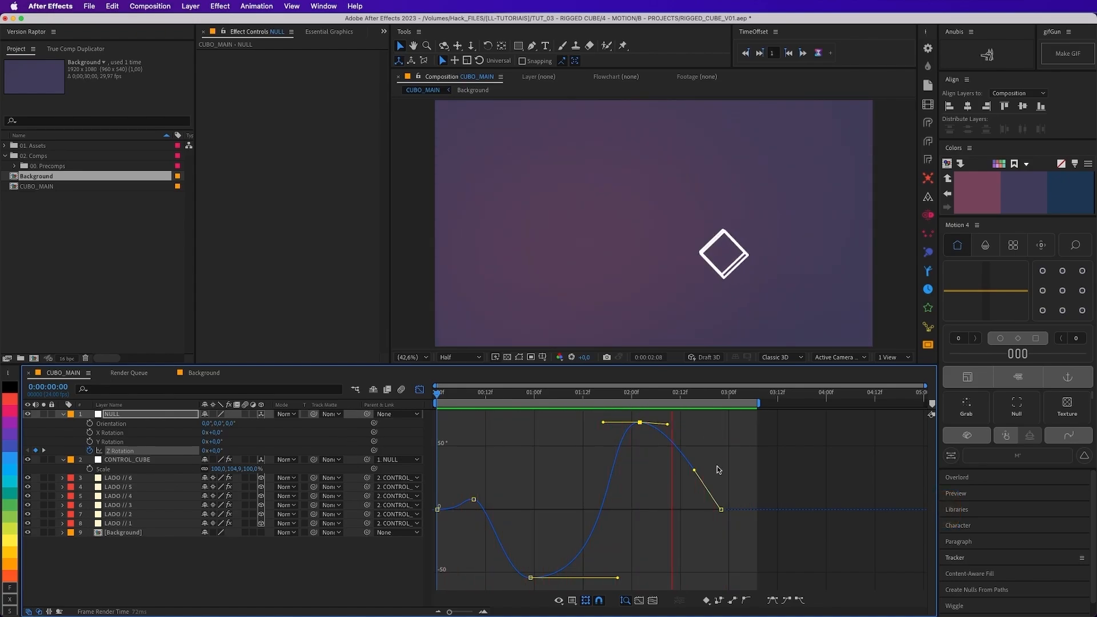
{"action": "key", "text": "space"}
Step: Compress all Z Rotation keyframes in time so the last one falls at 0:00:01:12, level the peak's outgoing handle and preview
{"action": "left_click_drag", "start_coordinate": [733, 423], "coordinate": [436, 585]}
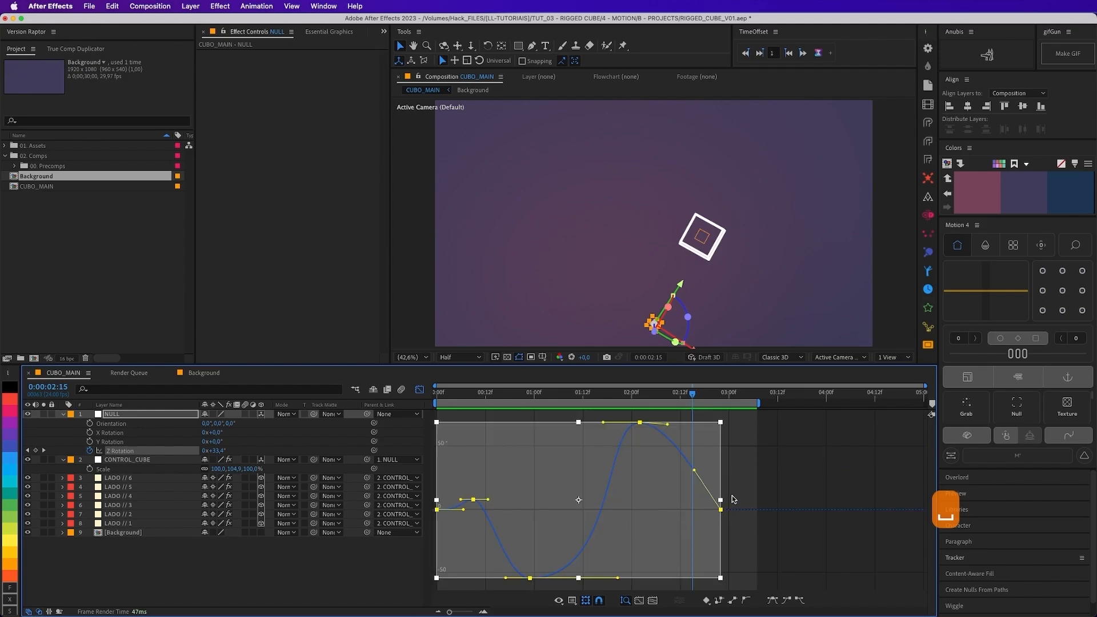
{"action": "left_click_drag", "start_coordinate": [722, 500], "coordinate": [582, 501]}
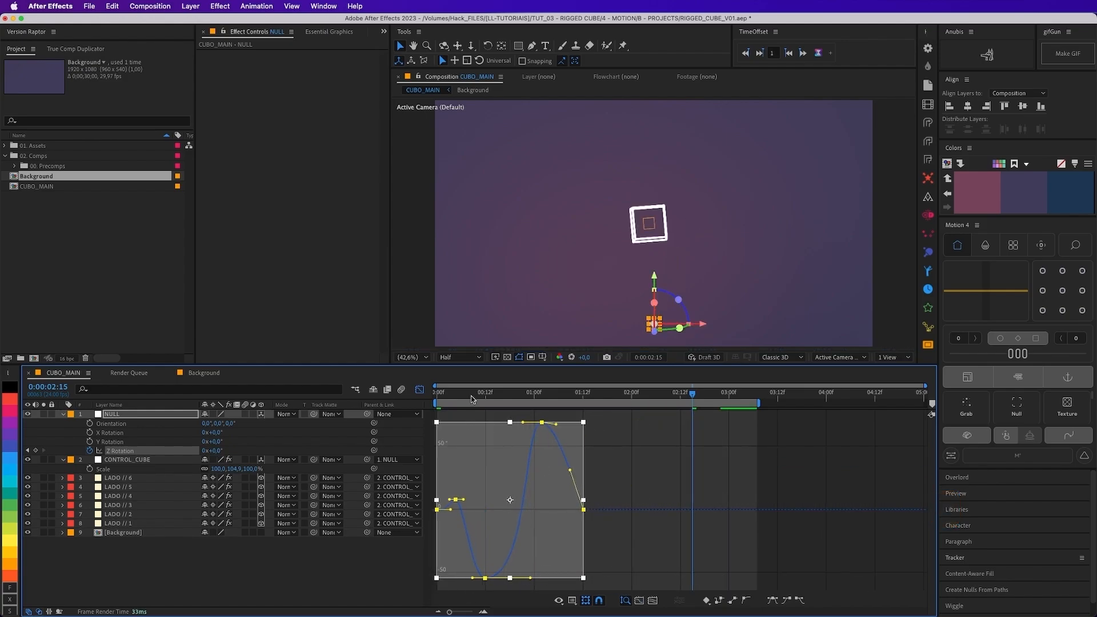
{"action": "key", "text": "space"}
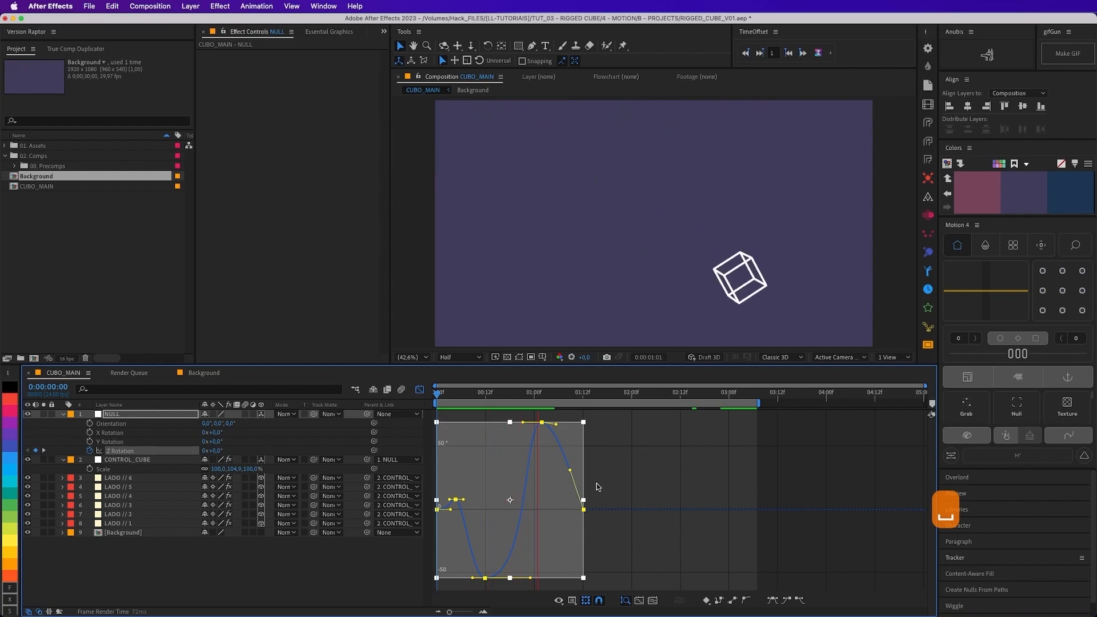
{"action": "left_click", "coordinate": [522, 449]}
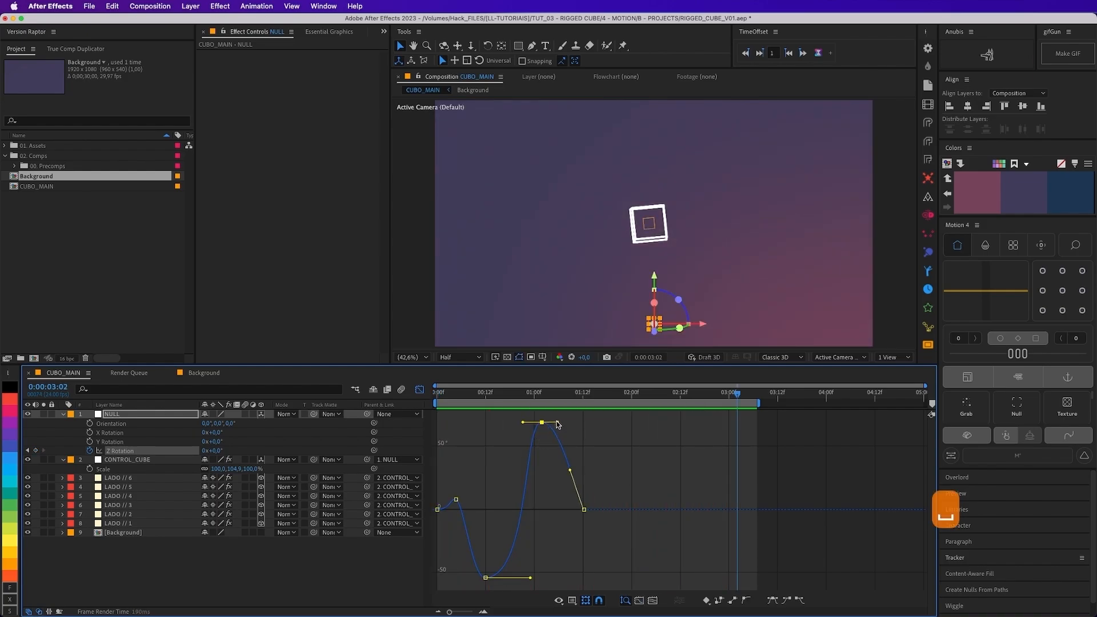
{"action": "key", "text": "space"}
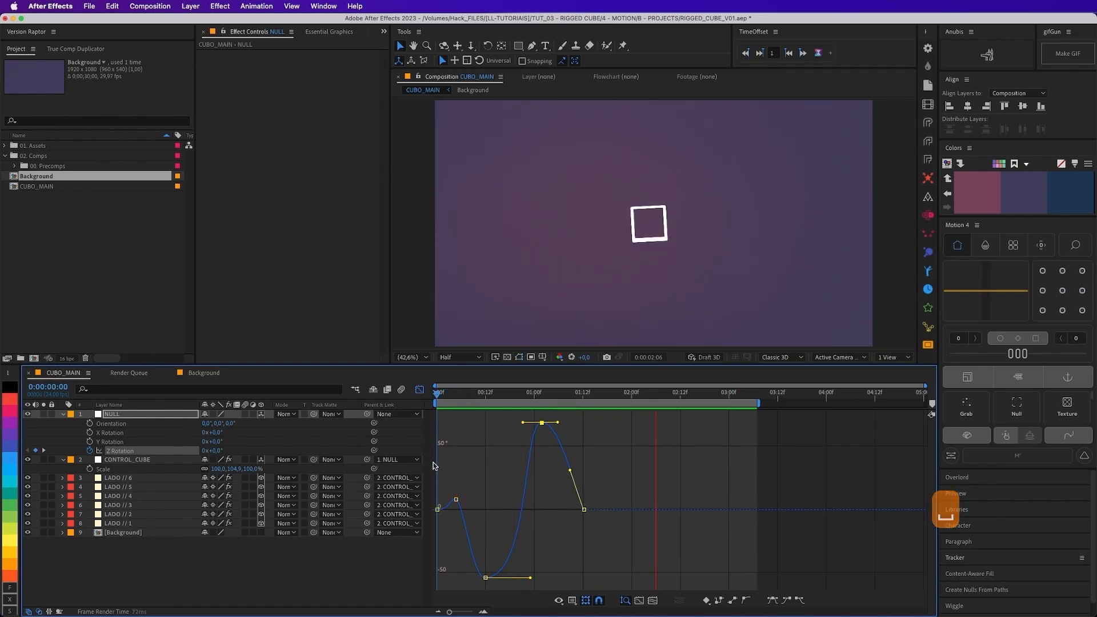
{"action": "key", "text": "space"}
Step: End the work area at 0:00:01:18 and preview the faster swing
{"action": "left_click", "coordinate": [607, 393]}
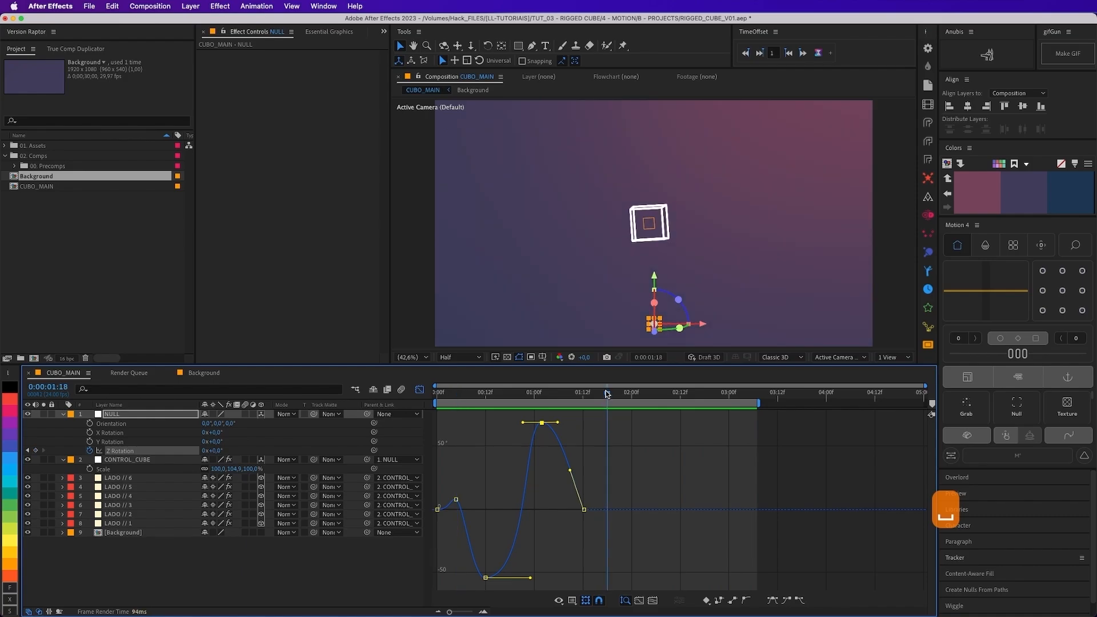
{"action": "key", "text": "n"}
{"action": "key", "text": "space"}
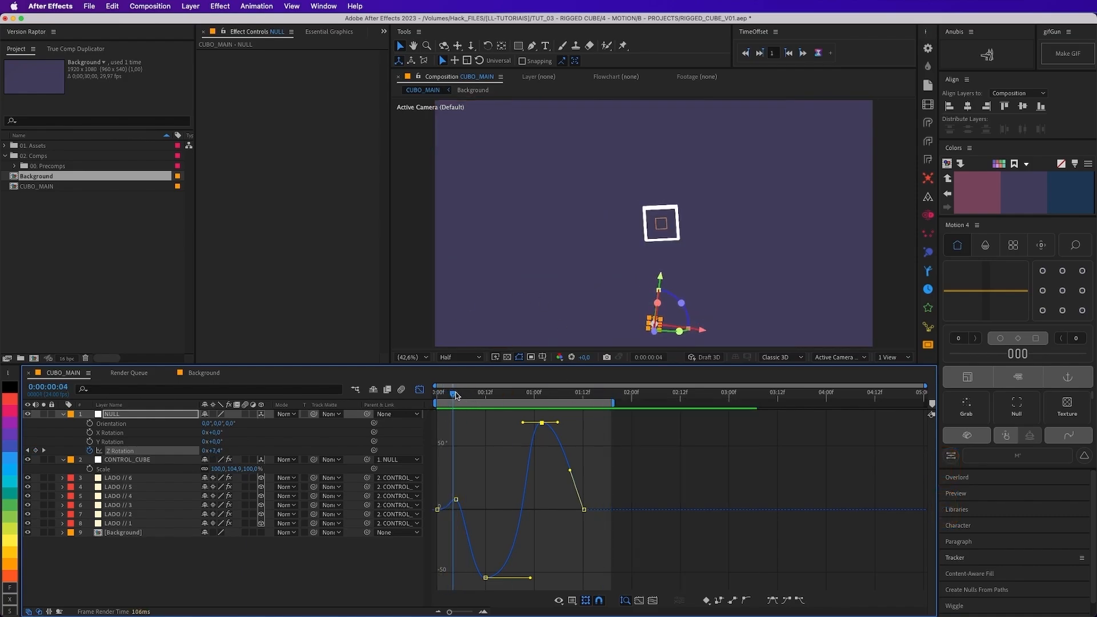
{"action": "left_click_drag", "start_coordinate": [455, 394], "coordinate": [460, 506]}
{"action": "key", "text": "space"}
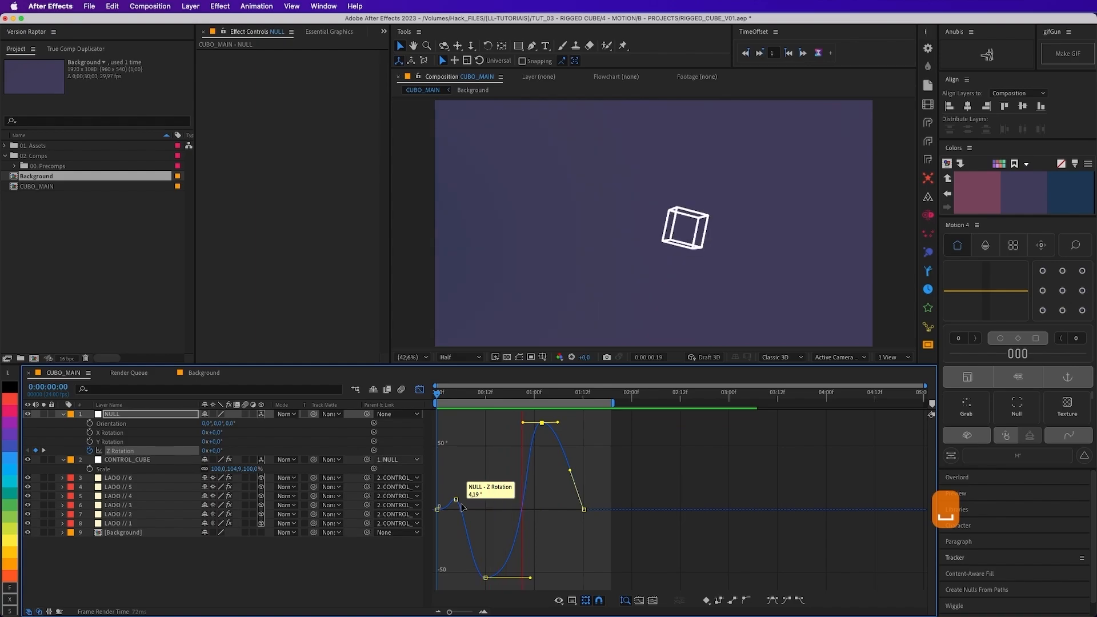
{"action": "key", "text": "space"}
Step: Fine-tune the easing handles around the first three Z Rotation keyframes, nudge the small second keyframe slightly later and preview
{"action": "left_click", "coordinate": [450, 510]}
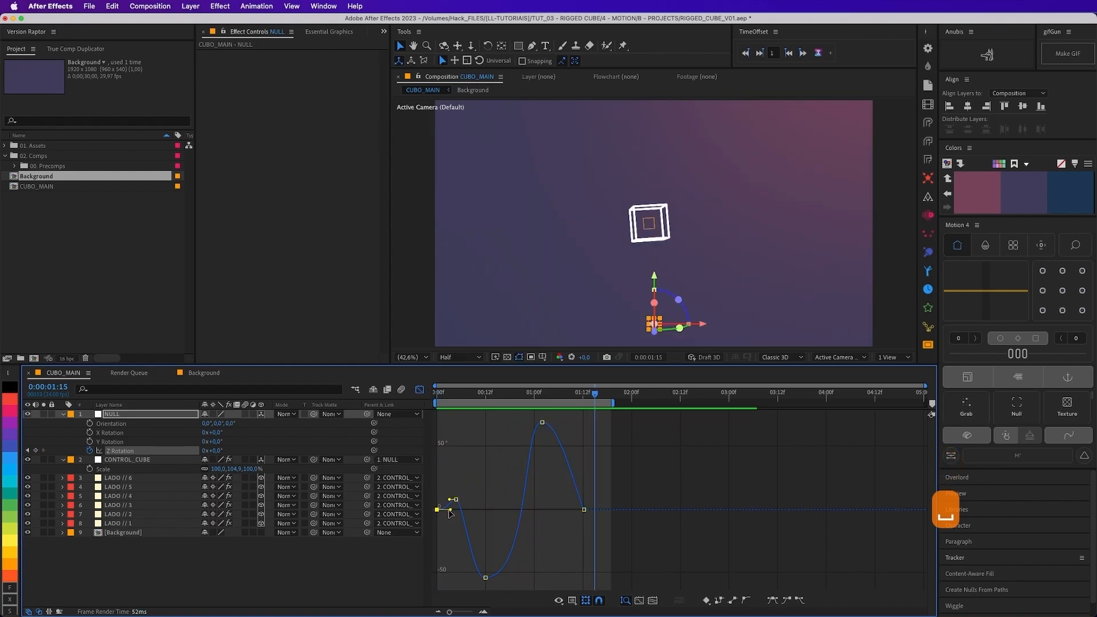
{"action": "left_click_drag", "start_coordinate": [452, 512], "coordinate": [514, 481]}
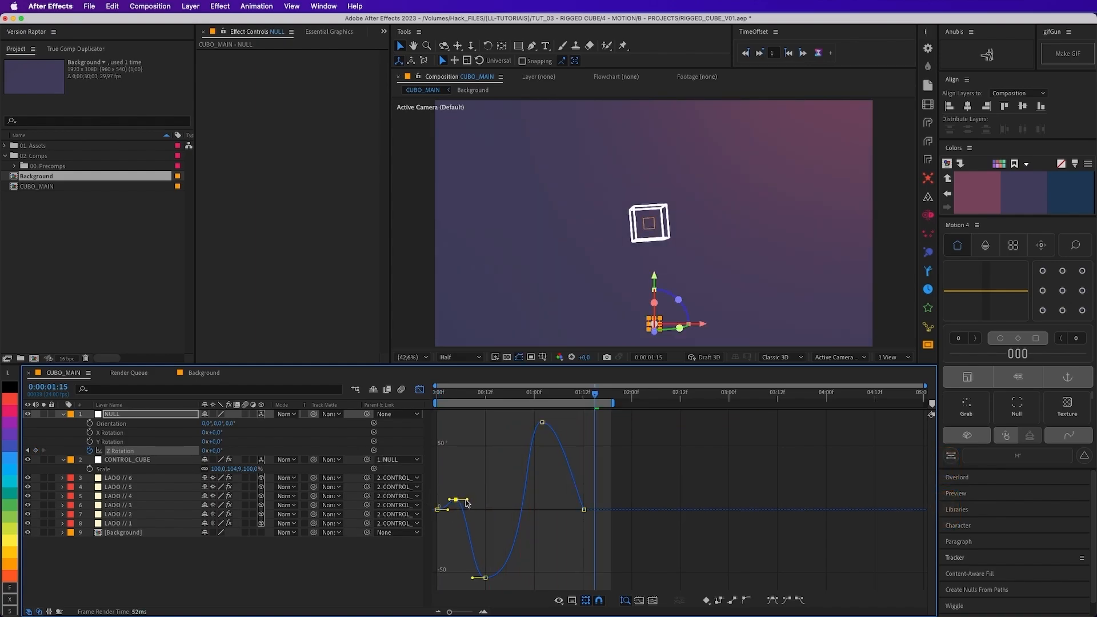
{"action": "left_click", "coordinate": [474, 578]}
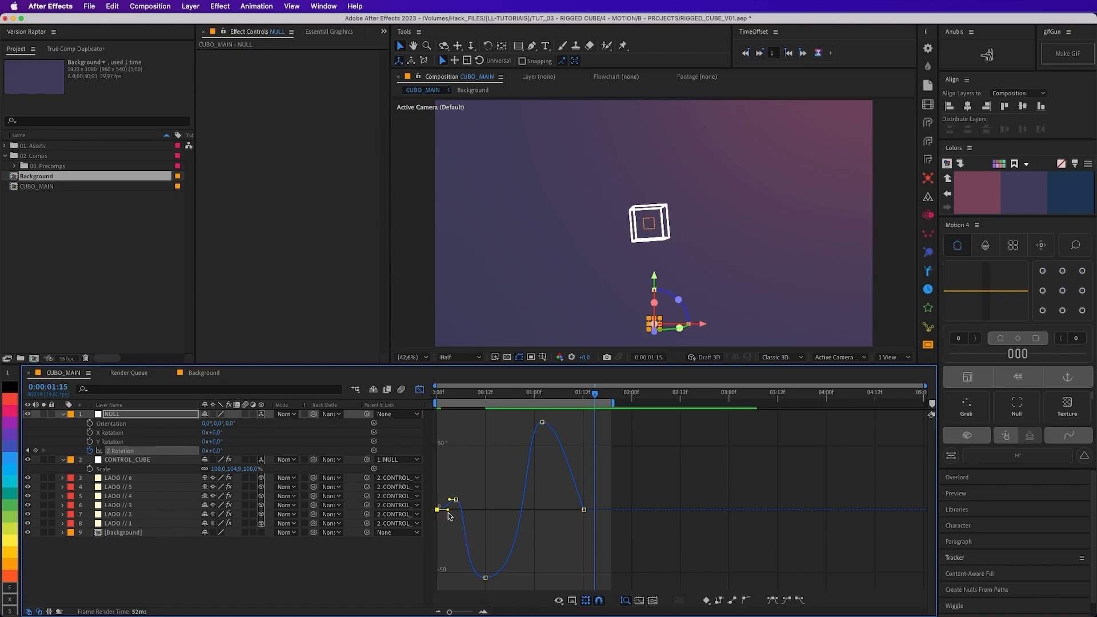
{"action": "left_click_drag", "start_coordinate": [438, 481], "coordinate": [491, 578]}
{"action": "key", "text": "super+Right"}
{"action": "key", "text": "super+Left"}
{"action": "key", "text": "Right"}
{"action": "key", "text": "super+z"}
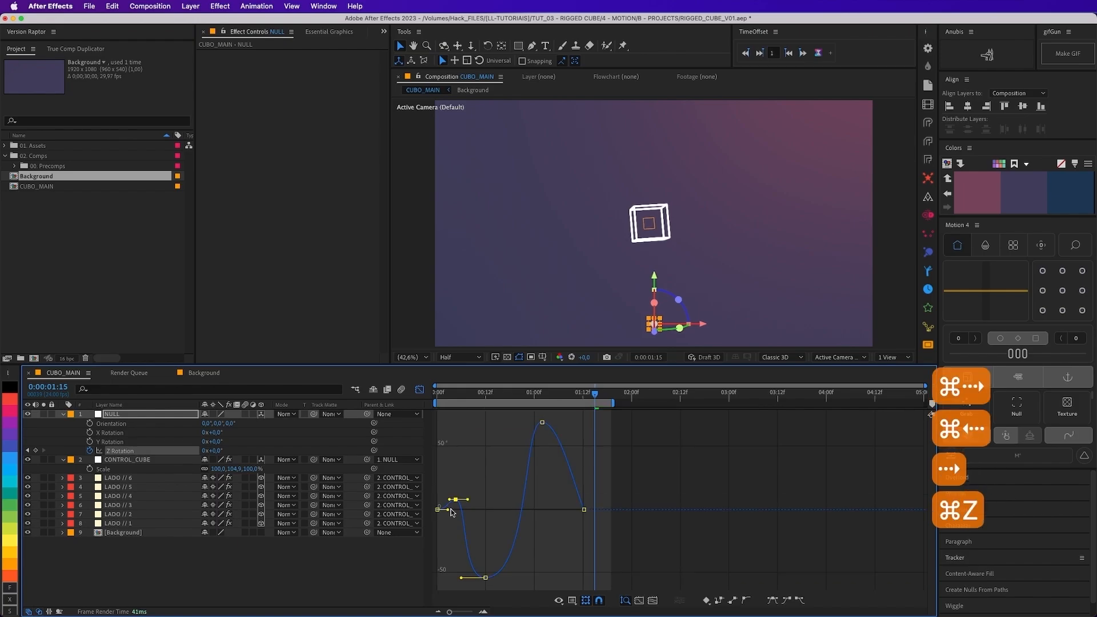
{"action": "key", "text": "space"}
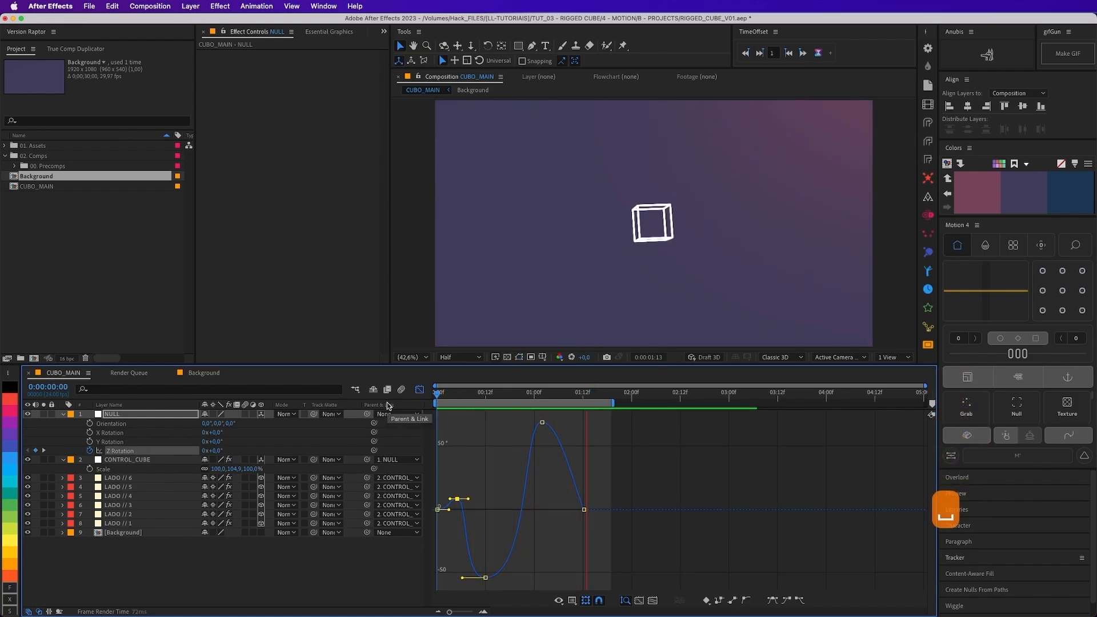
{"action": "left_click", "coordinate": [537, 443]}
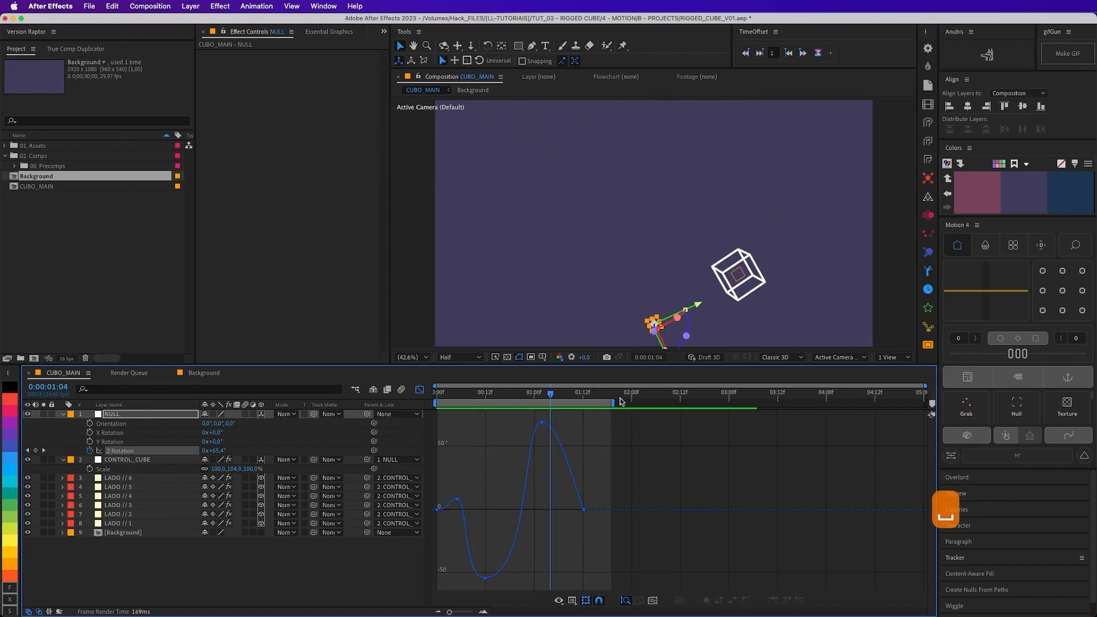
Step: Extend the work area to about 0:00:03:02, shift all Z Rotation keyframes about eight frames later and preview from the start
{"action": "key", "text": "super+z"}
{"action": "left_click_drag", "start_coordinate": [576, 423], "coordinate": [432, 581]}
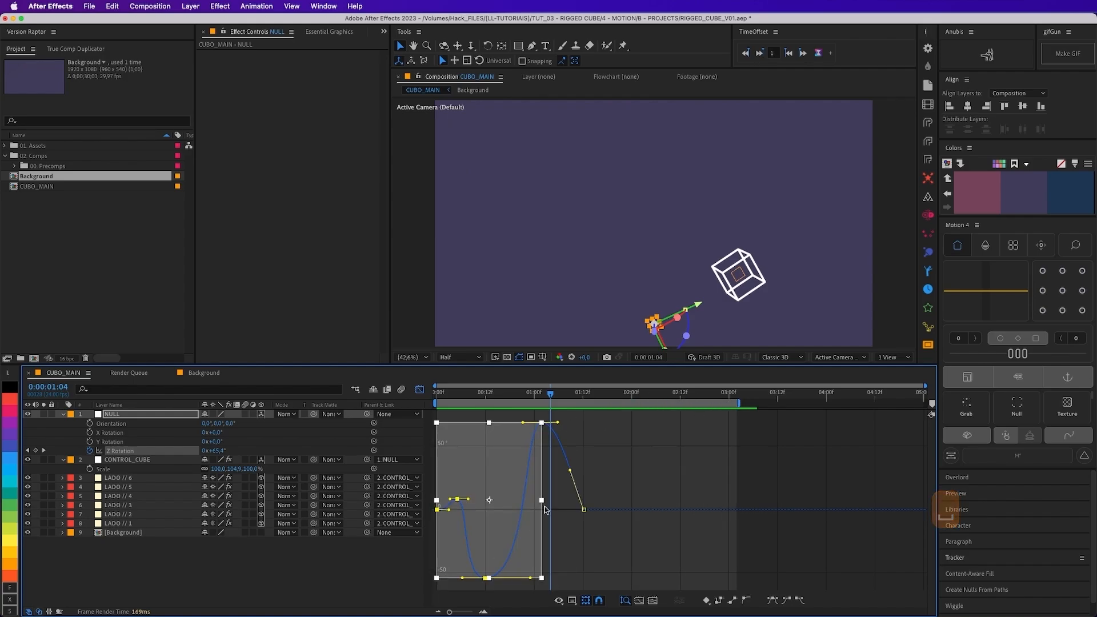
{"action": "left_click", "coordinate": [606, 423]}
{"action": "left_click_drag", "start_coordinate": [605, 423], "coordinate": [434, 585]}
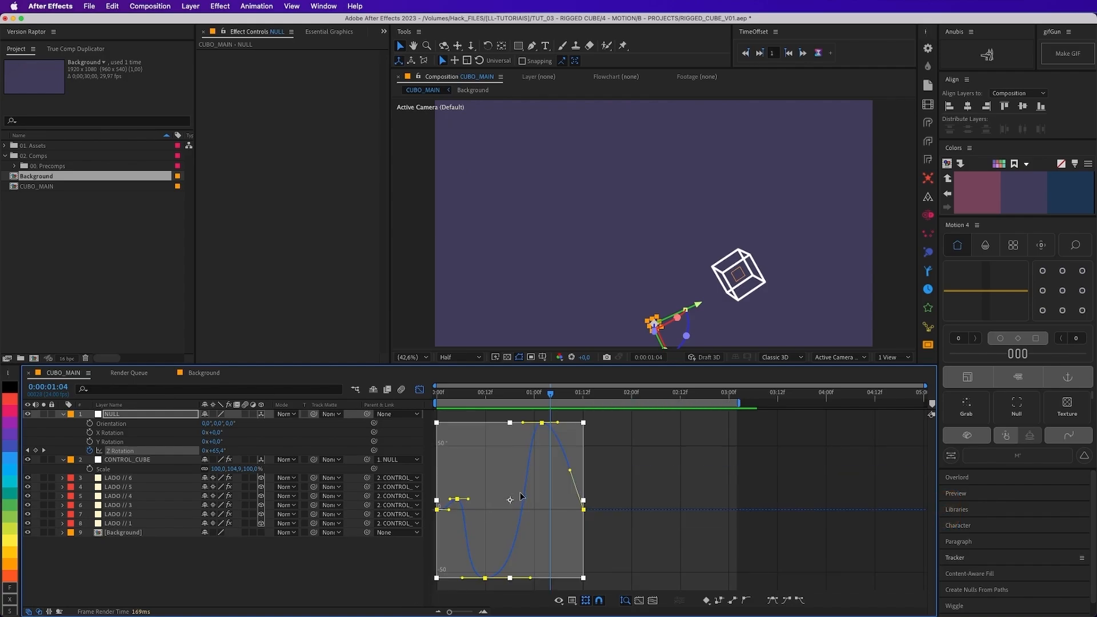
{"action": "left_click_drag", "start_coordinate": [601, 419], "coordinate": [417, 540]}
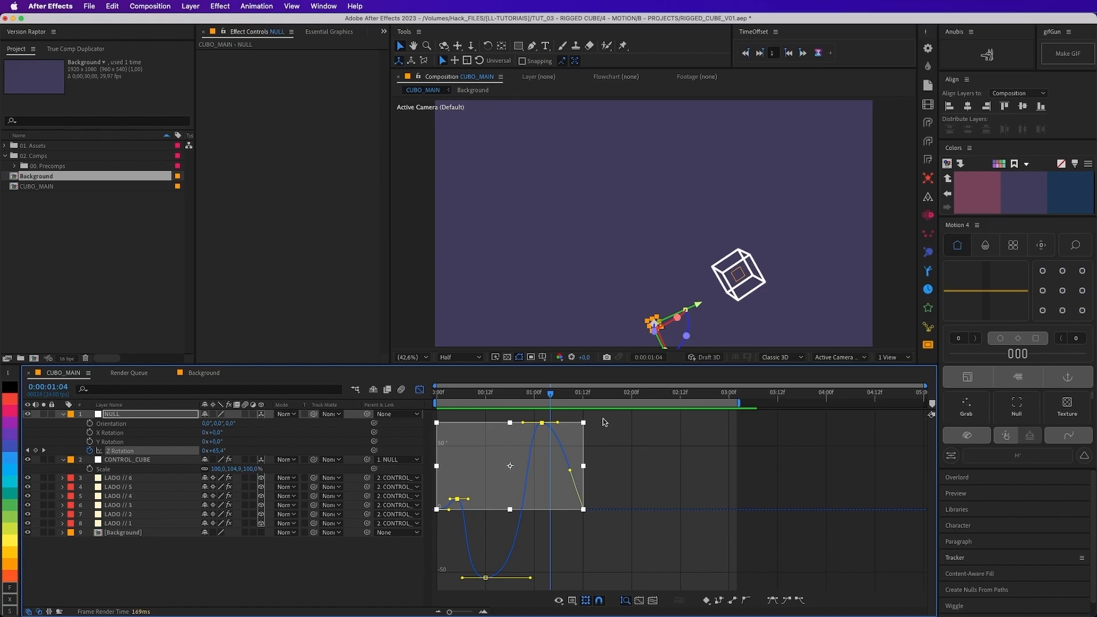
{"action": "left_click_drag", "start_coordinate": [604, 422], "coordinate": [434, 585]}
{"action": "left_click_drag", "start_coordinate": [457, 499], "coordinate": [492, 501]}
{"action": "key", "text": "Home"}
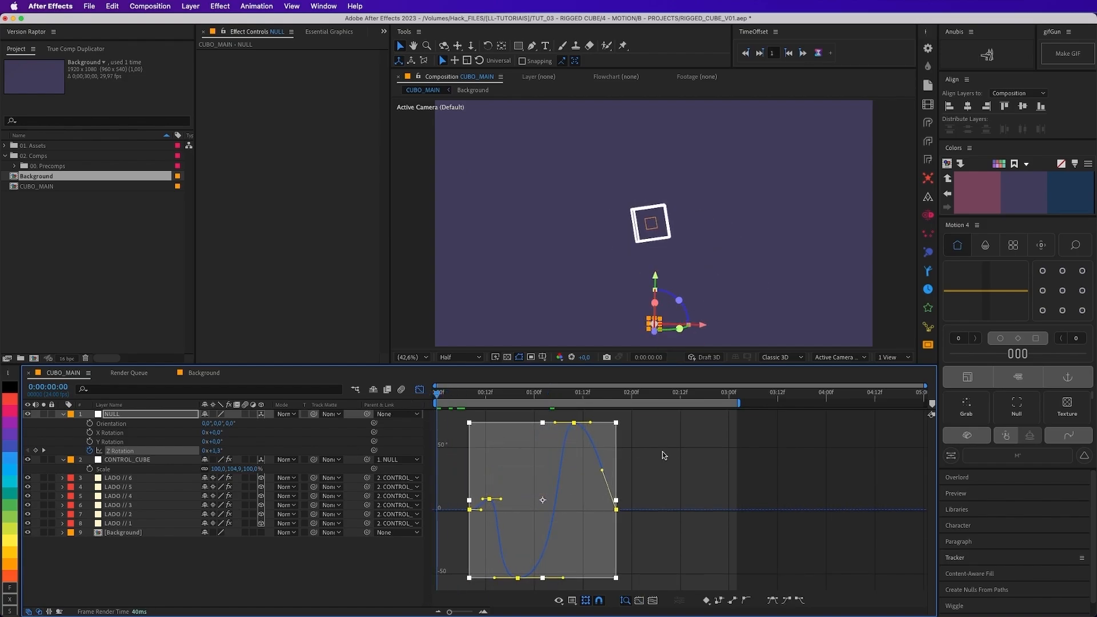
{"action": "left_click", "coordinate": [663, 455]}
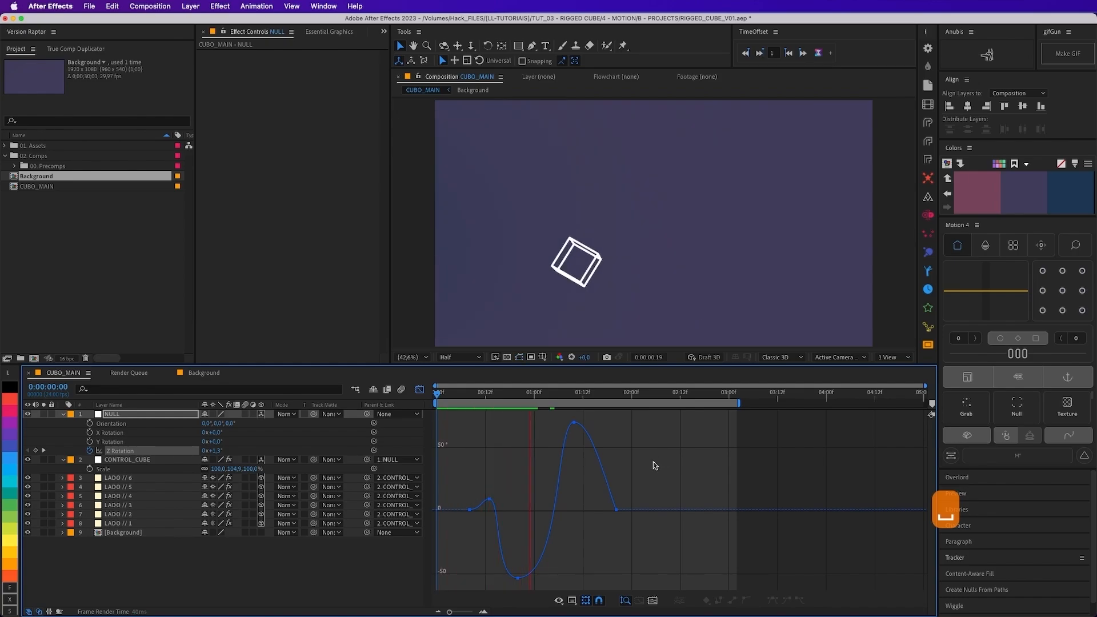
{"action": "key", "text": "space"}
Step: Shift the whole Z Rotation curve later so its highest keyframe sits at 0:00:01:20, and preview the swing
{"action": "double_click", "coordinate": [628, 505]}
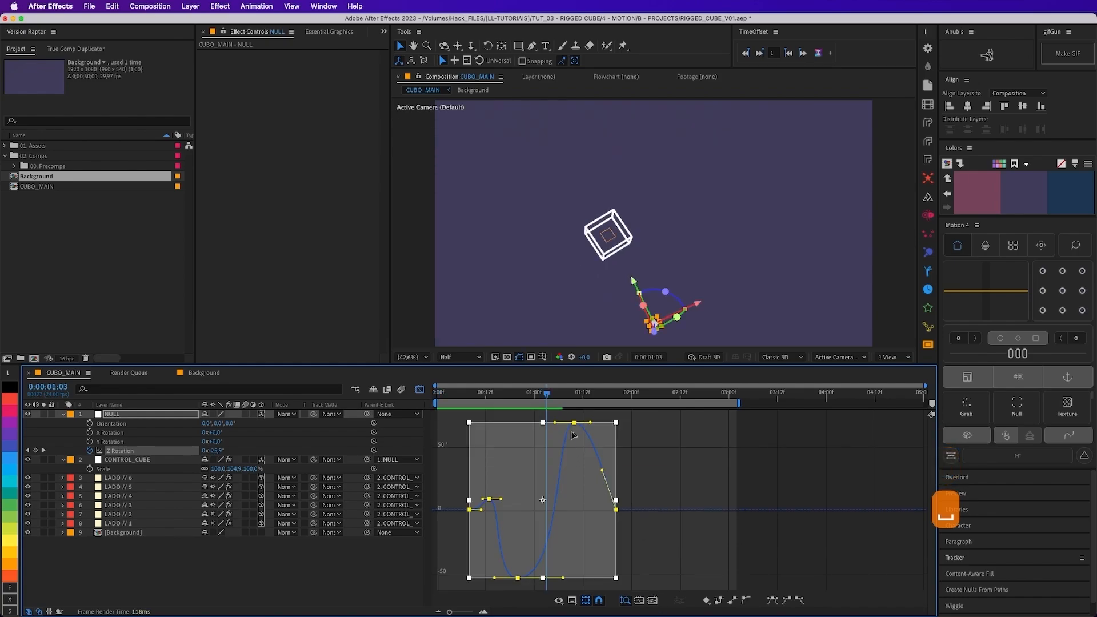
{"action": "left_click_drag", "start_coordinate": [572, 434], "coordinate": [616, 428]}
{"action": "left_click_drag", "start_coordinate": [617, 427], "coordinate": [616, 425]}
{"action": "key", "text": "space"}
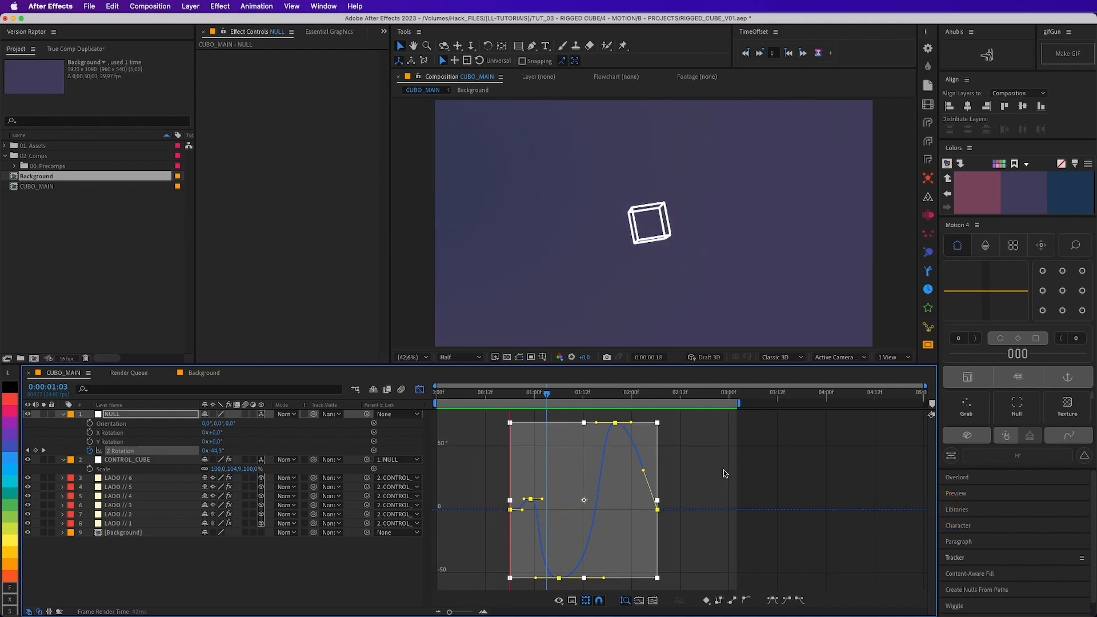
{"action": "key", "text": "space"}
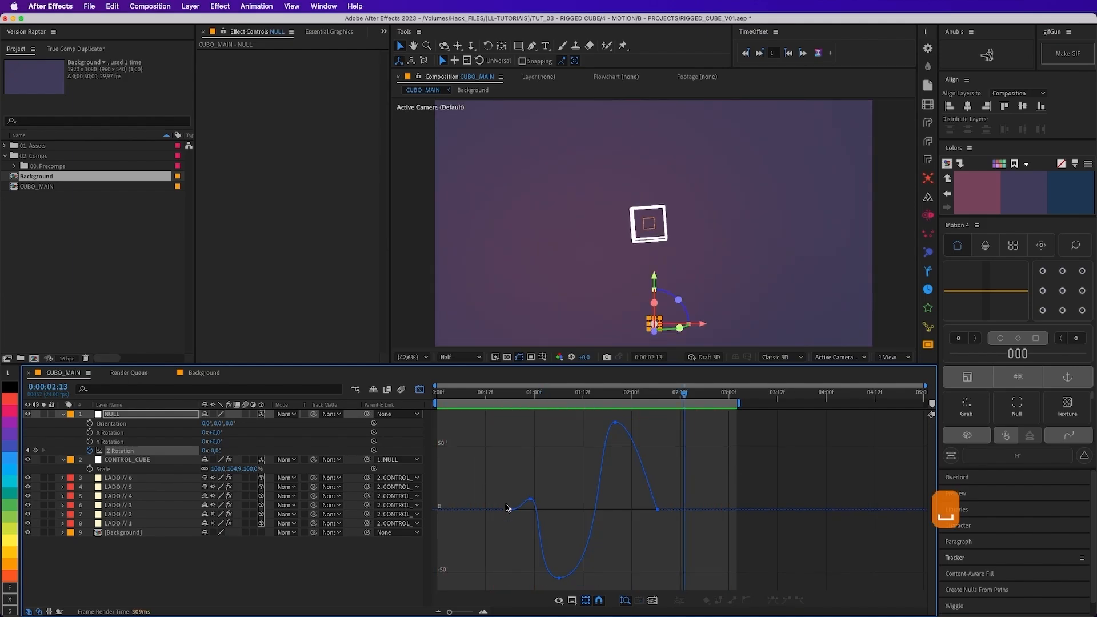
Step: Move only the first Z Rotation keyframe earlier to about 0:00:00:11, lengthen its outgoing handle and preview
{"action": "left_click_drag", "start_coordinate": [510, 509], "coordinate": [481, 509]}
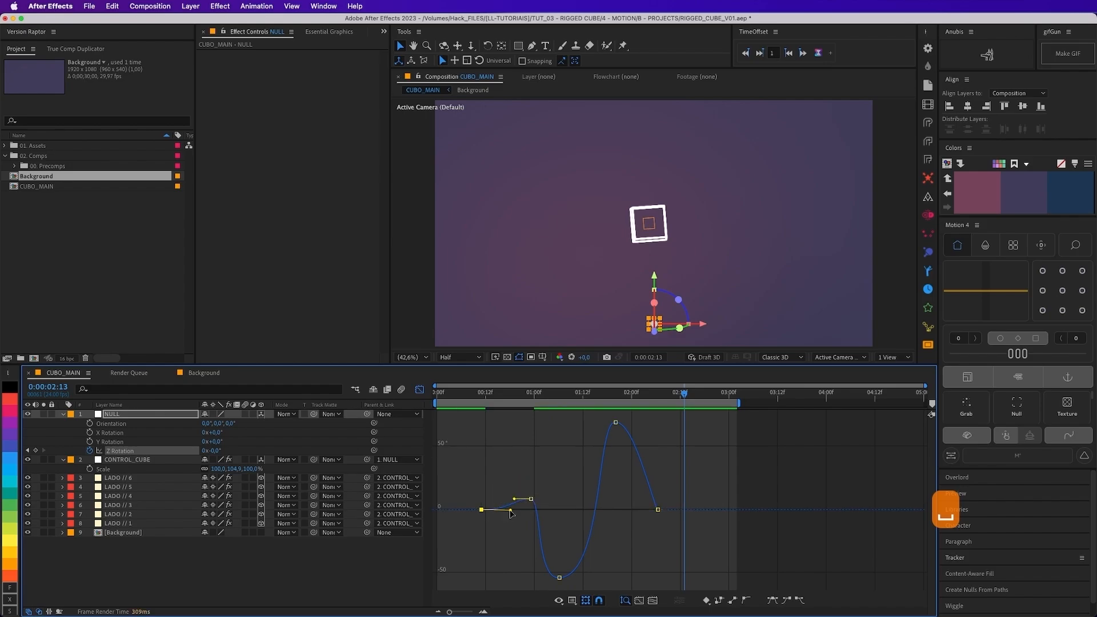
{"action": "key", "text": "space"}
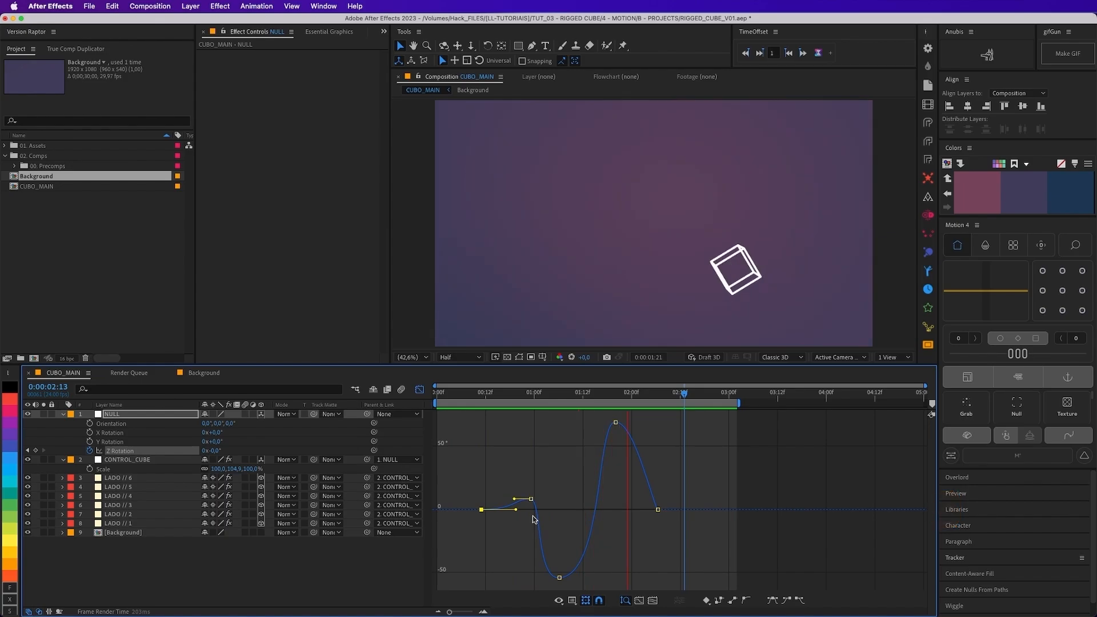
{"action": "key", "text": "space"}
Step: Raise the small second Z Rotation keyframe slightly, preview the swing and move the current time to the peak at 0:00:01:20
{"action": "left_click_drag", "start_coordinate": [525, 520], "coordinate": [553, 456]}
{"action": "left_click_drag", "start_coordinate": [532, 499], "coordinate": [530, 496]}
{"action": "left_click", "coordinate": [619, 468]}
{"action": "key", "text": "space"}
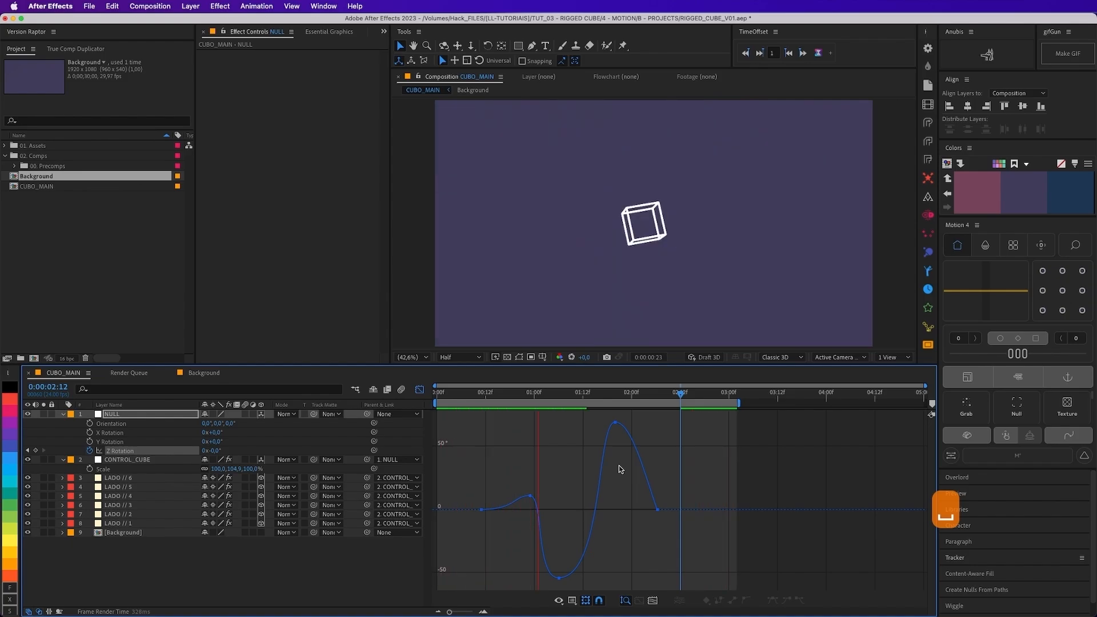
{"action": "key", "text": "space"}
{"action": "mouse_move", "coordinate": [614, 395]}
{"action": "left_mouse_down"}
{"action": "mouse_move", "coordinate": [576, 403]}
{"action": "mouse_move", "coordinate": [626, 411]}
{"action": "mouse_move", "coordinate": [615, 410]}
{"action": "left_mouse_up"}
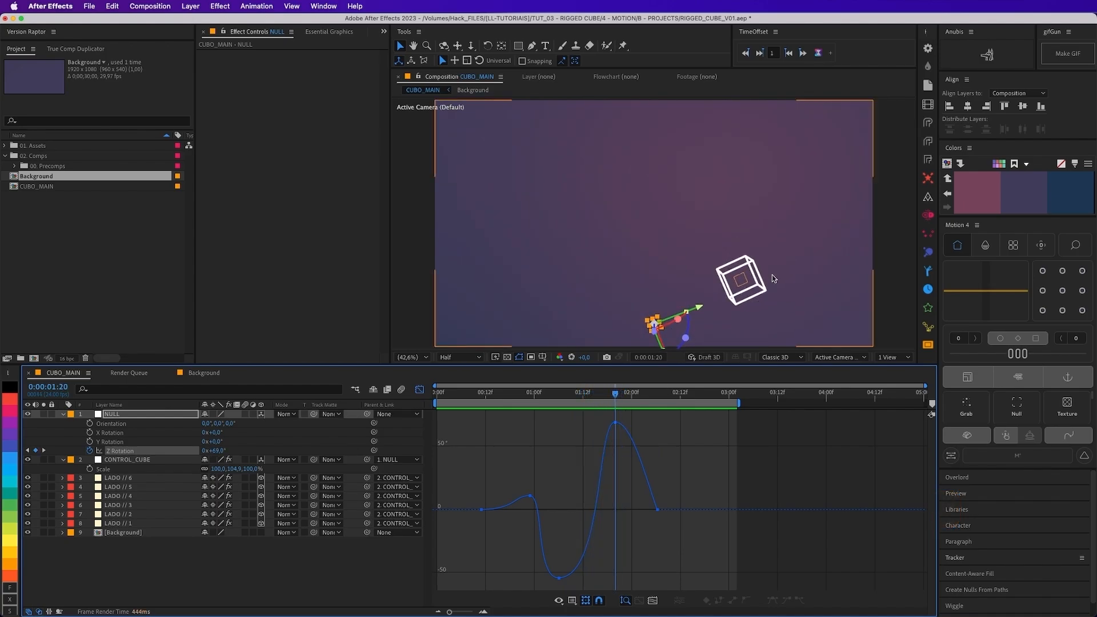
Step: Keyframe CONTROL_CUBE's Wiggle CONTROL slider, move its first keyframe about two frames earlier, and set the slider to 226 at 0:00:01:20
{"action": "left_click", "coordinate": [125, 461]}
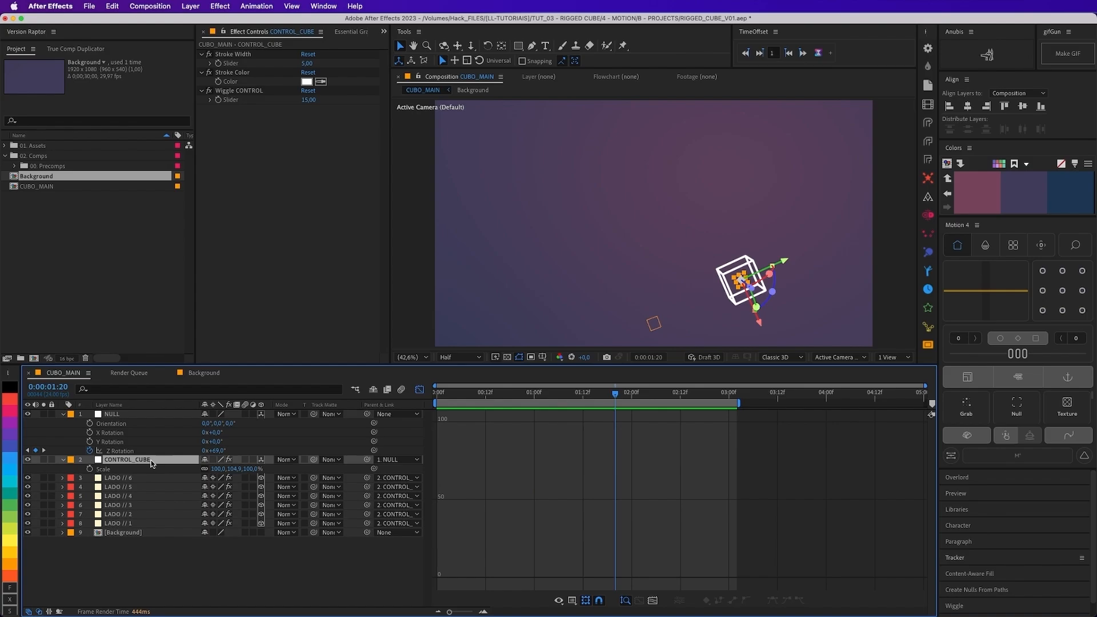
{"action": "left_click", "coordinate": [220, 100]}
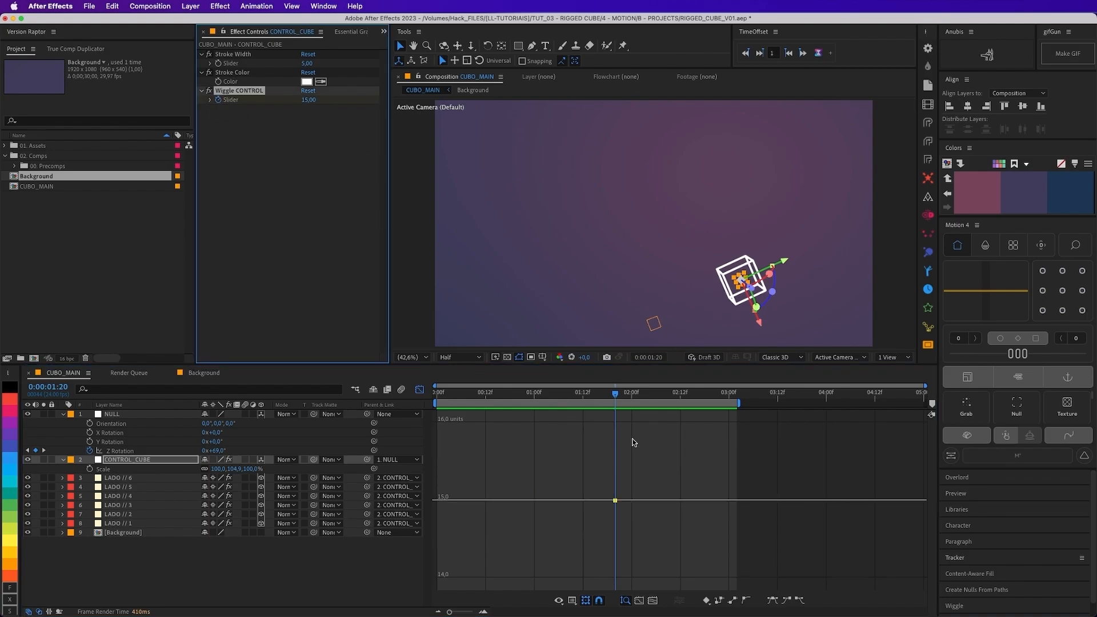
{"action": "left_click_drag", "start_coordinate": [615, 501], "coordinate": [609, 501]}
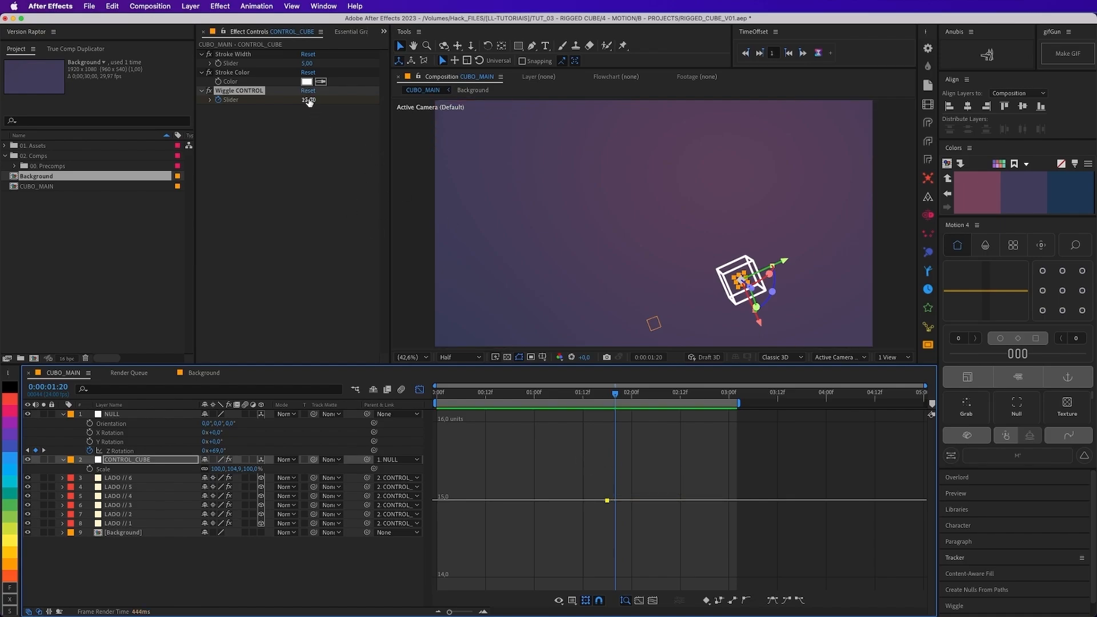
{"action": "left_click_drag", "start_coordinate": [308, 101], "coordinate": [432, 110]}
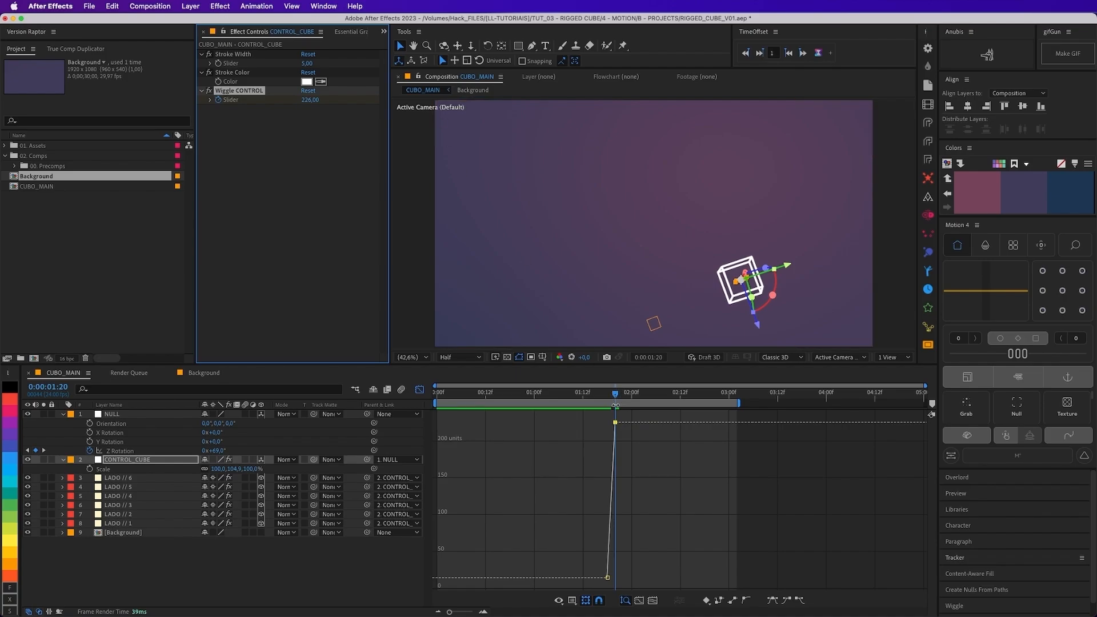
Step: Copy the first Wiggle CONTROL slider keyframe and paste it at 0:00:02:08
{"action": "left_click_drag", "start_coordinate": [617, 400], "coordinate": [664, 404]}
{"action": "left_click_drag", "start_coordinate": [621, 564], "coordinate": [590, 594]}
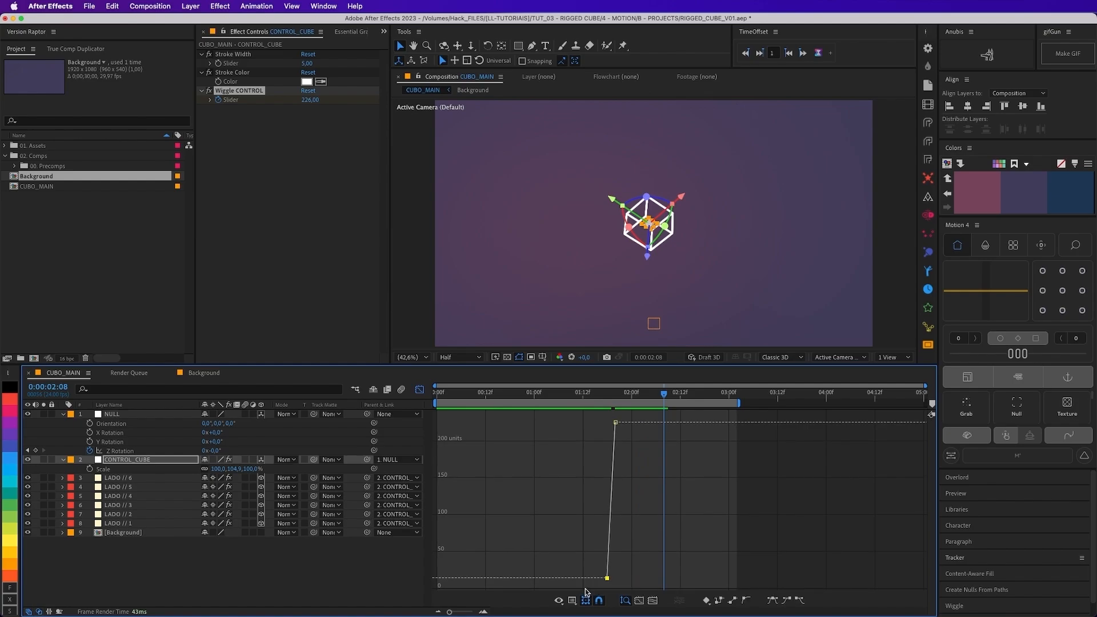
{"action": "key", "text": "super+c"}
{"action": "key", "text": "super+v"}
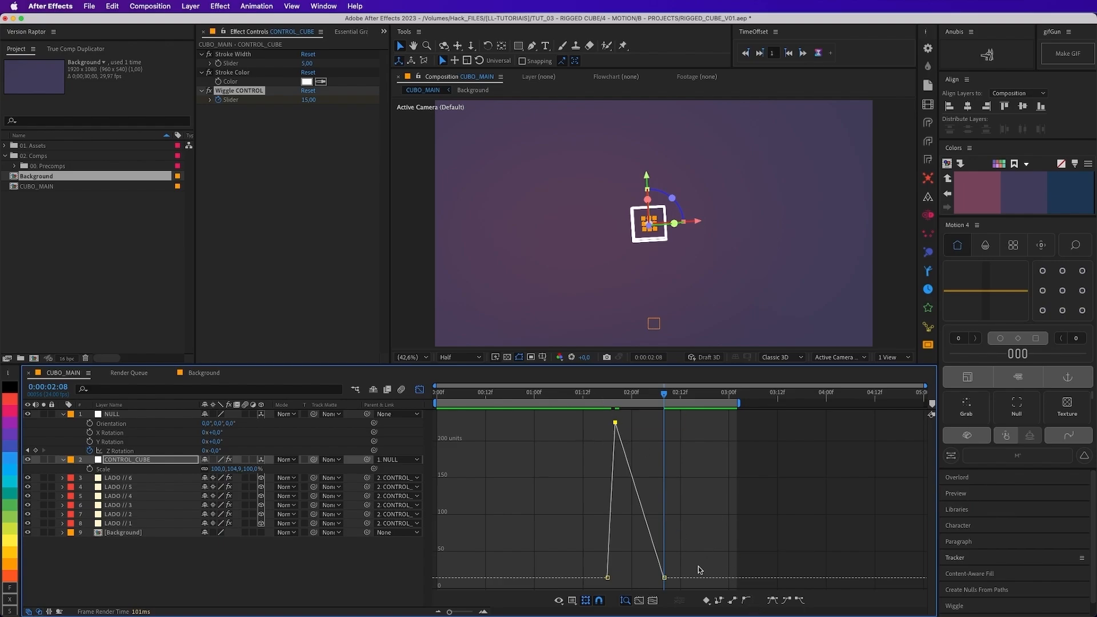
Step: Ease the slider's peak and last keyframes with long handles, and move the last one to about 0:00:02:23
{"action": "left_click", "coordinate": [746, 600]}
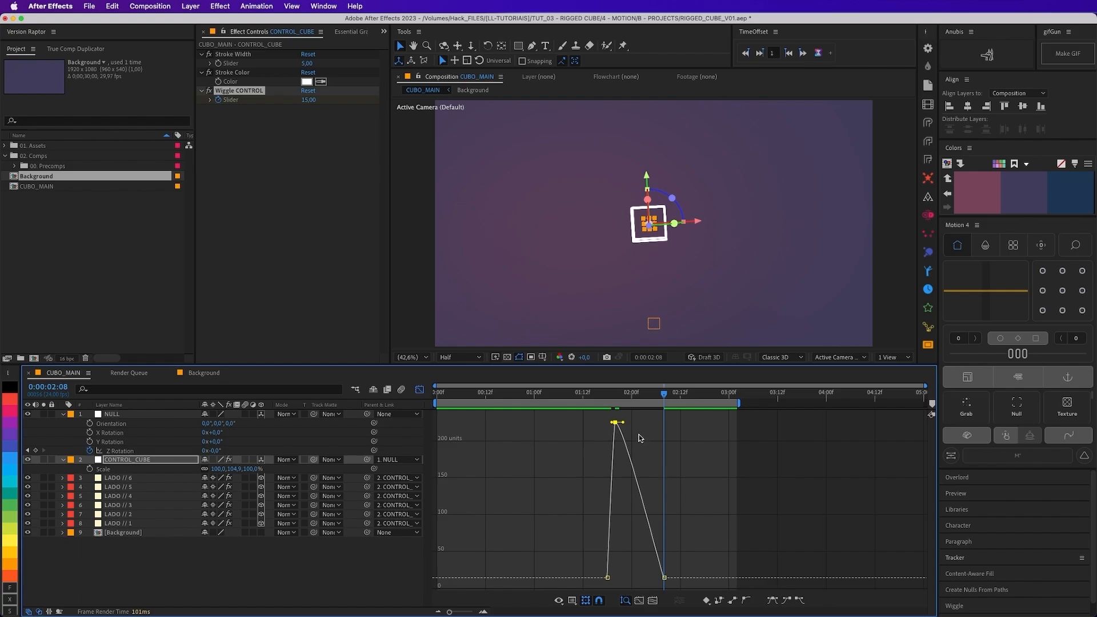
{"action": "left_click_drag", "start_coordinate": [622, 423], "coordinate": [660, 423]}
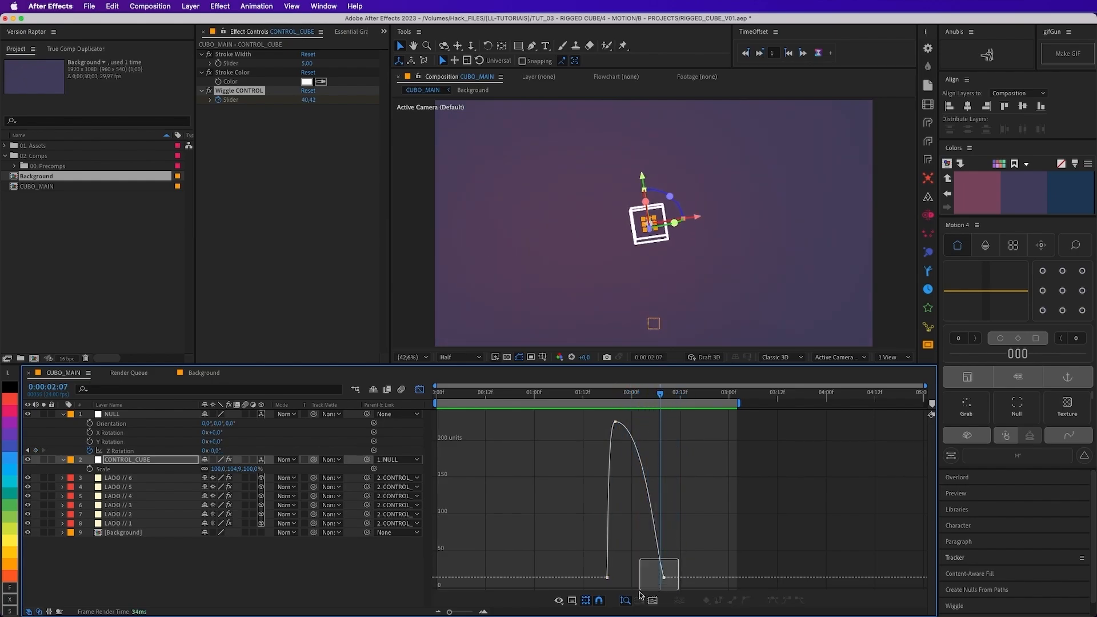
{"action": "left_click", "coordinate": [664, 577]}
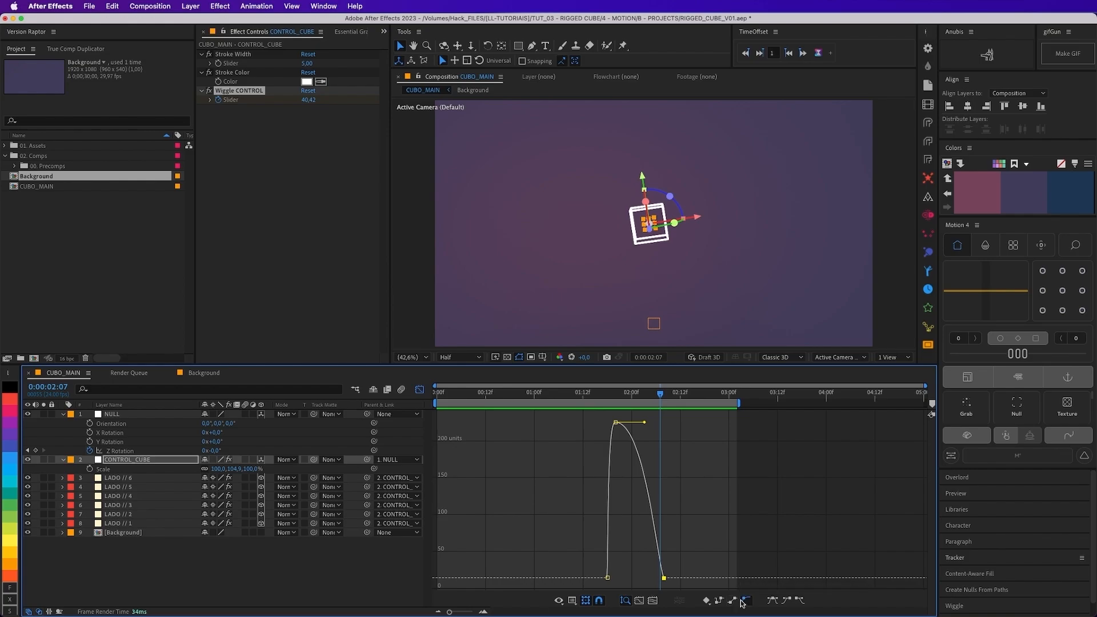
{"action": "left_click_drag", "start_coordinate": [664, 577], "coordinate": [639, 580]}
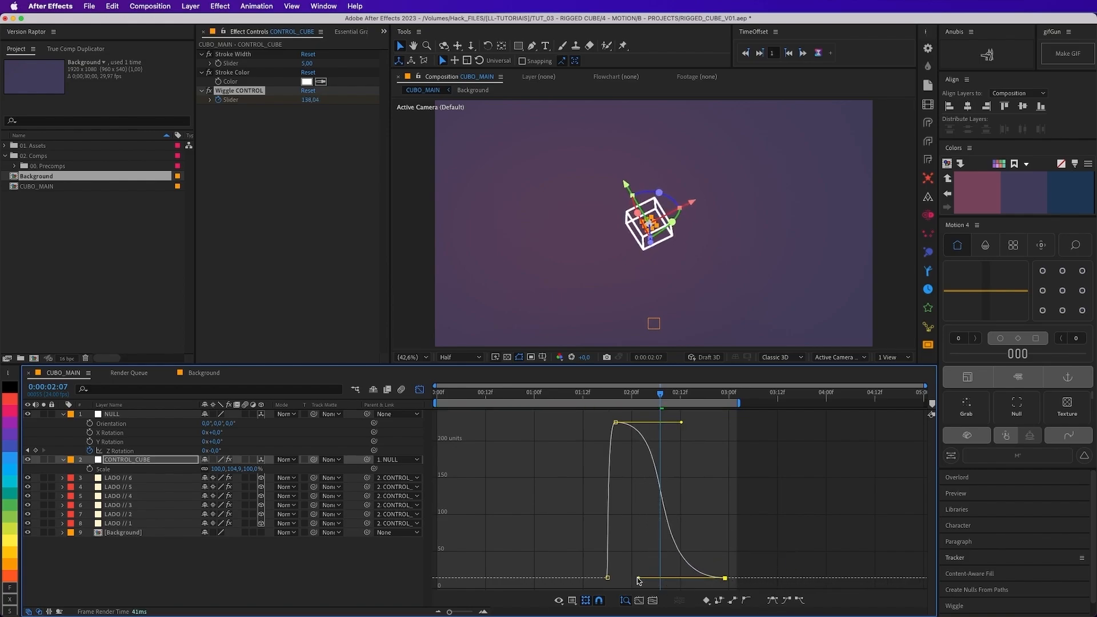
Step: Extend the work area to about 0:00:04:01 and preview the wiggle burst
{"action": "left_click_drag", "start_coordinate": [660, 395], "coordinate": [831, 404]}
{"action": "key", "text": "space"}
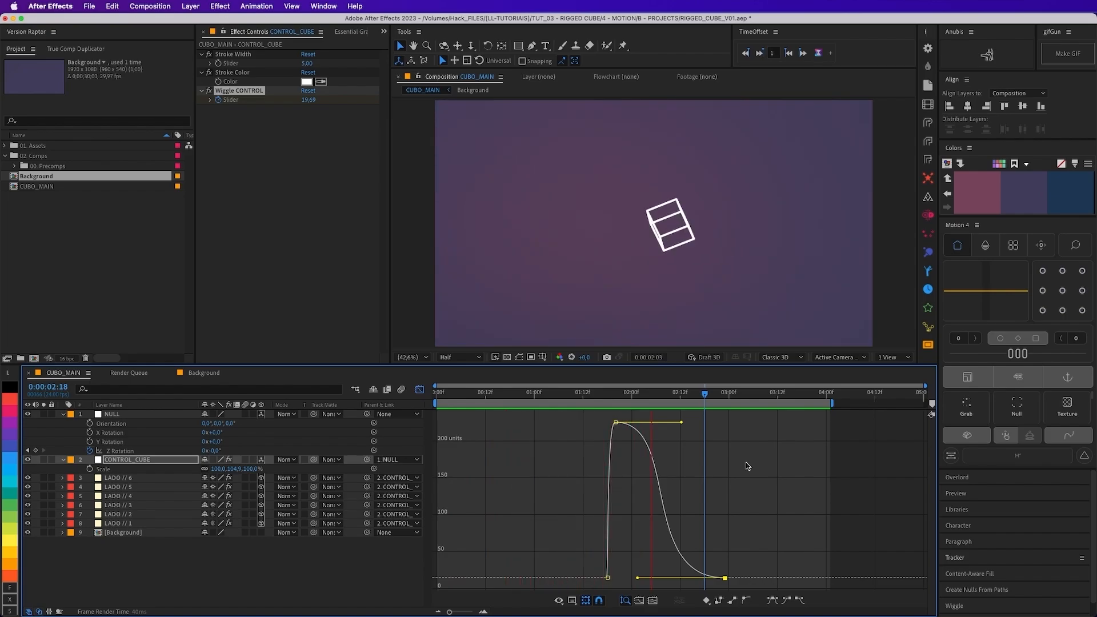
{"action": "key", "text": "space"}
Step: Move NULL's lowest Z Rotation keyframe to about 0:00:01:08, shift the last two about seven frames earlier, and preview the swing
{"action": "key", "text": "shift+F3"}
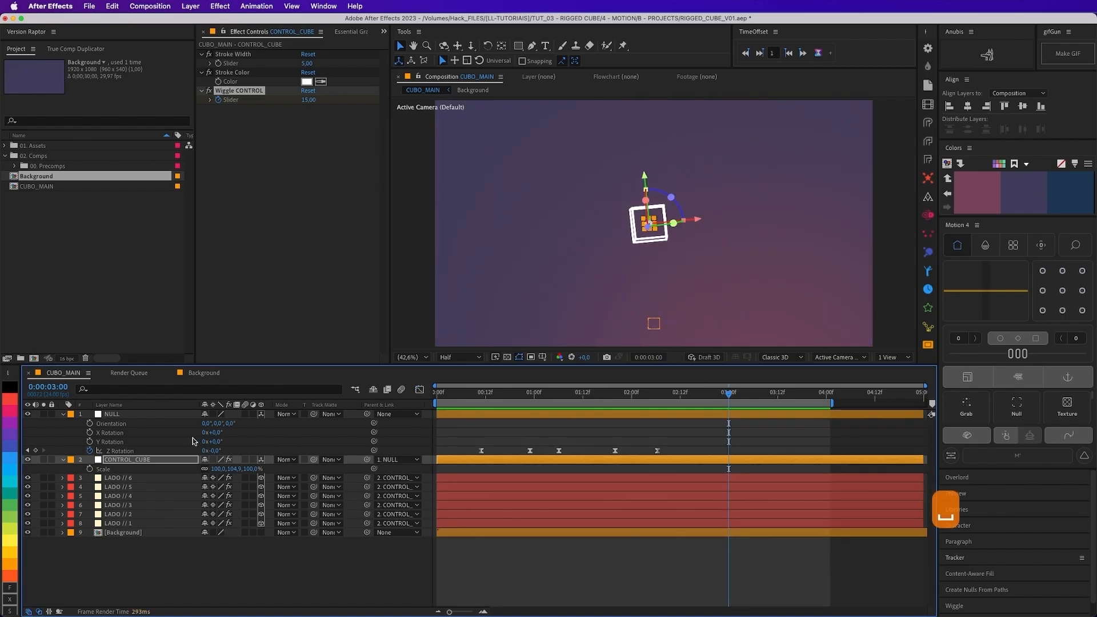
{"action": "left_click", "coordinate": [166, 451]}
{"action": "left_click", "coordinate": [120, 450]}
{"action": "left_click", "coordinate": [420, 389]}
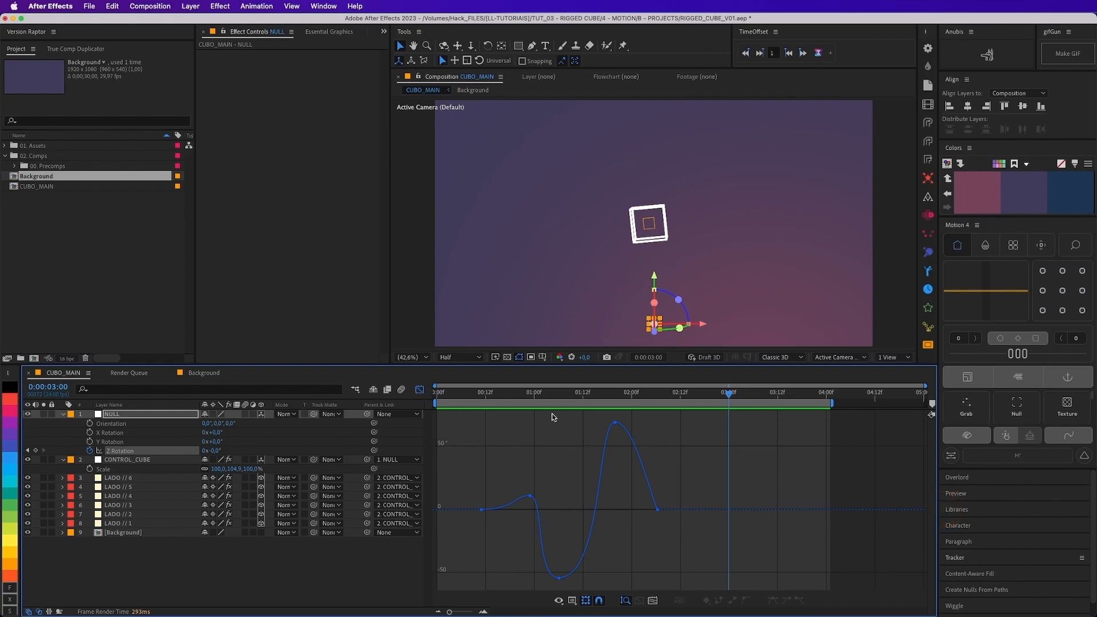
{"action": "left_click_drag", "start_coordinate": [559, 578], "coordinate": [583, 578]}
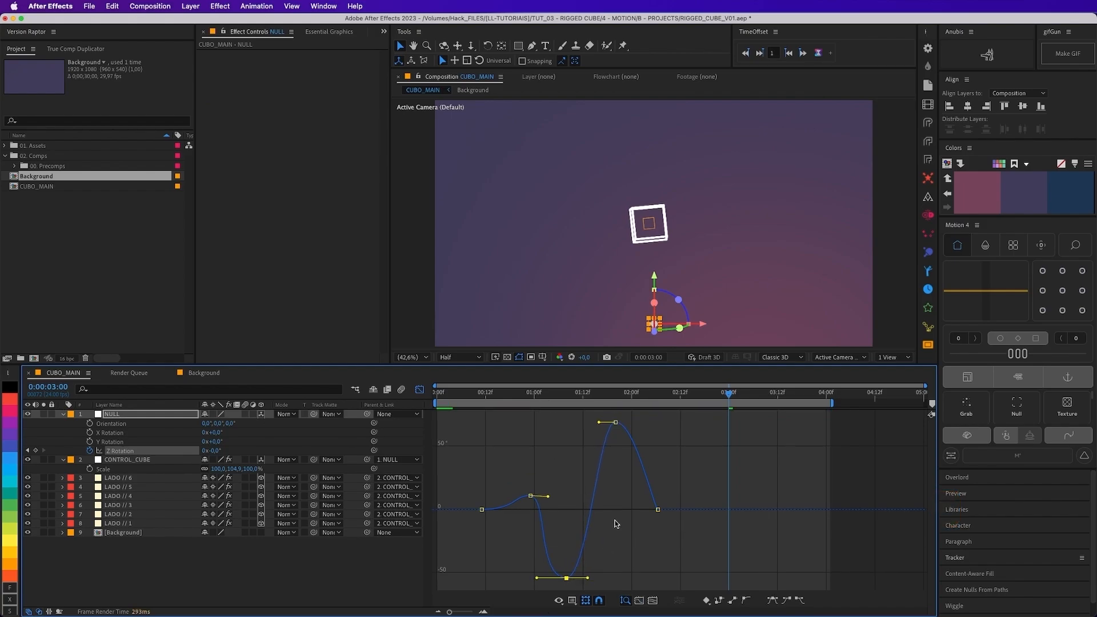
{"action": "left_click_drag", "start_coordinate": [611, 413], "coordinate": [663, 548]}
{"action": "key", "text": "super+z"}
{"action": "left_click_drag", "start_coordinate": [635, 465], "coordinate": [607, 466]}
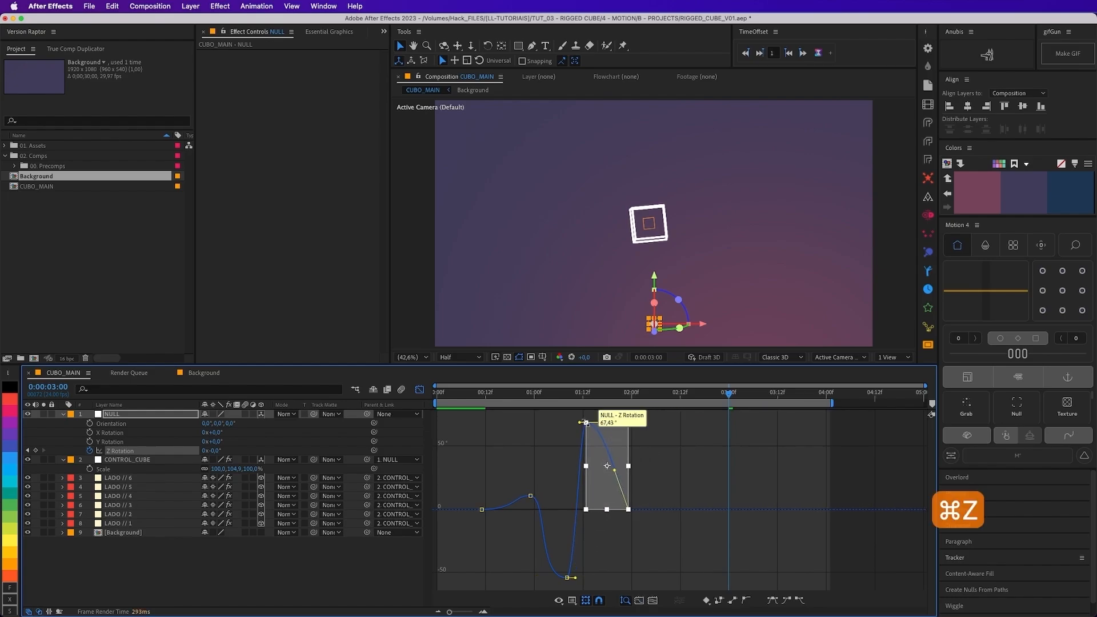
{"action": "key", "text": "space"}
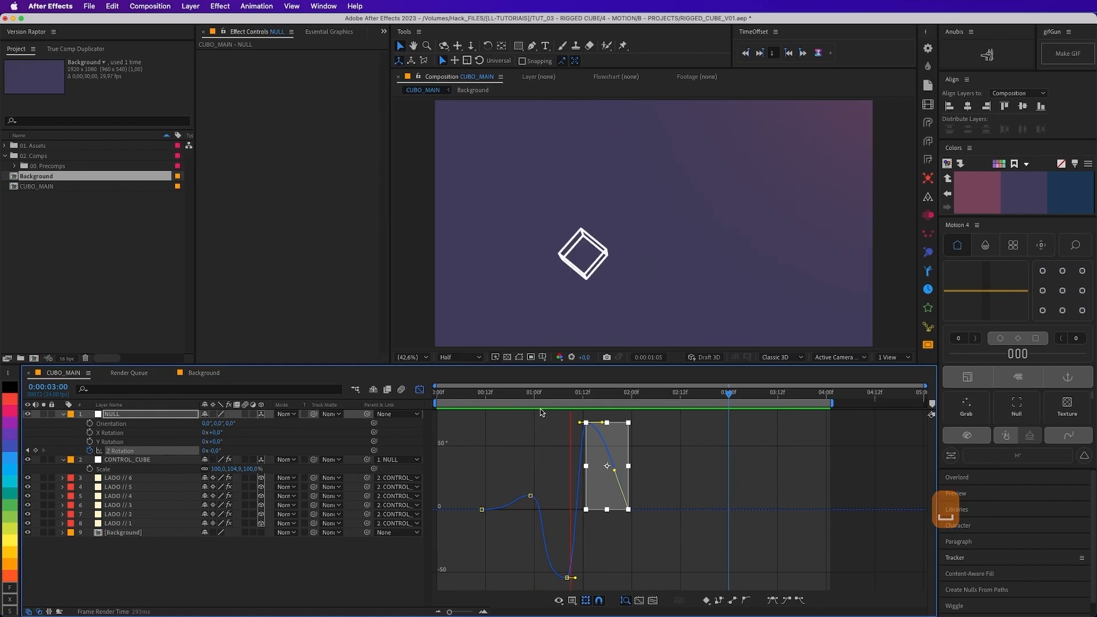
{"action": "key", "text": "space"}
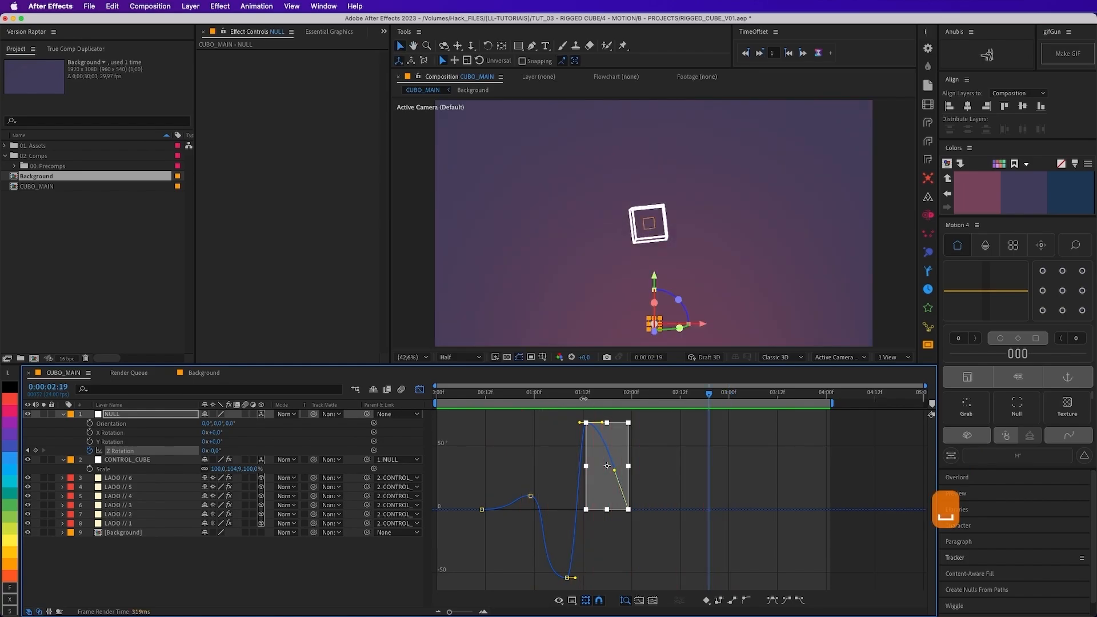
Step: Reveal CONTROL_CUBE's keyframes and shift all three Wiggle CONTROL slider keyframes about seven frames earlier, aligning the peak with the fourth Z Rotation keyframe
{"action": "mouse_move", "coordinate": [583, 399]}
{"action": "left_mouse_down"}
{"action": "mouse_move", "coordinate": [551, 398]}
{"action": "mouse_move", "coordinate": [591, 397]}
{"action": "left_mouse_up"}
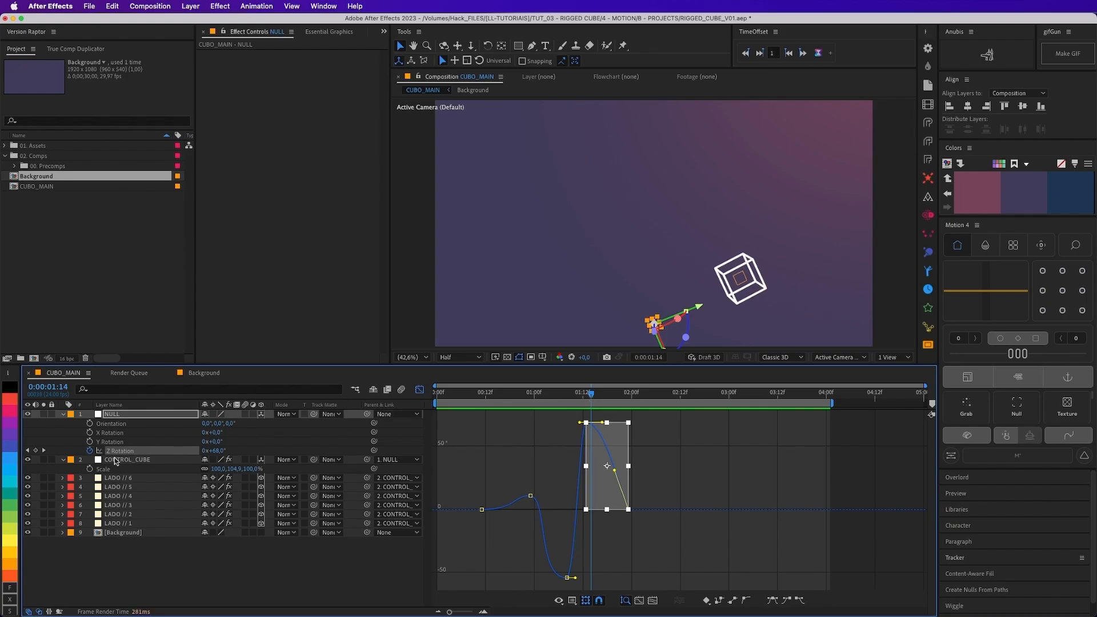
{"action": "left_click", "coordinate": [139, 460]}
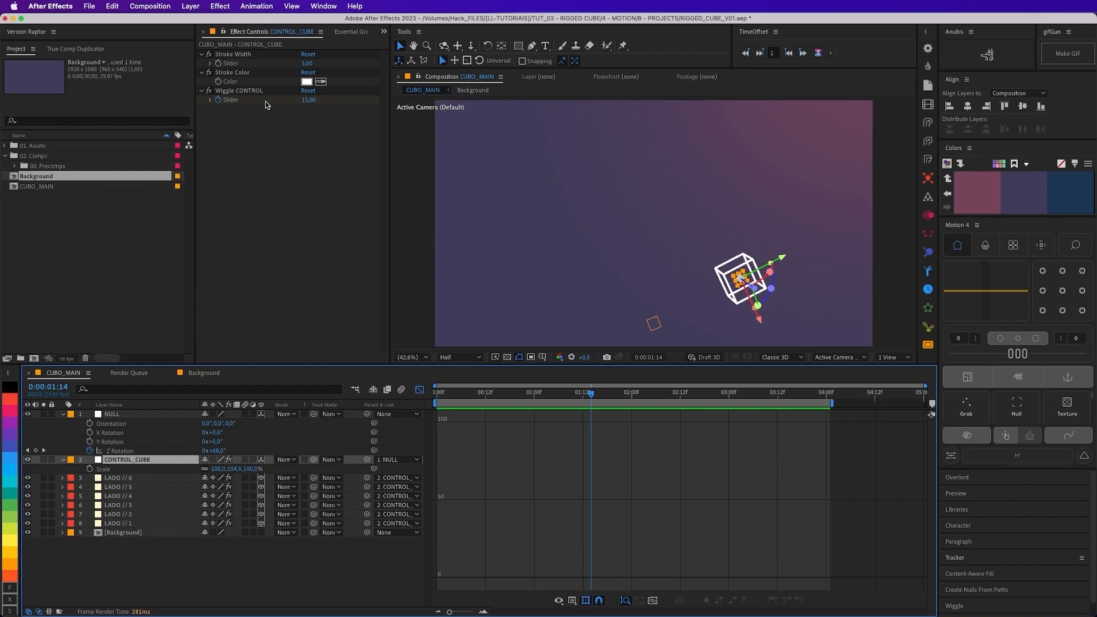
{"action": "left_click", "coordinate": [266, 105]}
{"action": "left_click", "coordinate": [150, 460]}
{"action": "left_click", "coordinate": [419, 391]}
{"action": "key", "text": "u"}
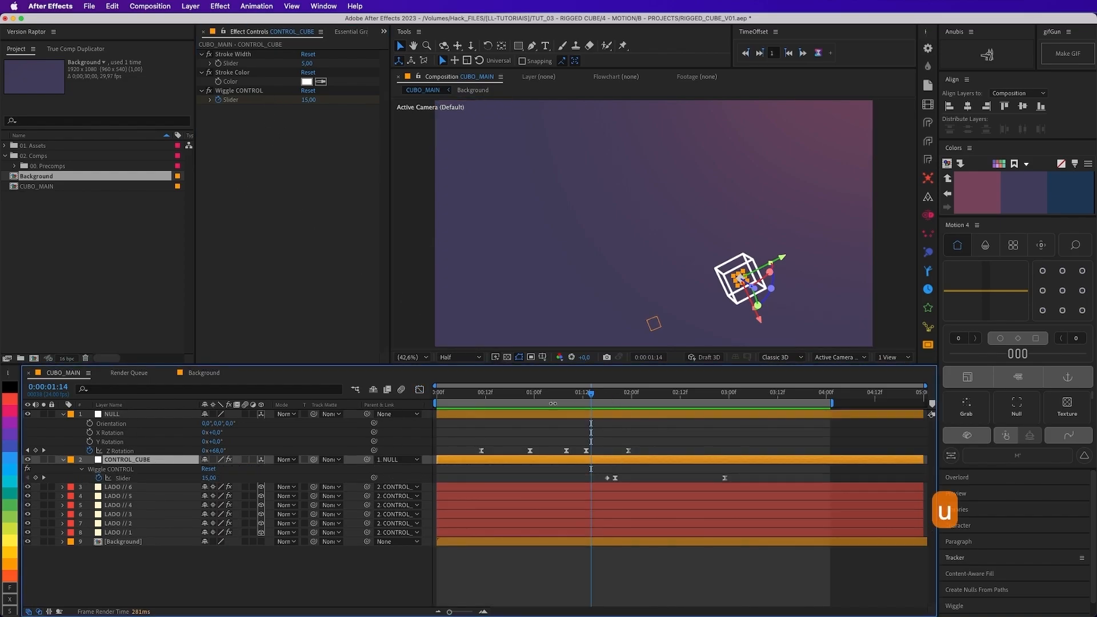
{"action": "left_click", "coordinate": [146, 476]}
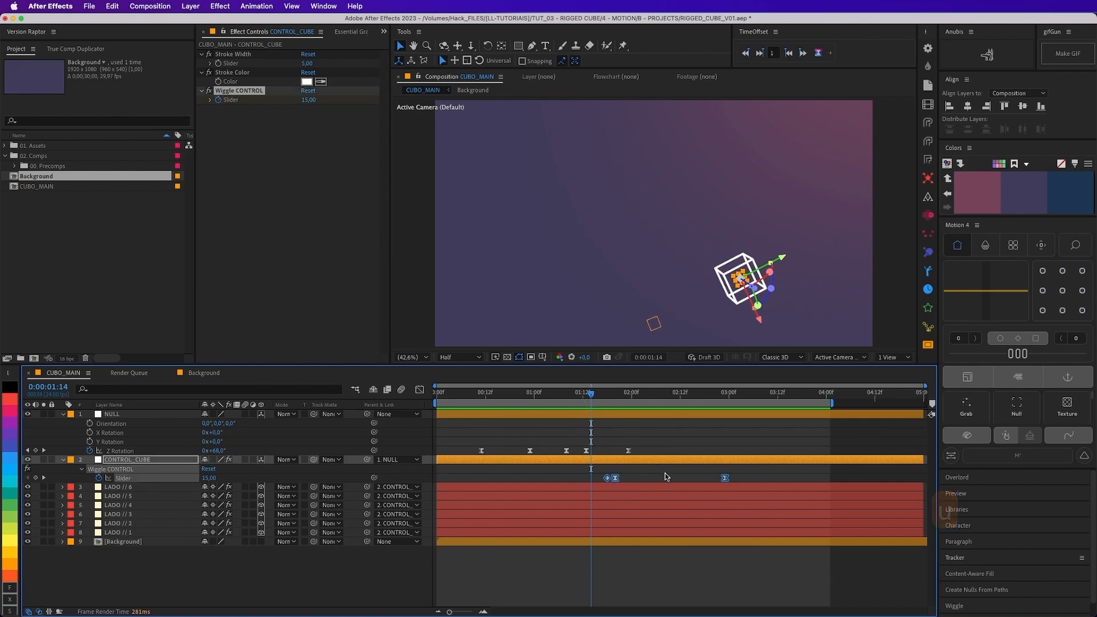
{"action": "left_click_drag", "start_coordinate": [610, 479], "coordinate": [581, 480]}
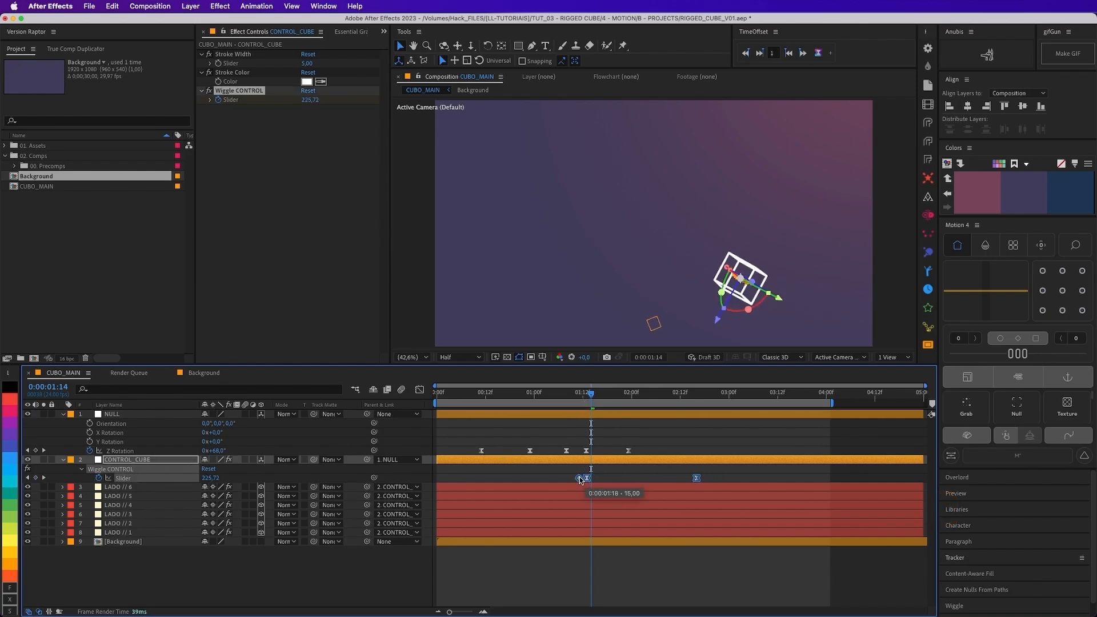
Step: Shift all Wiggle CONTROL slider keyframes one frame later, so the peak sits at 0:00:01:14, and preview from the start
{"action": "left_click", "coordinate": [611, 485]}
{"action": "left_click_drag", "start_coordinate": [568, 403], "coordinate": [596, 403]}
{"action": "left_click", "coordinate": [587, 479]}
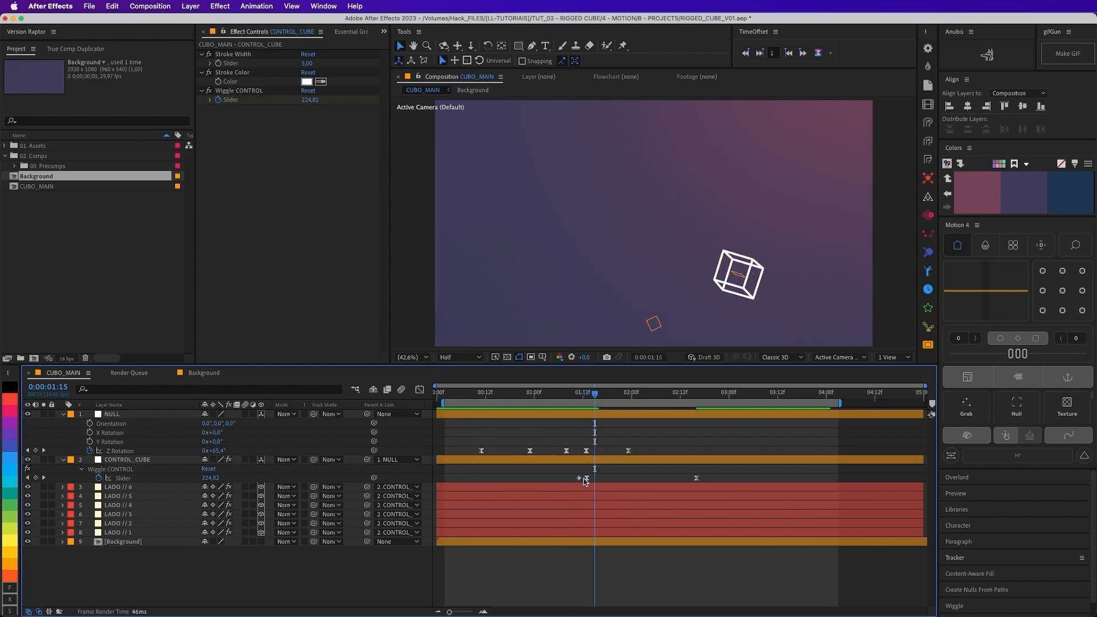
{"action": "left_click", "coordinate": [570, 475]}
{"action": "left_click_drag", "start_coordinate": [570, 476], "coordinate": [618, 484]}
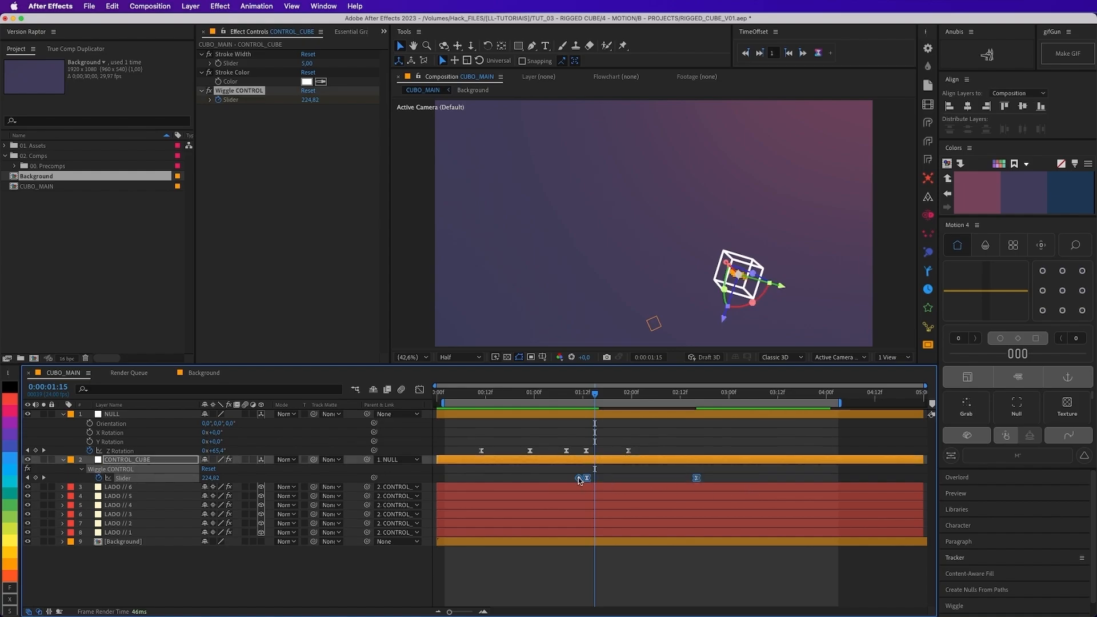
{"action": "left_click_drag", "start_coordinate": [586, 399], "coordinate": [437, 434]}
{"action": "key", "text": "space"}
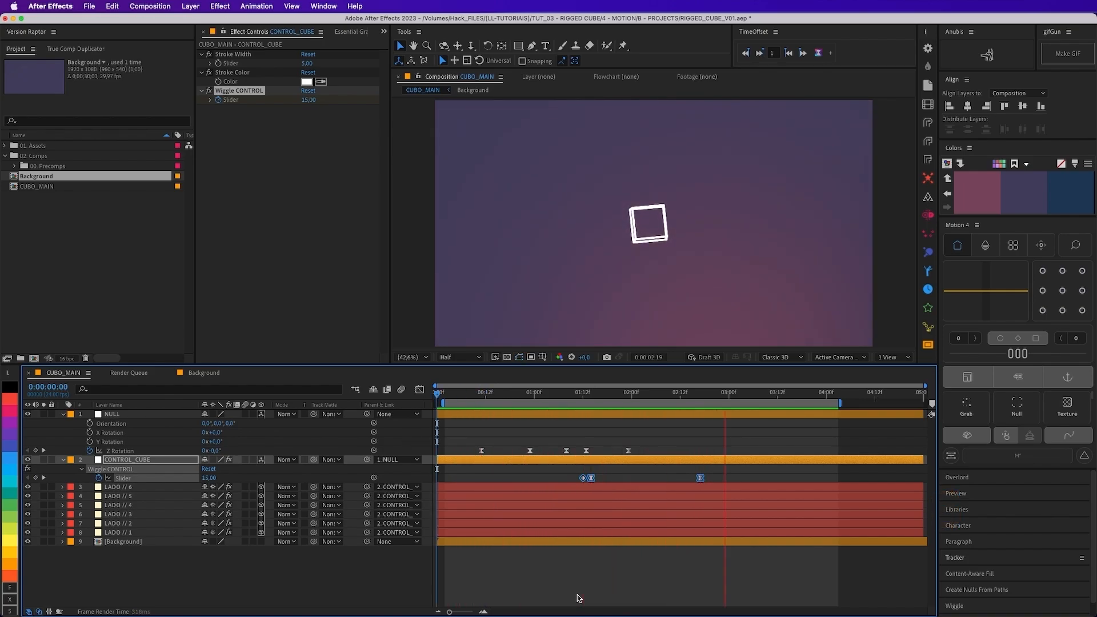
Step: Set the last Wiggle CONTROL slider keyframe, at 0:00:02:17, to 130 and preview the animation from the start
{"action": "left_click", "coordinate": [632, 560]}
{"action": "left_click", "coordinate": [700, 478]}
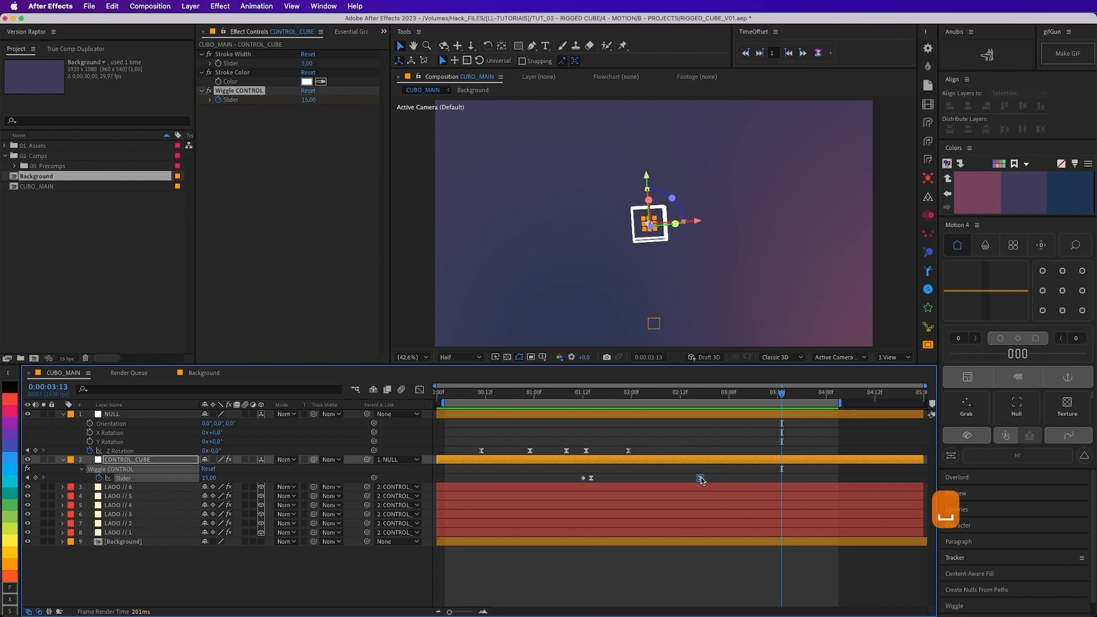
{"action": "left_click", "coordinate": [701, 397]}
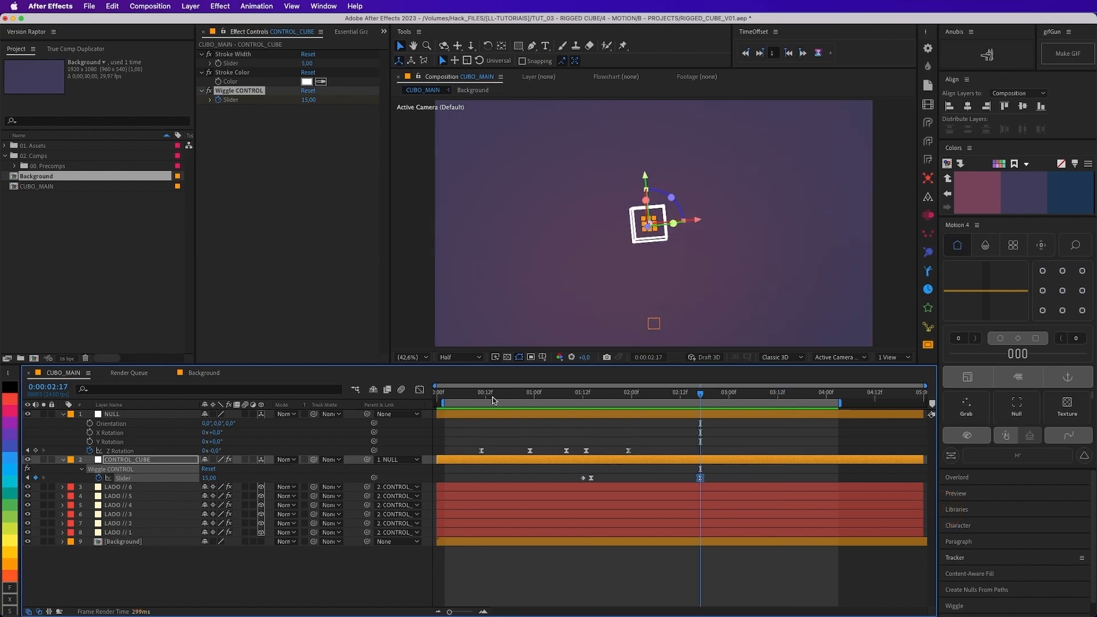
{"action": "left_click_drag", "start_coordinate": [212, 477], "coordinate": [223, 476]}
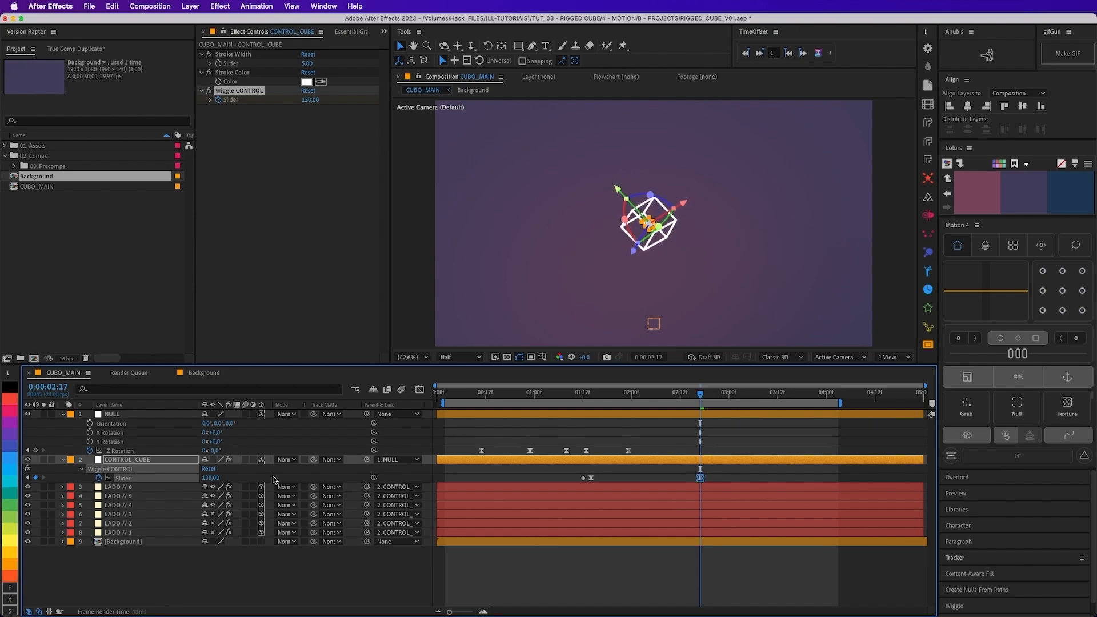
{"action": "key", "text": "space"}
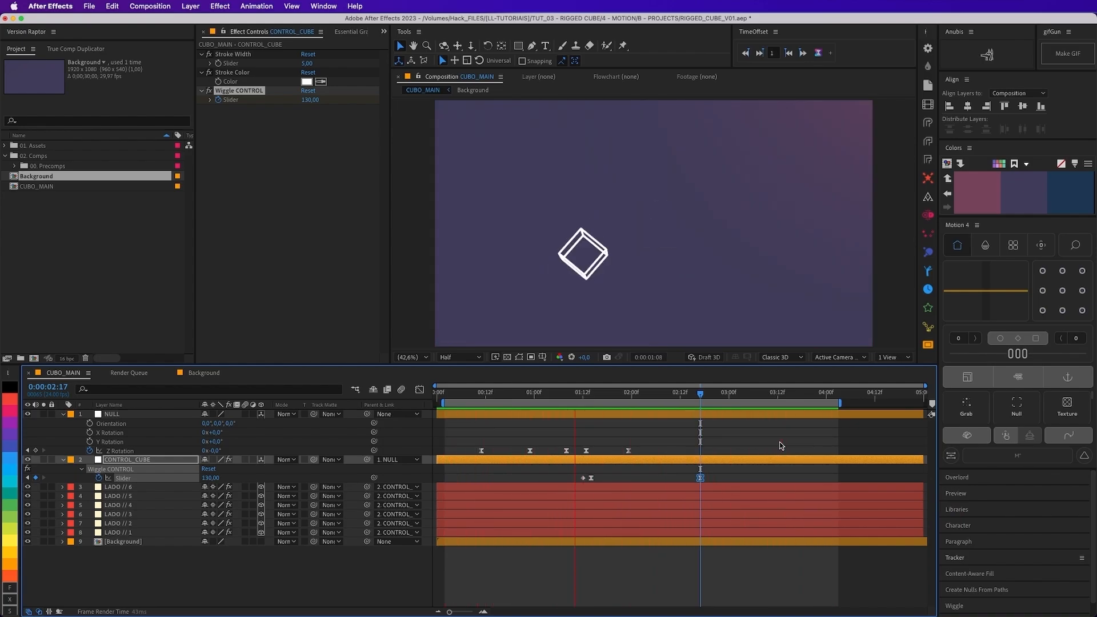
{"action": "key", "text": "space"}
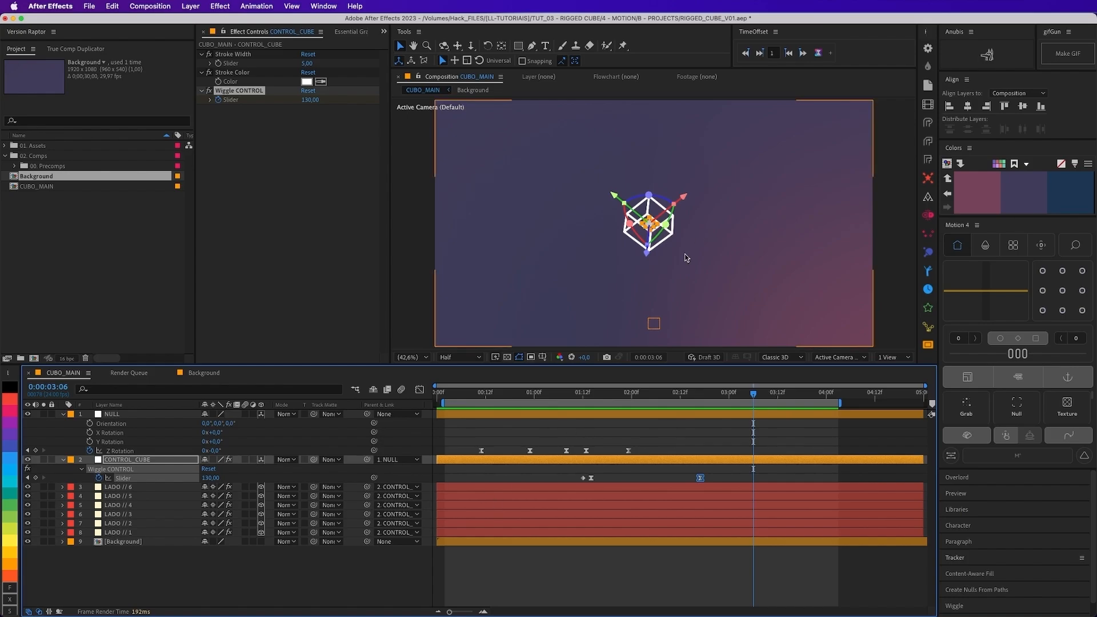
{"action": "left_click_drag", "start_coordinate": [663, 386], "coordinate": [643, 400]}
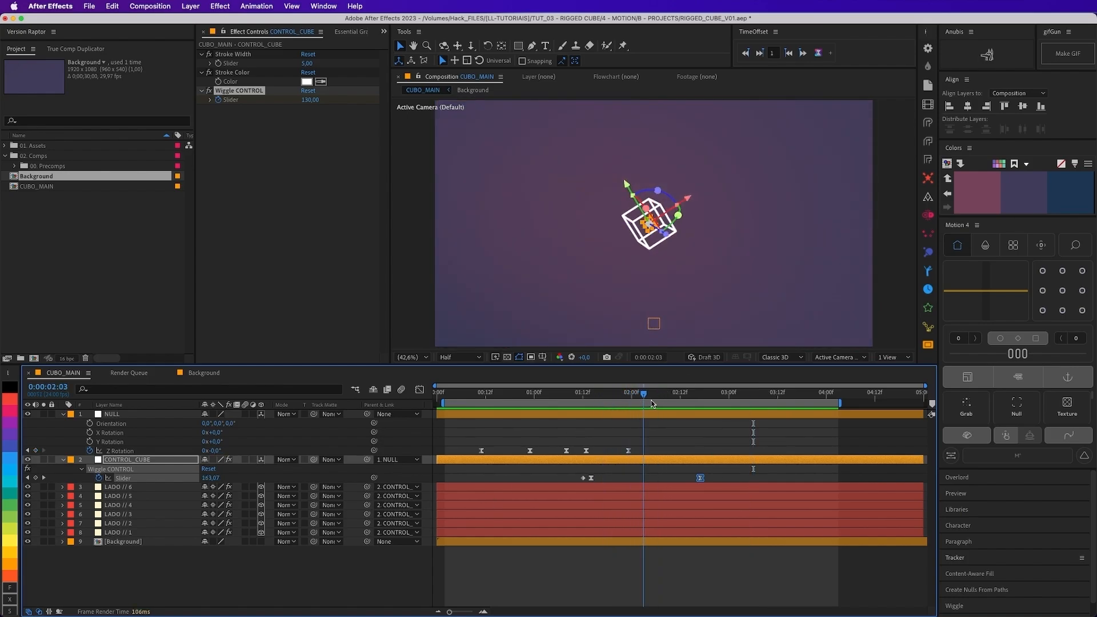
{"action": "left_click_drag", "start_coordinate": [532, 402], "coordinate": [437, 399]}
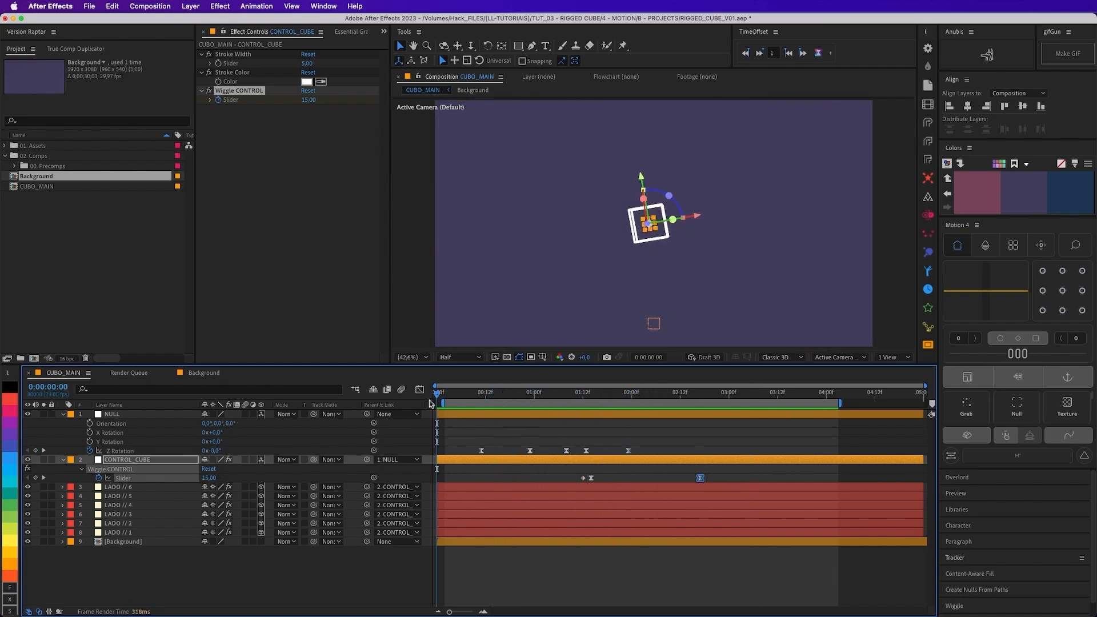
{"action": "key", "text": "space"}
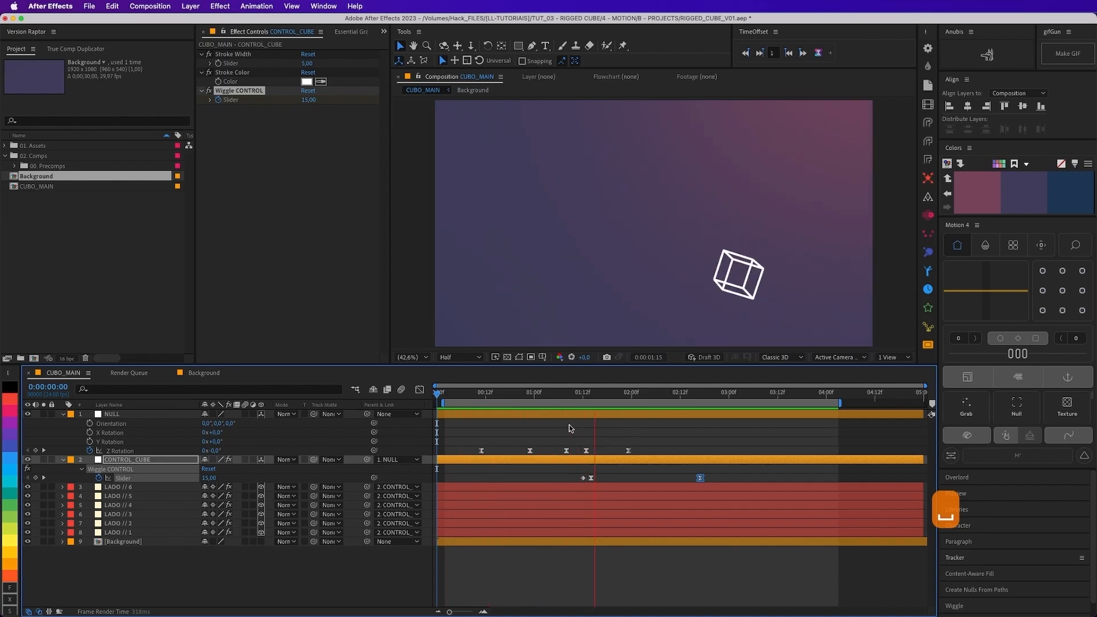
Step: Split the six LADO layers at 0:00:01:14
{"action": "left_click_drag", "start_coordinate": [674, 400], "coordinate": [590, 403]}
{"action": "left_click", "coordinate": [590, 487]}
{"action": "left_click", "coordinate": [591, 532], "text": "shift"}
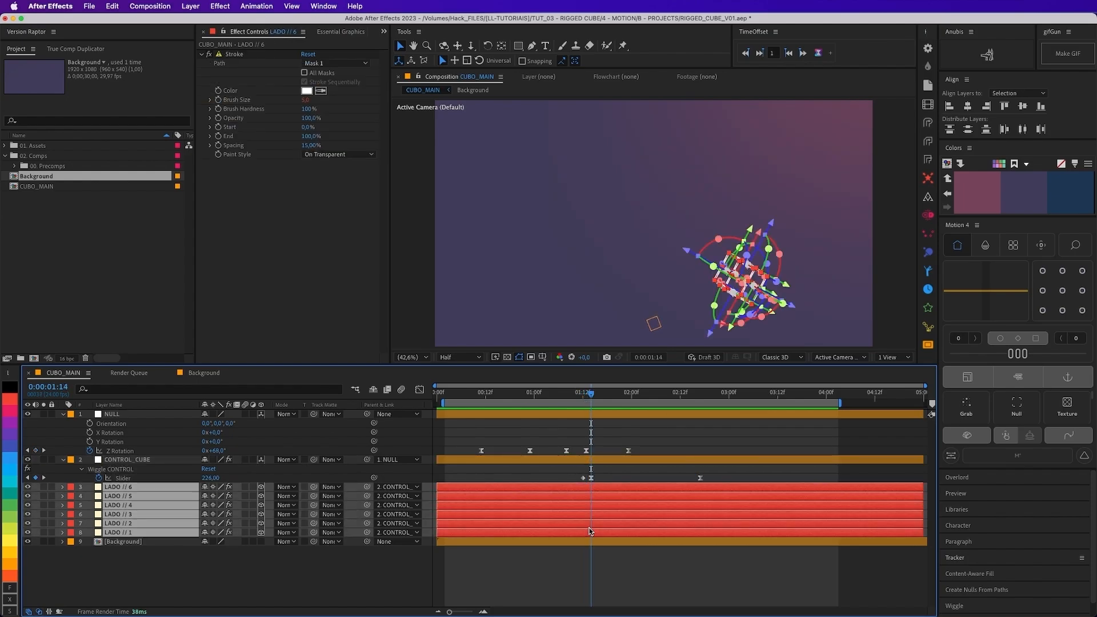
{"action": "key", "text": "super+shift+d"}
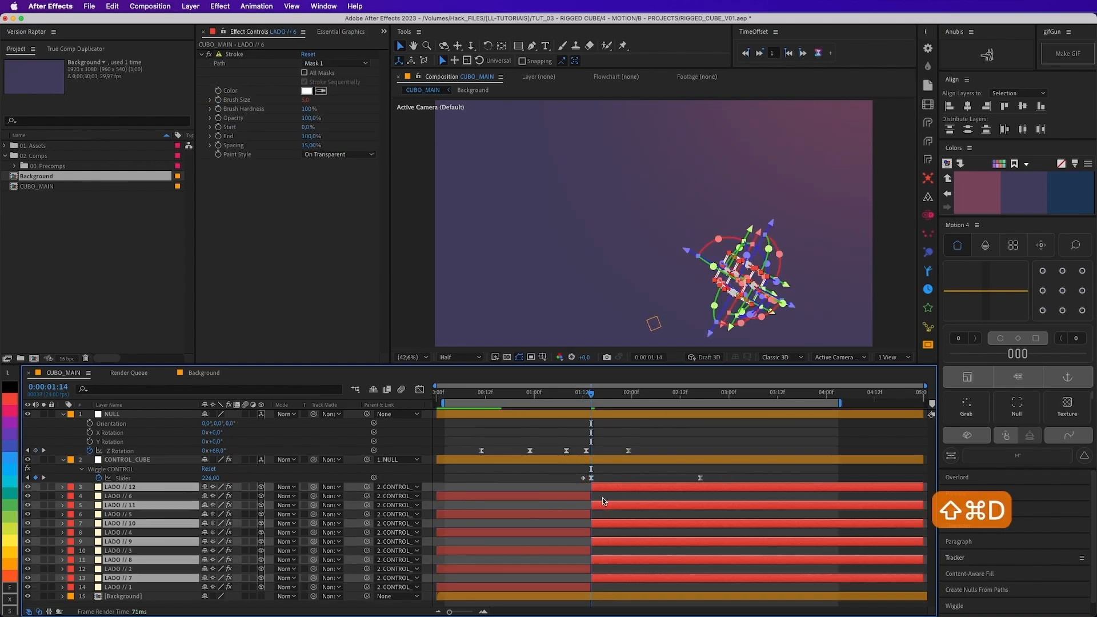
Step: Move the split layers LADO // 7 to LADO // 12 together above the original LADO layers and label them teal
{"action": "left_click_drag", "start_coordinate": [120, 507], "coordinate": [118, 489]}
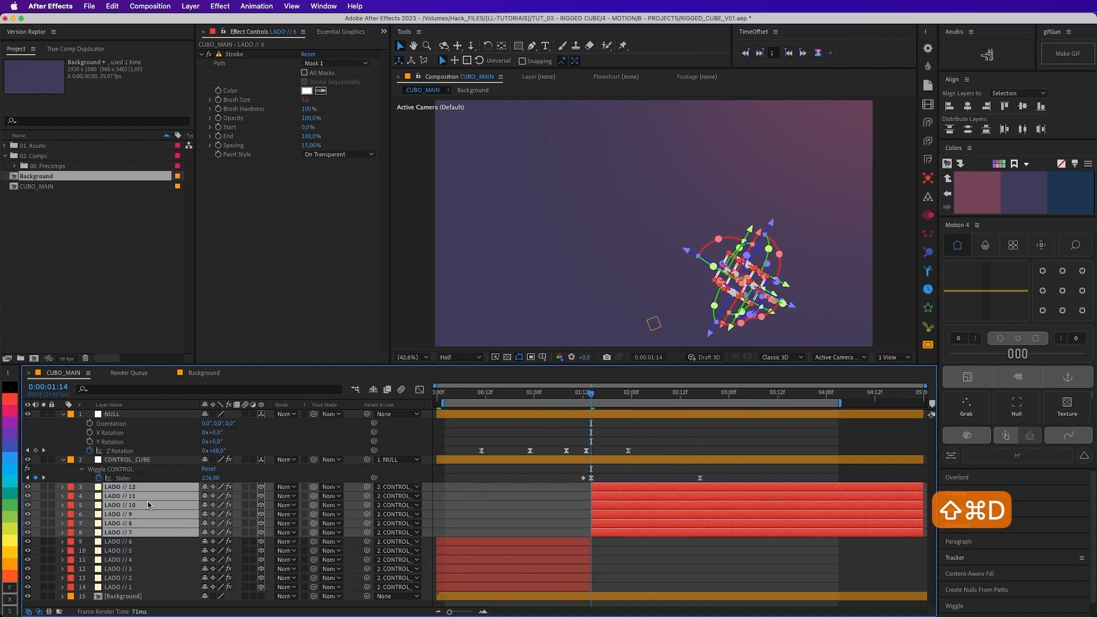
{"action": "left_click", "coordinate": [19, 504]}
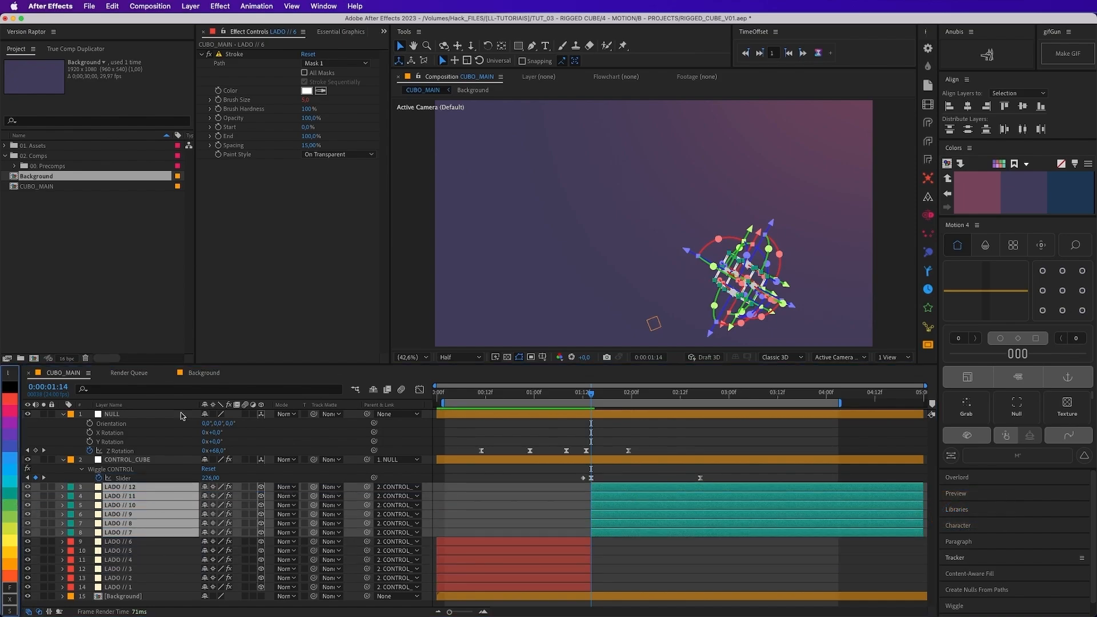
{"action": "left_click", "coordinate": [131, 533]}
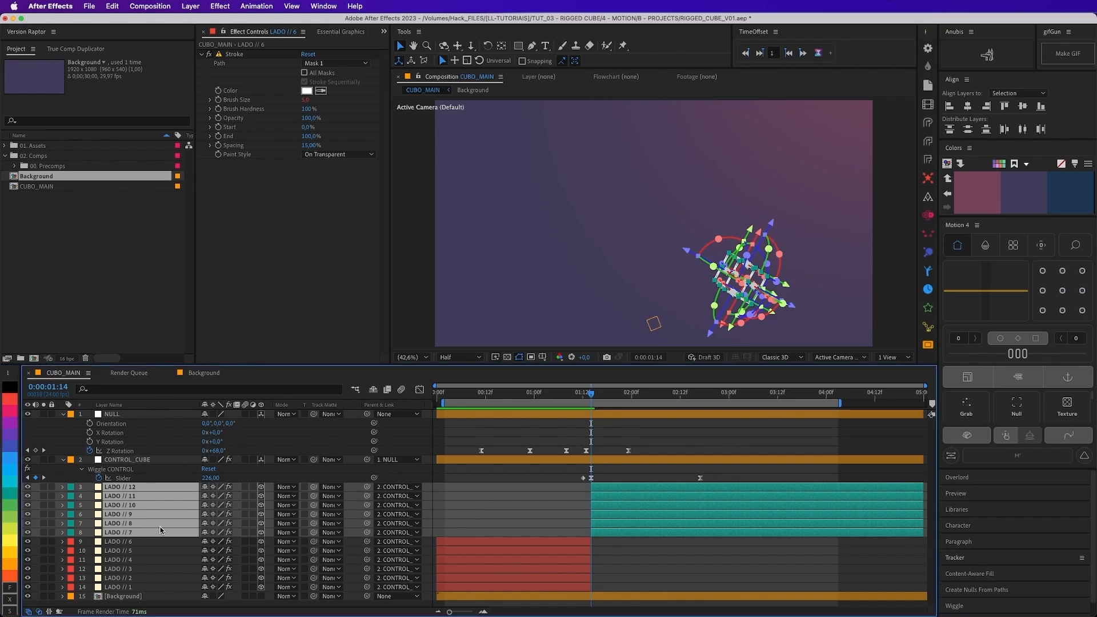
Step: Turn off the effects on LADO // 7 to LADO // 12 and preview the animation from the start
{"action": "left_click", "coordinate": [232, 532]}
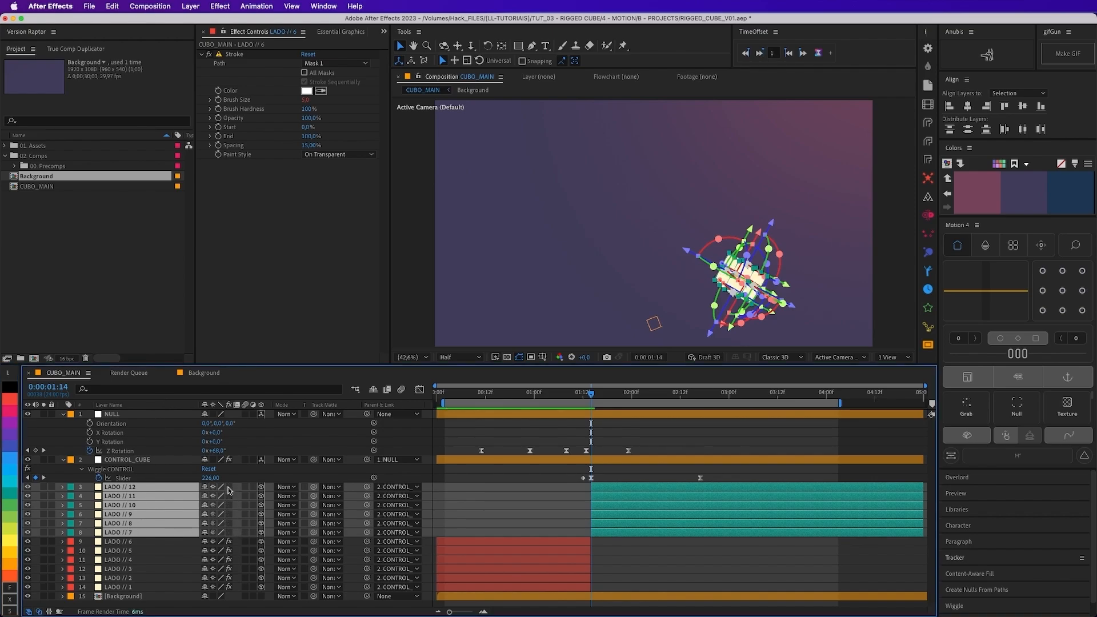
{"action": "left_click", "coordinate": [637, 557]}
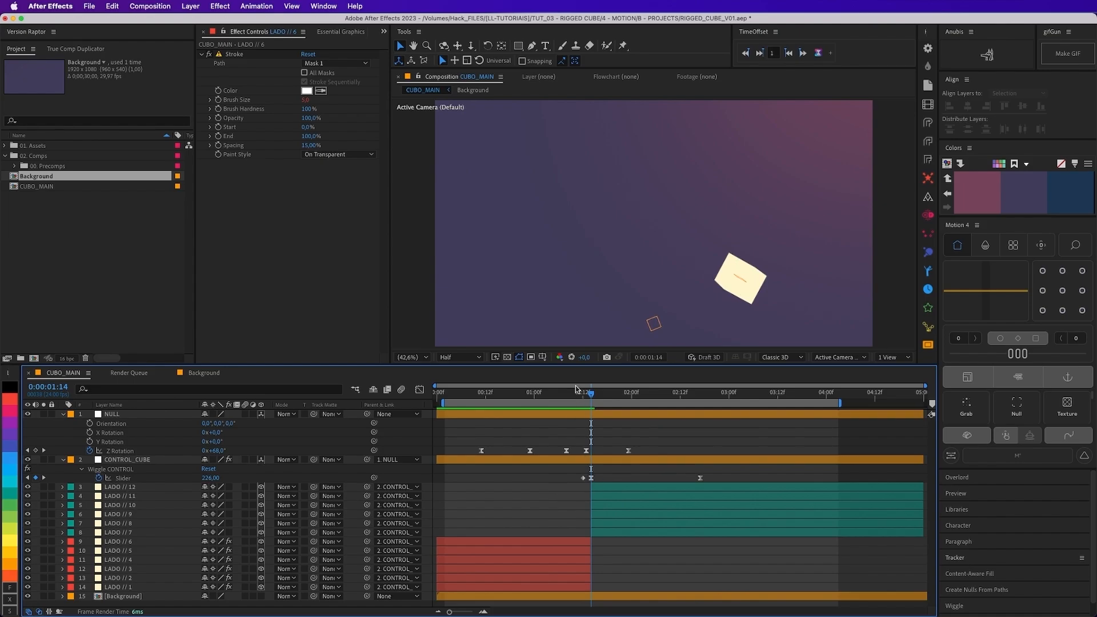
{"action": "left_click_drag", "start_coordinate": [577, 389], "coordinate": [426, 401]}
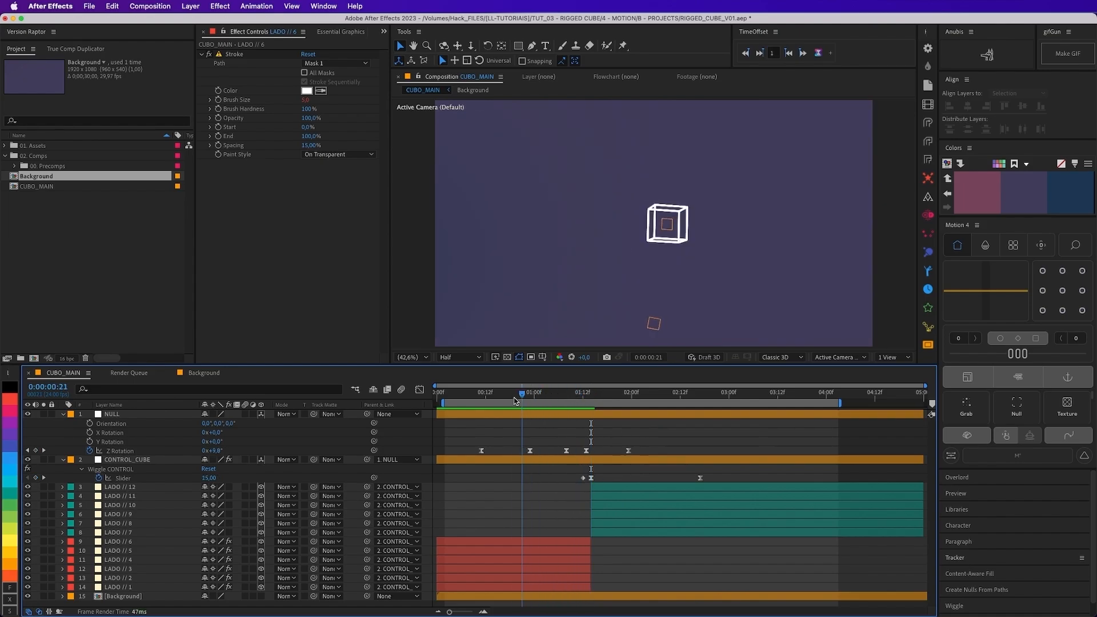
{"action": "key", "text": "space"}
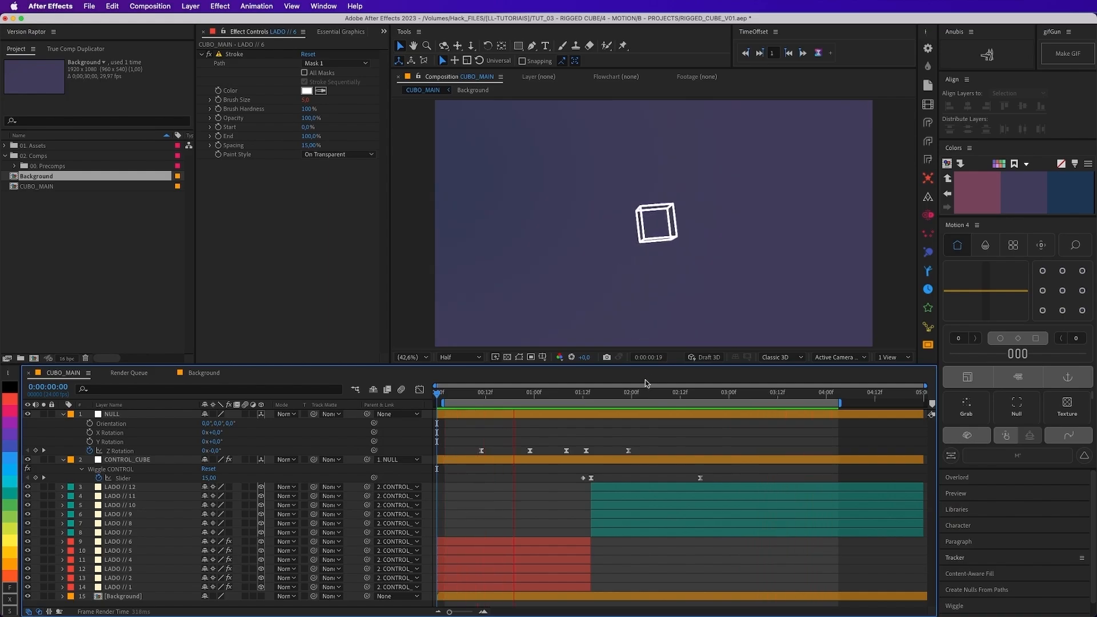
{"action": "key", "text": "space"}
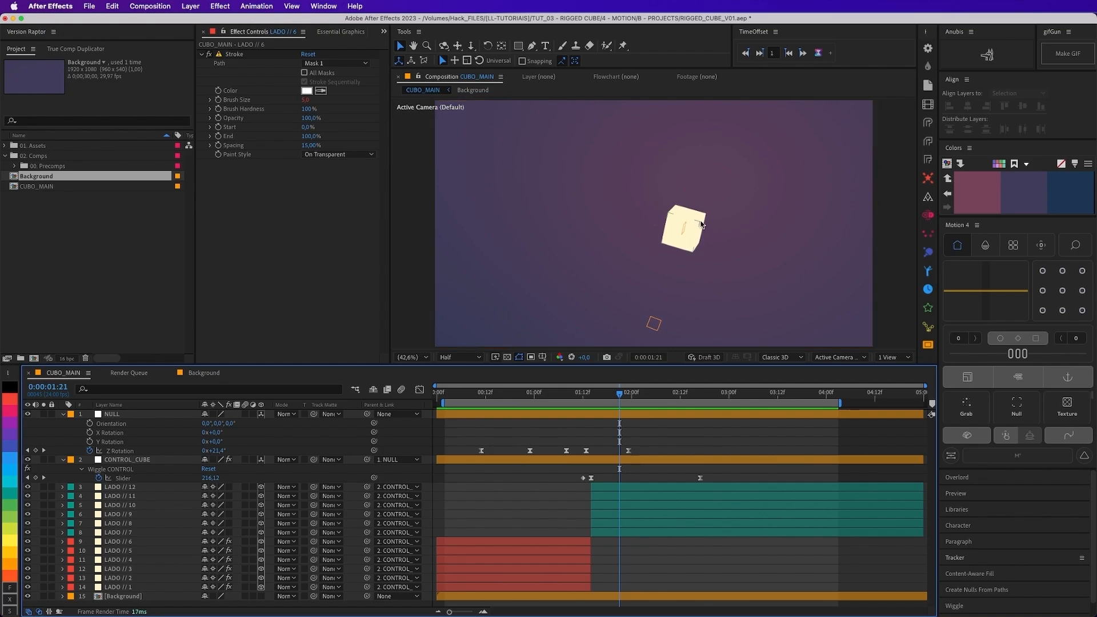
Step: Remove all effects from the six teal layers, LADO // 7 to LADO // 12
{"action": "left_click", "coordinate": [120, 486]}
{"action": "left_click", "coordinate": [117, 531], "text": "shift"}
{"action": "left_click", "coordinate": [220, 5]}
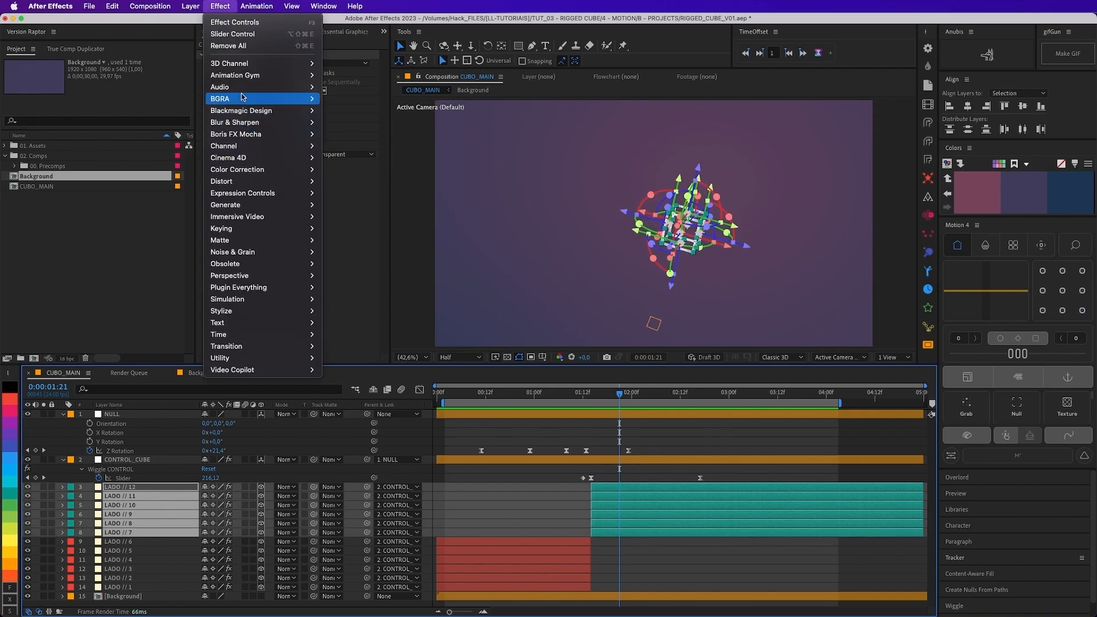
{"action": "left_click", "coordinate": [238, 49]}
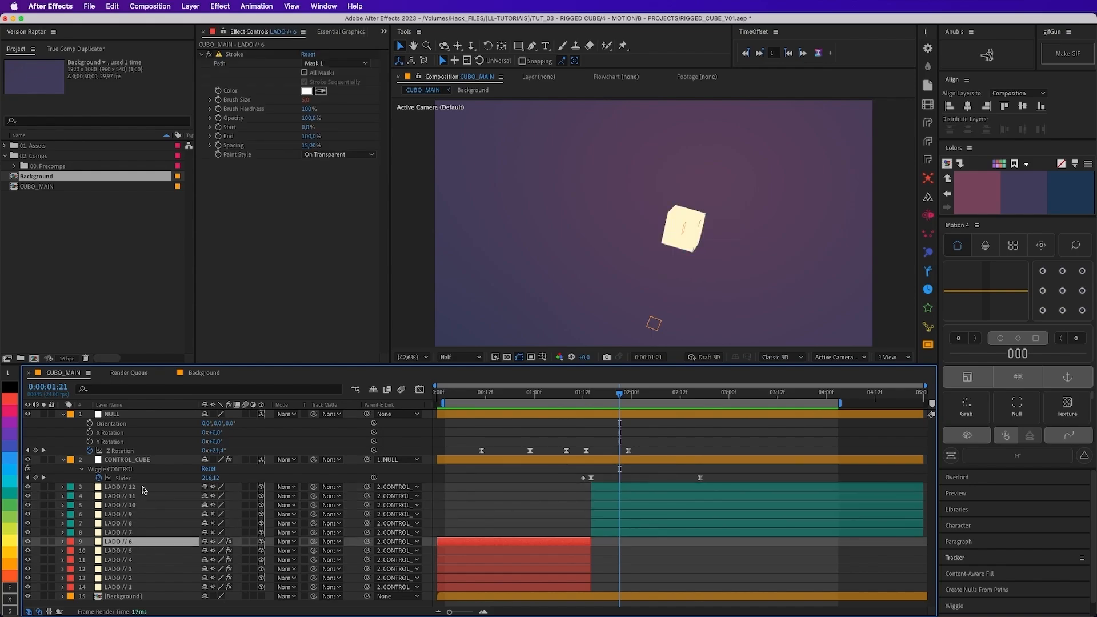
Step: Apply the Gradient Ramp effect to LADO // 12 with the current time at 0:00:01:23
{"action": "left_click", "coordinate": [121, 487]}
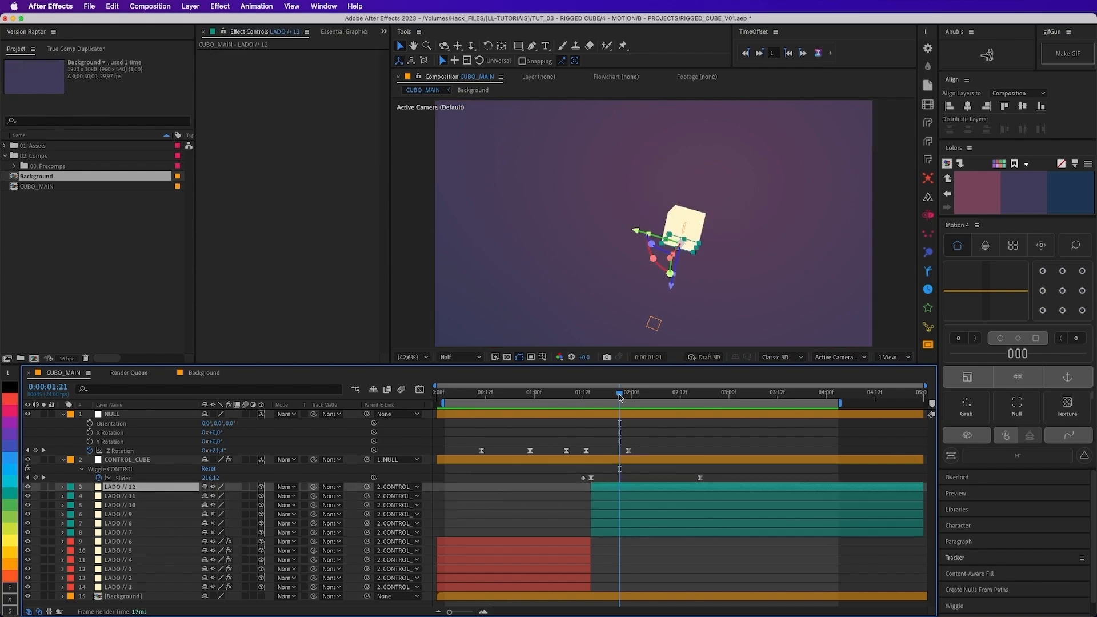
{"action": "left_click_drag", "start_coordinate": [621, 396], "coordinate": [629, 397]}
{"action": "key", "text": "ctrl+space"}
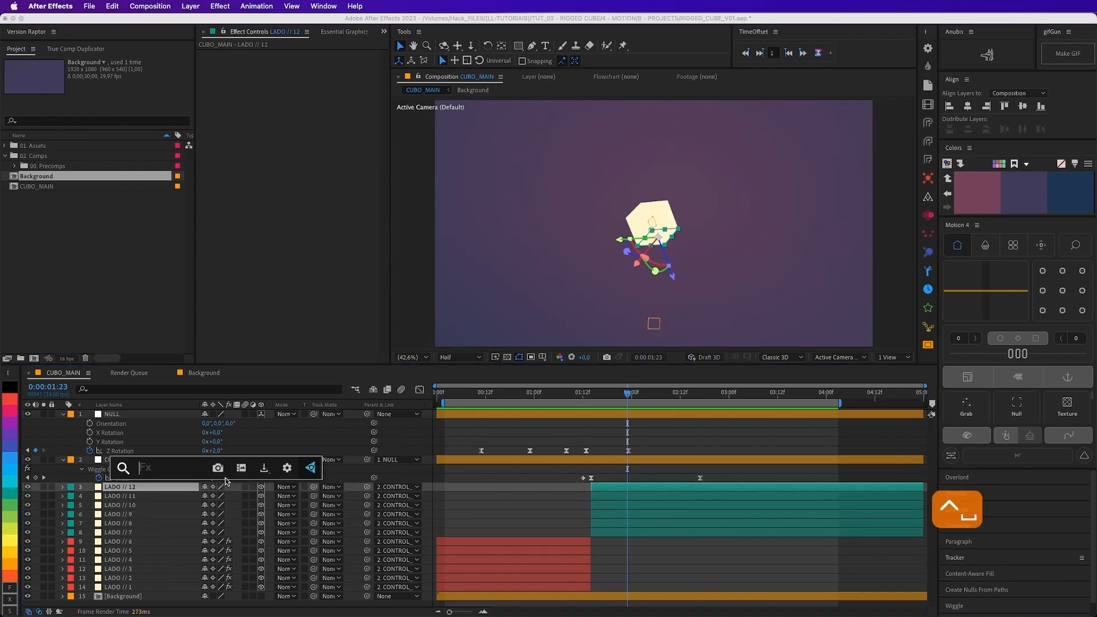
{"action": "type", "text": "gra"}
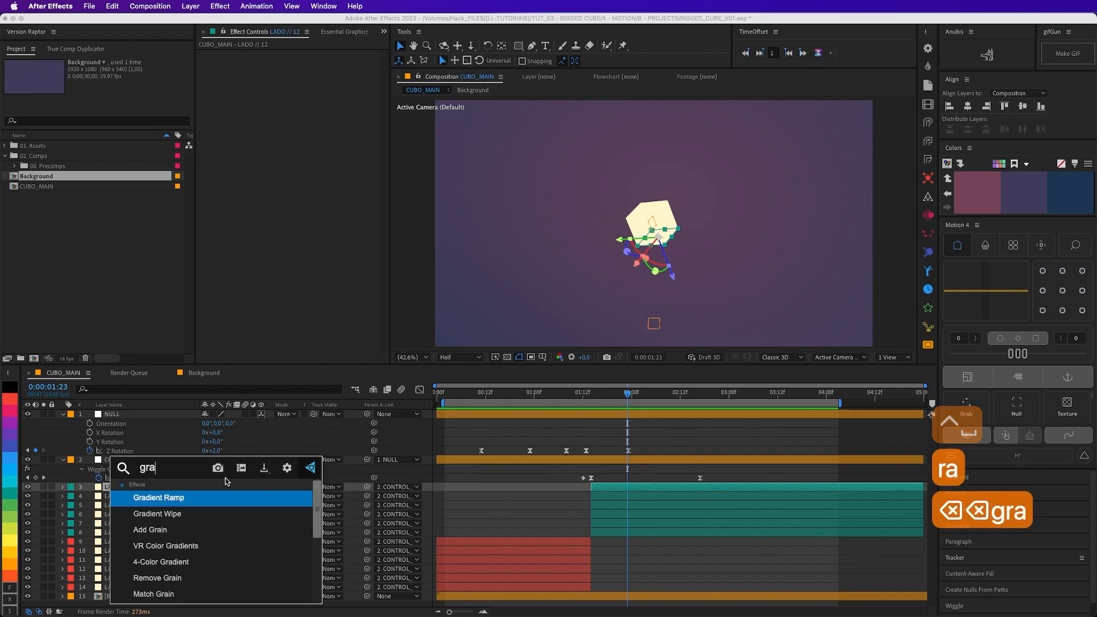
{"action": "key", "text": "Return"}
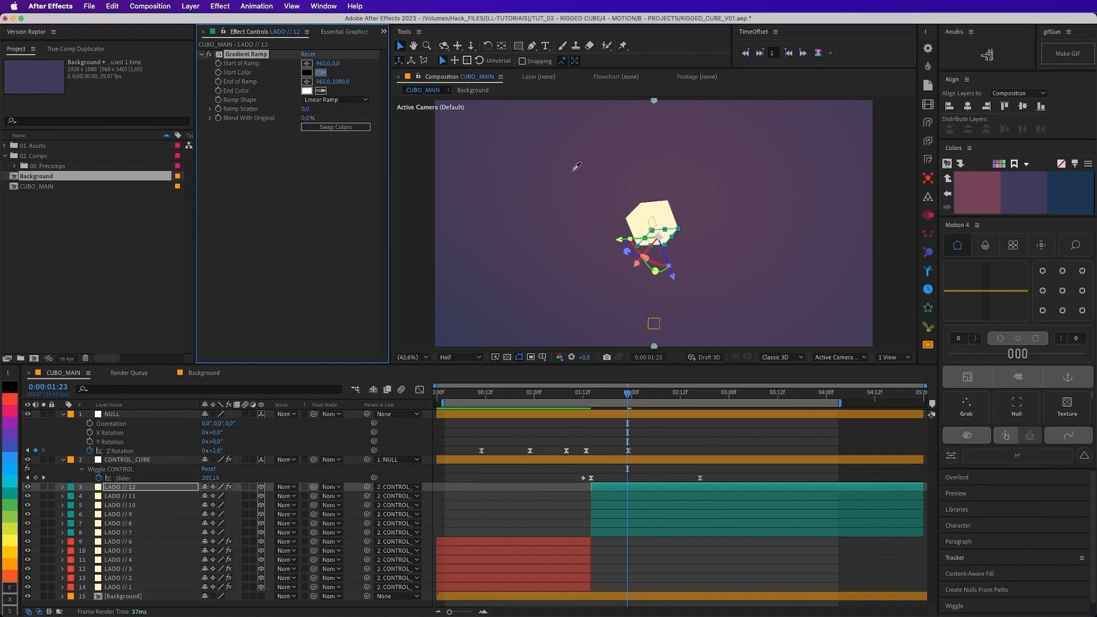
Step: Set the Gradient Ramp's start color to the cube's cream and its end color to a slightly darker beige
{"action": "left_click", "coordinate": [306, 91]}
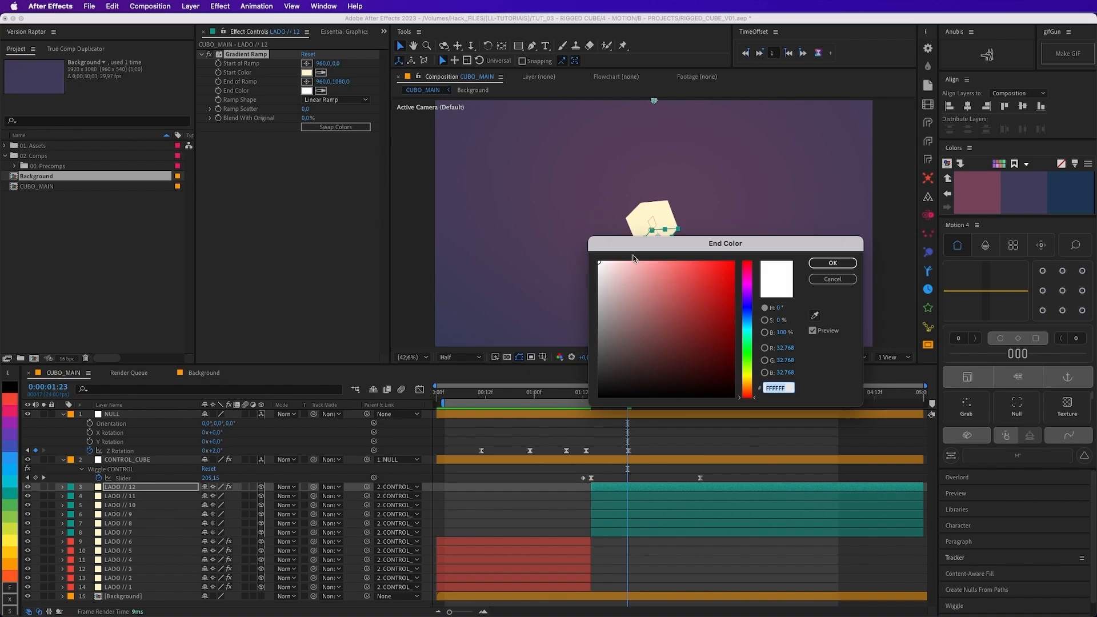
{"action": "left_click", "coordinate": [651, 213]}
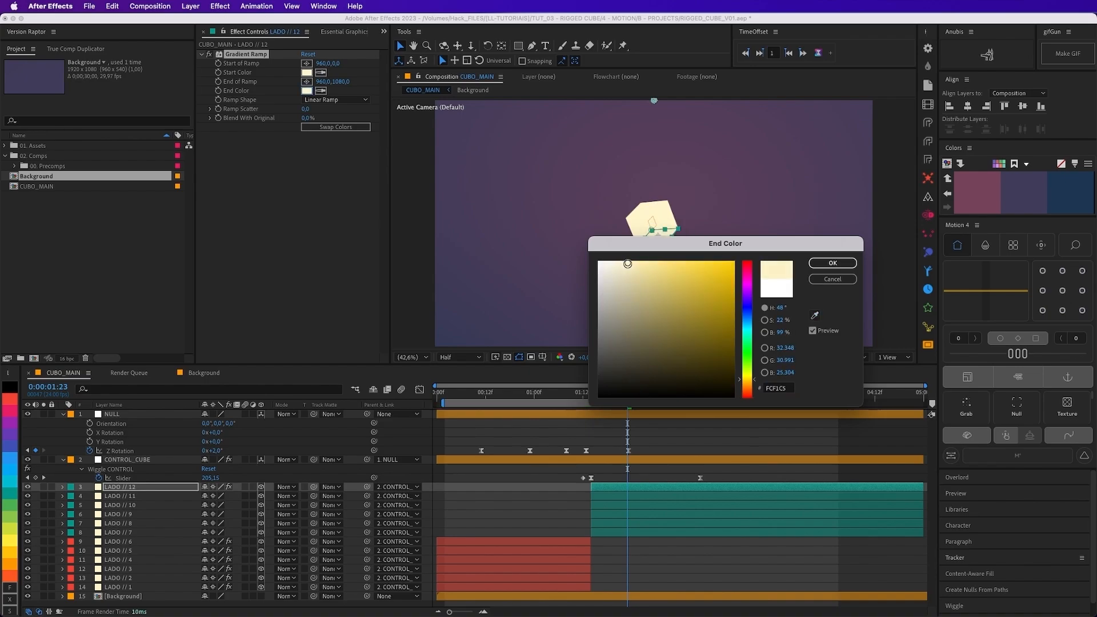
{"action": "left_click", "coordinate": [831, 263]}
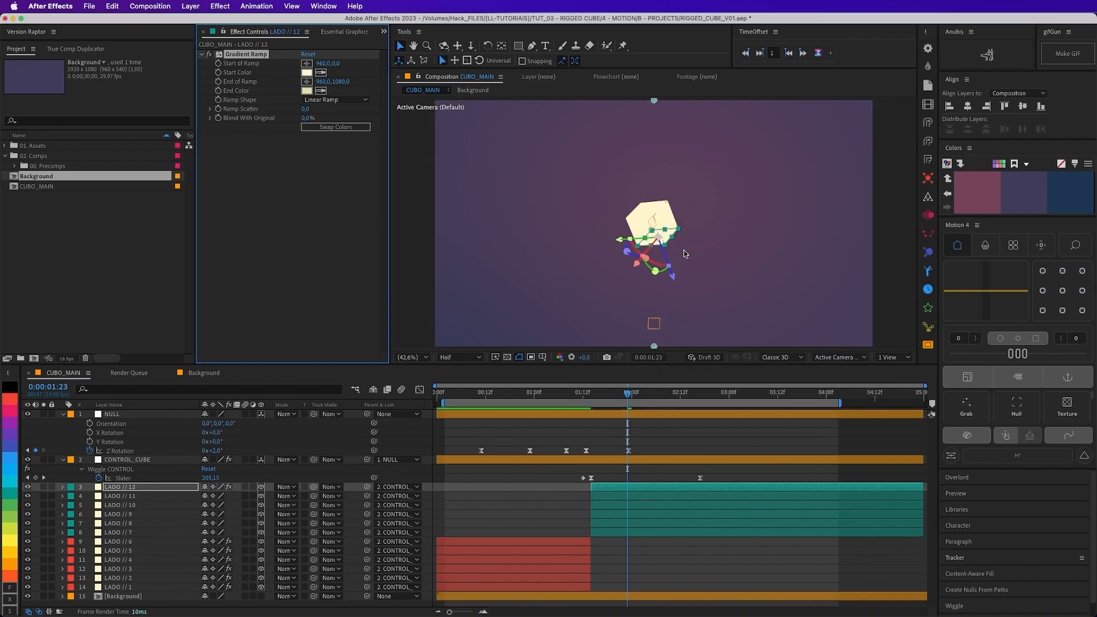
Step: Place the Start of Ramp on LADO // 12 at about 1023.7, 556.4 and the End of Ramp at about 936.6, 638.6
{"action": "left_click", "coordinate": [308, 67]}
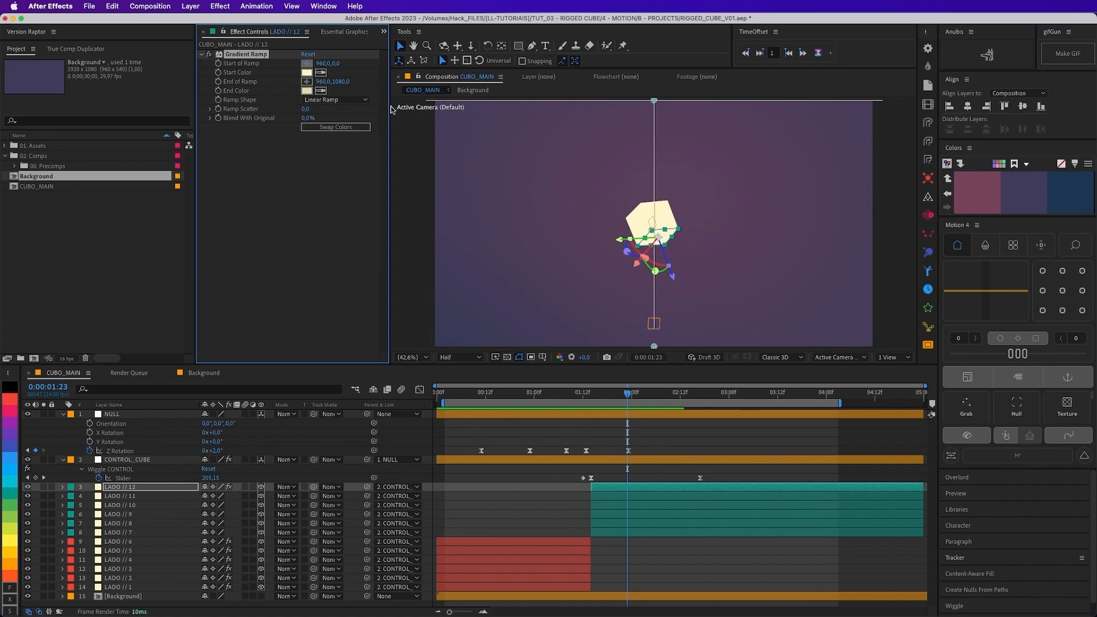
{"action": "left_click", "coordinate": [669, 227]}
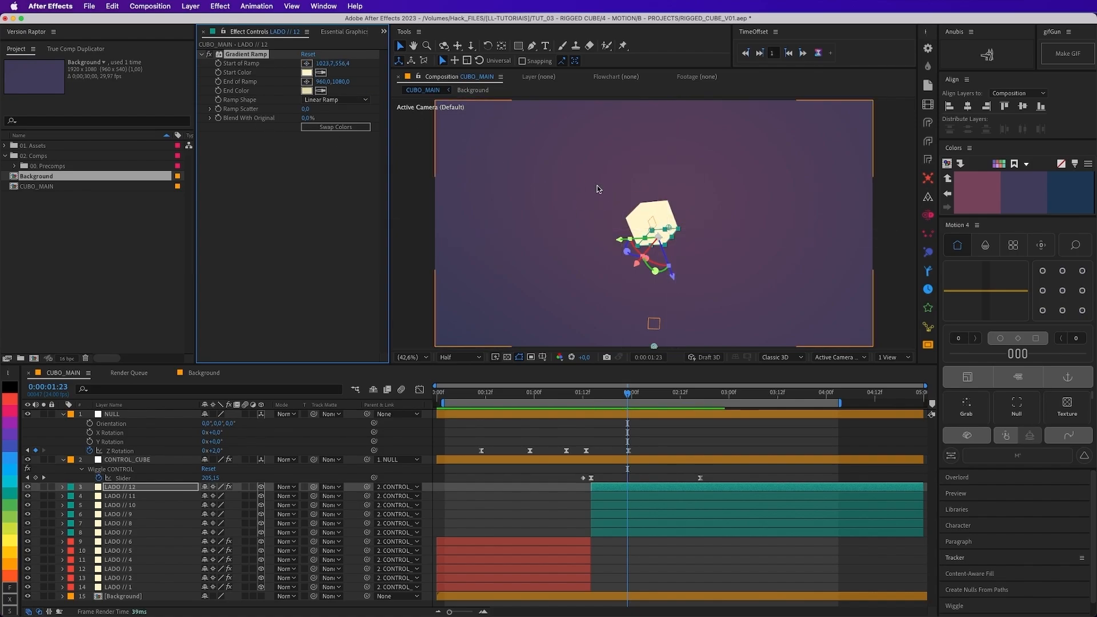
{"action": "left_click", "coordinate": [303, 82]}
{"action": "left_click", "coordinate": [649, 246]}
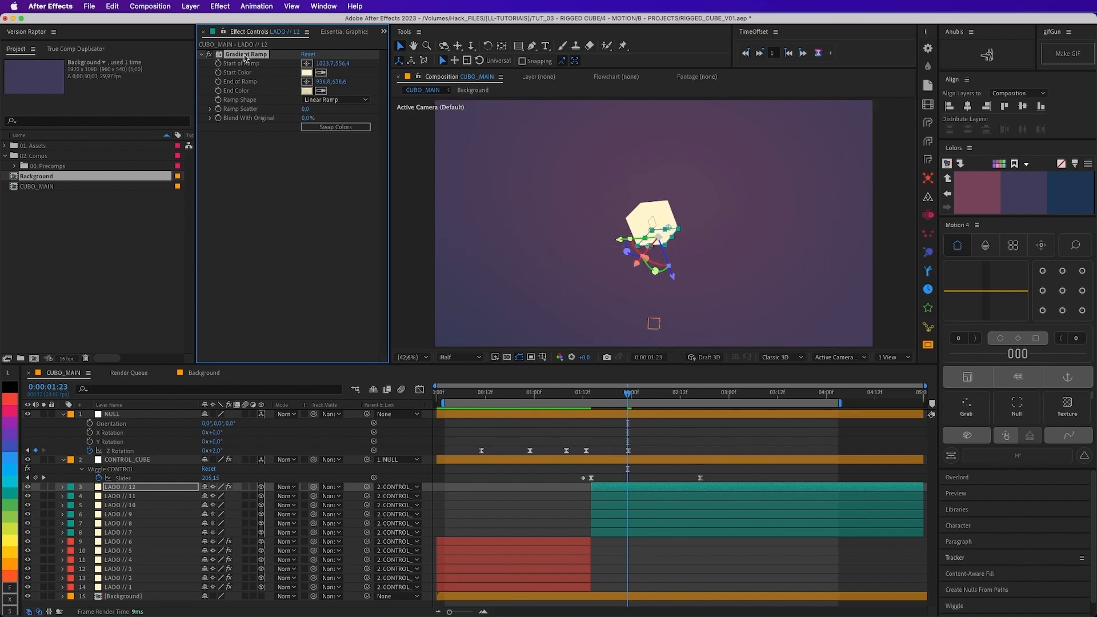
Step: Copy the Gradient Ramp from LADO // 12 onto LADO // 11, 10, 9, 8 and 7
{"action": "key", "text": "super+c"}
{"action": "left_click", "coordinate": [121, 497]}
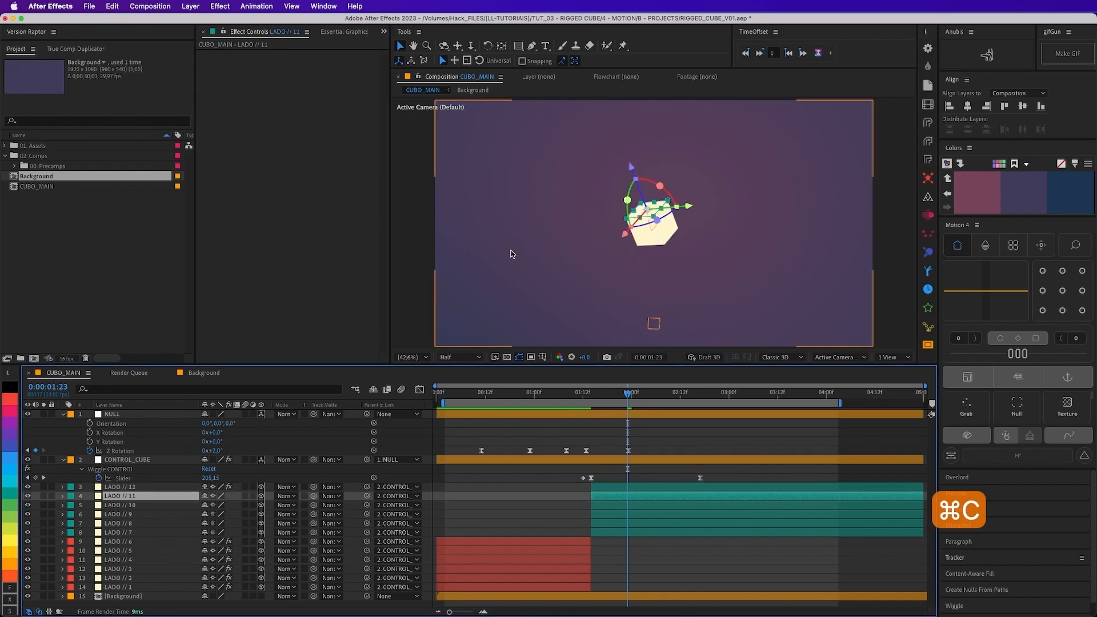
{"action": "key", "text": "super+v"}
{"action": "left_click", "coordinate": [133, 506]}
{"action": "key", "text": "super+v"}
{"action": "left_click", "coordinate": [135, 515]}
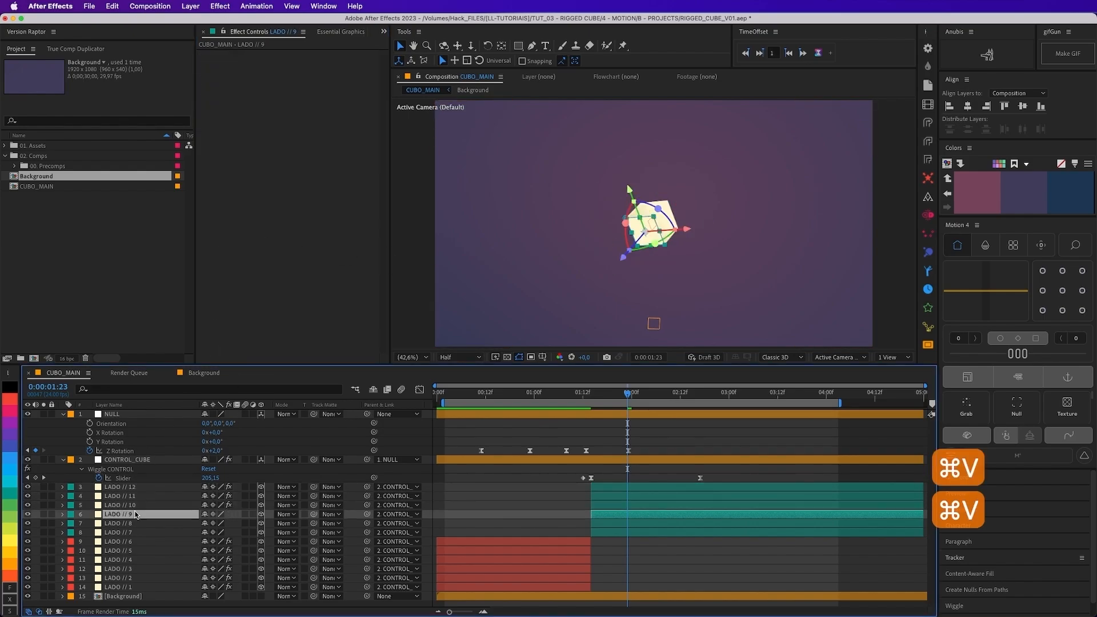
{"action": "key", "text": "super+v"}
{"action": "left_click", "coordinate": [139, 523]}
{"action": "key", "text": "super+v"}
{"action": "left_click", "coordinate": [140, 532]}
{"action": "key", "text": "super+v"}
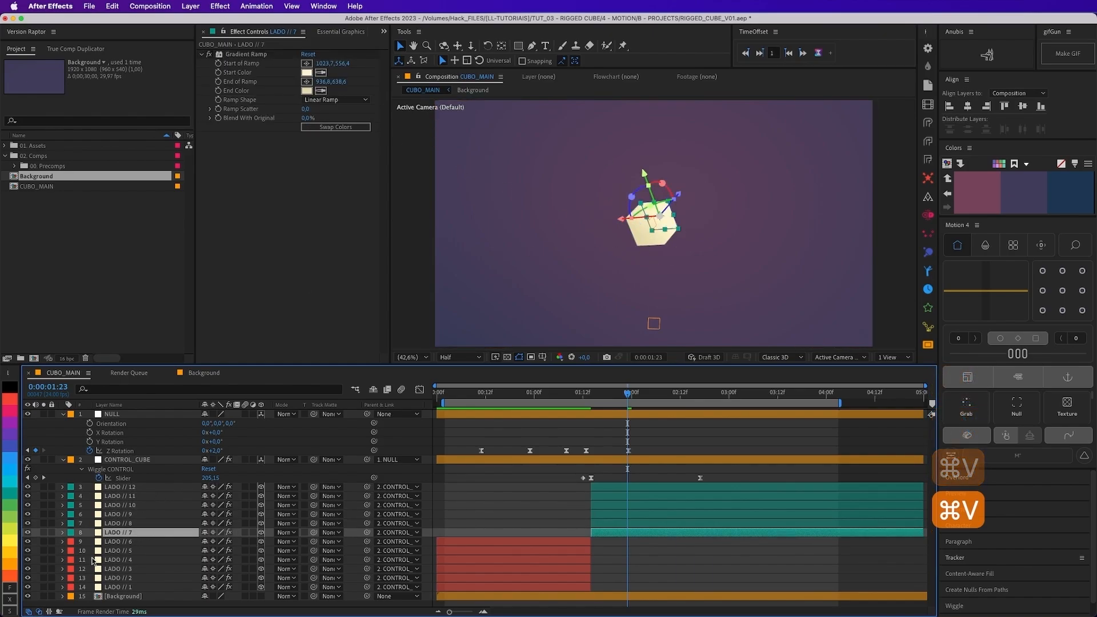
Step: Reposition the ramp on LADO // 8, starting at about 873.4, 450.8 and ending at about 1035.4, 542.3
{"action": "left_click", "coordinate": [134, 523]}
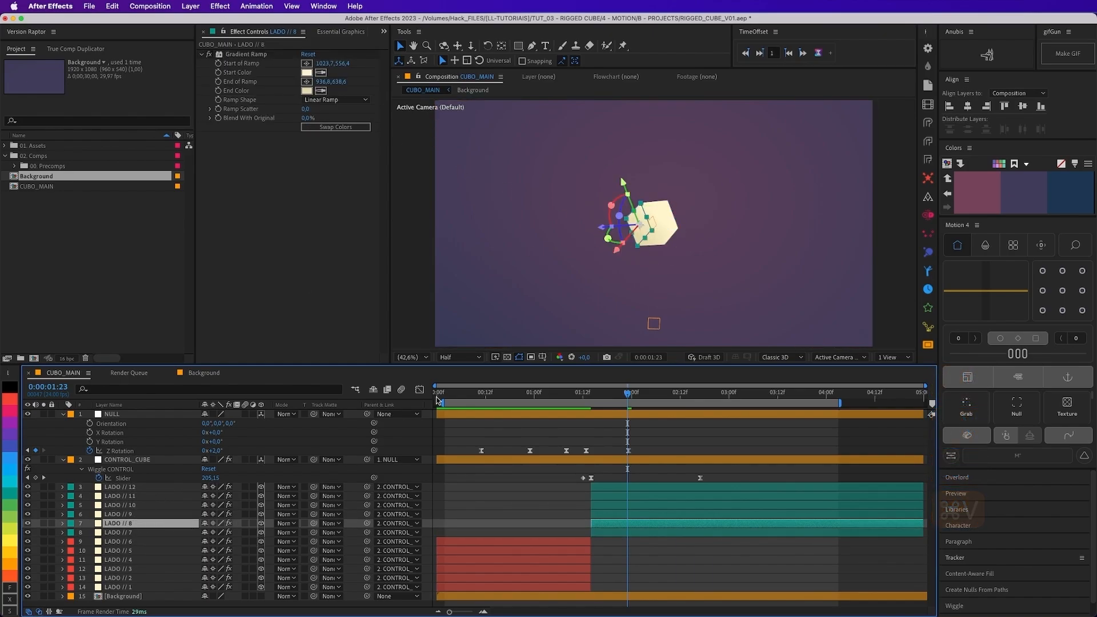
{"action": "left_click", "coordinate": [307, 82]}
{"action": "left_click", "coordinate": [649, 245]}
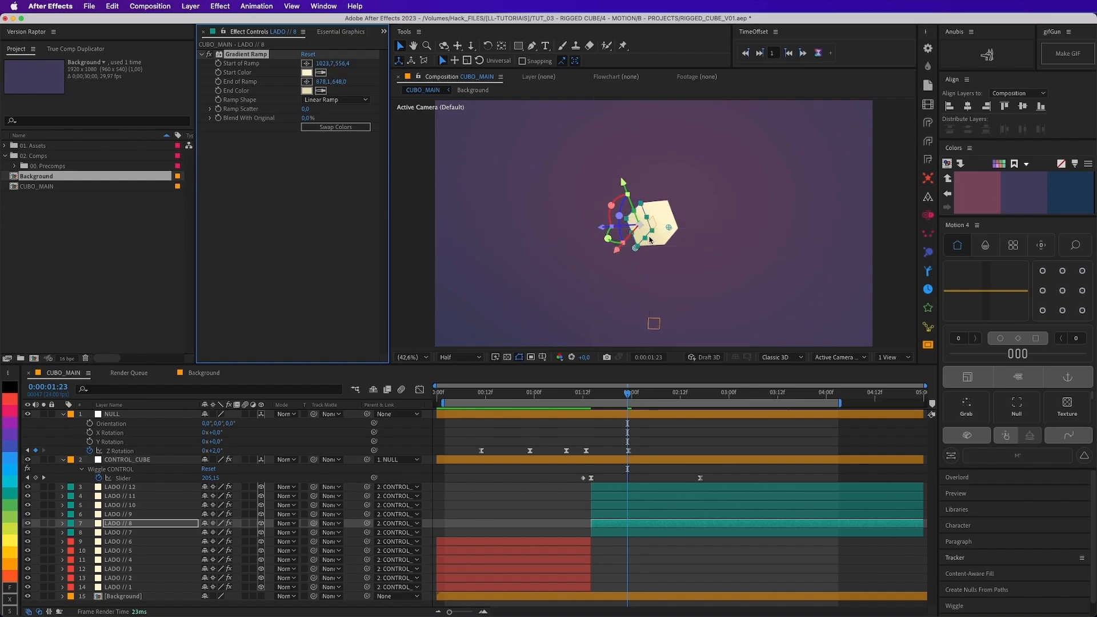
{"action": "left_click", "coordinate": [662, 222]}
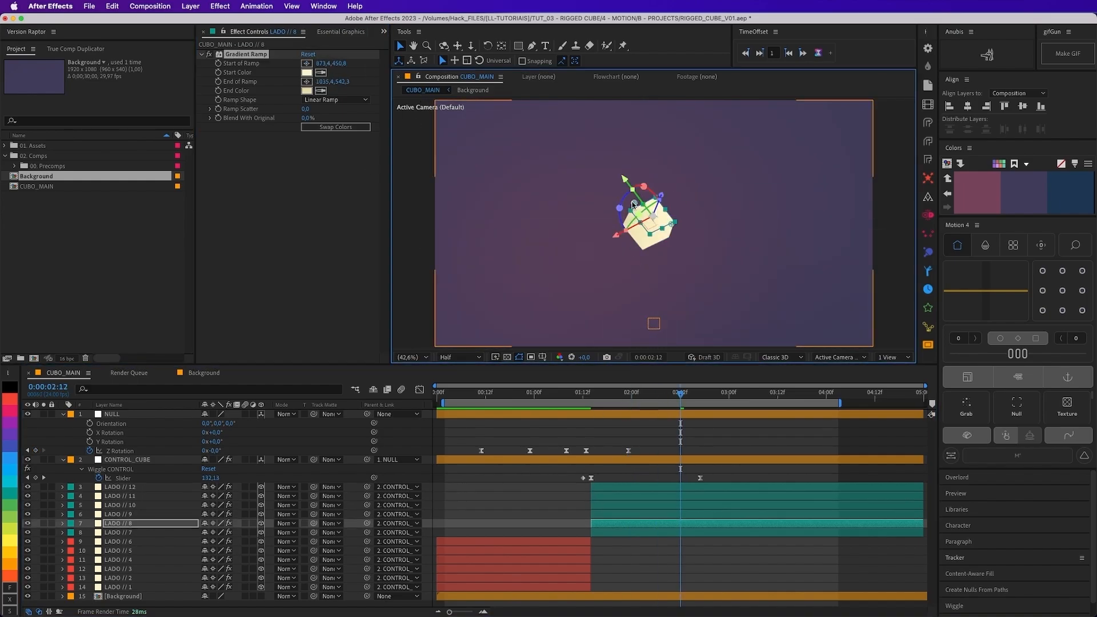
{"action": "left_click", "coordinate": [624, 192]}
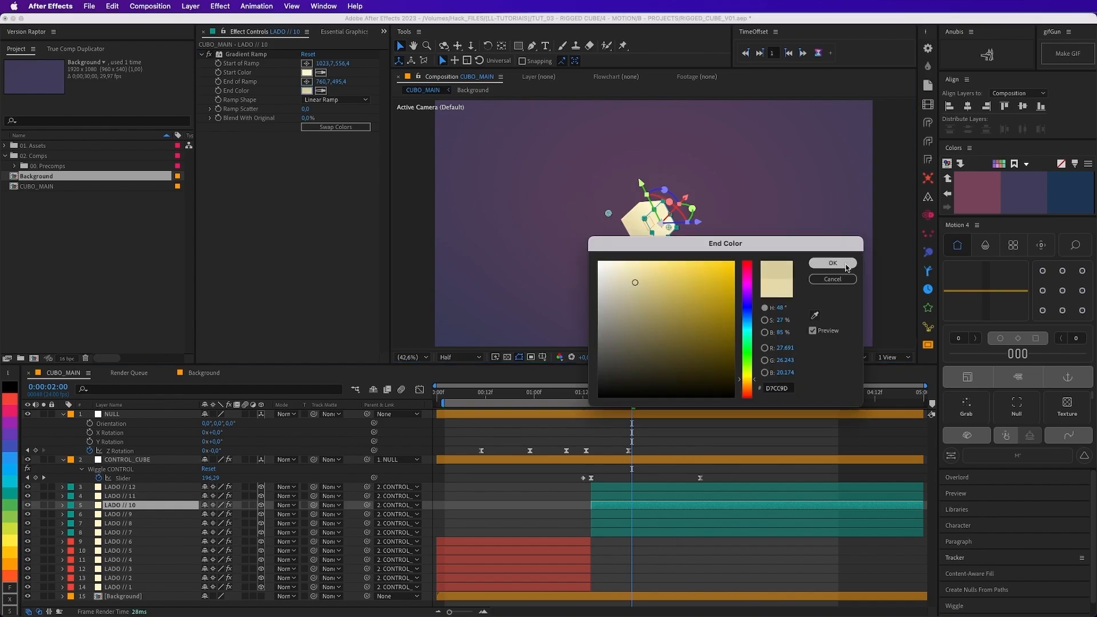
Step: Set the Gradient Ramp on LADO // 10 to end at about 760.7, 495.4 with end color D7CC9D
{"action": "left_click", "coordinate": [624, 192]}
{"action": "left_click", "coordinate": [631, 505]}
{"action": "left_click", "coordinate": [306, 82]}
Step: At 0:00:02:15, place the End of Ramp on LADO // 7 at about 1021.3, 483.7
{"action": "left_click", "coordinate": [629, 531]}
{"action": "left_click_drag", "start_coordinate": [632, 394], "coordinate": [692, 394]}
{"action": "left_click", "coordinate": [307, 82]}
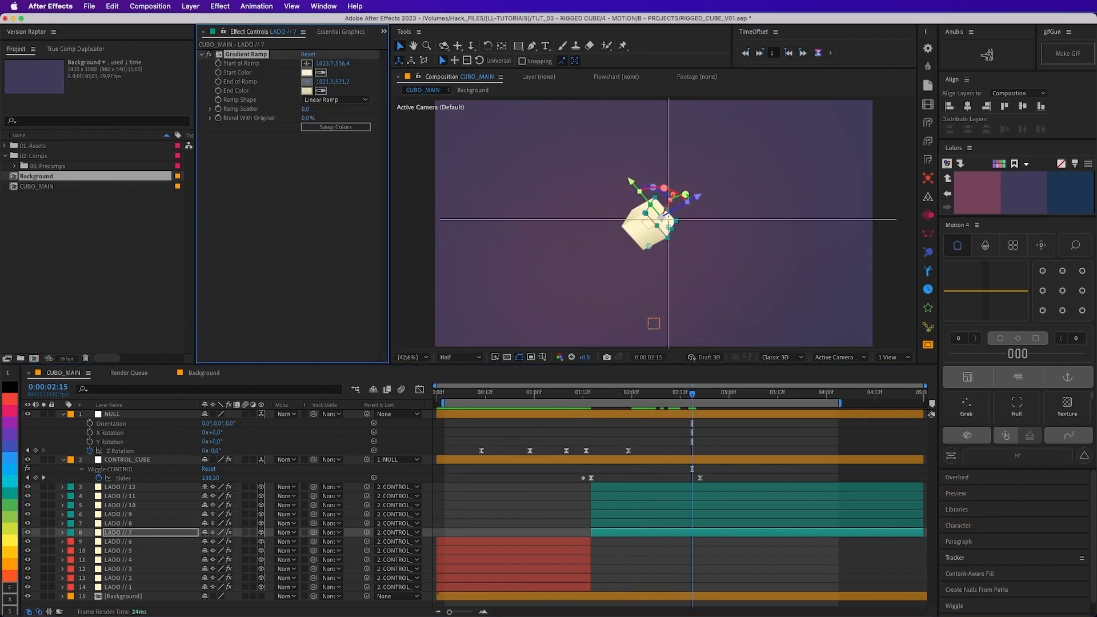
{"action": "left_click", "coordinate": [651, 221]}
{"action": "left_click", "coordinate": [702, 437]}
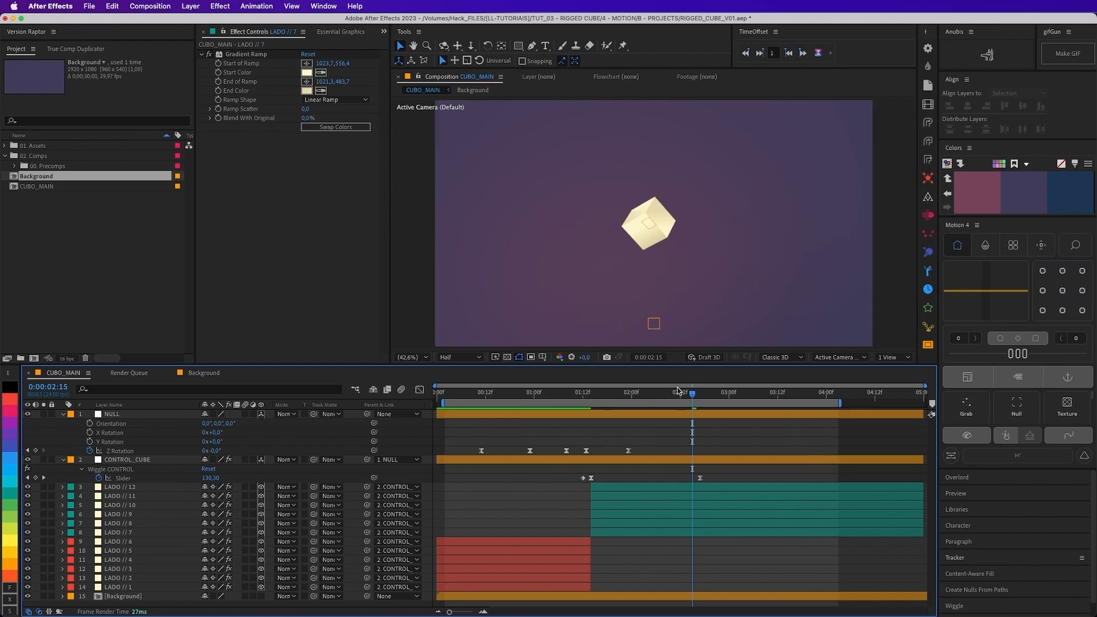
Step: Preview the animation from the start and check the cube's swing around 0:00:01:05
{"action": "left_click_drag", "start_coordinate": [678, 391], "coordinate": [486, 393]}
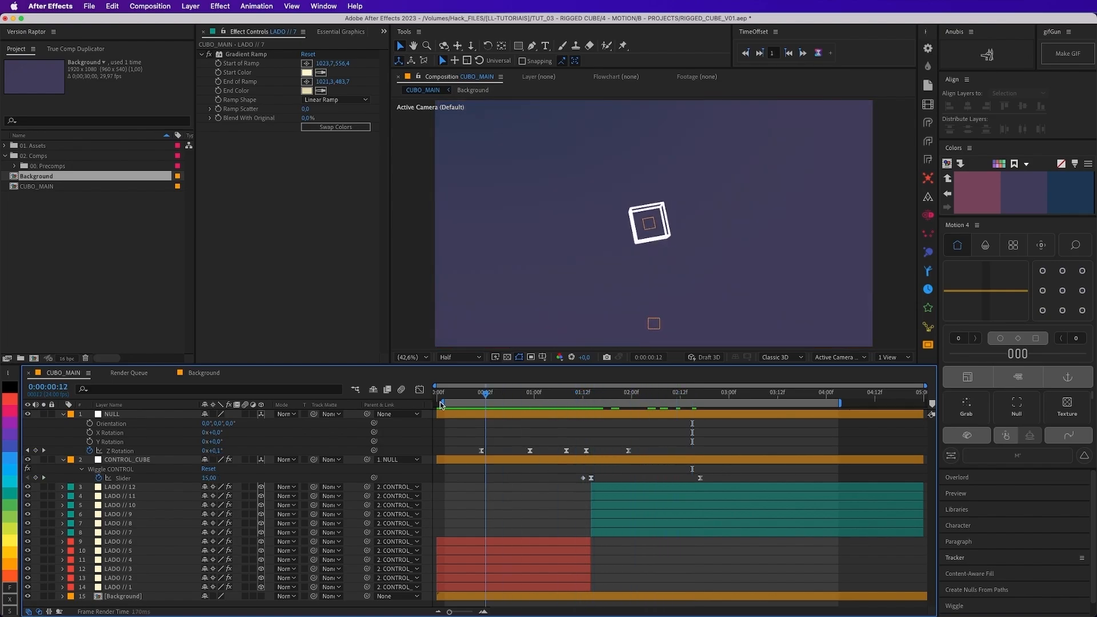
{"action": "key", "text": "space"}
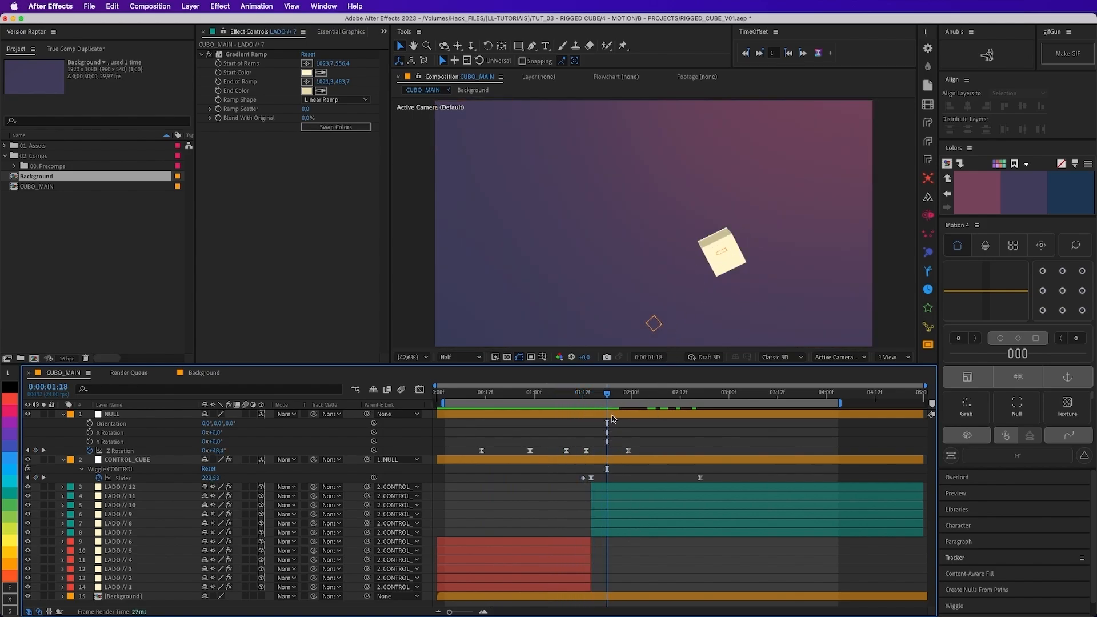
{"action": "left_click_drag", "start_coordinate": [562, 398], "coordinate": [554, 394]}
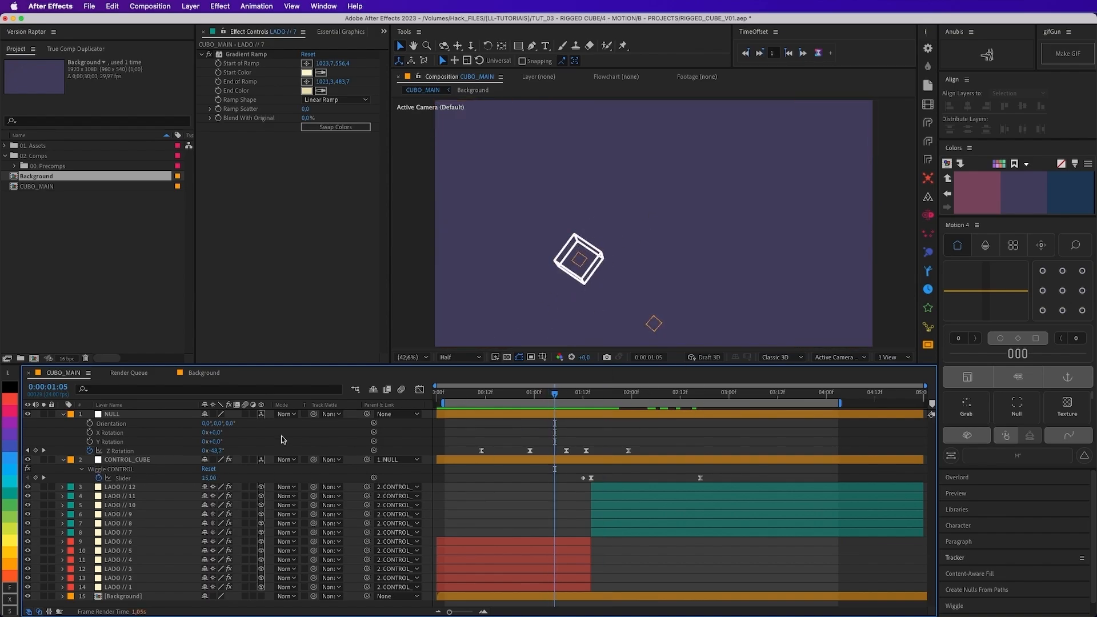
Step: Examine the NULL layer's Z Rotation curve and its peak keyframe's handles in the Graph Editor
{"action": "left_click", "coordinate": [122, 451]}
{"action": "left_click", "coordinate": [419, 390]}
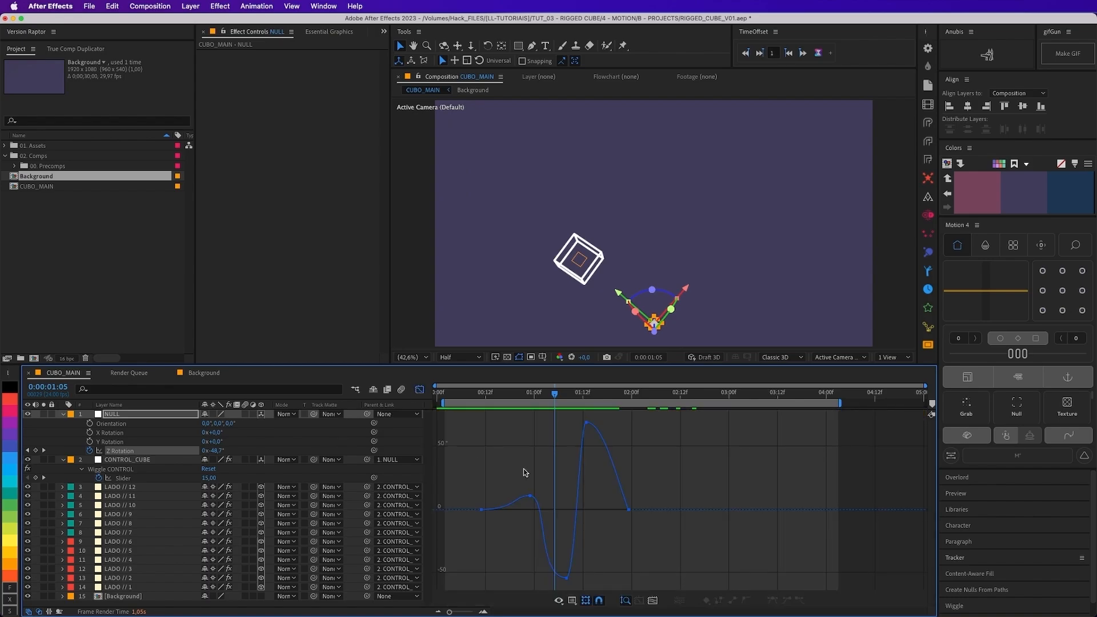
{"action": "left_click_drag", "start_coordinate": [596, 432], "coordinate": [596, 432]}
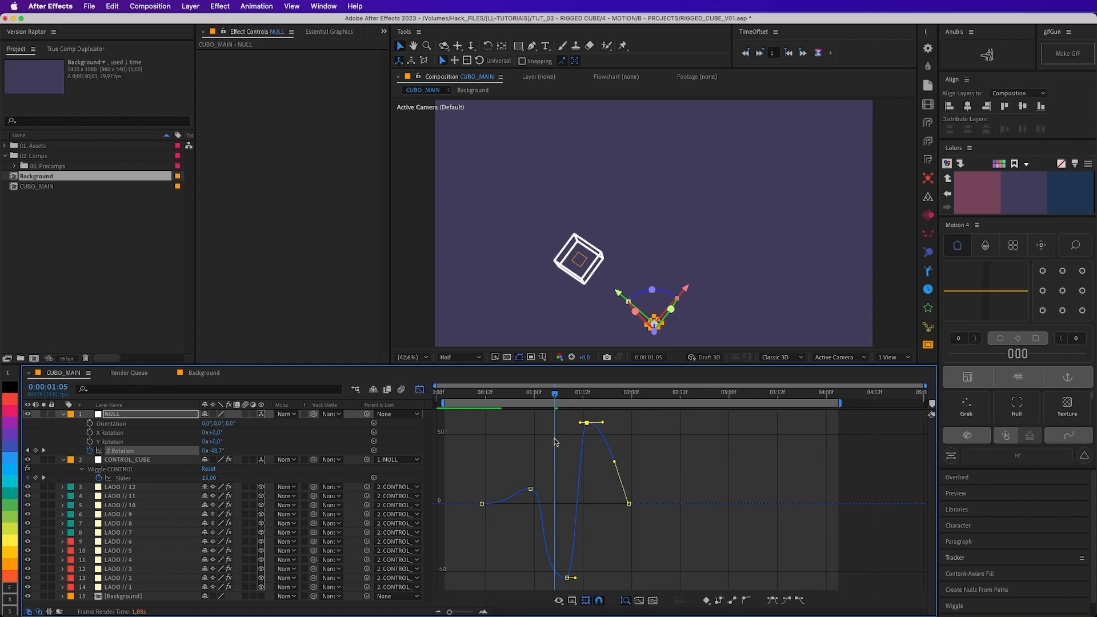
{"action": "left_click", "coordinate": [420, 390]}
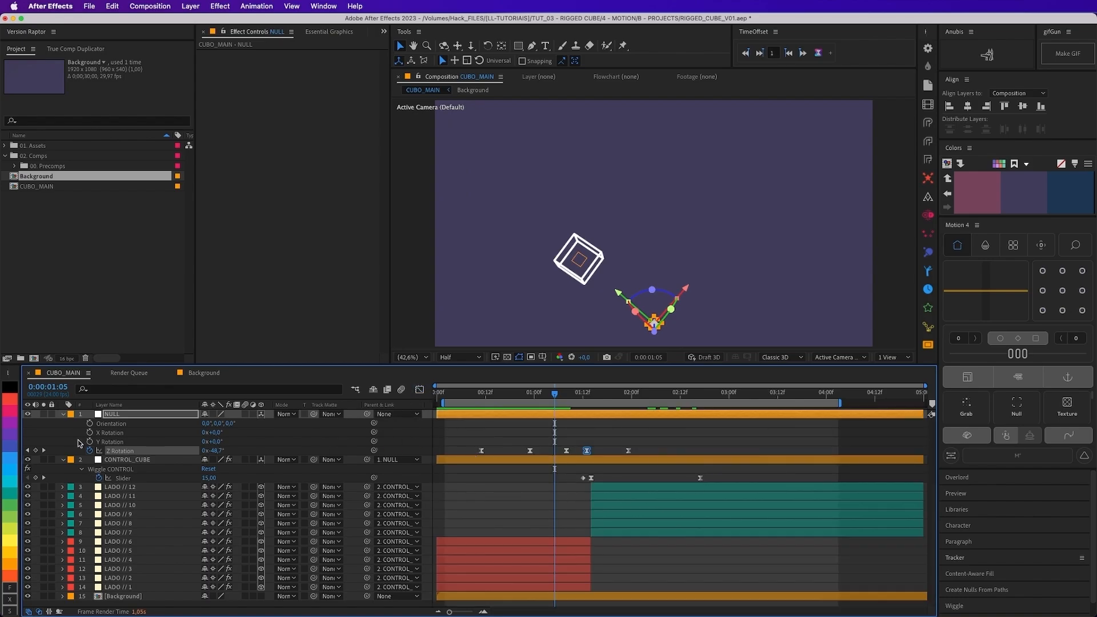
Step: Rename the NULL layer as CONTROL_ROTATION
{"action": "left_click", "coordinate": [611, 446]}
{"action": "left_click", "coordinate": [126, 417]}
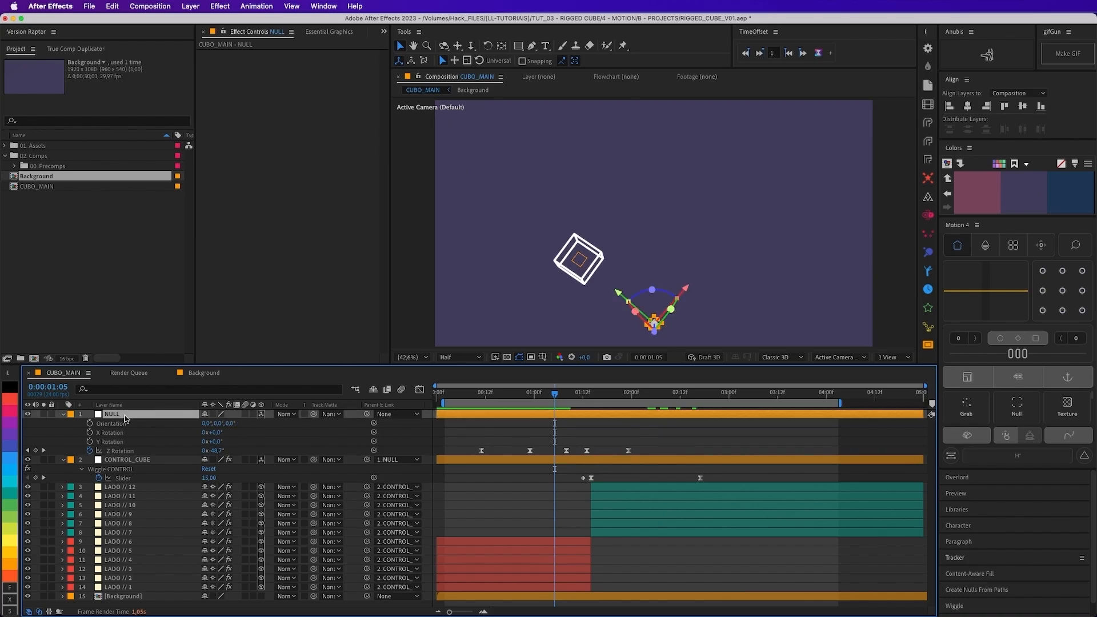
{"action": "key", "text": "Return"}
{"action": "type", "text": "CONTR"}
{"action": "key", "text": "BackSpace"}
{"action": "key", "text": "BackSpace"}
{"action": "type", "text": "NT"}
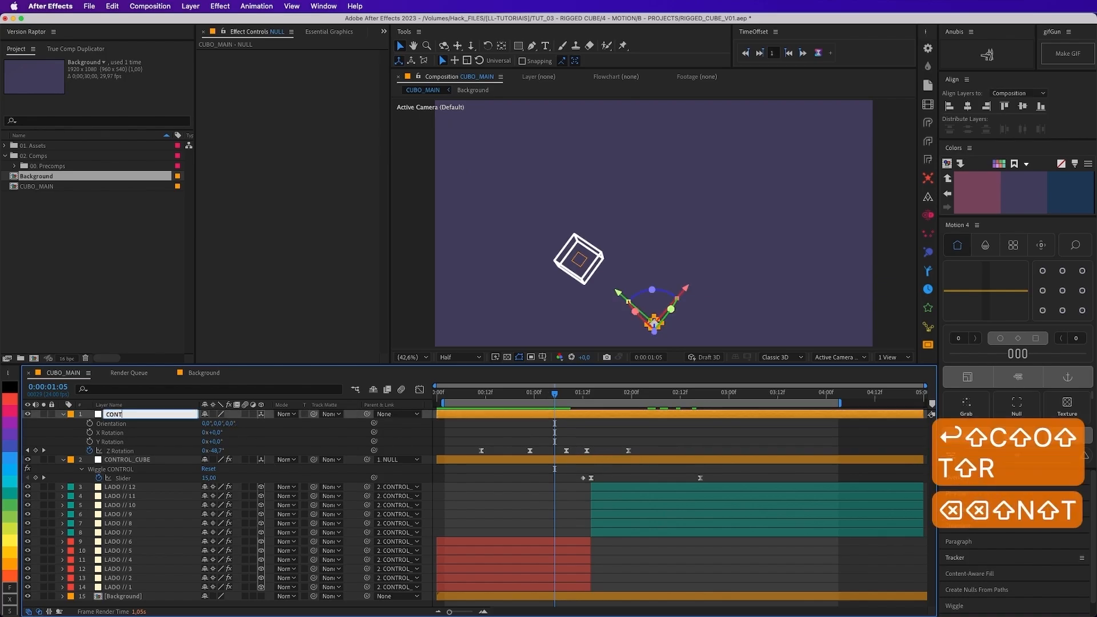
{"action": "type", "text": "ROL_ROTATI"}
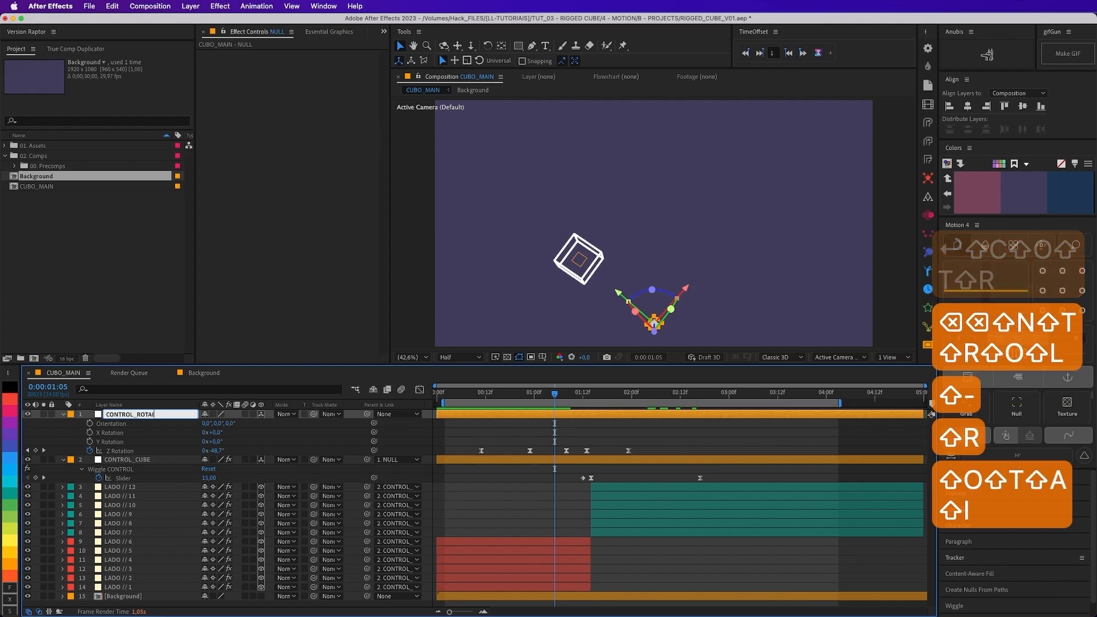
{"action": "key", "text": "shift+BackSpace"}
{"action": "type", "text": "TION"}
{"action": "key", "text": "Return"}
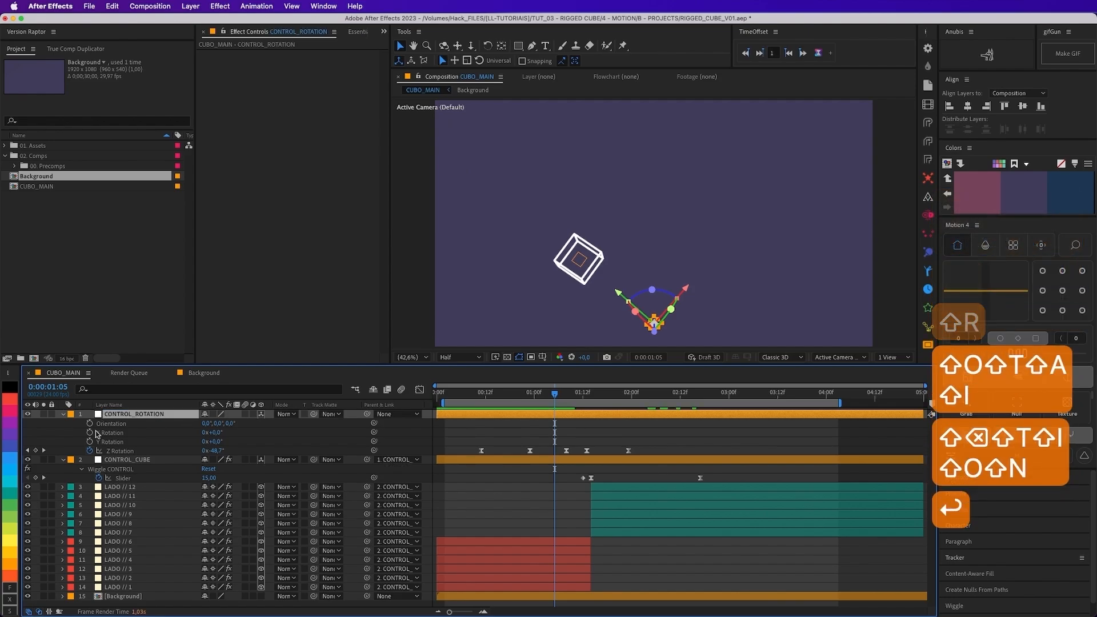
Step: Reveal only the keyframed properties of CONTROL_ROTATION and preview the cube's swing and its switch to filled sides
{"action": "key", "text": "u"}
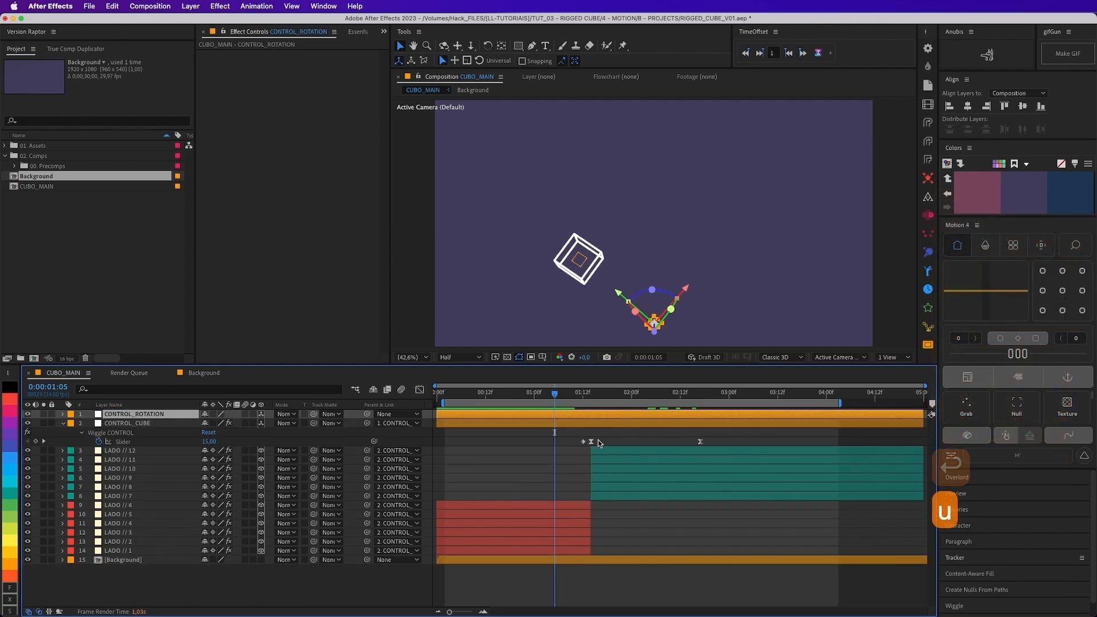
{"action": "key", "text": "u"}
{"action": "left_click_drag", "start_coordinate": [554, 395], "coordinate": [617, 405]}
{"action": "key", "text": "space"}
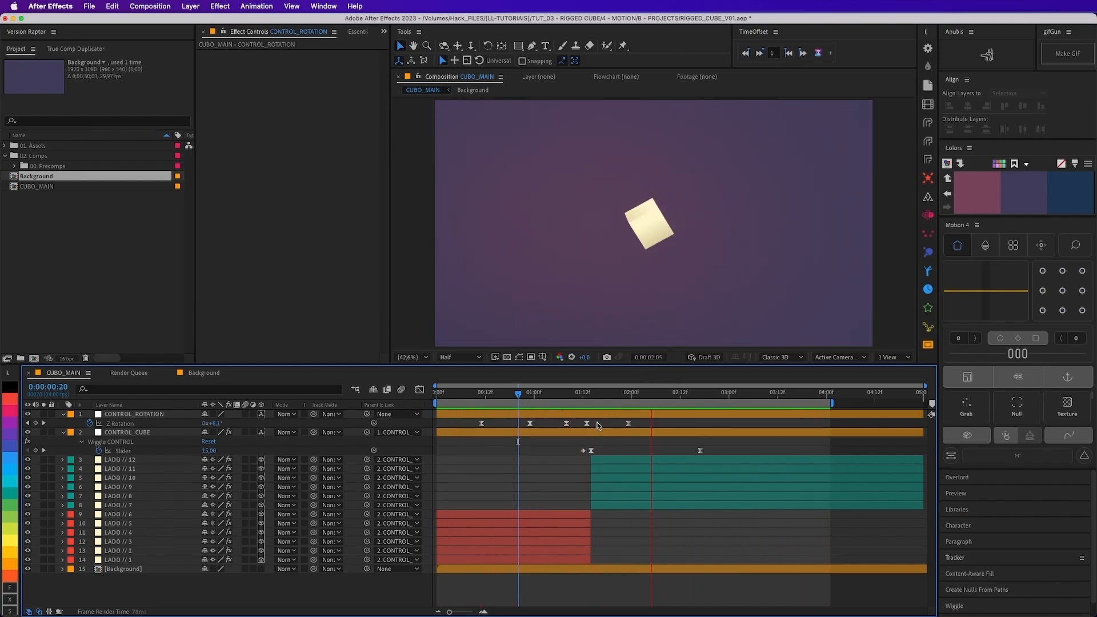
{"action": "key", "text": "space"}
{"action": "left_click", "coordinate": [607, 461]}
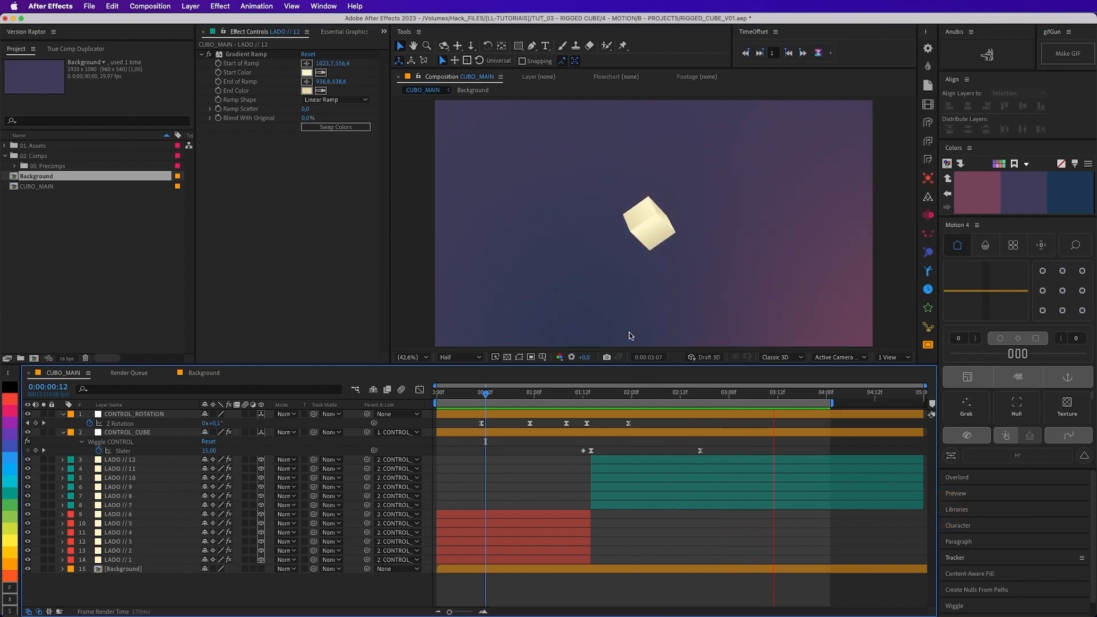
{"action": "key", "text": "space"}
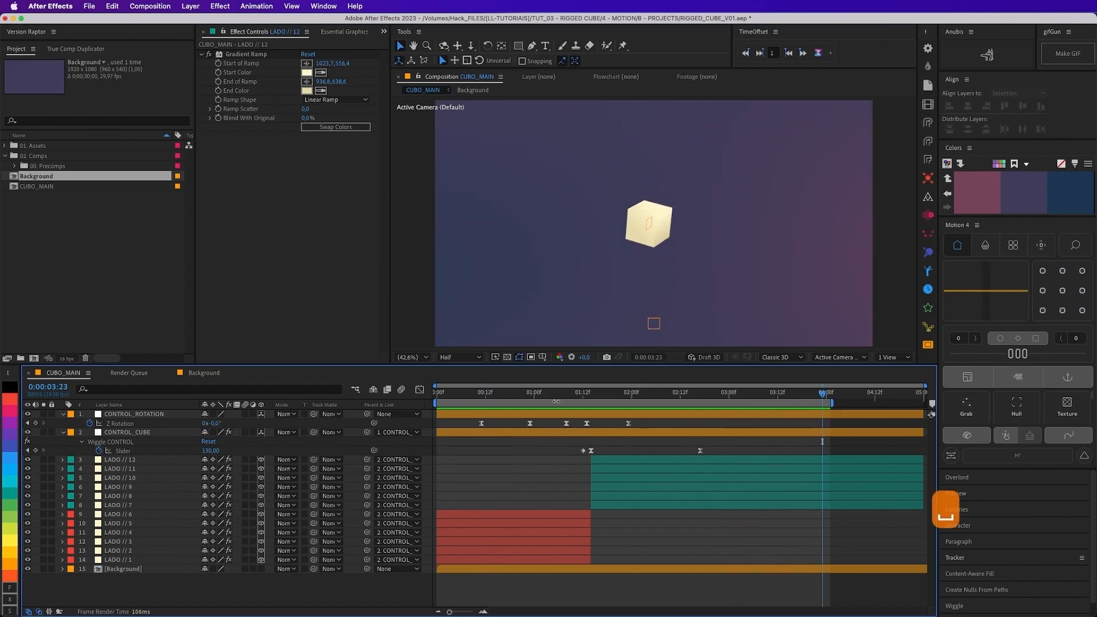
{"action": "key", "text": "space"}
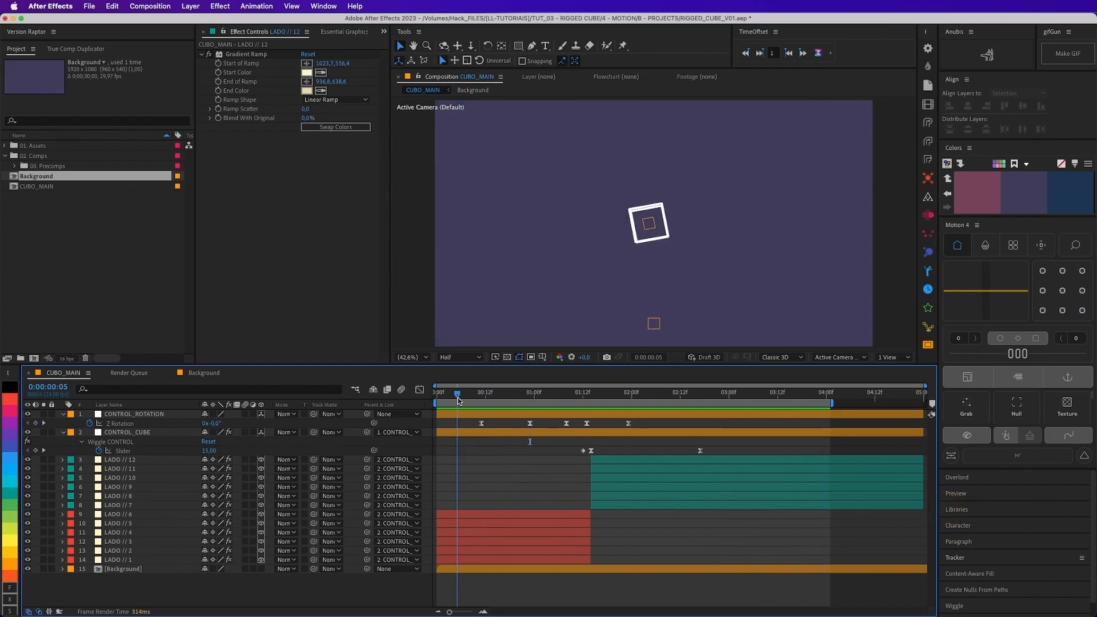
Step: Start keyframing CONTROL_CUBE's Scale at its current size and move that keyframe to about 0:00:00:17
{"action": "left_click", "coordinate": [486, 394]}
{"action": "key", "text": "s"}
{"action": "left_click_drag", "start_coordinate": [483, 395], "coordinate": [516, 394]}
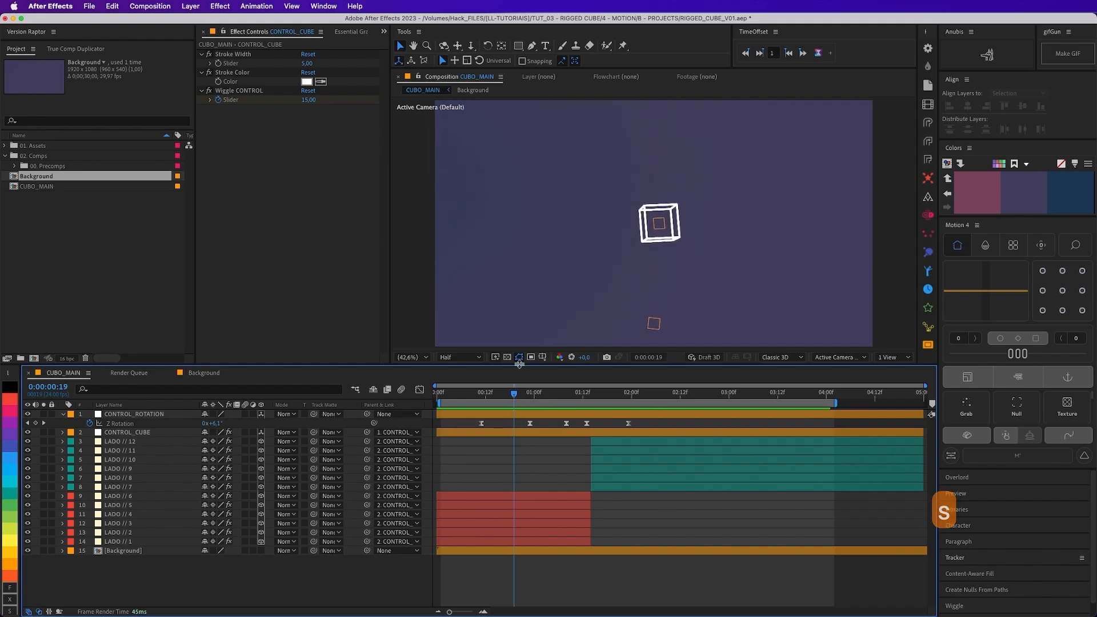
{"action": "left_click", "coordinate": [161, 432]}
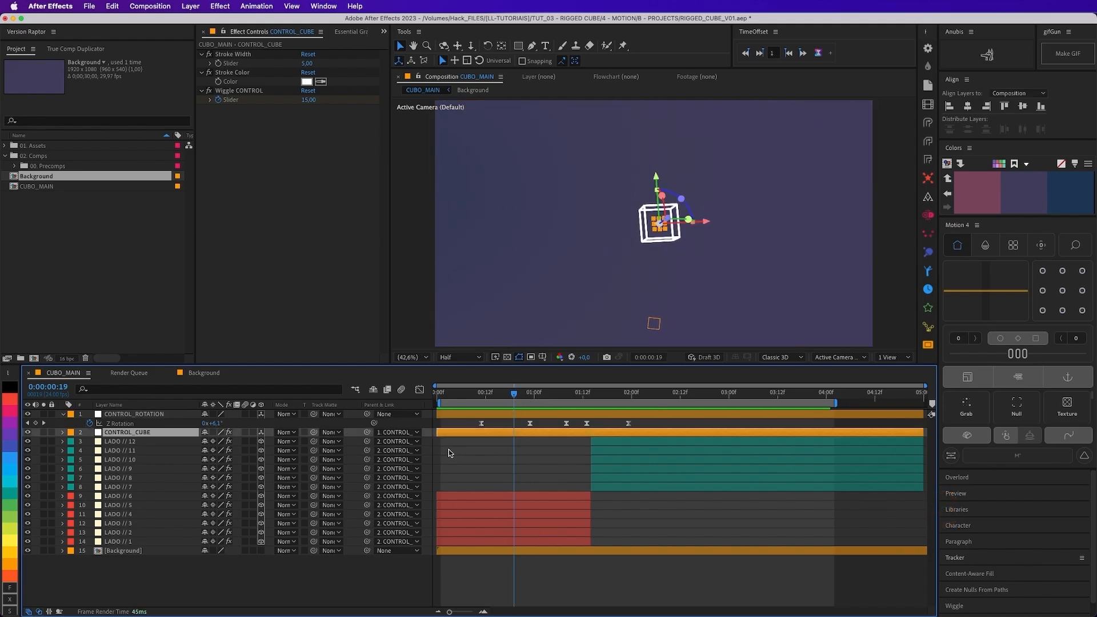
{"action": "key", "text": "s"}
{"action": "left_click_drag", "start_coordinate": [508, 396], "coordinate": [462, 404]}
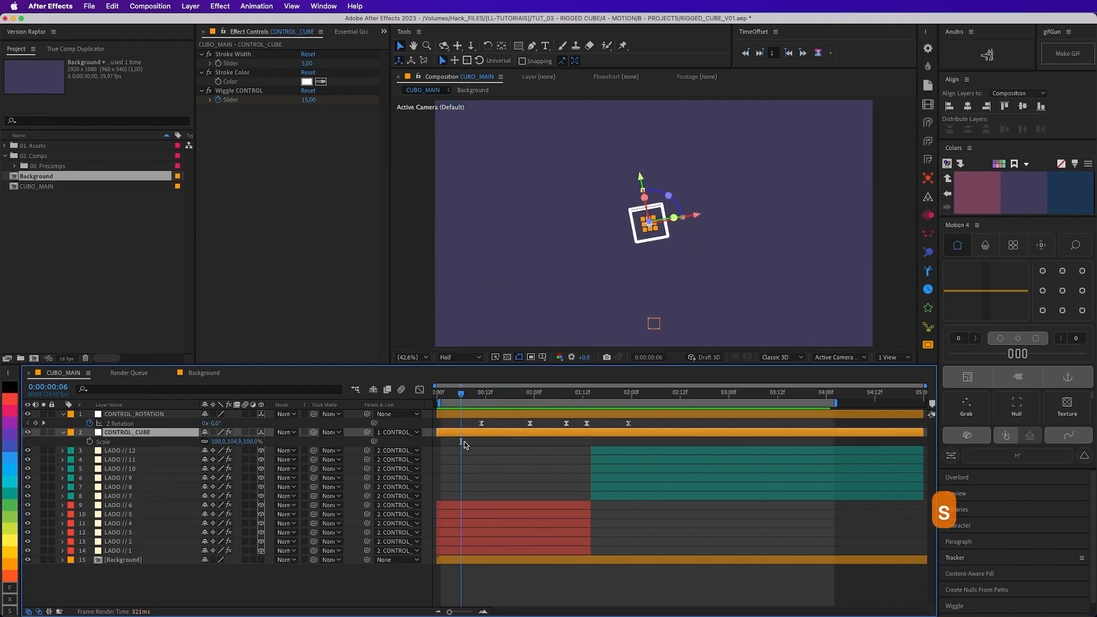
{"action": "left_click", "coordinate": [90, 442]}
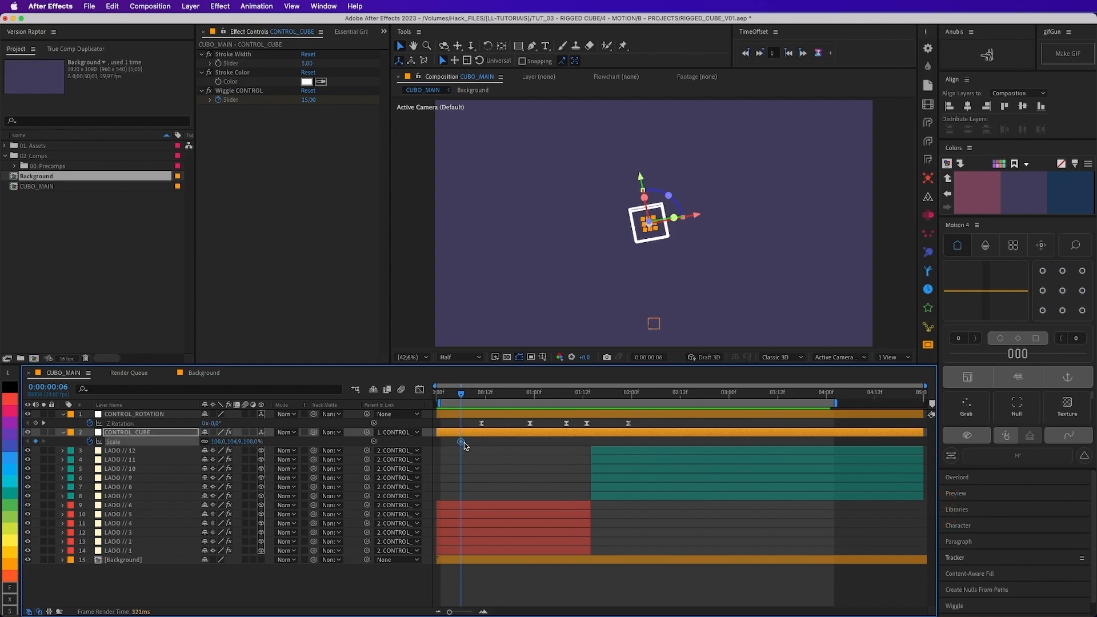
{"action": "left_click_drag", "start_coordinate": [464, 444], "coordinate": [508, 443]}
Step: At 0:00:00:06, try a proportional CONTROL_CUBE Scale of 120%, then raise it to 140%
{"action": "type", "text": "120"}
{"action": "key", "text": "Return"}
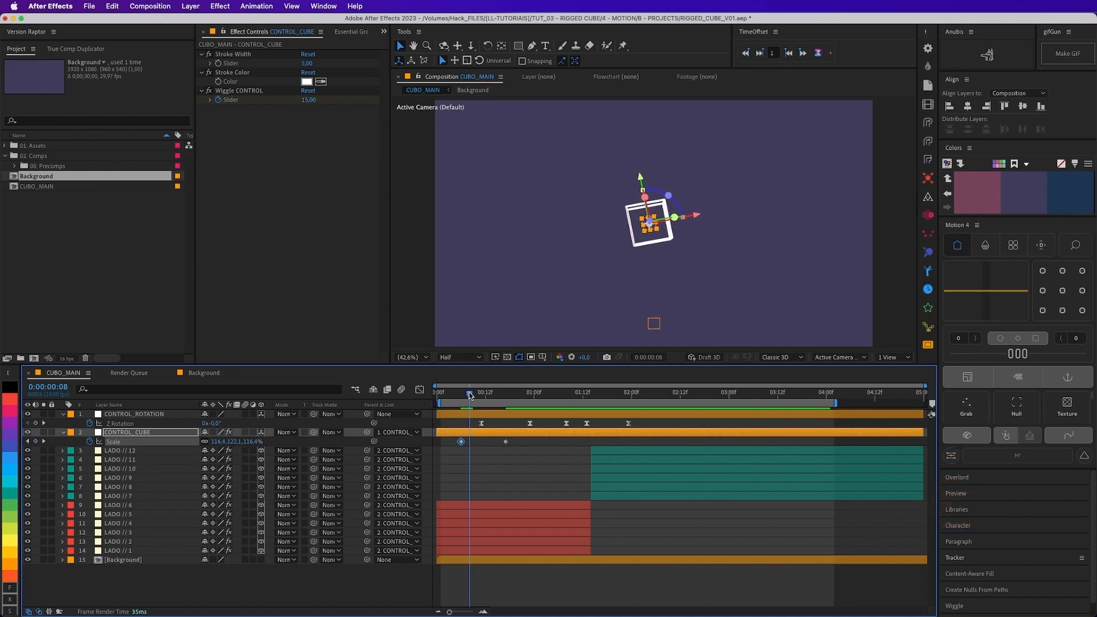
{"action": "mouse_move", "coordinate": [461, 393]}
{"action": "left_mouse_down"}
{"action": "mouse_move", "coordinate": [507, 399]}
{"action": "mouse_move", "coordinate": [453, 423]}
{"action": "mouse_move", "coordinate": [465, 394]}
{"action": "left_mouse_up"}
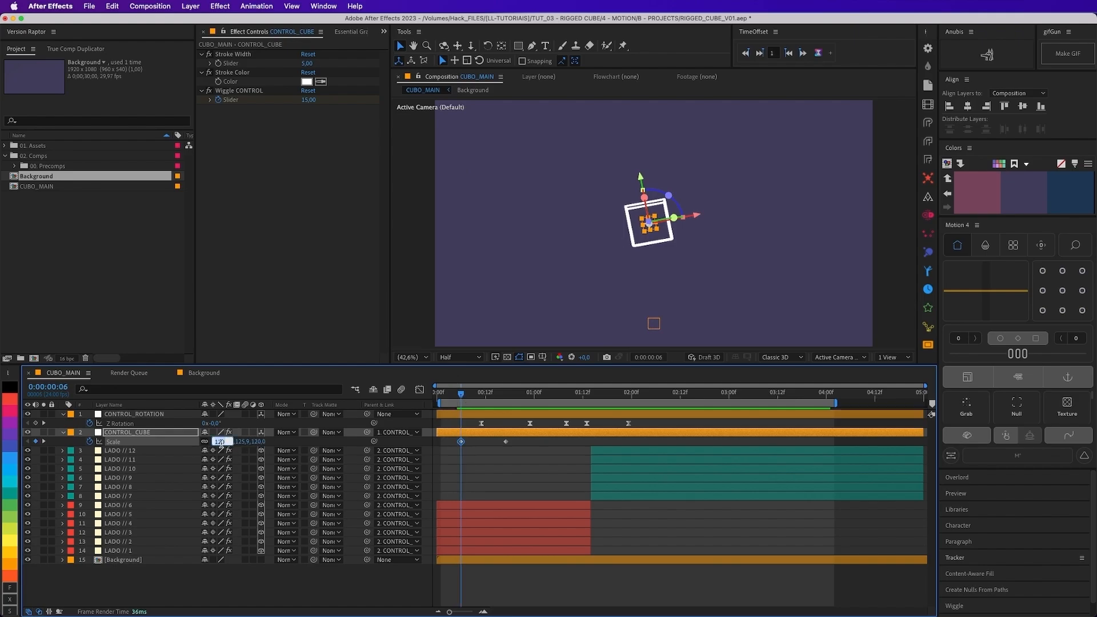
{"action": "type", "text": "40"}
{"action": "key", "text": "Return"}
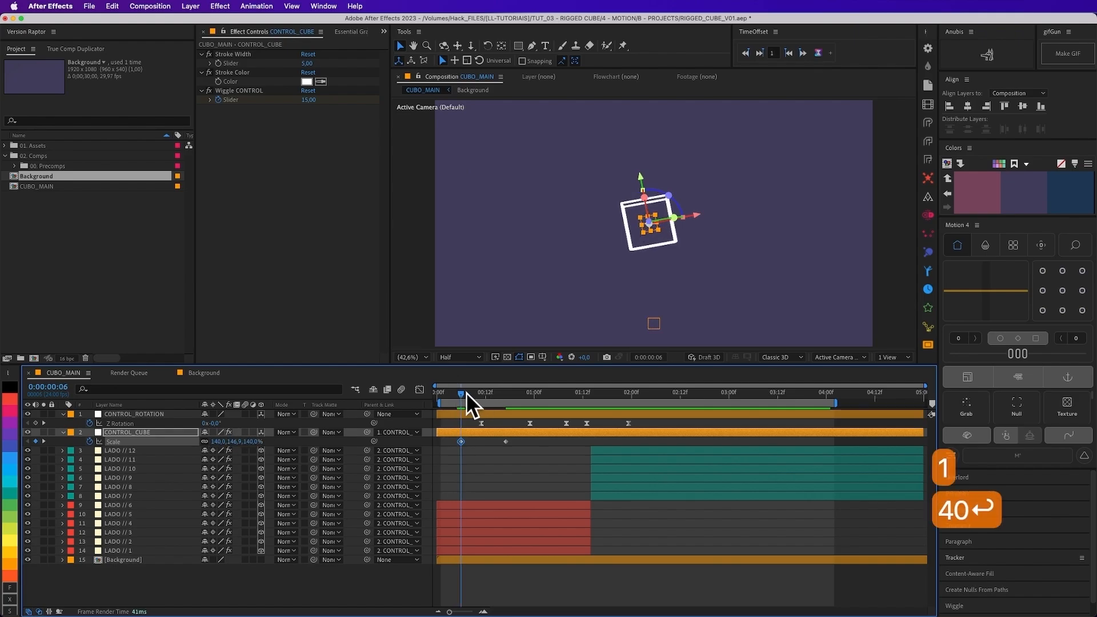
Step: Move CONTROL_CUBE's 140% Scale keyframe to about 0:00:00:01
{"action": "left_click", "coordinate": [482, 392]}
{"action": "left_click", "coordinate": [464, 446]}
{"action": "left_click_drag", "start_coordinate": [464, 442], "coordinate": [441, 441]}
Step: Copy CONTROL_CUBE's second Scale keyframe and paste it at 0:00:01:20
{"action": "left_click_drag", "start_coordinate": [477, 394], "coordinate": [616, 413]}
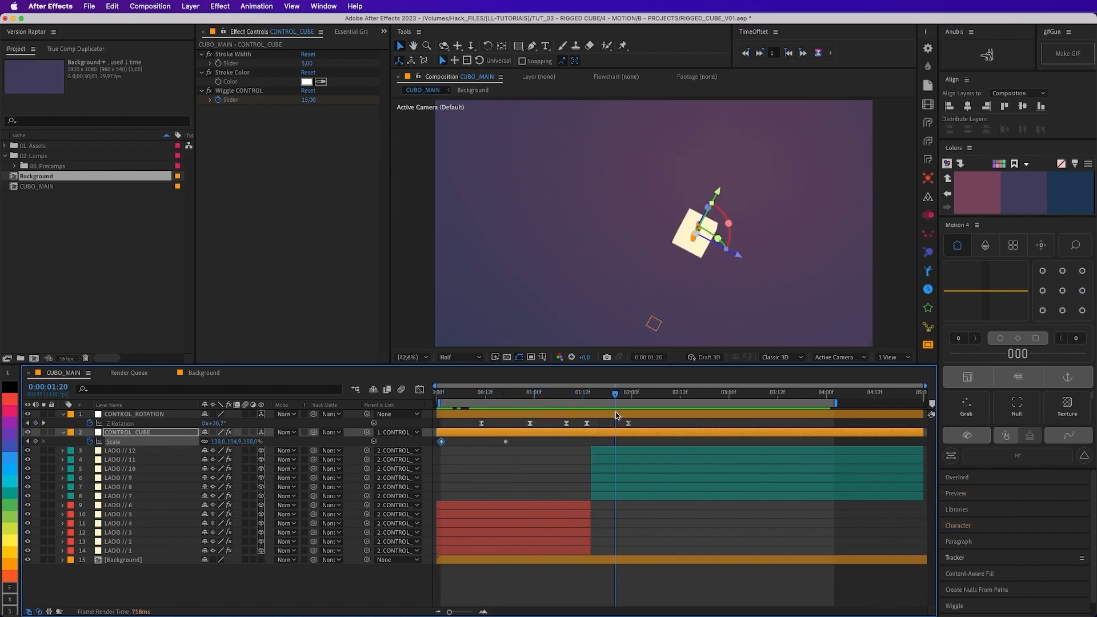
{"action": "left_click", "coordinate": [506, 441]}
{"action": "key", "text": "cmd+c"}
{"action": "key", "text": "cmd+v"}
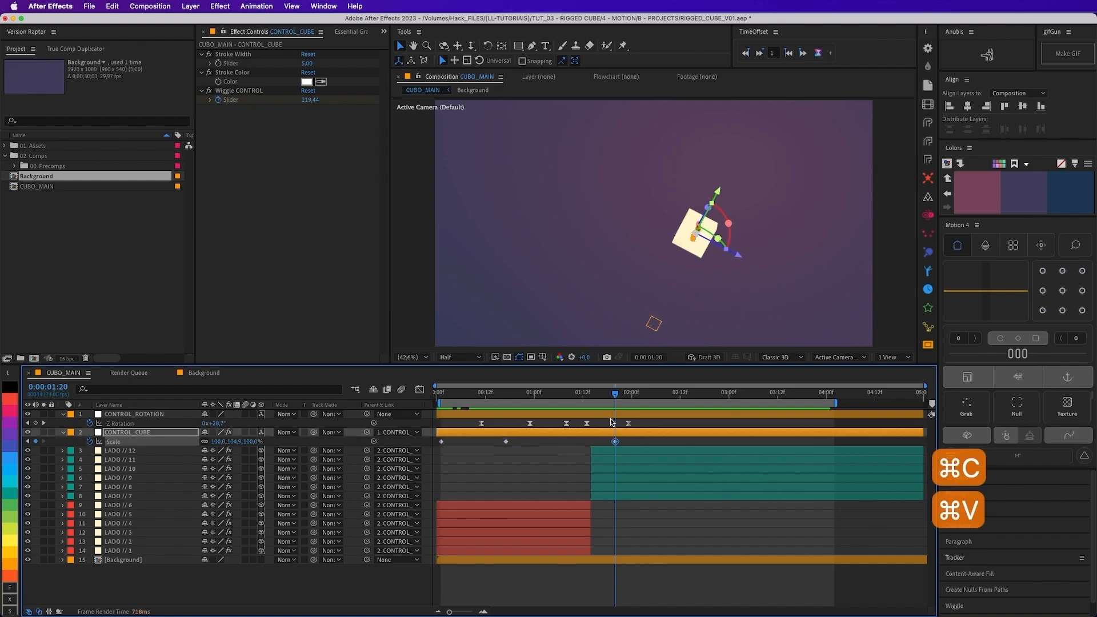
Step: At 0:00:02:14, set CONTROL_CUBE's Scale to 140% proportionally and move that keyframe to about 0:00:02:21
{"action": "key", "text": "space"}
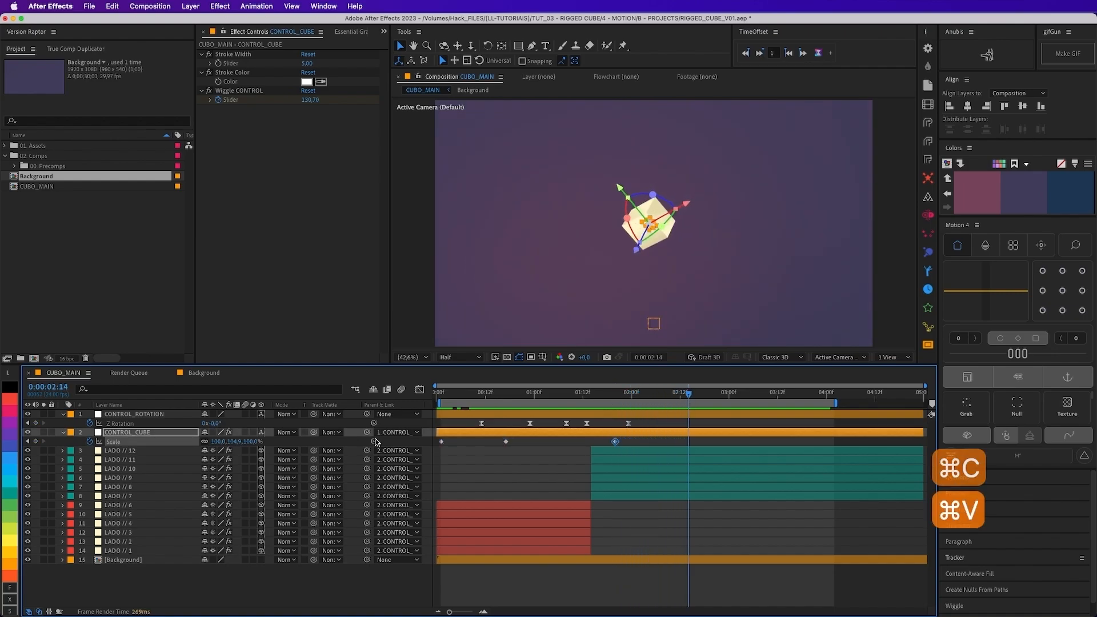
{"action": "type", "text": "140"}
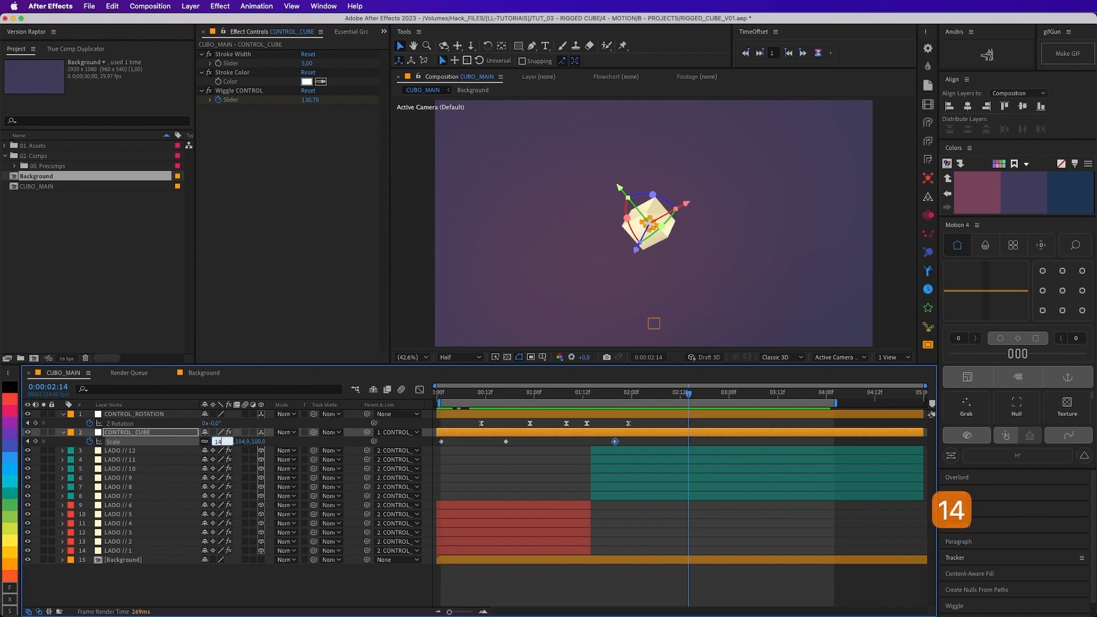
{"action": "key", "text": "Return"}
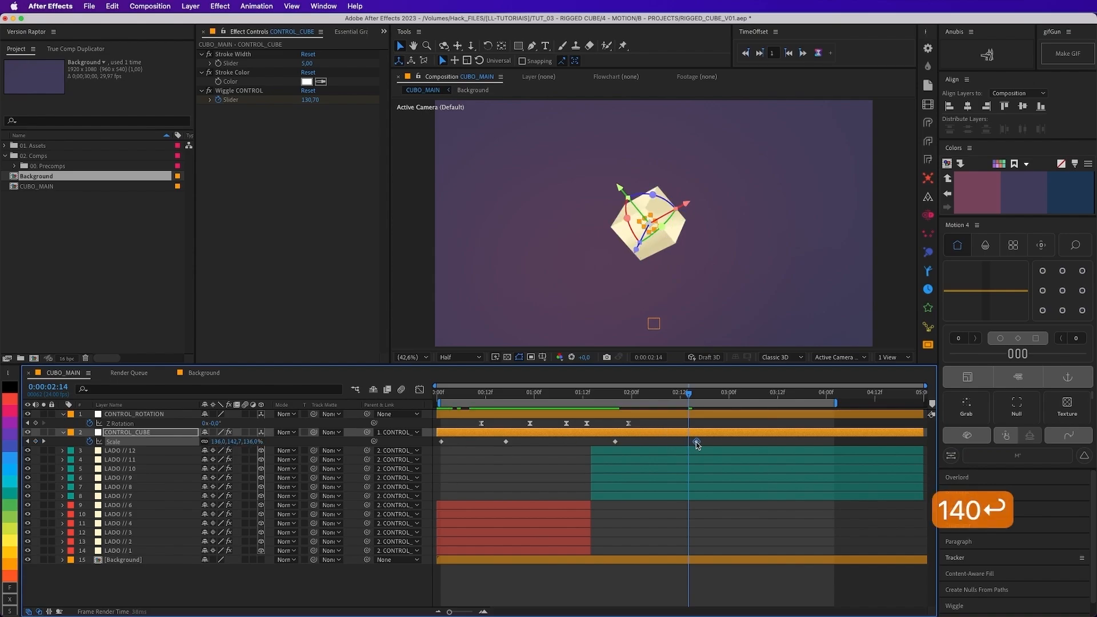
{"action": "left_click_drag", "start_coordinate": [695, 441], "coordinate": [414, 457]}
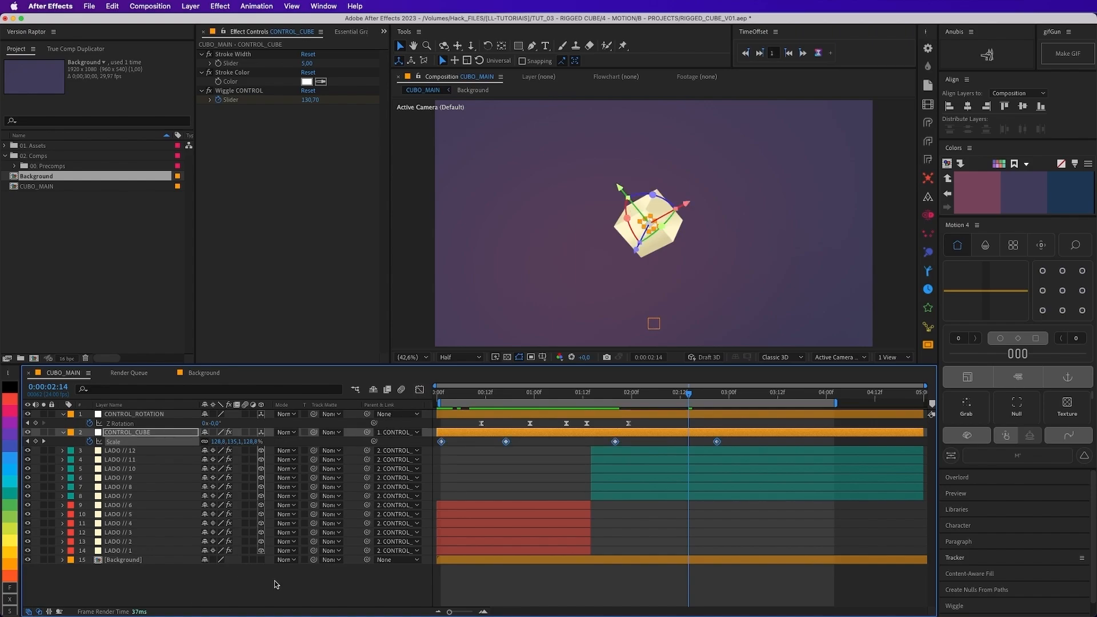
Step: Apply Easy Ease to all four of CONTROL_CUBE's Scale keyframes in the Graph Editor
{"action": "left_click", "coordinate": [276, 584]}
{"action": "left_click", "coordinate": [416, 392]}
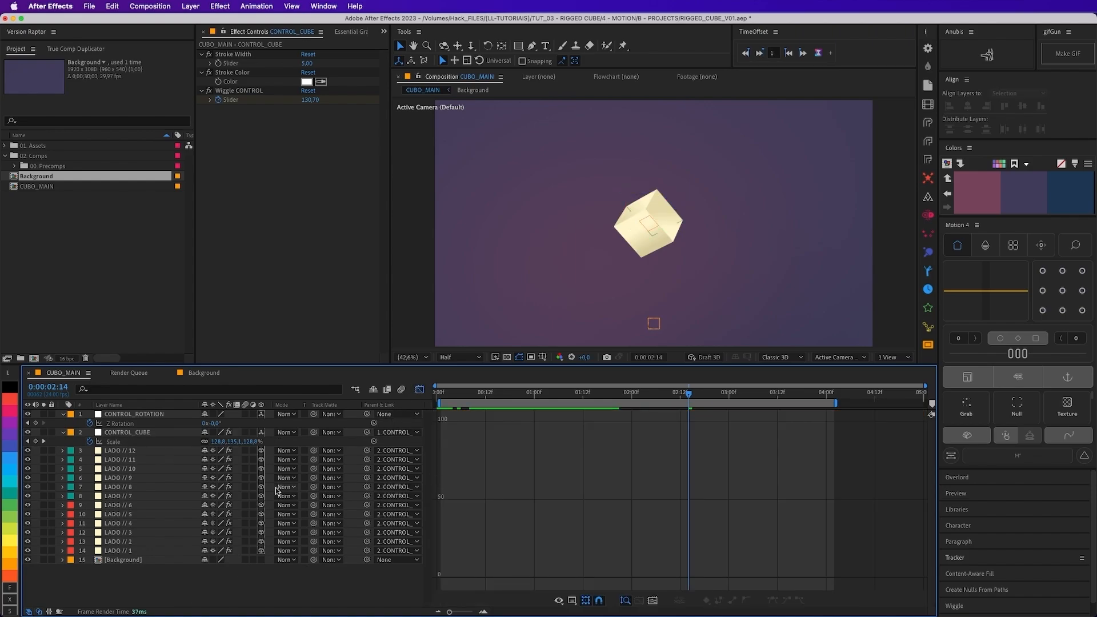
{"action": "left_click", "coordinate": [137, 441]}
{"action": "left_click_drag", "start_coordinate": [729, 412], "coordinate": [431, 590]}
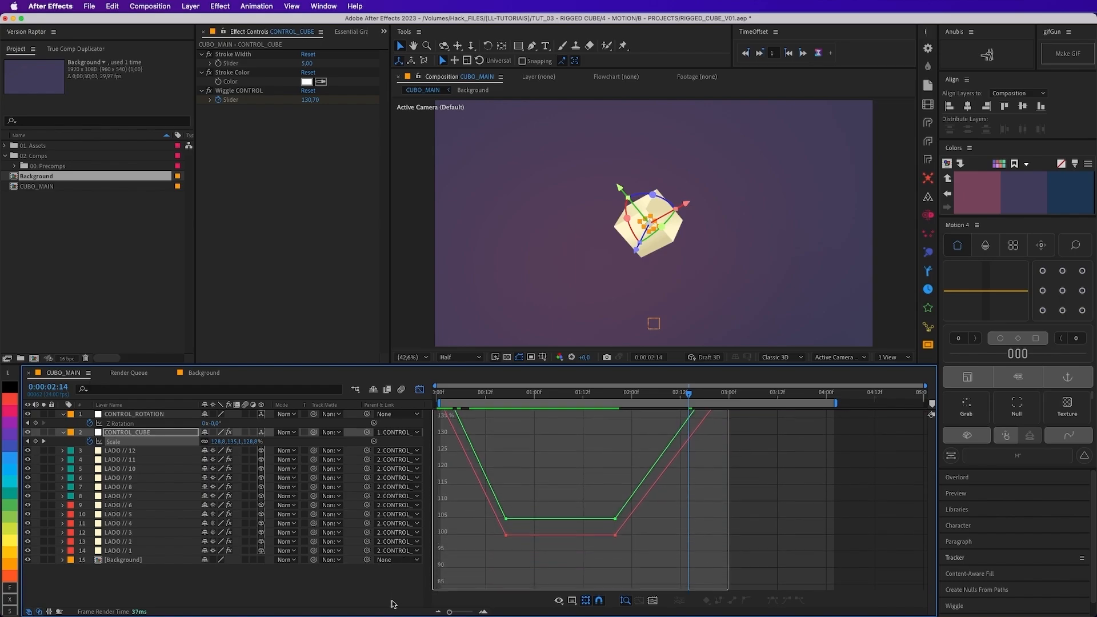
{"action": "left_click", "coordinate": [779, 601]}
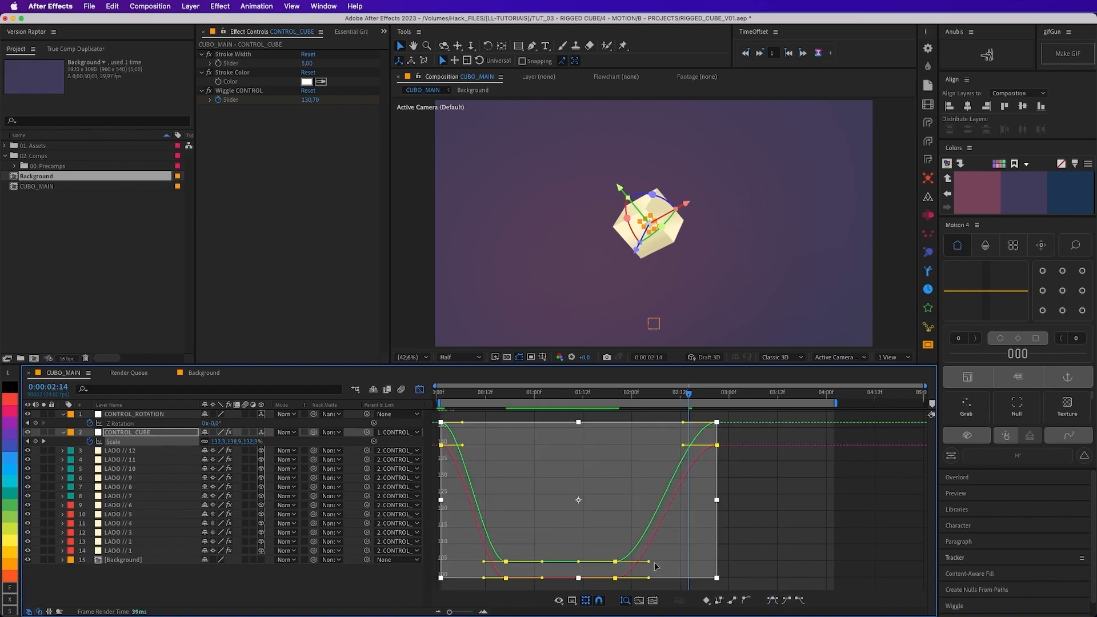
Step: Lengthen the keyframe handles on CONTROL_CUBE's Scale curves to make the shrinking and growing eases steeper
{"action": "left_click_drag", "start_coordinate": [649, 562], "coordinate": [695, 562]}
{"action": "key", "text": "super+z"}
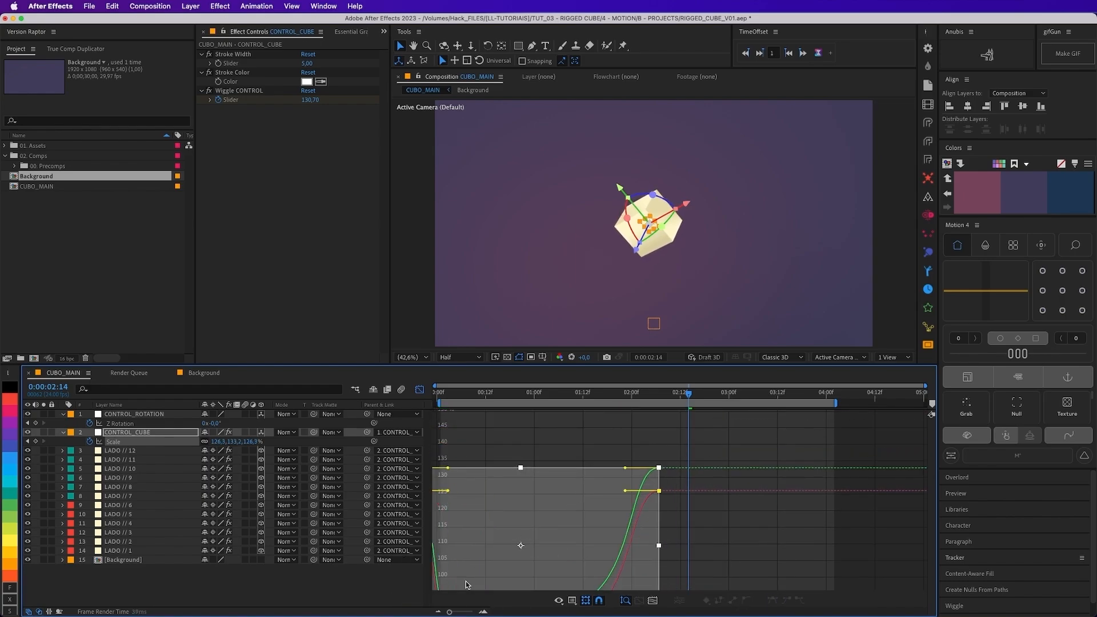
{"action": "left_click_drag", "start_coordinate": [512, 421], "coordinate": [431, 581]}
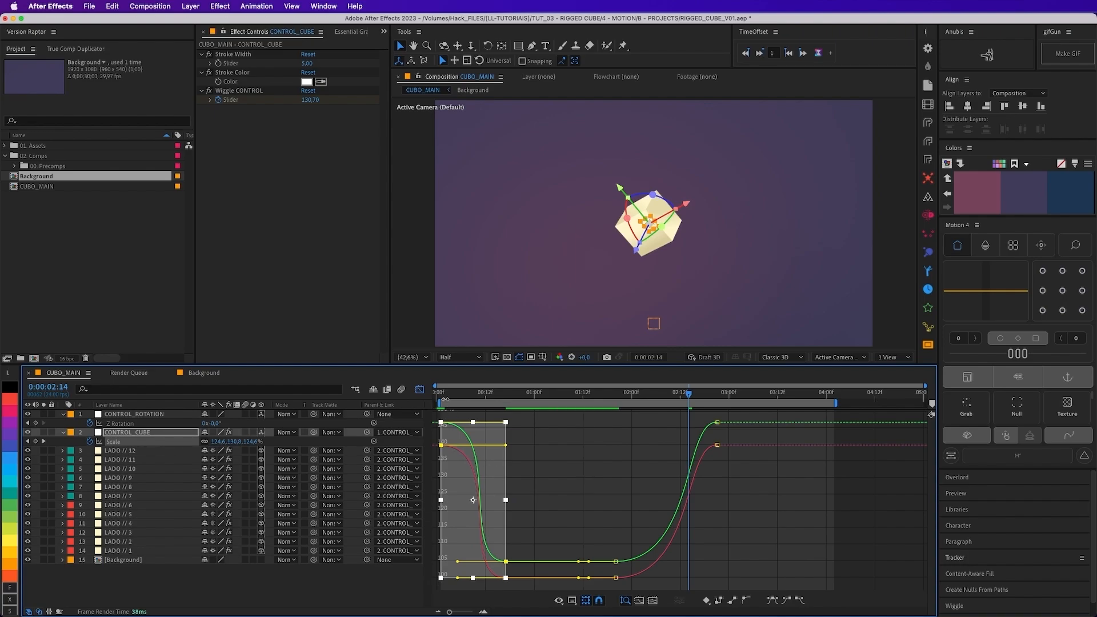
Step: Preview the eased scale animation from the start of the composition
{"action": "key", "text": "Home"}
{"action": "left_click", "coordinate": [550, 453]}
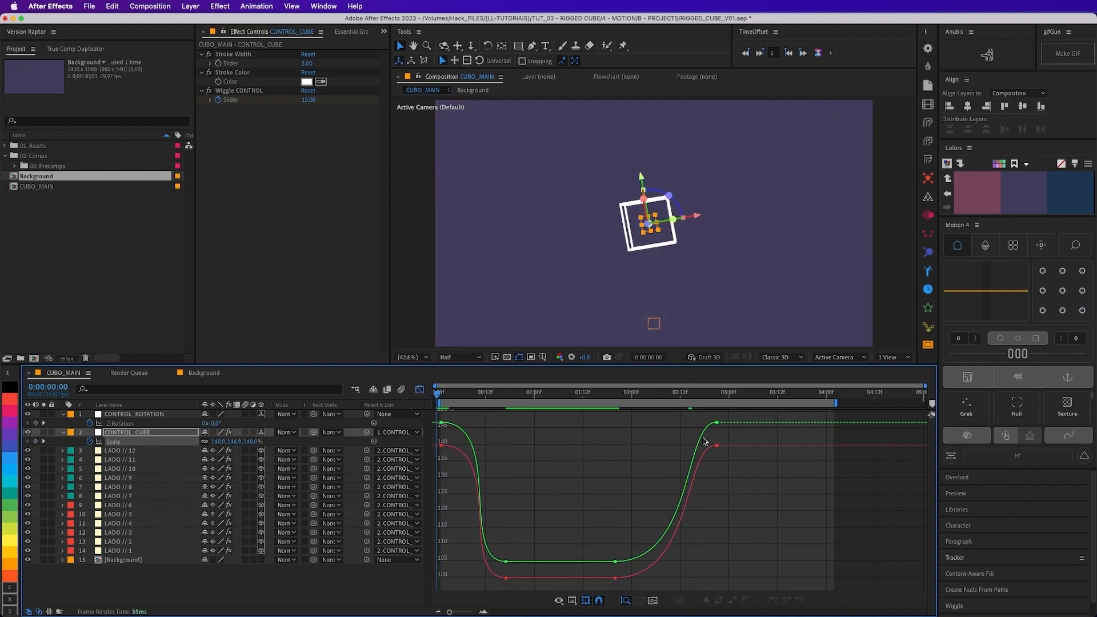
{"action": "key", "text": "space"}
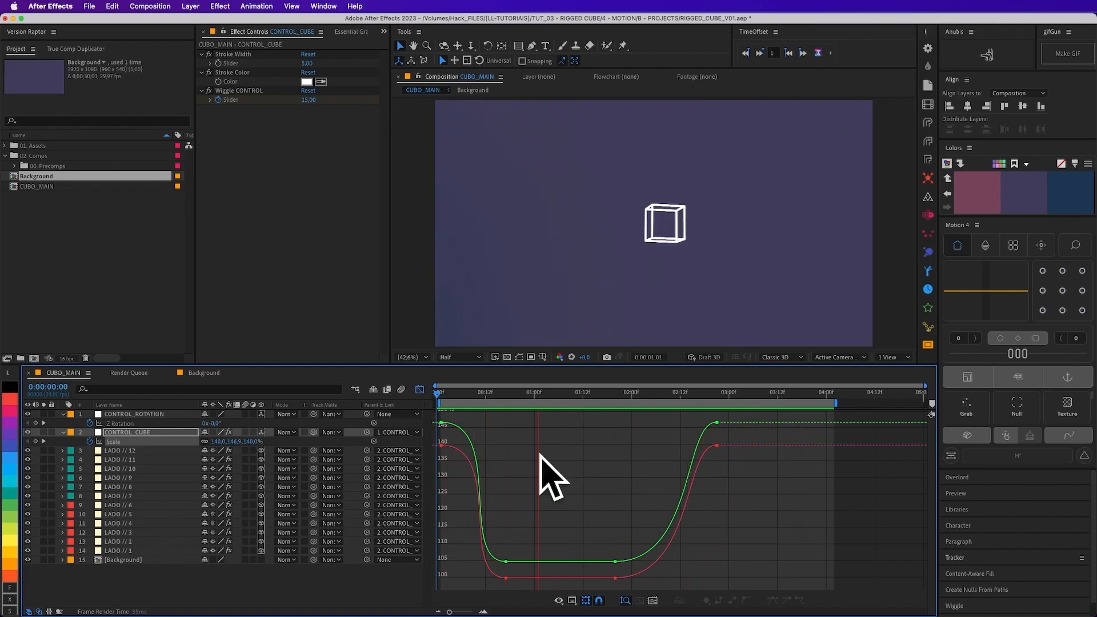
Step: Return to the layer timeline, stretch CONTROL_CUBE's Y Scale to about 482.9% at 0:00:02:21, and preview from the start
{"action": "key", "text": "shift+F3"}
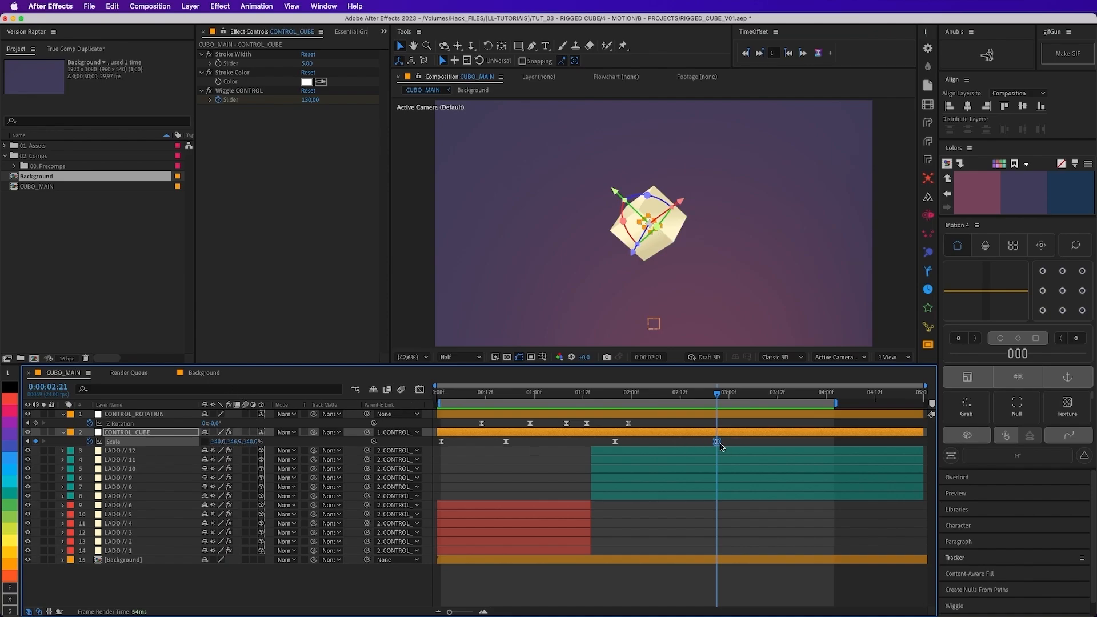
{"action": "left_click_drag", "start_coordinate": [243, 441], "coordinate": [261, 434]}
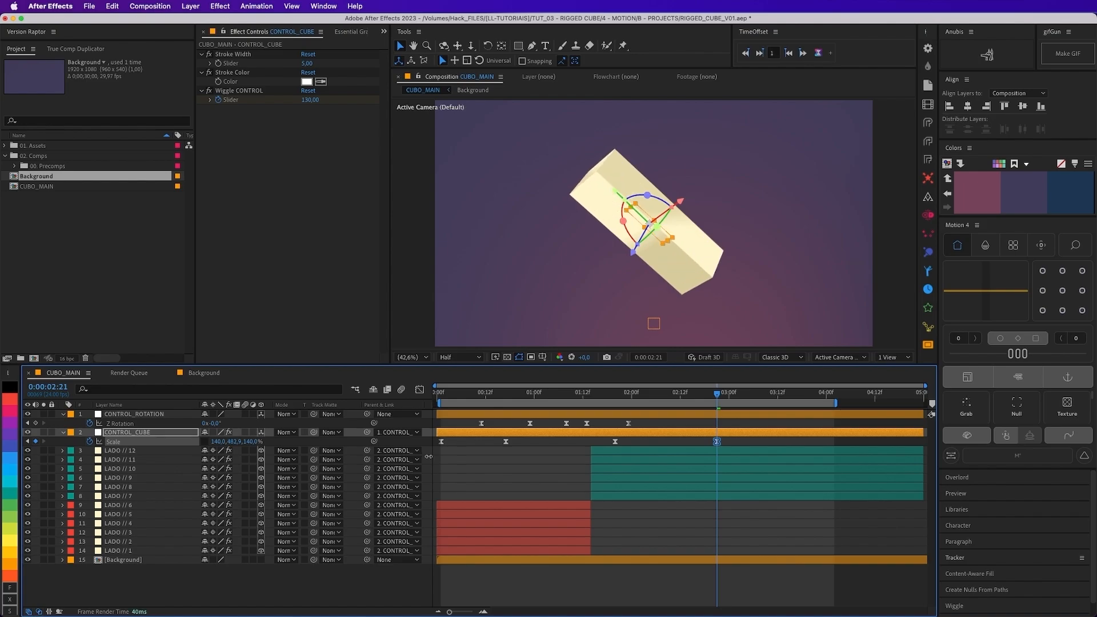
{"action": "left_click_drag", "start_coordinate": [715, 396], "coordinate": [437, 394]}
{"action": "key", "text": "space"}
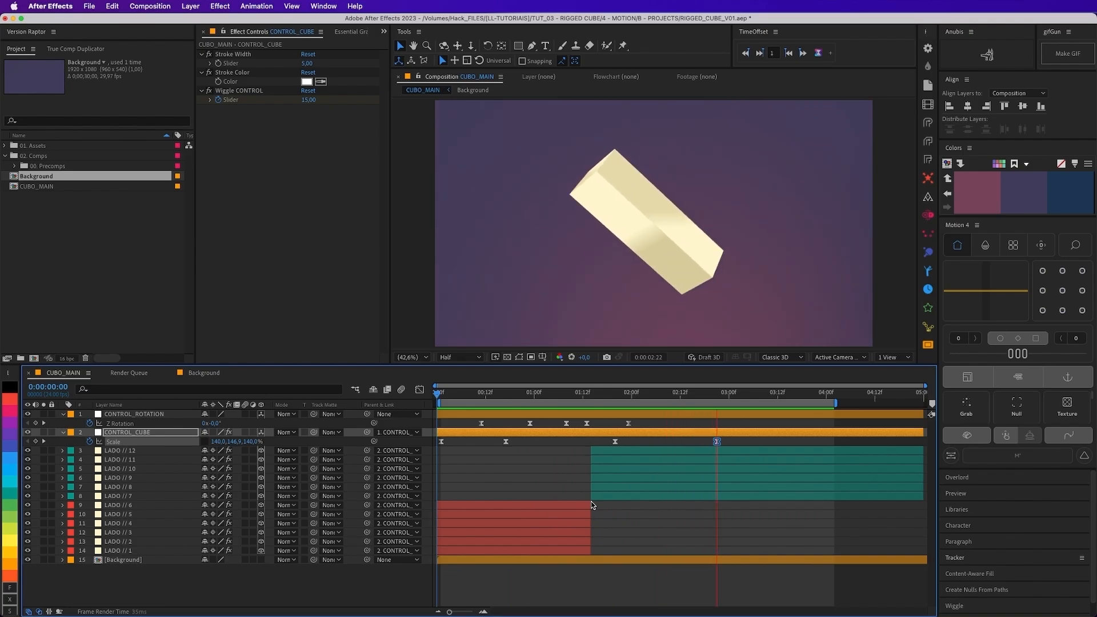
{"action": "key", "text": "space"}
Step: Extend the work area to the end of the composition and preview the stretched cube
{"action": "left_click_drag", "start_coordinate": [836, 400], "coordinate": [924, 400]}
{"action": "key", "text": "space"}
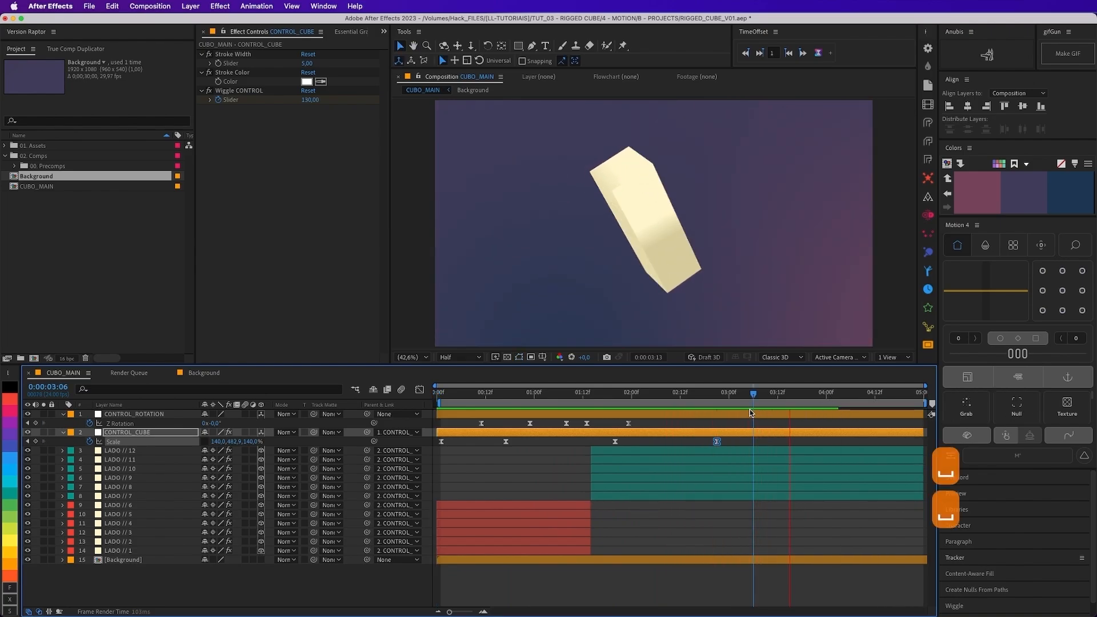
{"action": "key", "text": "space"}
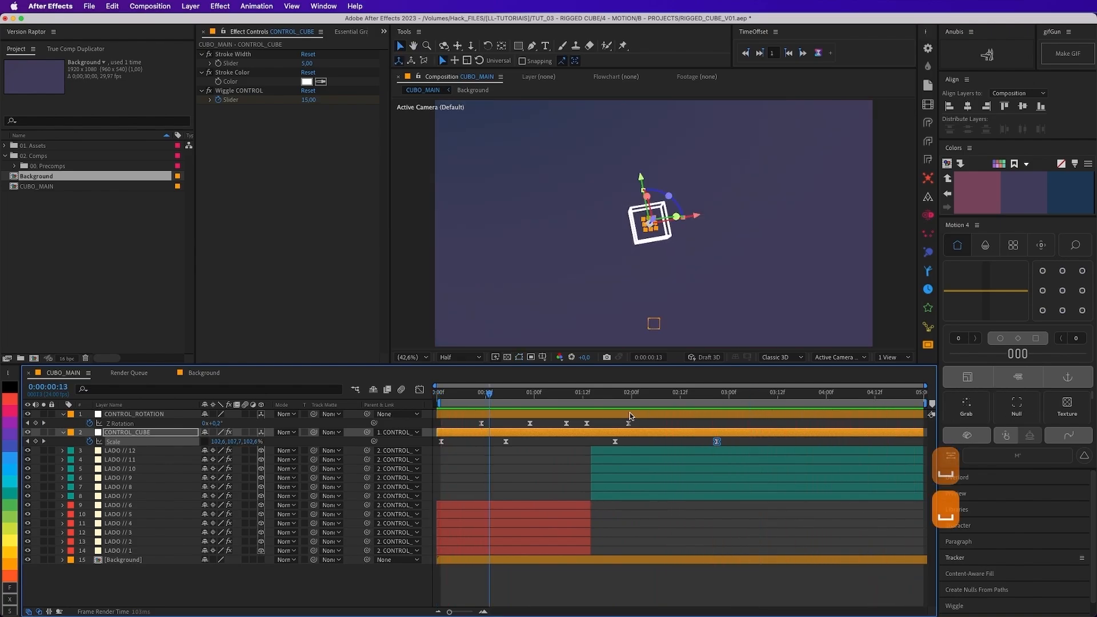
Step: Reveal CONTROL_CUBE's keyframes and copy the last Wiggle CONTROL slider keyframe to about 0:00:03:07 to hold the 130 wiggle
{"action": "left_click", "coordinate": [137, 425]}
{"action": "left_click", "coordinate": [140, 434]}
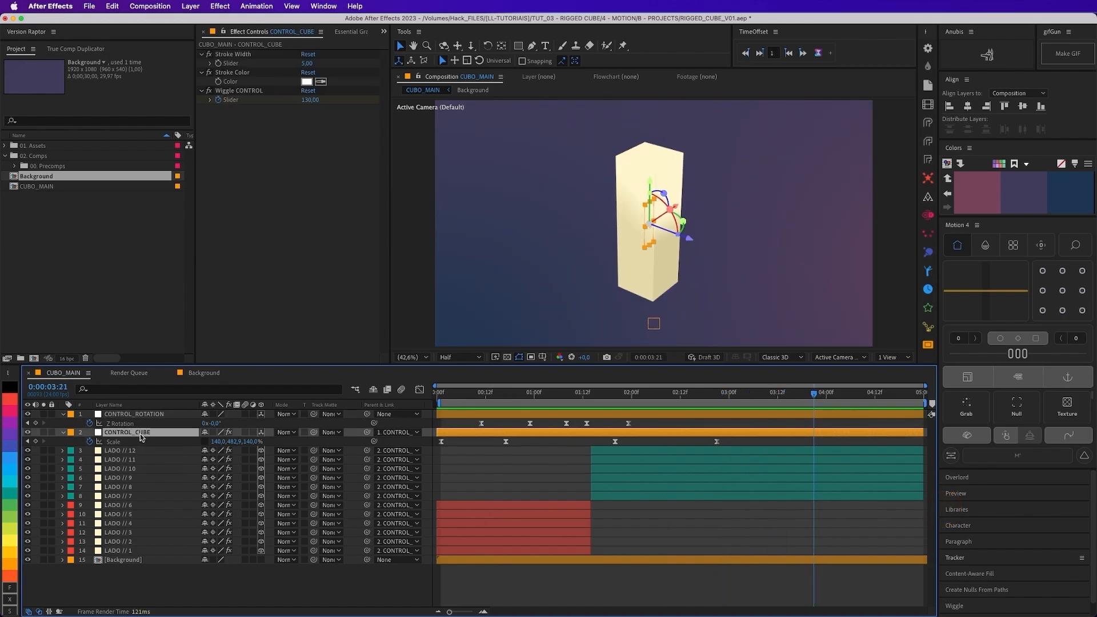
{"action": "key", "text": "u"}
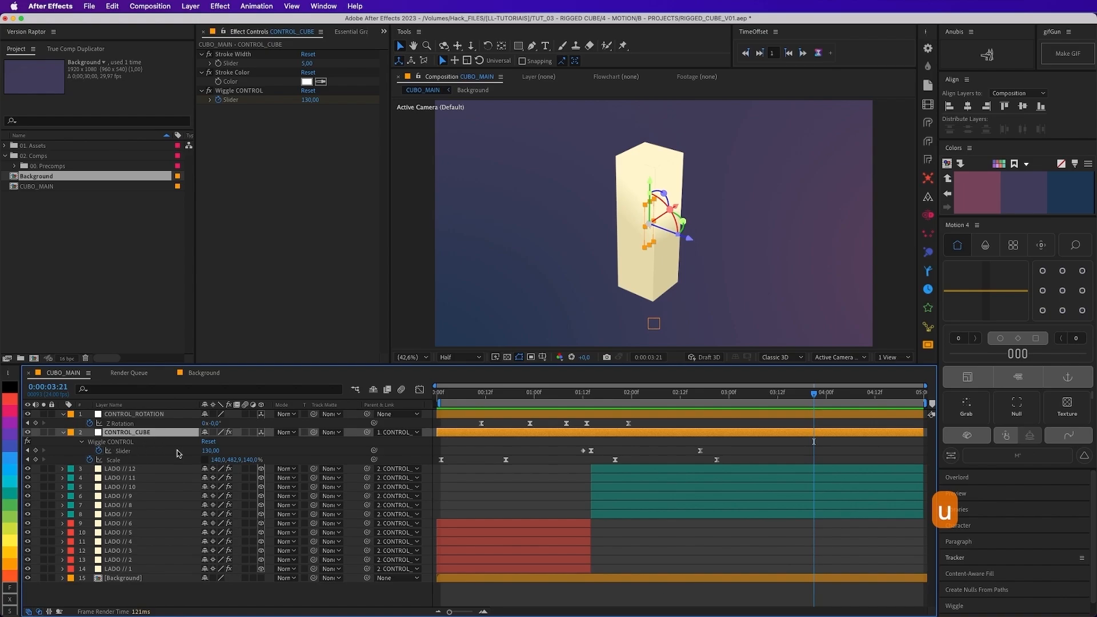
{"action": "left_click", "coordinate": [701, 450]}
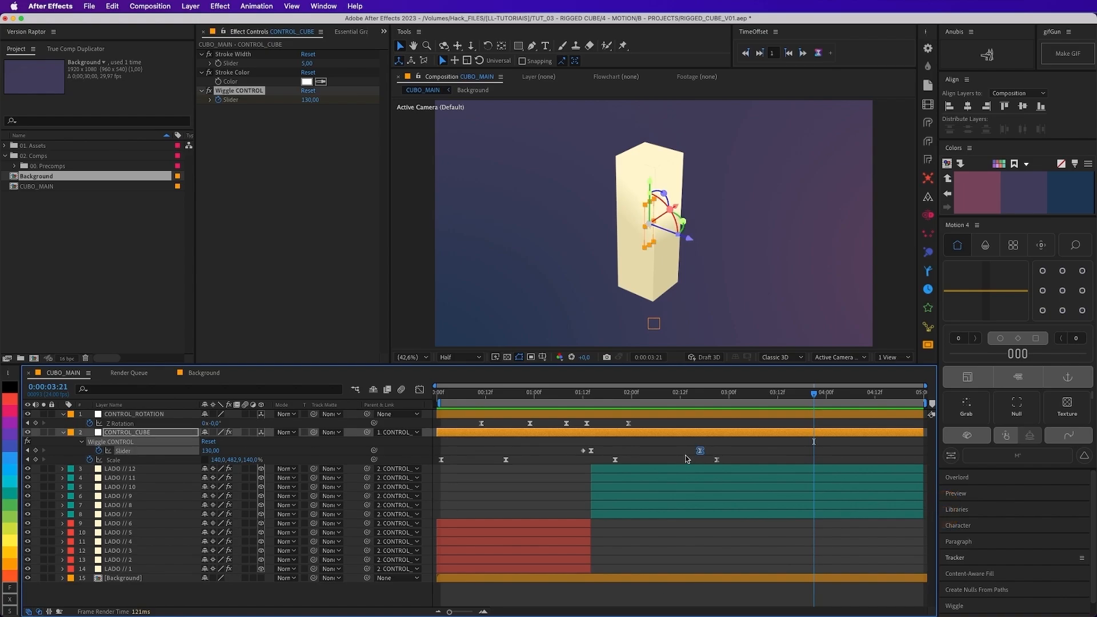
{"action": "key", "text": "super+c"}
{"action": "key", "text": "super+v"}
{"action": "left_click_drag", "start_coordinate": [820, 453], "coordinate": [764, 453]}
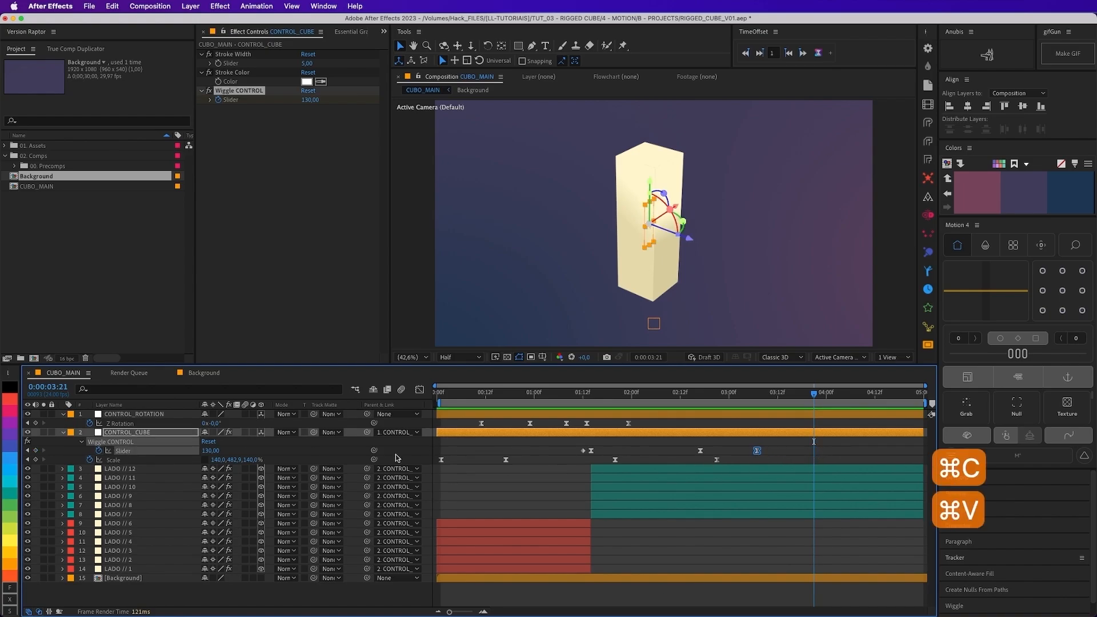
Step: Key the Wiggle CONTROL slider to 15 at 0:00:03:21 and move that keyframe close to the end of the composition
{"action": "type", "text": "15"}
{"action": "key", "text": "Return"}
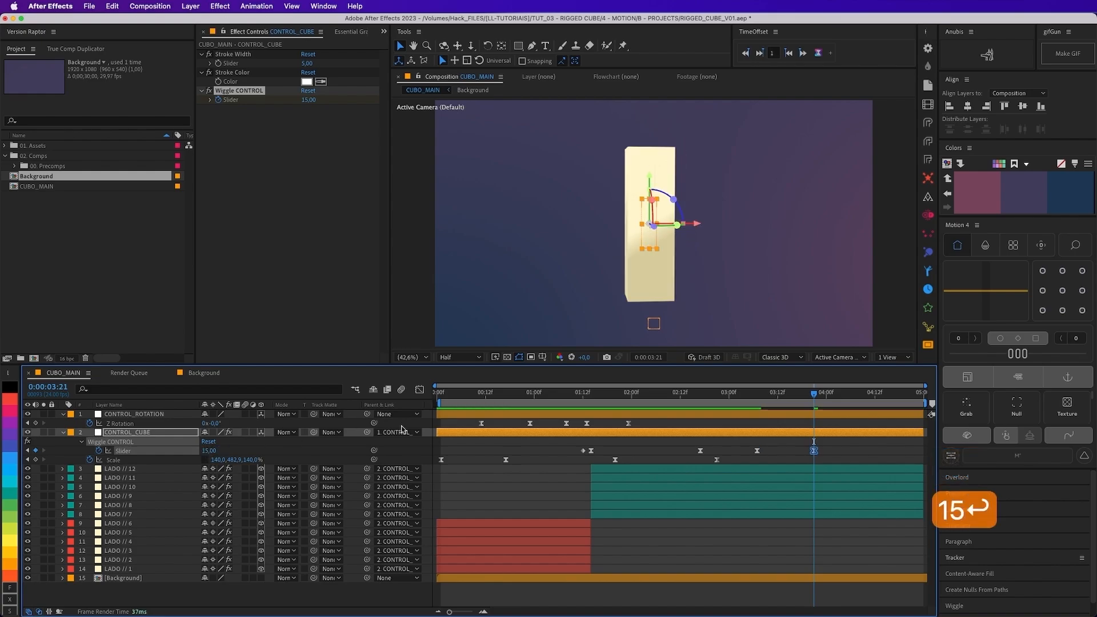
{"action": "left_click_drag", "start_coordinate": [817, 453], "coordinate": [915, 451]}
Step: Preview the composition from the start with the extended wiggle fade-out
{"action": "key", "text": "space"}
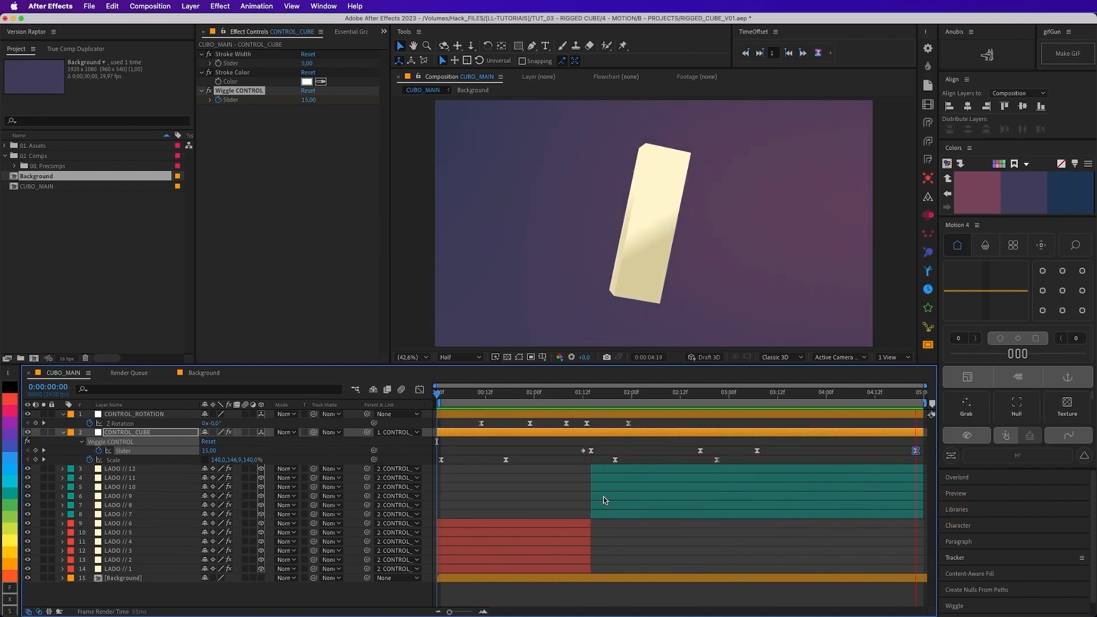
{"action": "key", "text": "space"}
{"action": "key", "text": "space"}
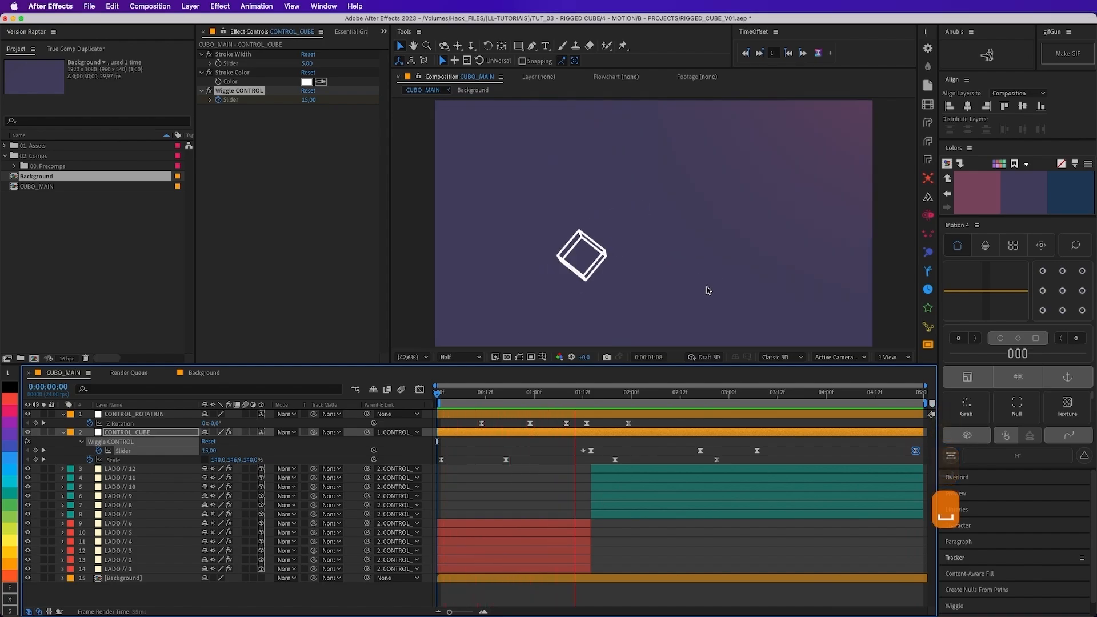